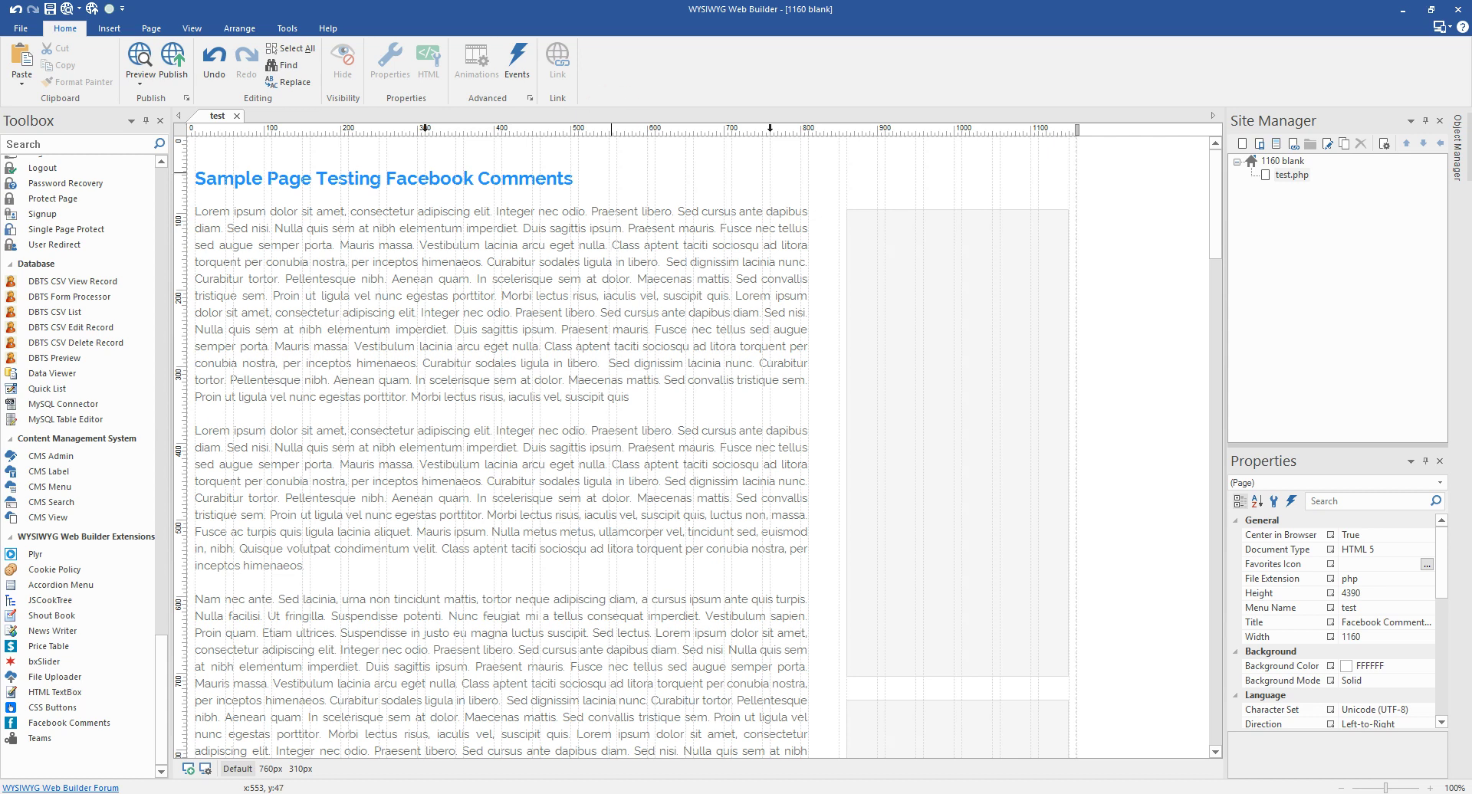
Place a Facebook Comments extension from the Toolbox below the page text
{"action": "scroll", "coordinate": [751, 498], "scroll_direction": "down", "scroll_amount": 5}
{"action": "scroll", "coordinate": [516, 558], "scroll_direction": "up", "scroll_amount": 13}
{"action": "scroll", "coordinate": [414, 451], "scroll_direction": "down", "scroll_amount": 7}
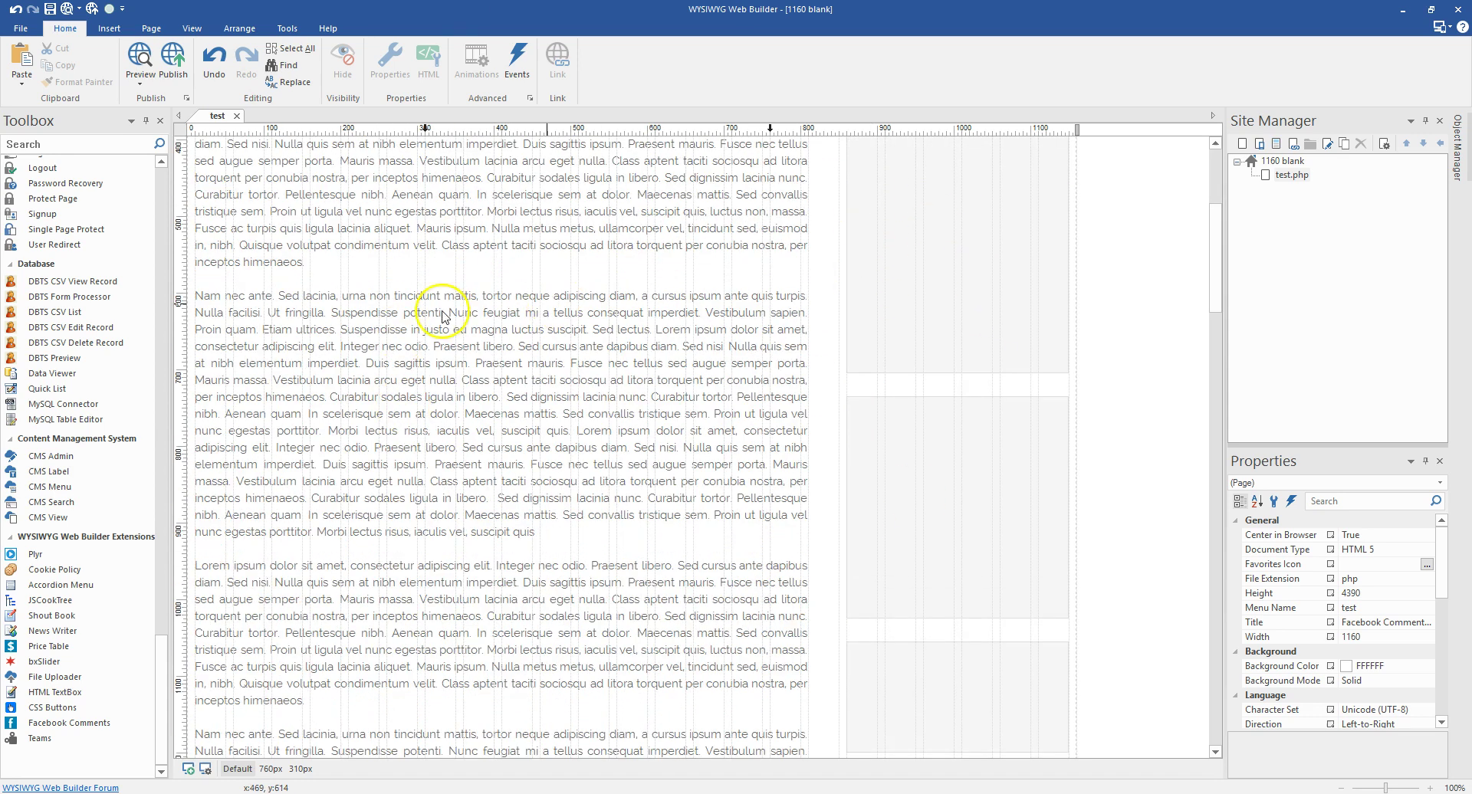
{"action": "scroll", "coordinate": [460, 360], "scroll_direction": "down", "scroll_amount": 3}
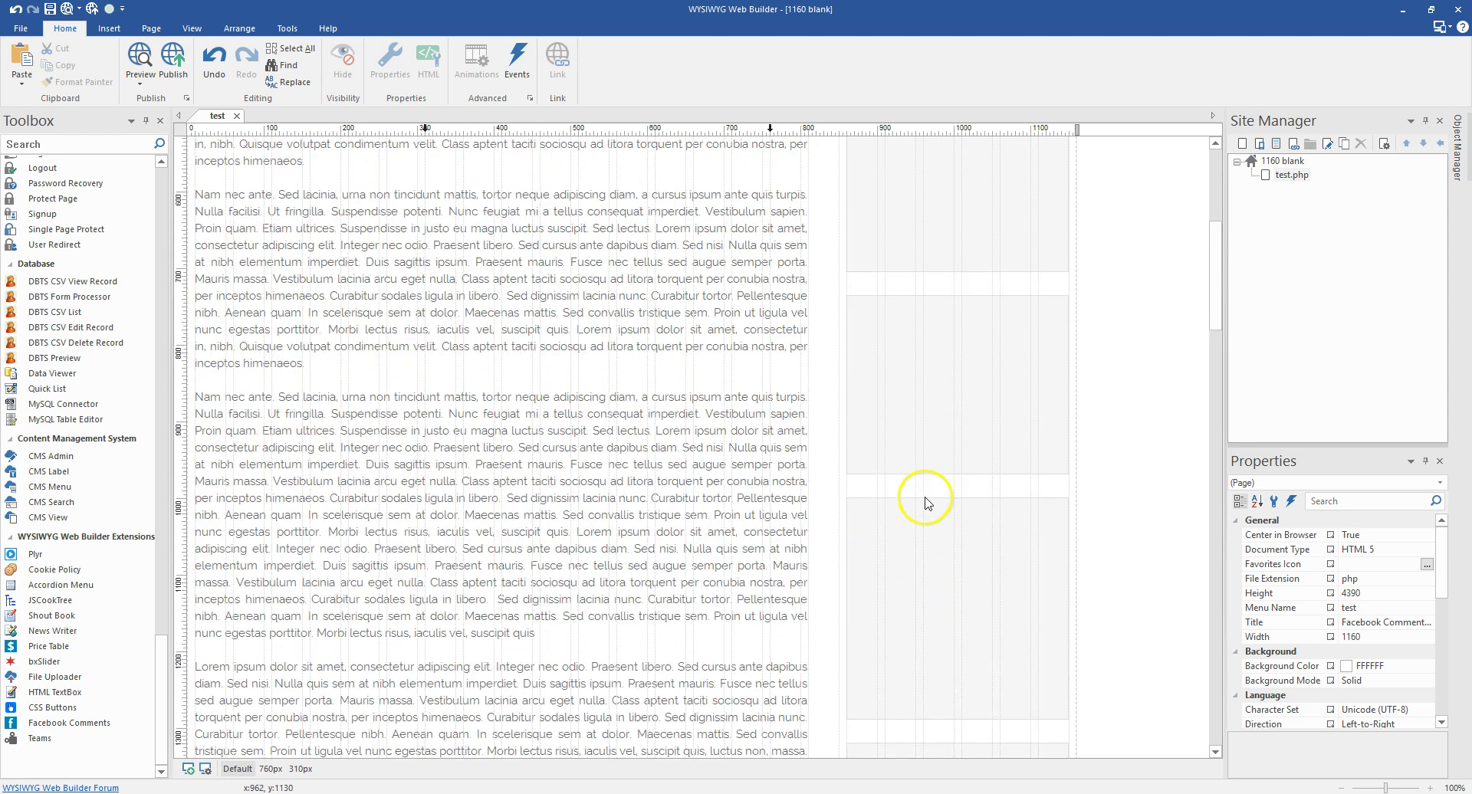
{"action": "scroll", "coordinate": [925, 502], "scroll_direction": "down", "scroll_amount": 6}
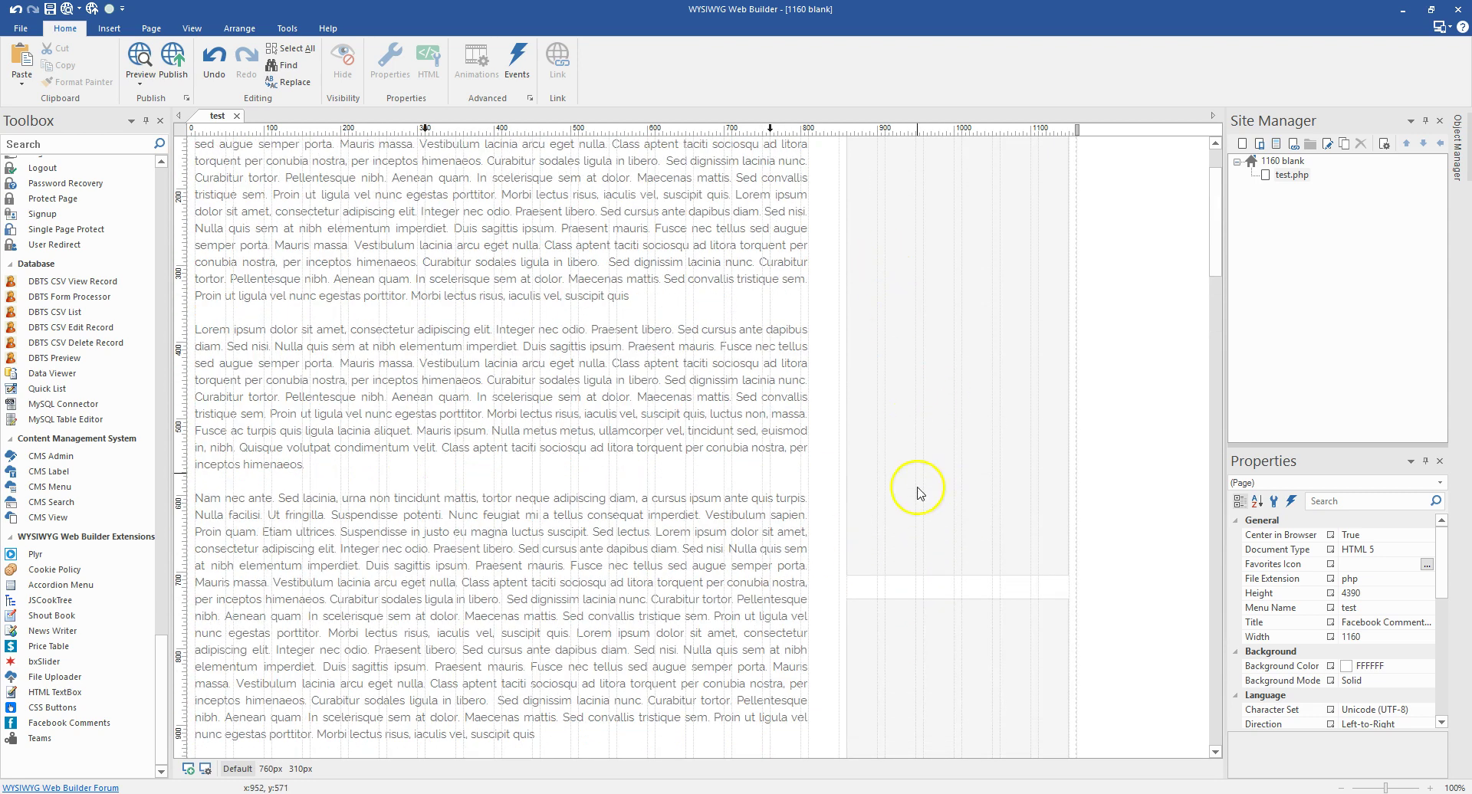
{"action": "scroll", "coordinate": [890, 387], "scroll_direction": "up", "scroll_amount": 15}
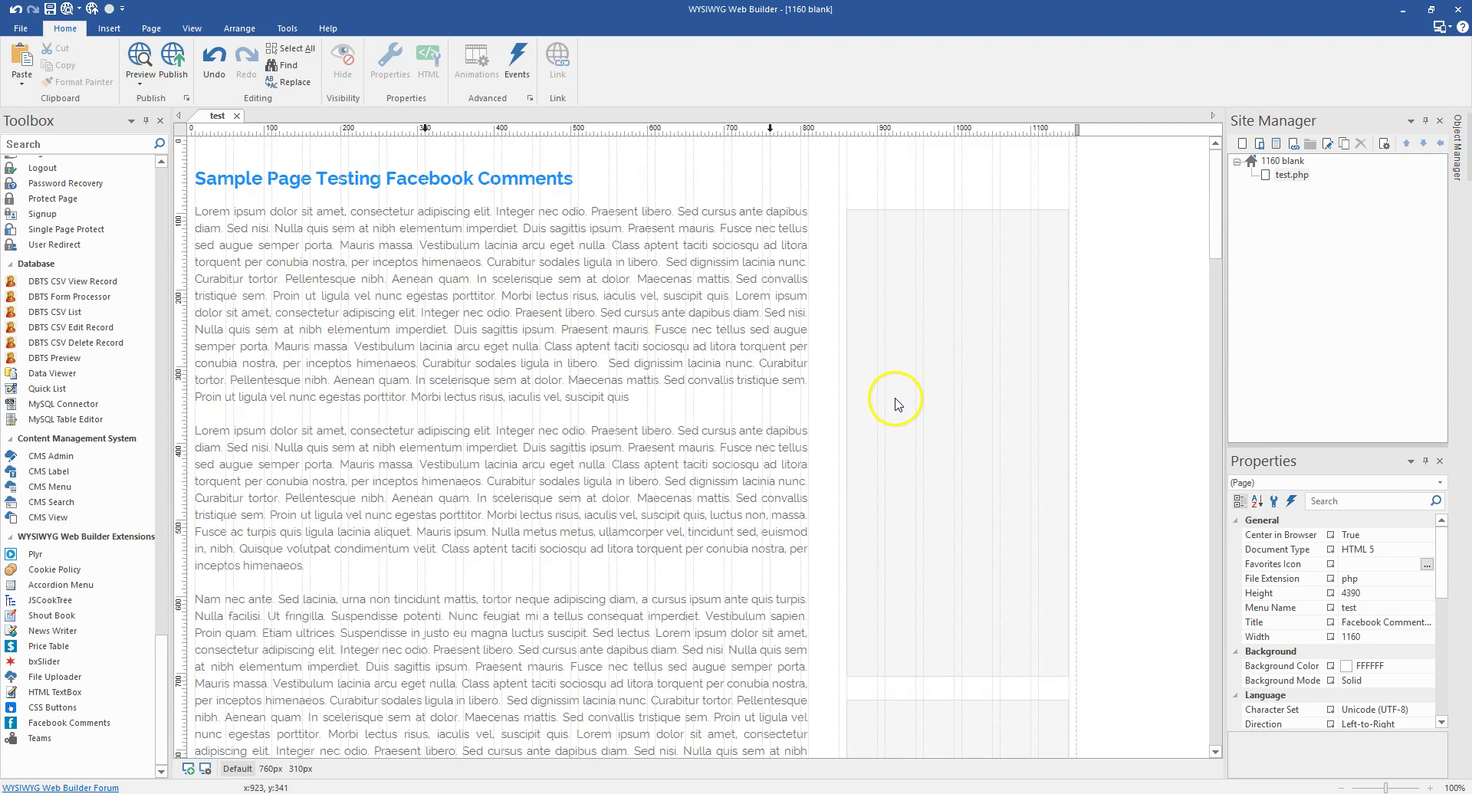
{"action": "scroll", "coordinate": [378, 279], "scroll_direction": "down", "scroll_amount": 12}
{"action": "scroll", "coordinate": [386, 297], "scroll_direction": "down", "scroll_amount": 4}
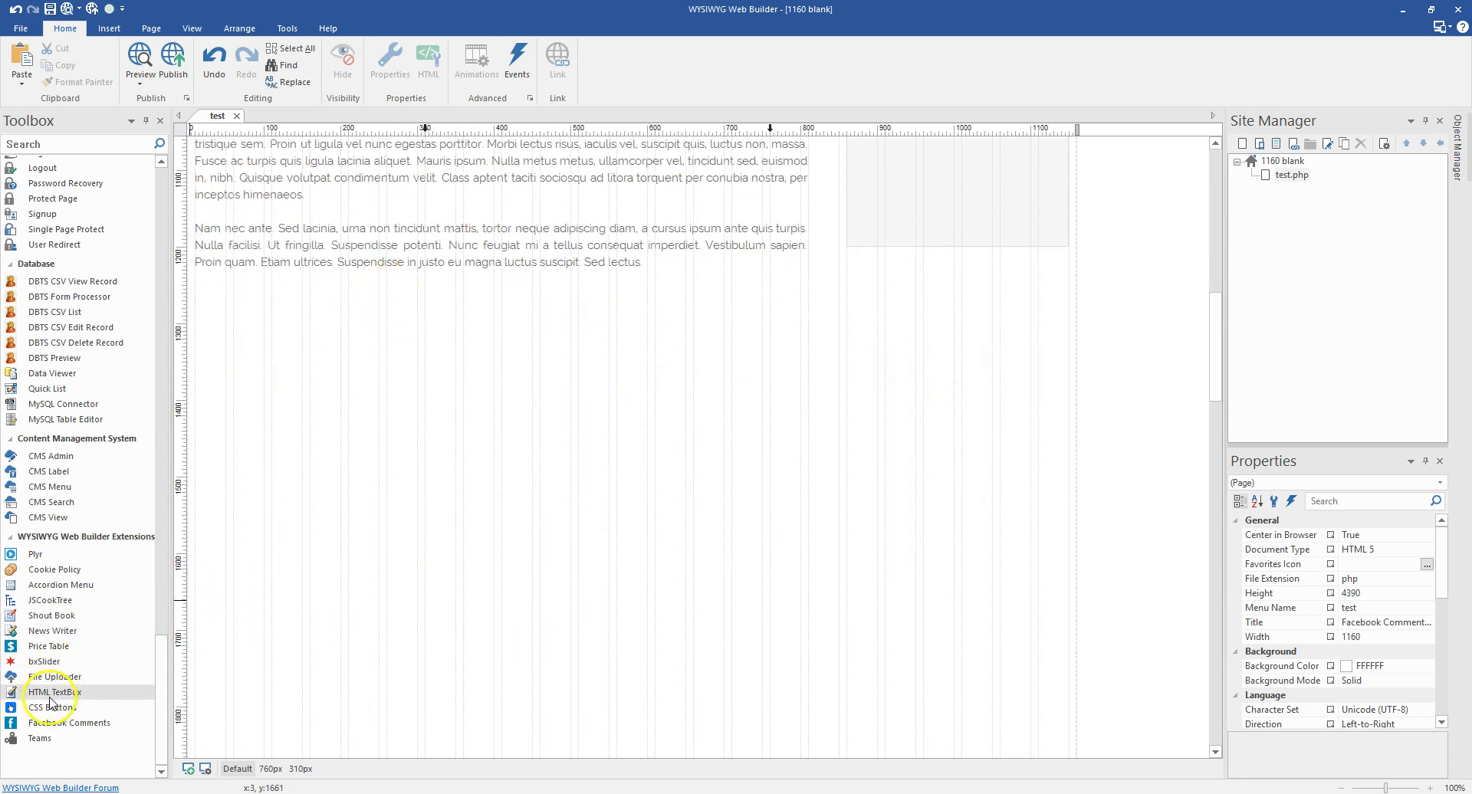
{"action": "left_click_drag", "start_coordinate": [65, 723], "coordinate": [270, 416]}
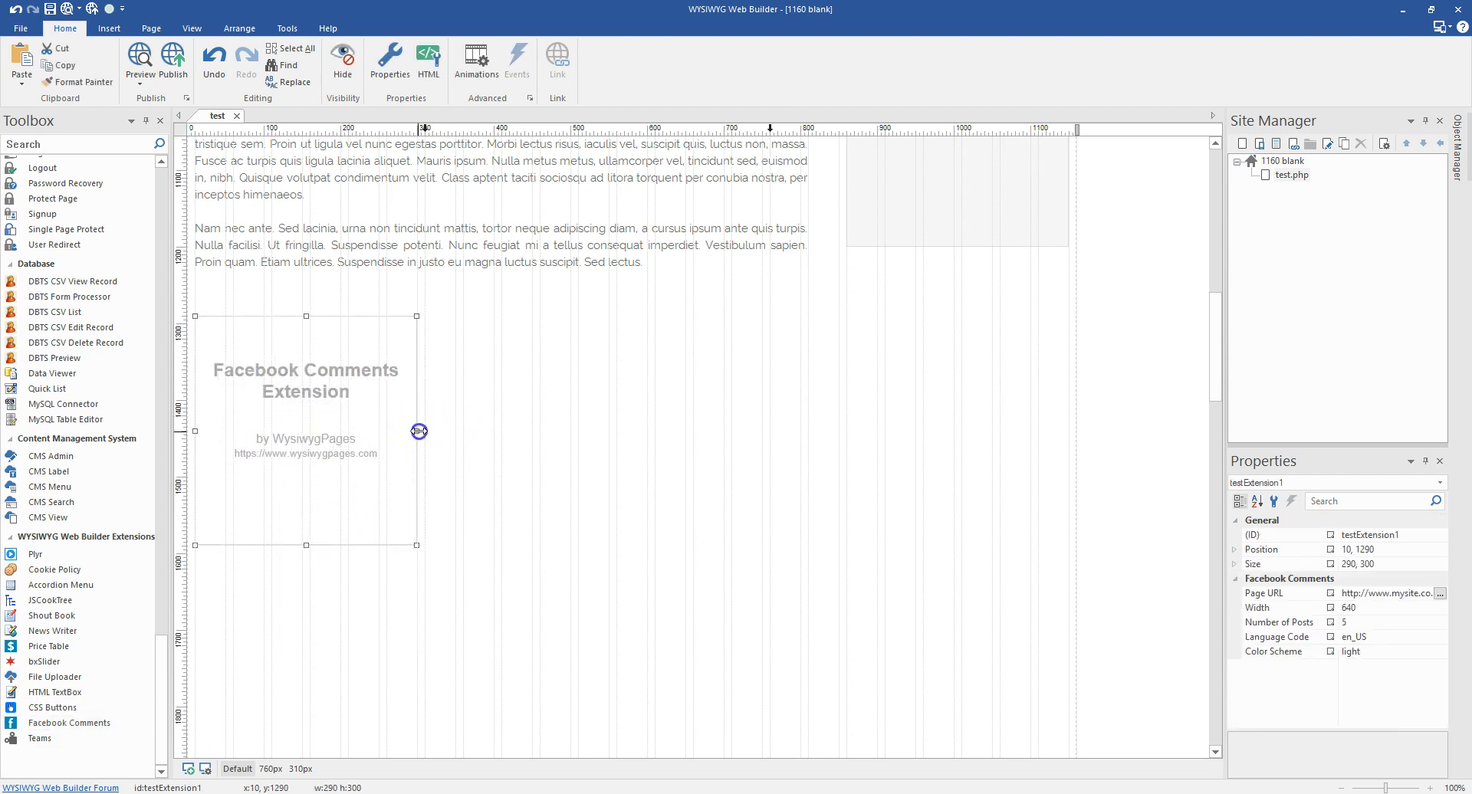
Resize the Facebook Comments object to 800 × 740
{"action": "left_click_drag", "start_coordinate": [418, 431], "coordinate": [811, 426]}
{"action": "scroll", "coordinate": [483, 519], "scroll_direction": "down", "scroll_amount": 5}
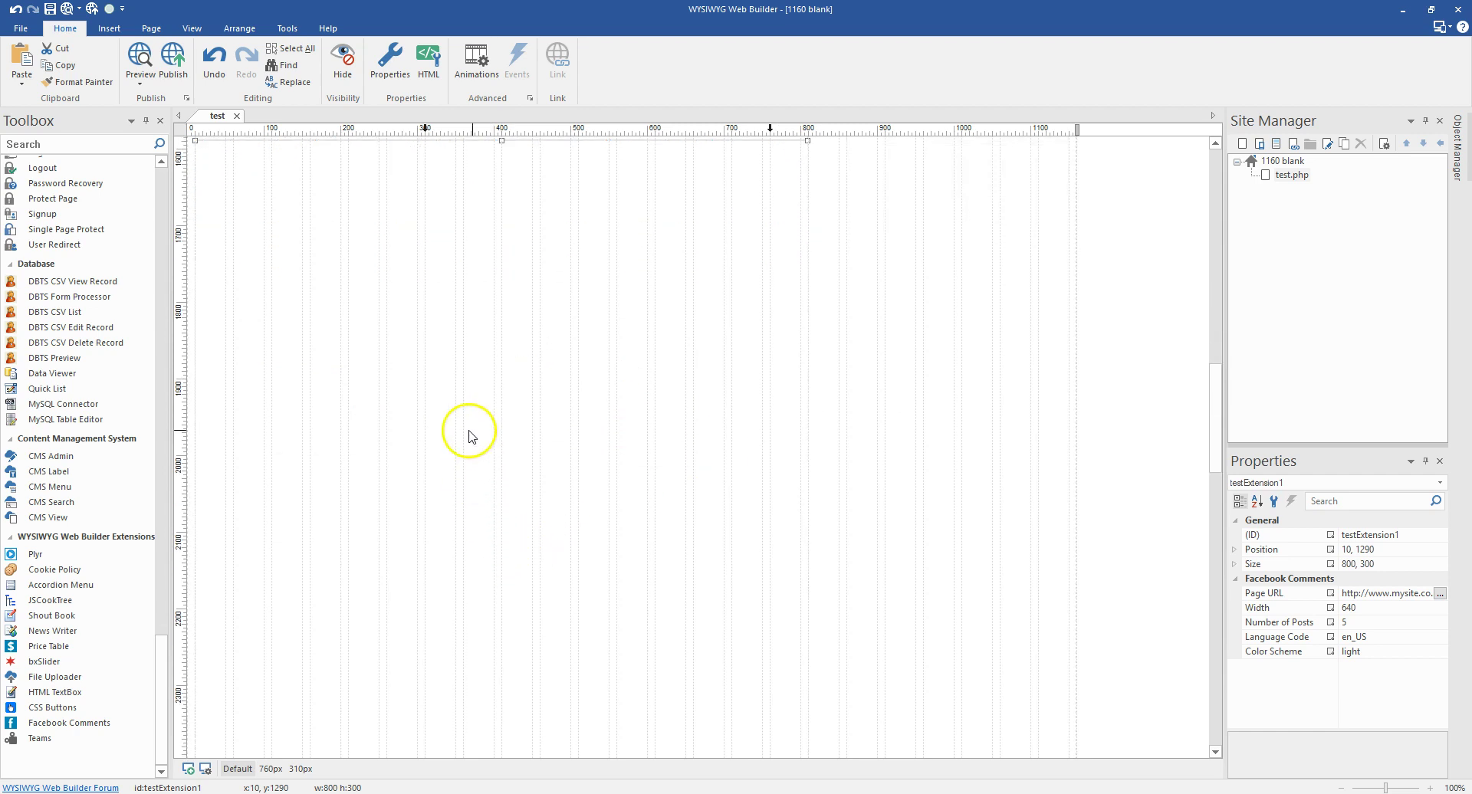
{"action": "scroll", "coordinate": [472, 437], "scroll_direction": "up", "scroll_amount": 1}
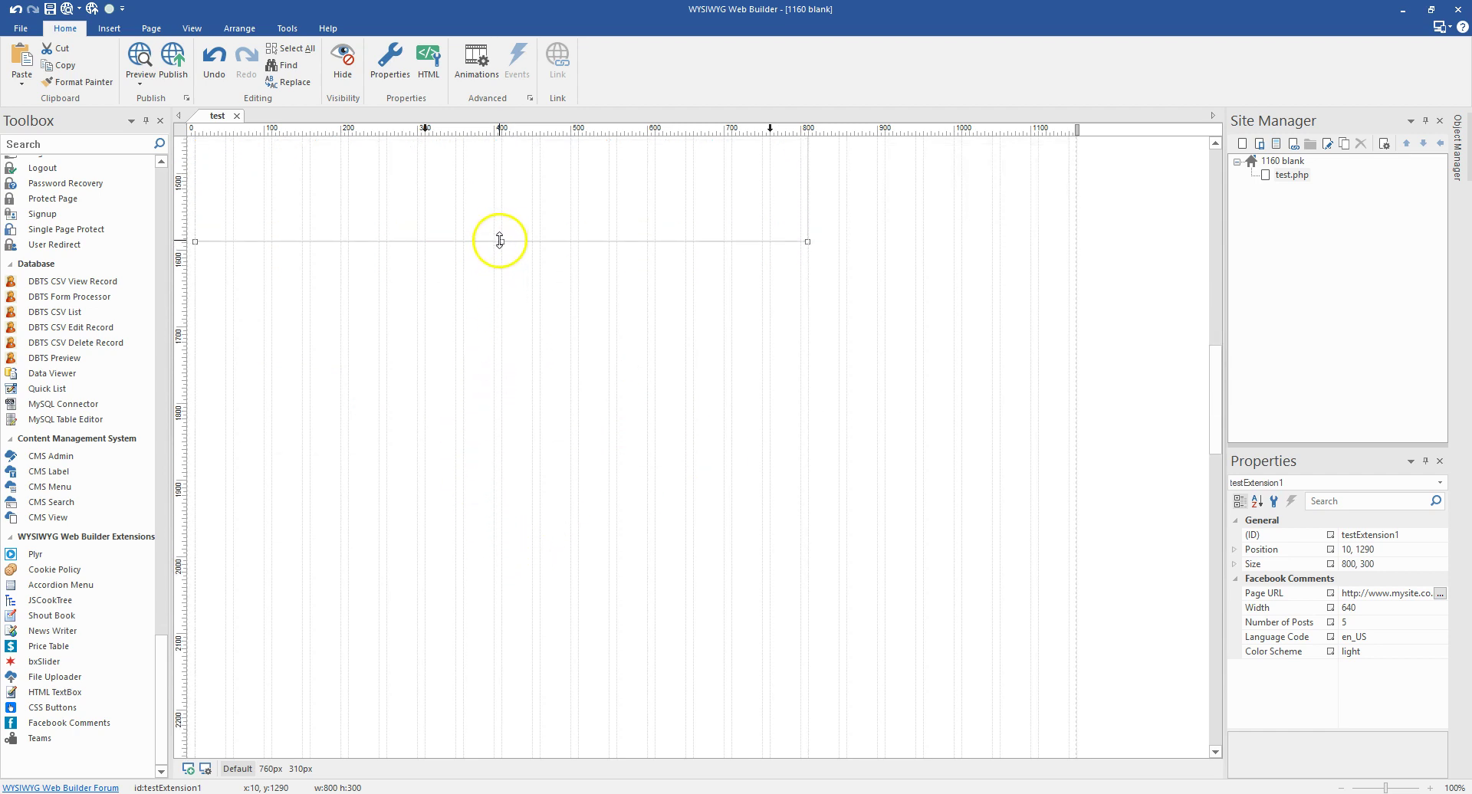
{"action": "left_click_drag", "start_coordinate": [500, 241], "coordinate": [507, 582]}
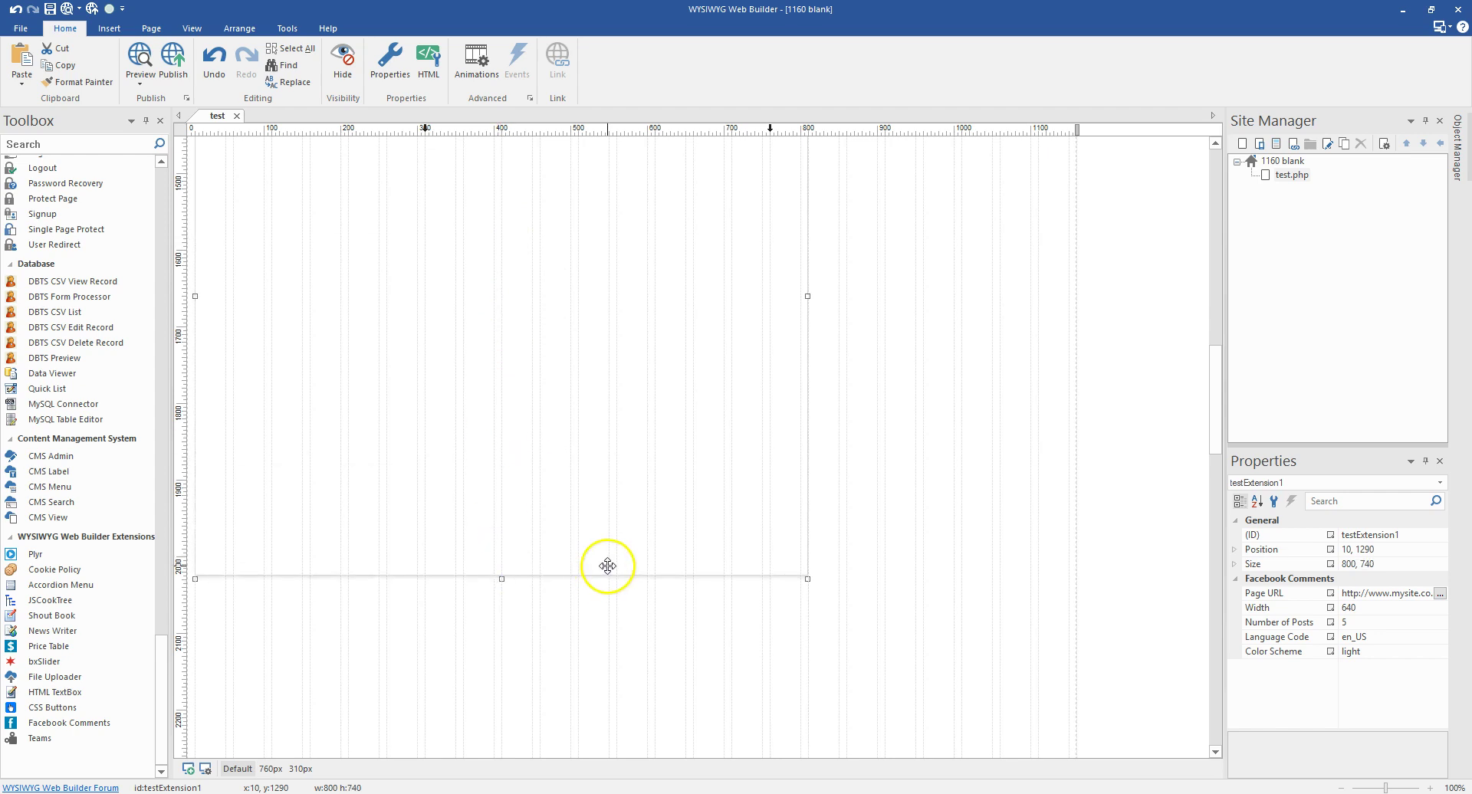
{"action": "scroll", "coordinate": [607, 565], "scroll_direction": "up", "scroll_amount": 5}
{"action": "scroll", "coordinate": [693, 537], "scroll_direction": "down", "scroll_amount": 1}
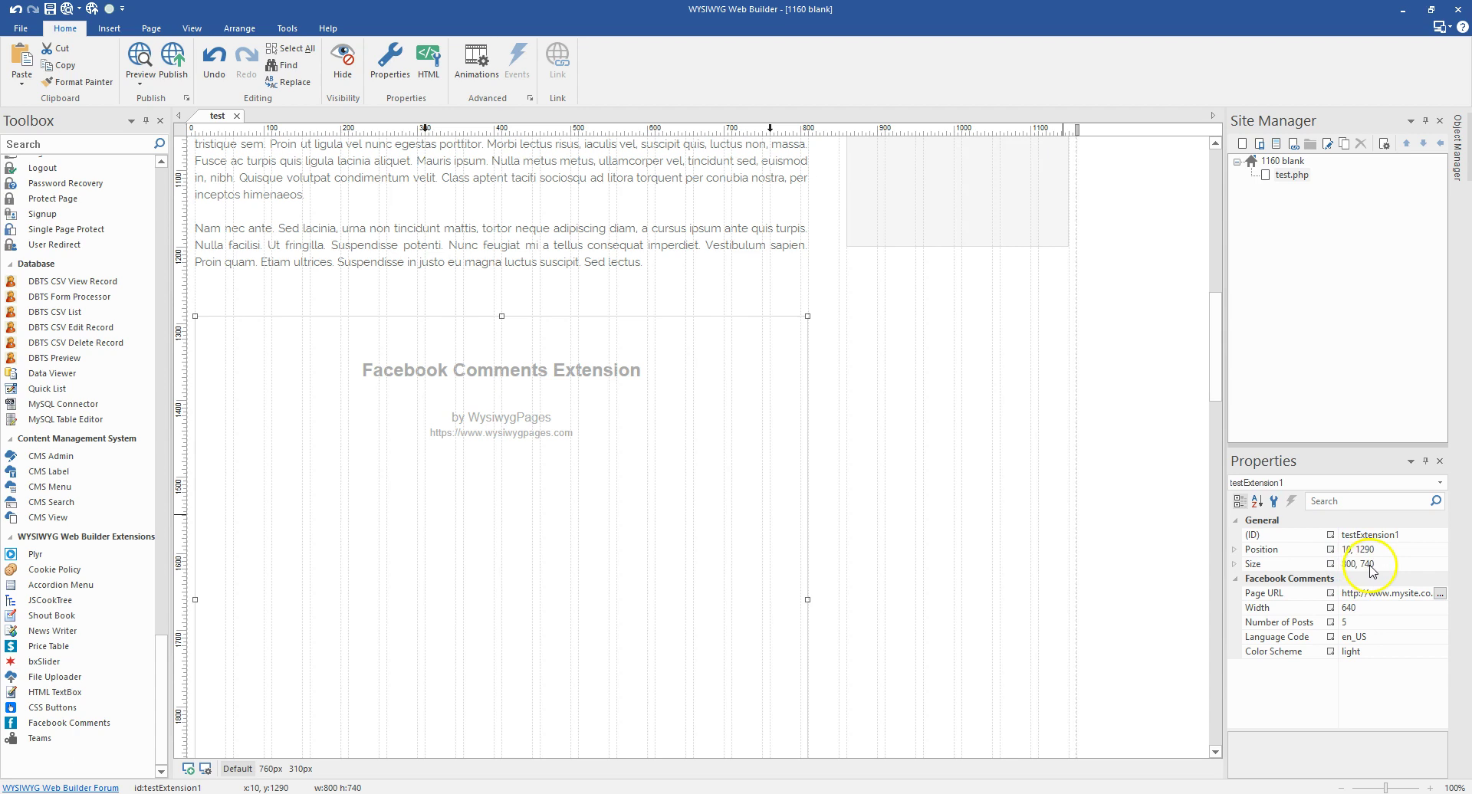
Set the Facebook Comments width to 800 in its settings dialog
{"action": "double_click", "coordinate": [743, 470]}
{"action": "left_click", "coordinate": [747, 296]}
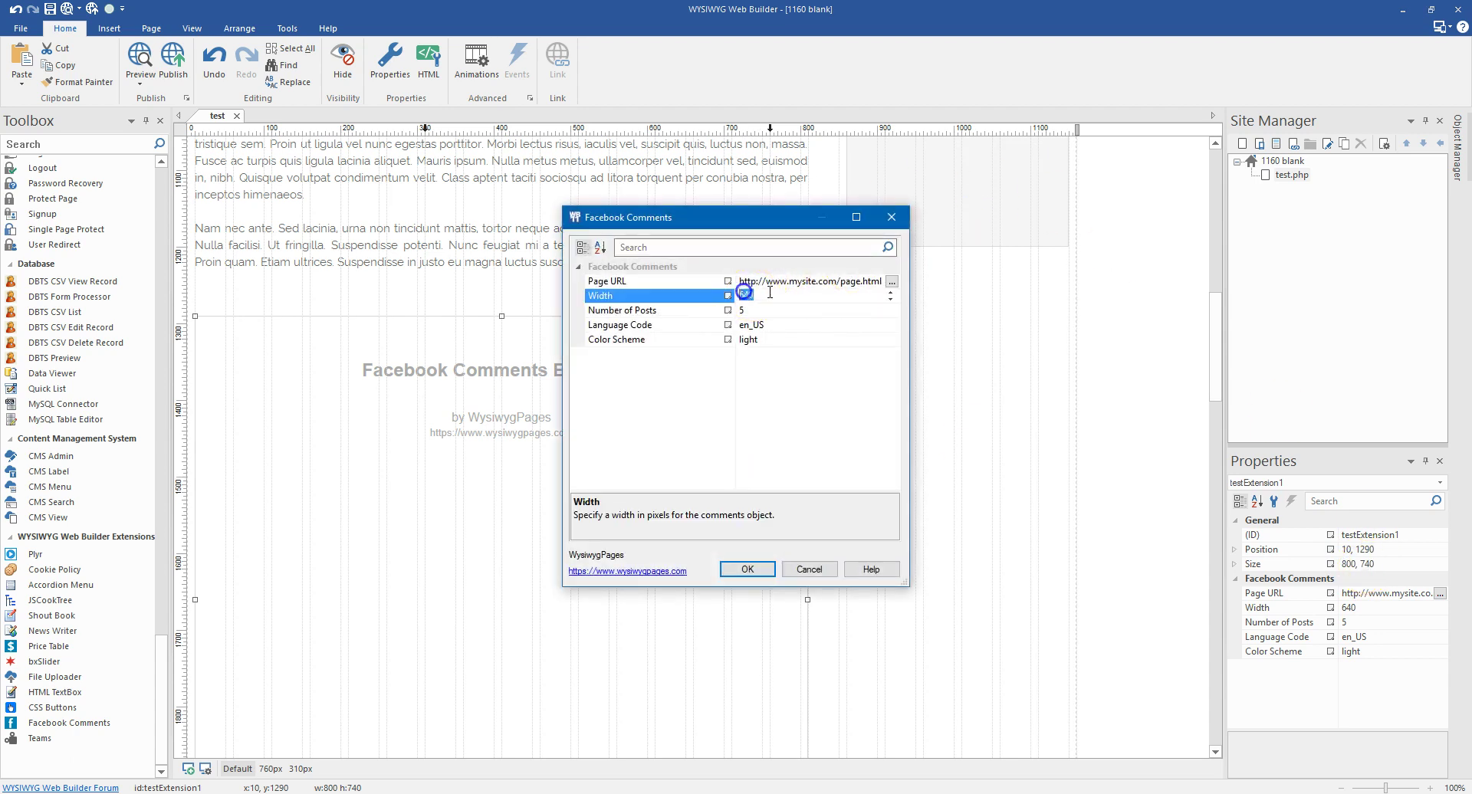
{"action": "type", "text": "800"}
{"action": "left_click", "coordinate": [797, 280]}
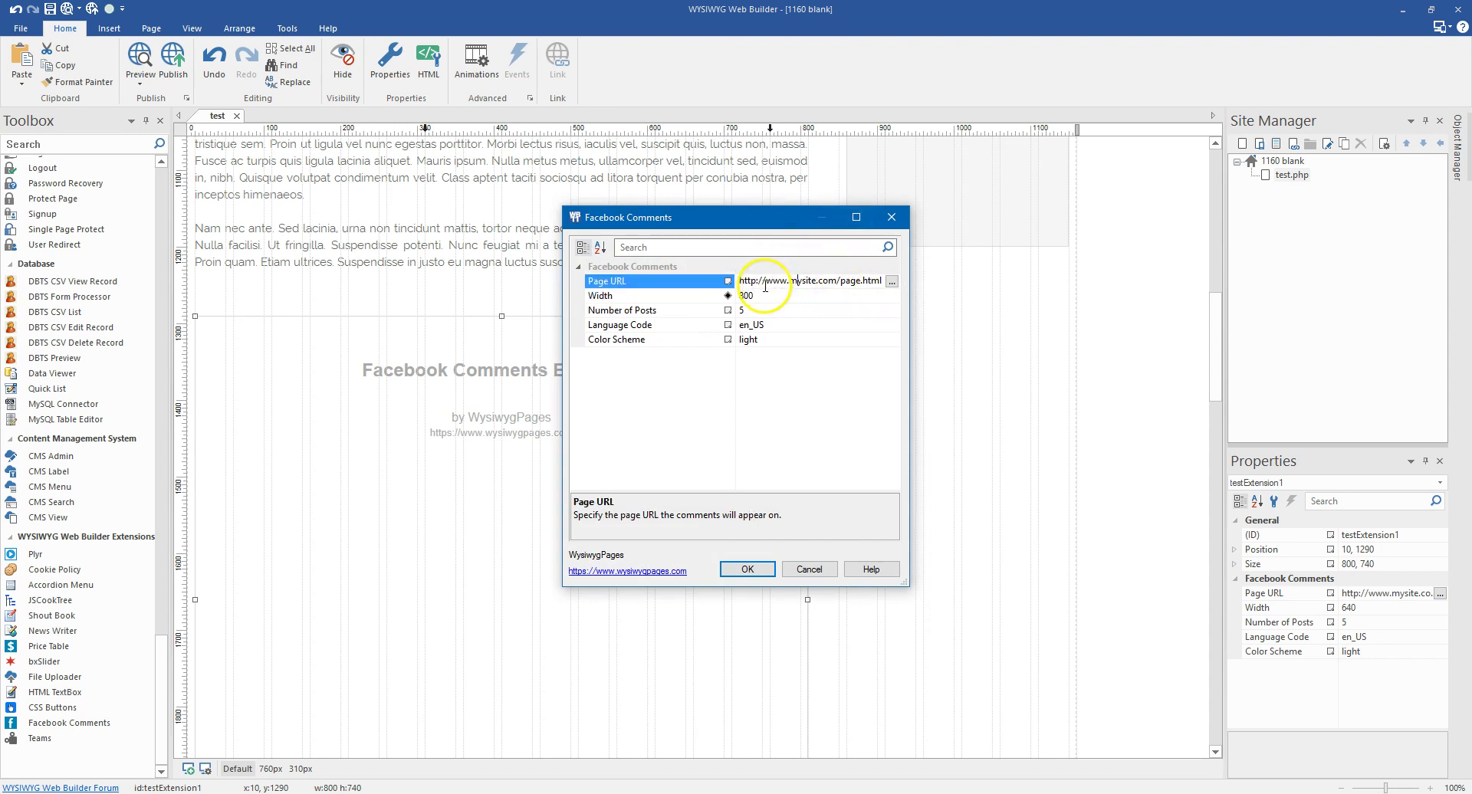
{"action": "left_click_drag", "start_coordinate": [759, 283], "coordinate": [1060, 295]}
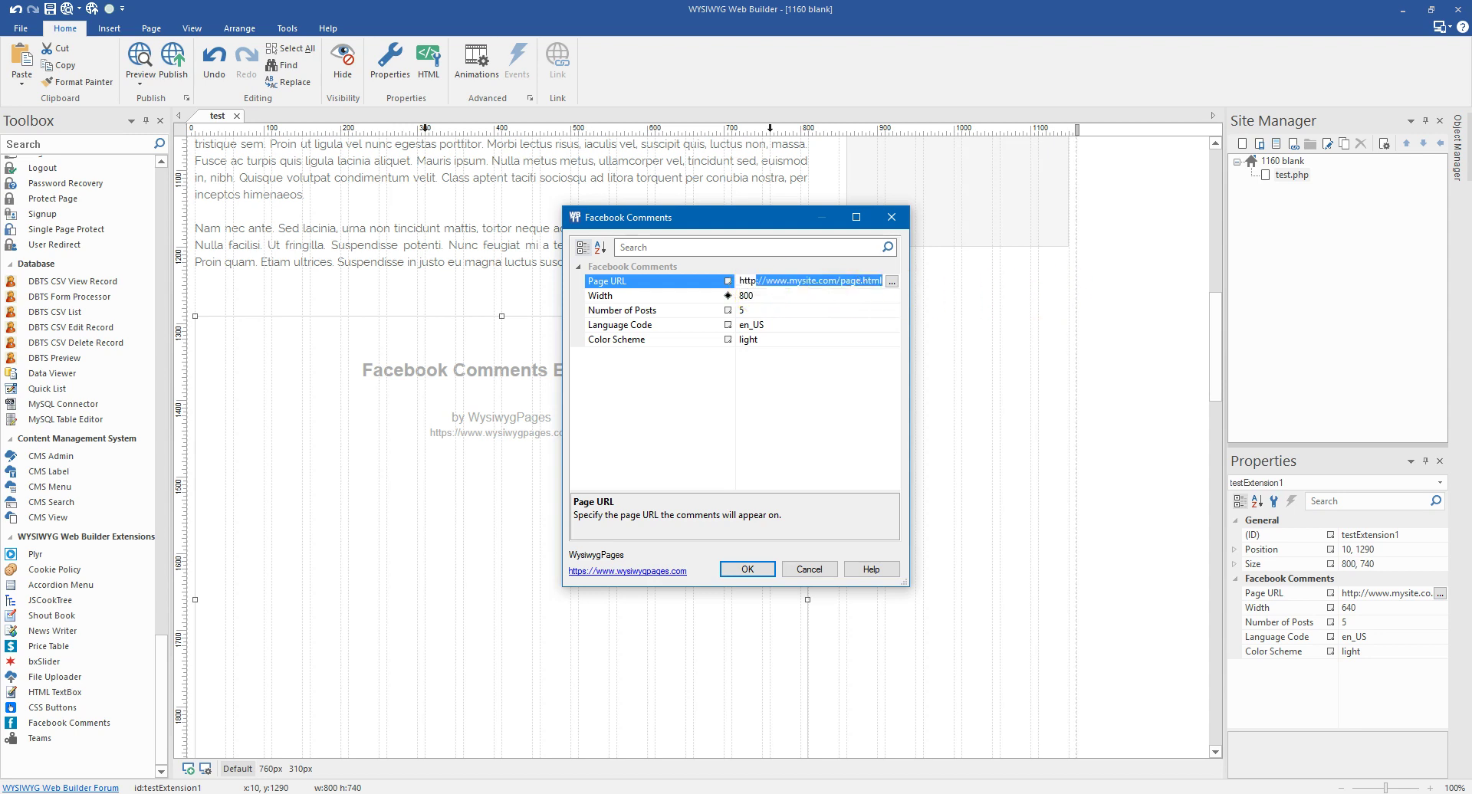
{"action": "type", "text": "s"}
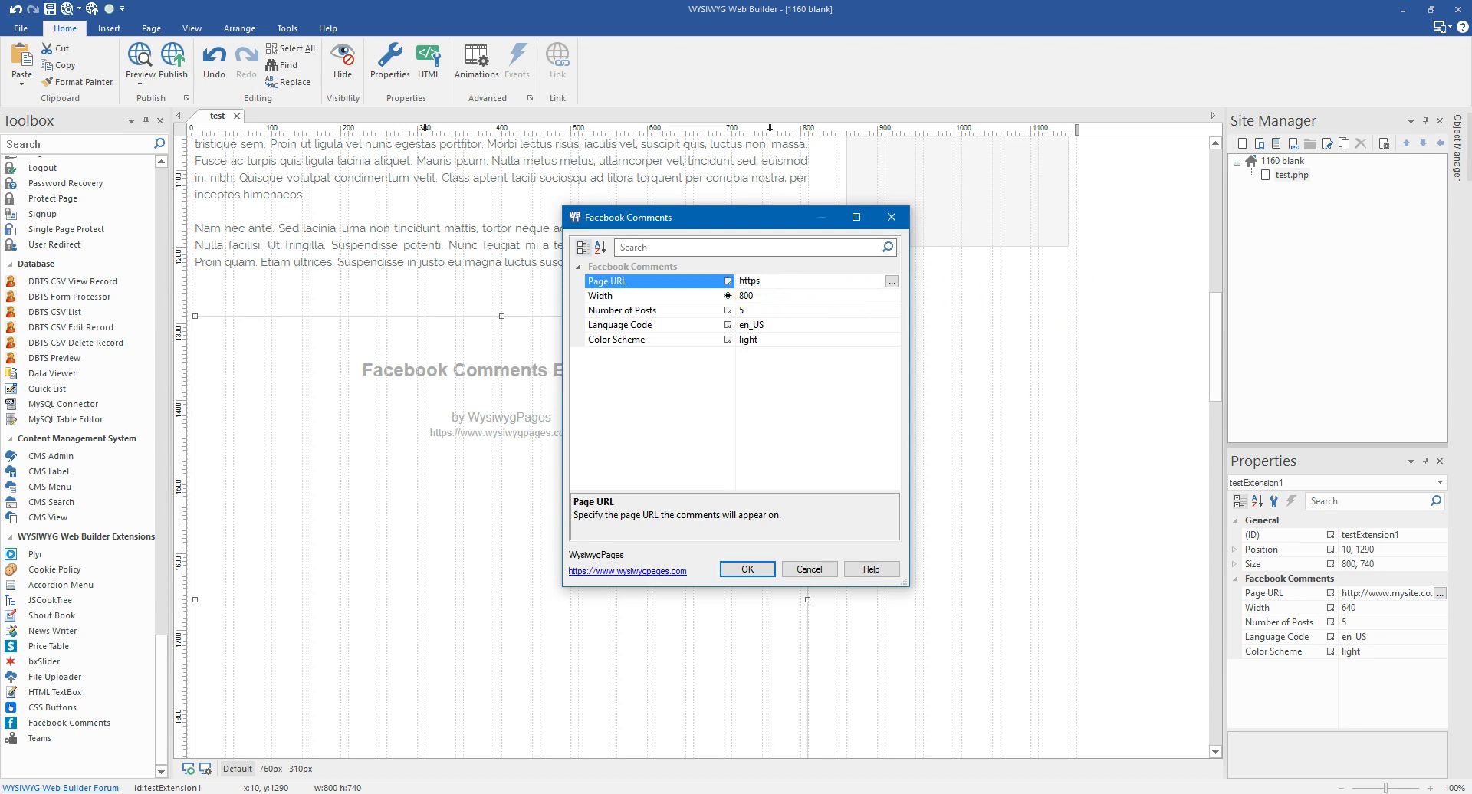
{"action": "type", "text": "://"}
{"action": "type", "text": "demo.wysiwygpages.com"}
{"action": "type", "text": "/"}
{"action": "type", "text": "fbook-ex"}
{"action": "type", "text": "tension"}
{"action": "type", "text": "-example"}
{"action": "type", "text": "/test"}
{"action": "type", "text": ".php"}
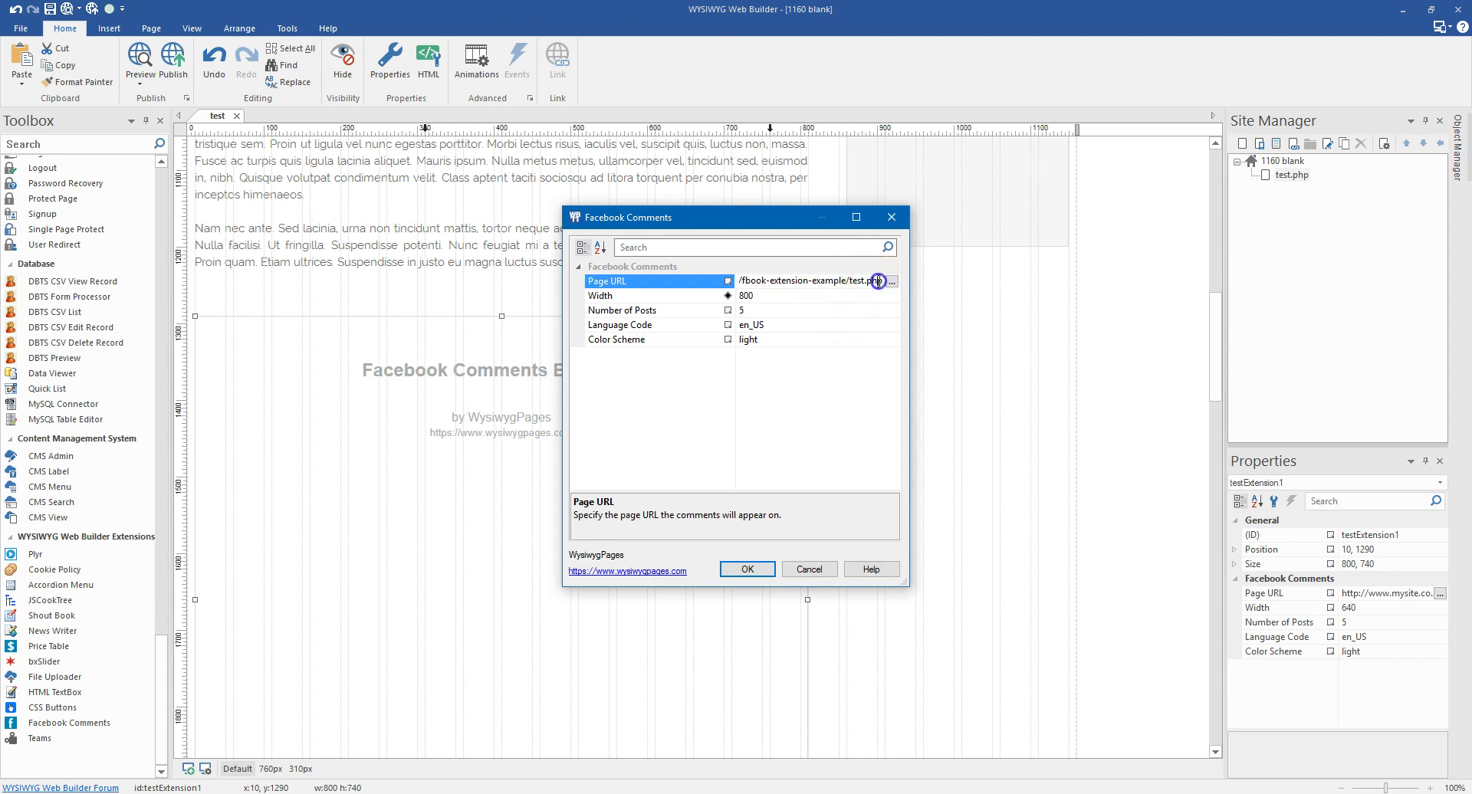
{"action": "key", "text": "Return"}
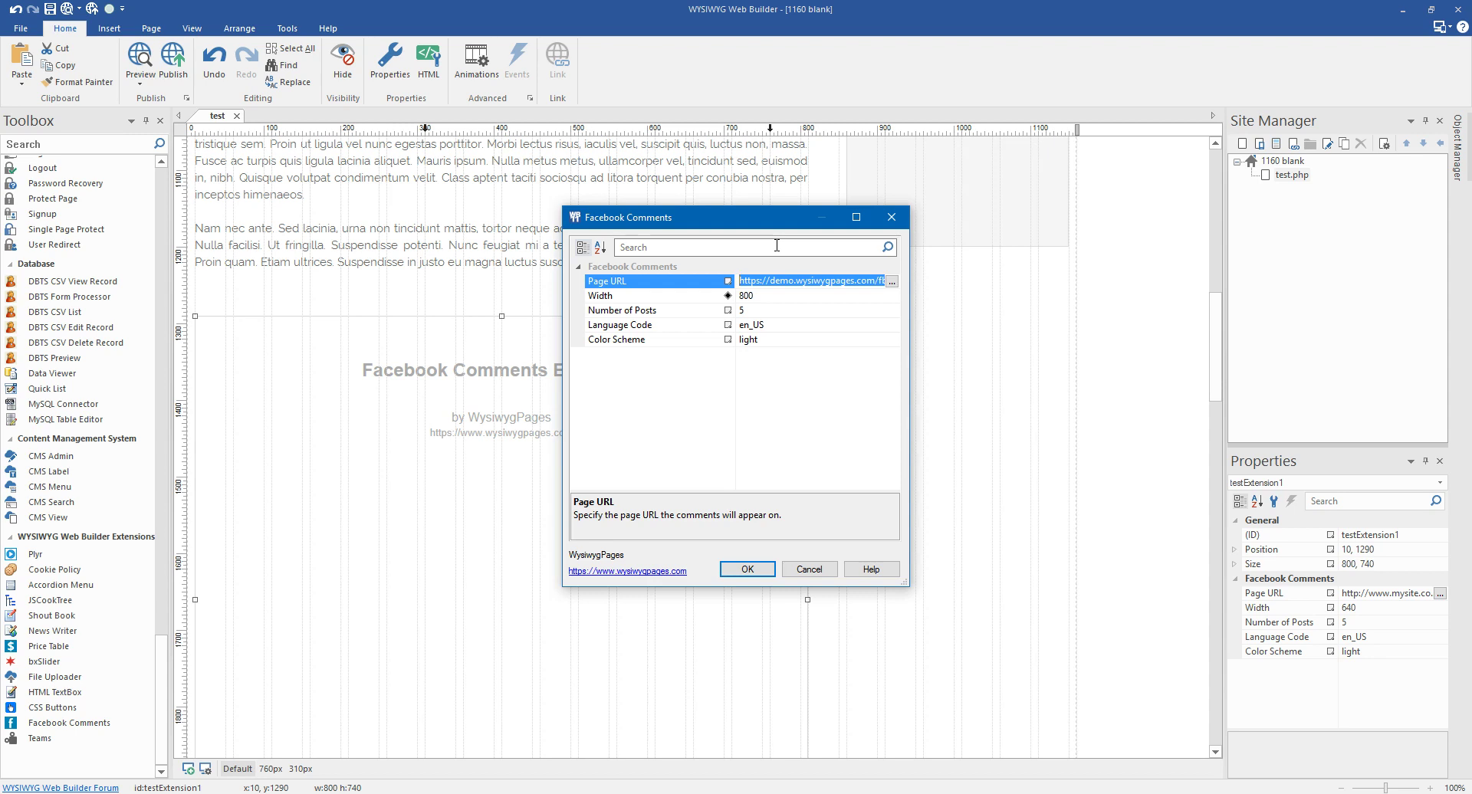
{"action": "left_click", "coordinate": [820, 209]}
{"action": "left_click", "coordinate": [742, 281]}
{"action": "double_click", "coordinate": [742, 281]}
{"action": "left_click", "coordinate": [795, 284]}
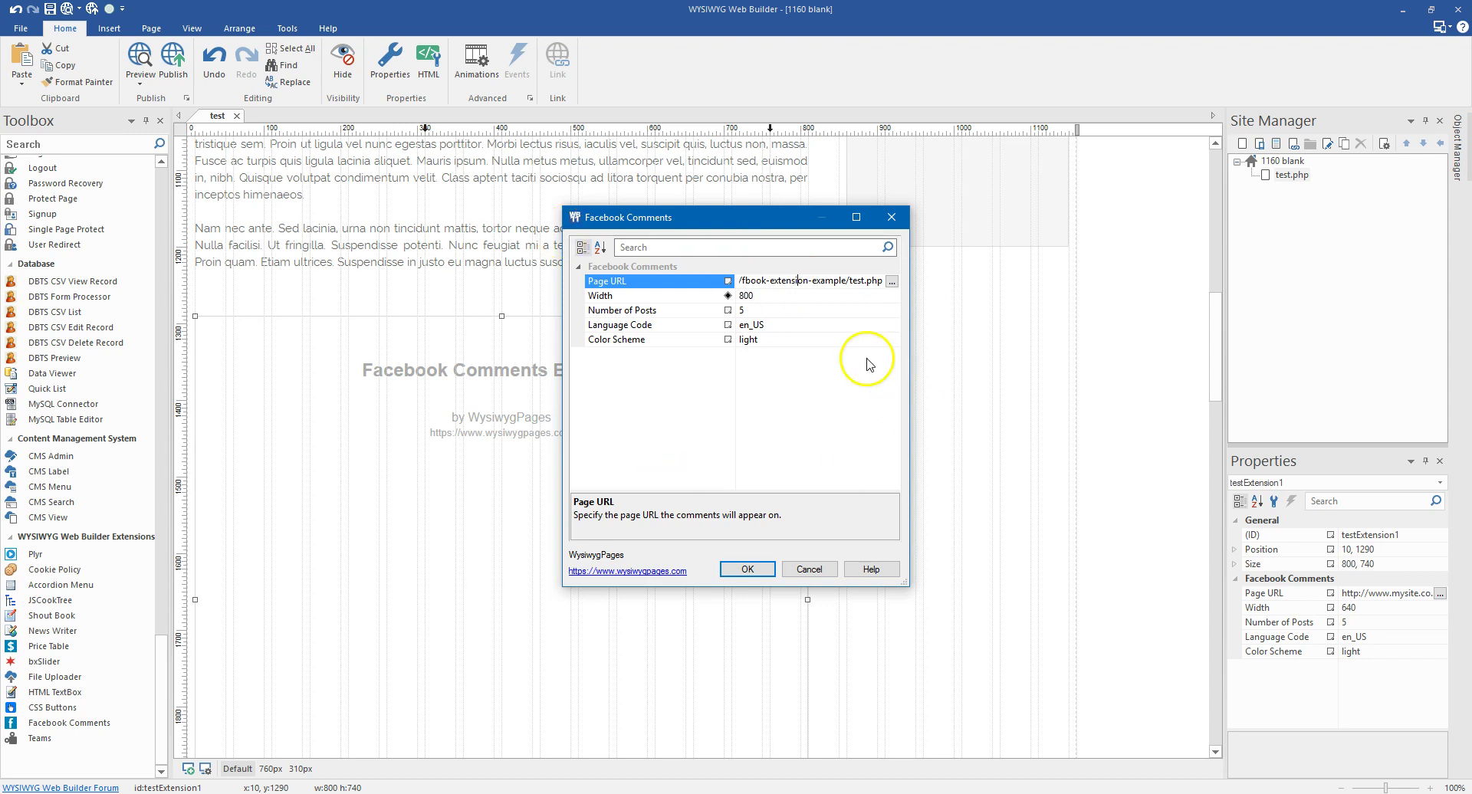
Set Number of Posts to 10
{"action": "left_click", "coordinate": [729, 309]}
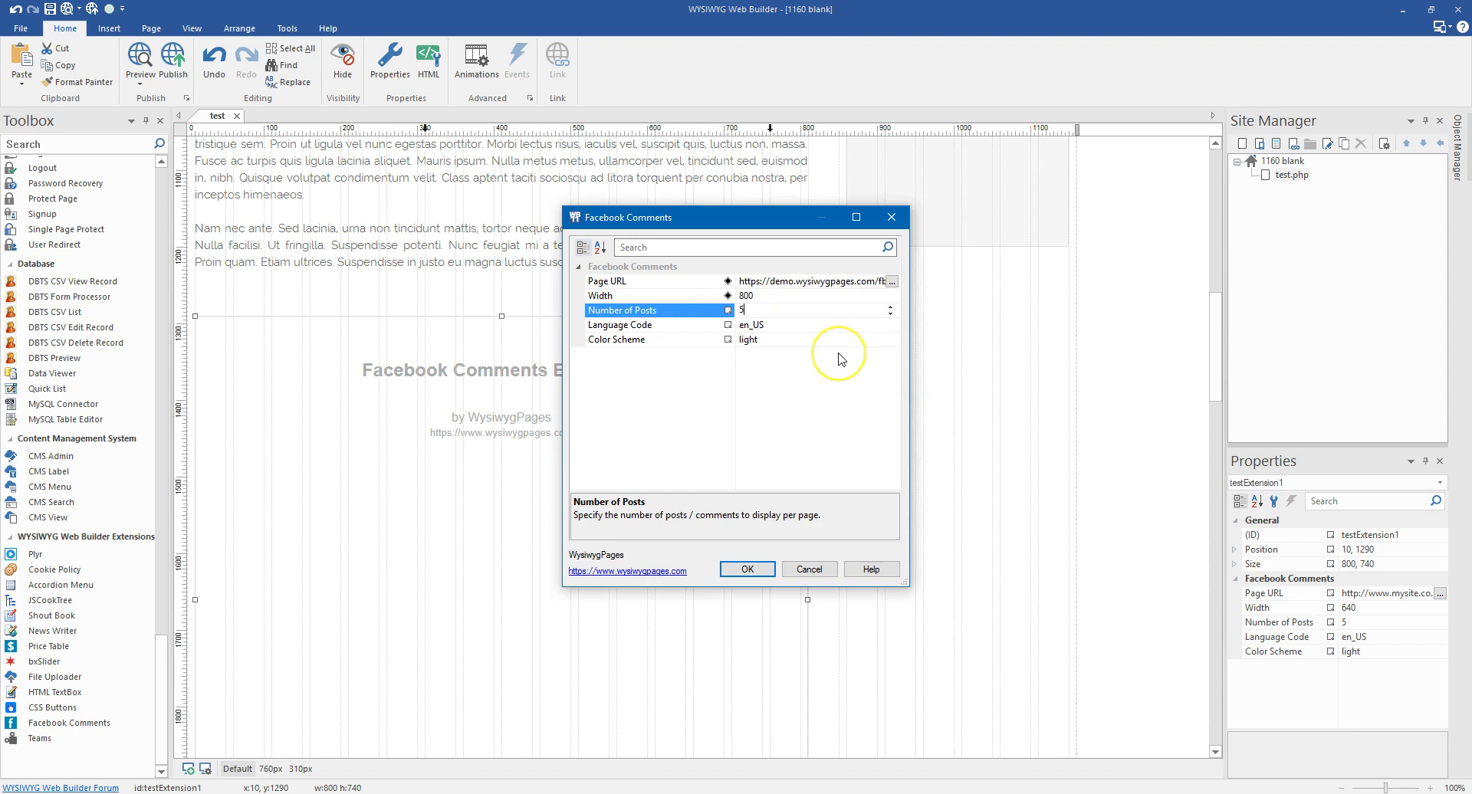
{"action": "key", "text": "BackSpace"}
{"action": "type", "text": "10"}
{"action": "left_click", "coordinate": [651, 325]}
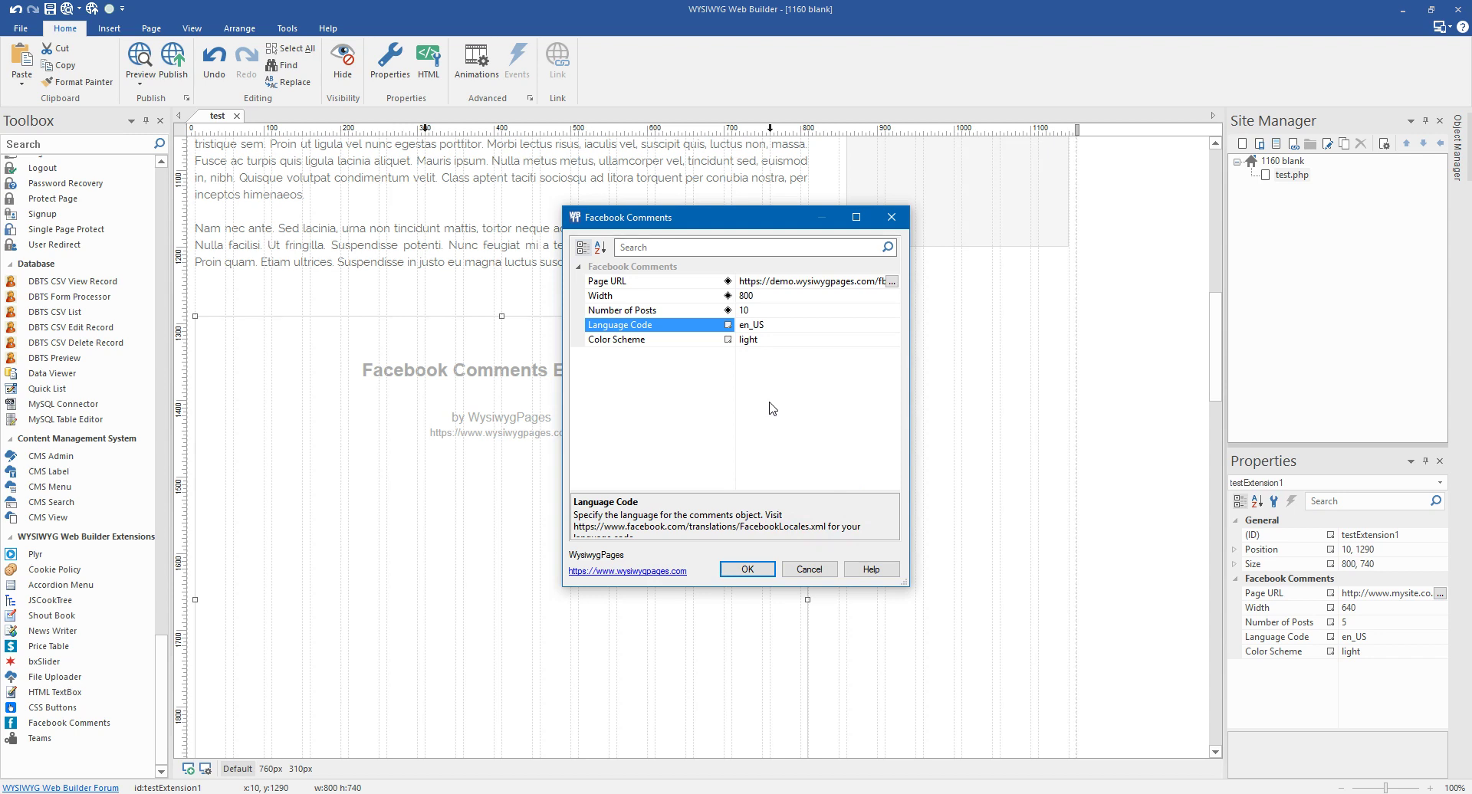
Keep the en_US language code and leave the colour scheme on light
{"action": "left_click", "coordinate": [791, 328]}
{"action": "left_click", "coordinate": [607, 340]}
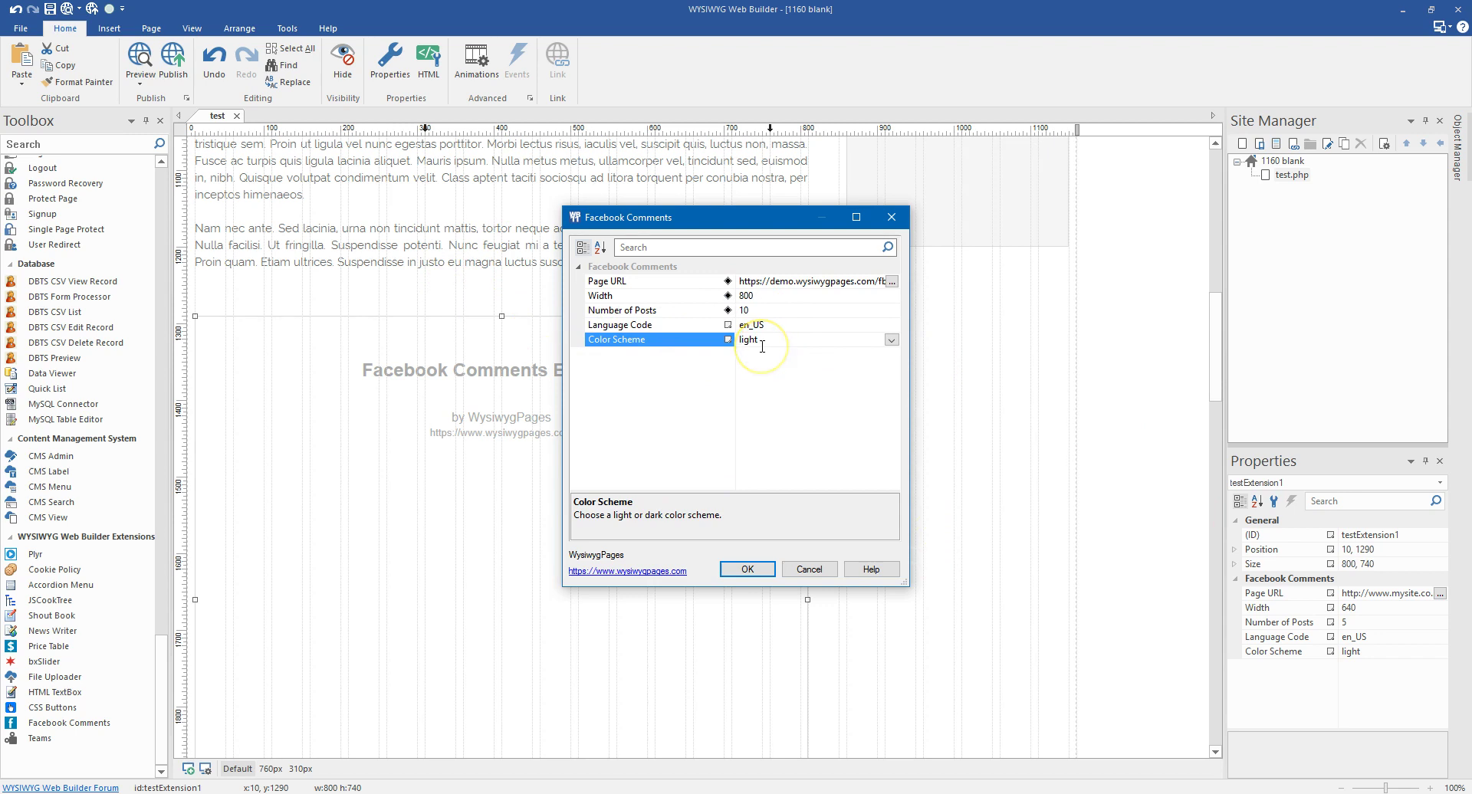
{"action": "left_click", "coordinate": [889, 342]}
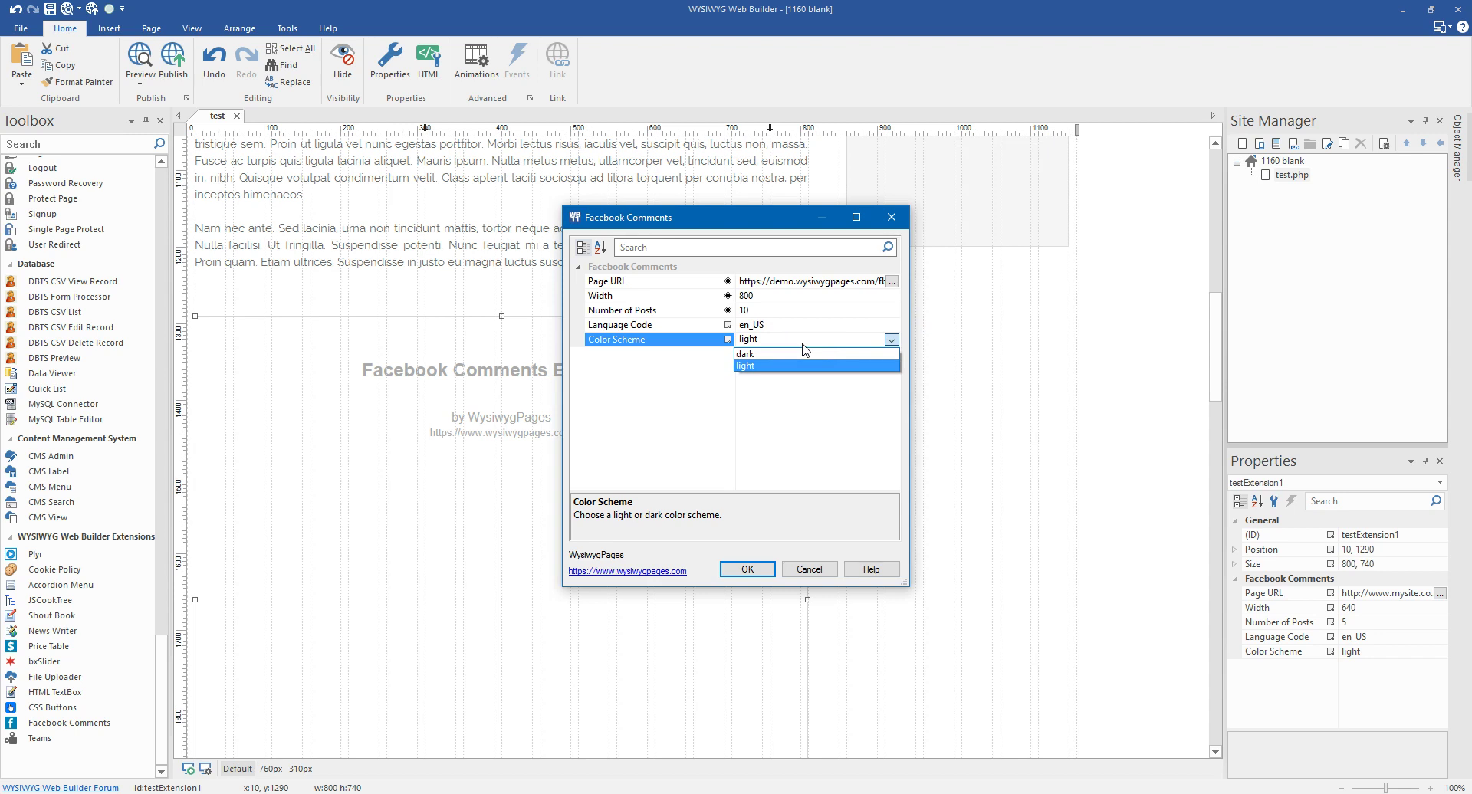
{"action": "left_click", "coordinate": [750, 366]}
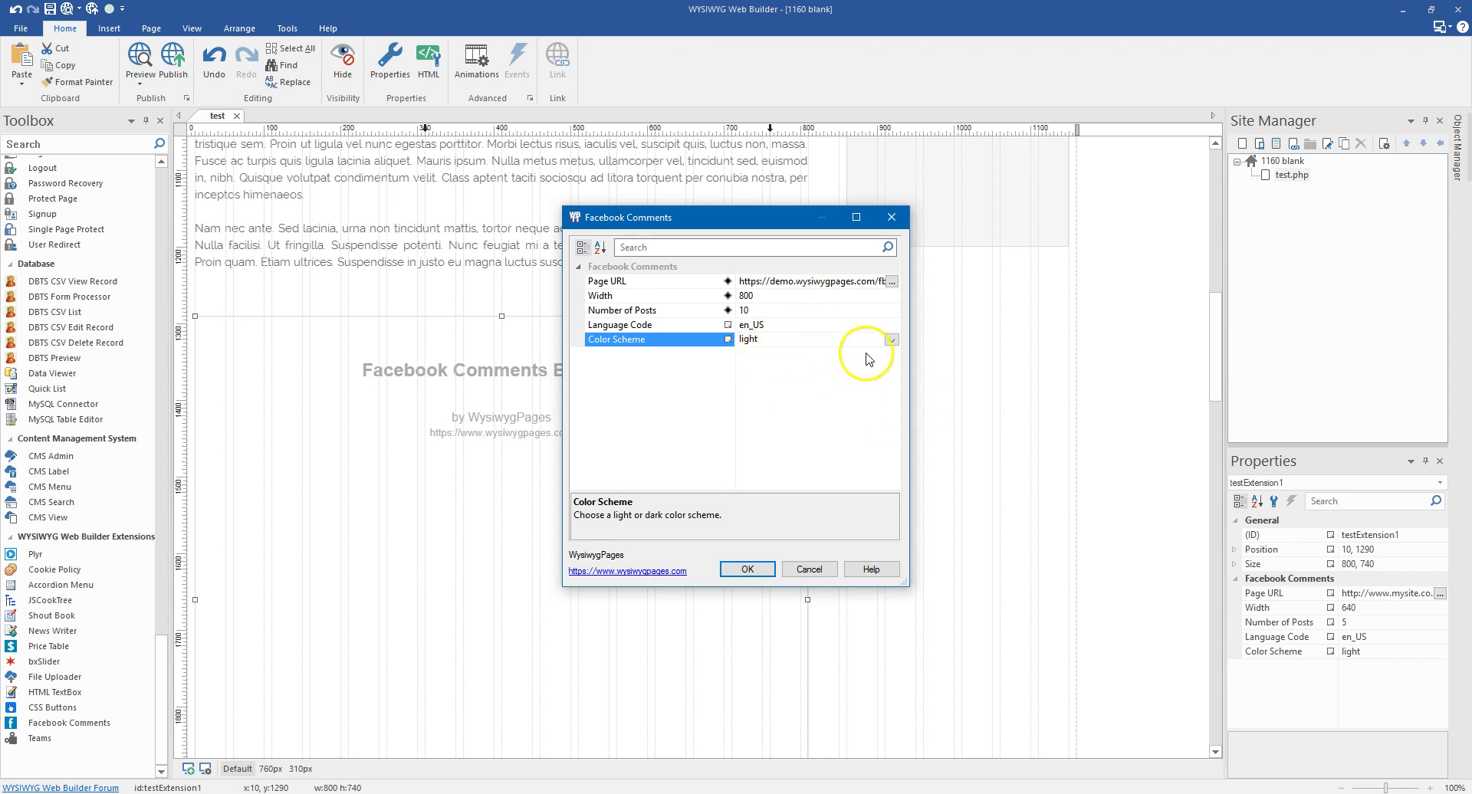
{"action": "left_click", "coordinate": [889, 339]}
{"action": "left_click", "coordinate": [851, 351]}
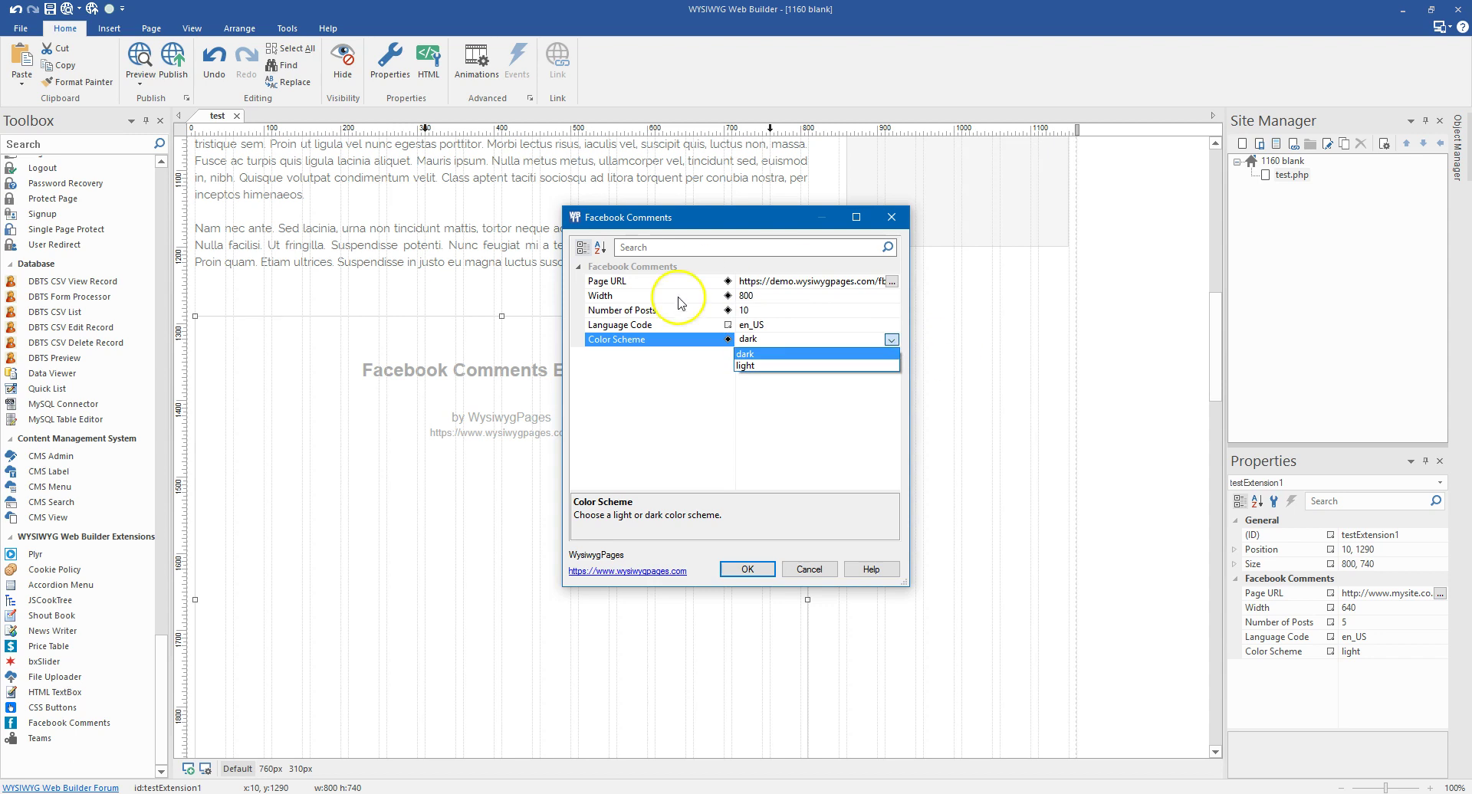
{"action": "left_click", "coordinate": [742, 365]}
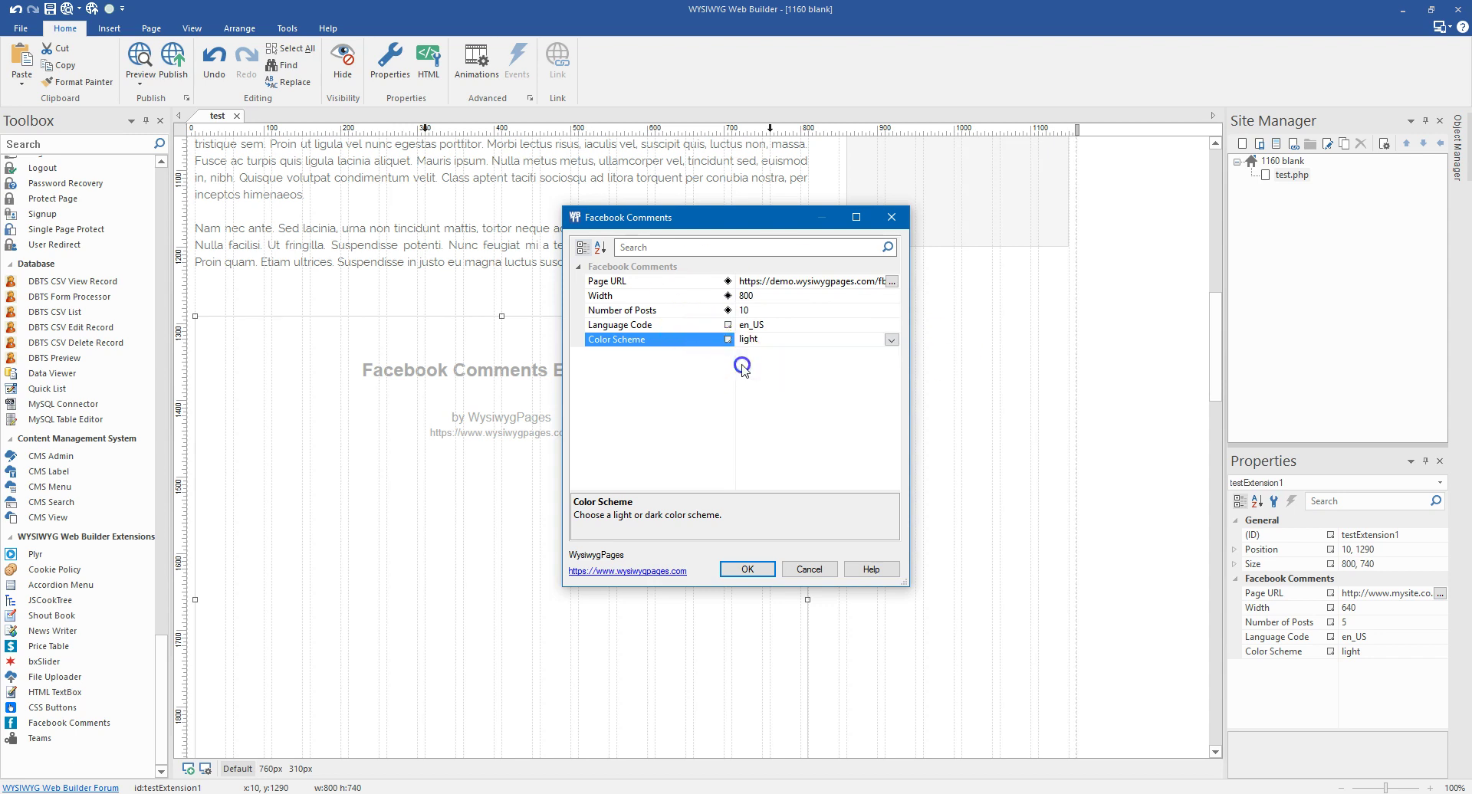
Apply the comments settings and publish the entire web site to the demo server
{"action": "left_click", "coordinate": [765, 572]}
{"action": "left_click", "coordinate": [887, 428]}
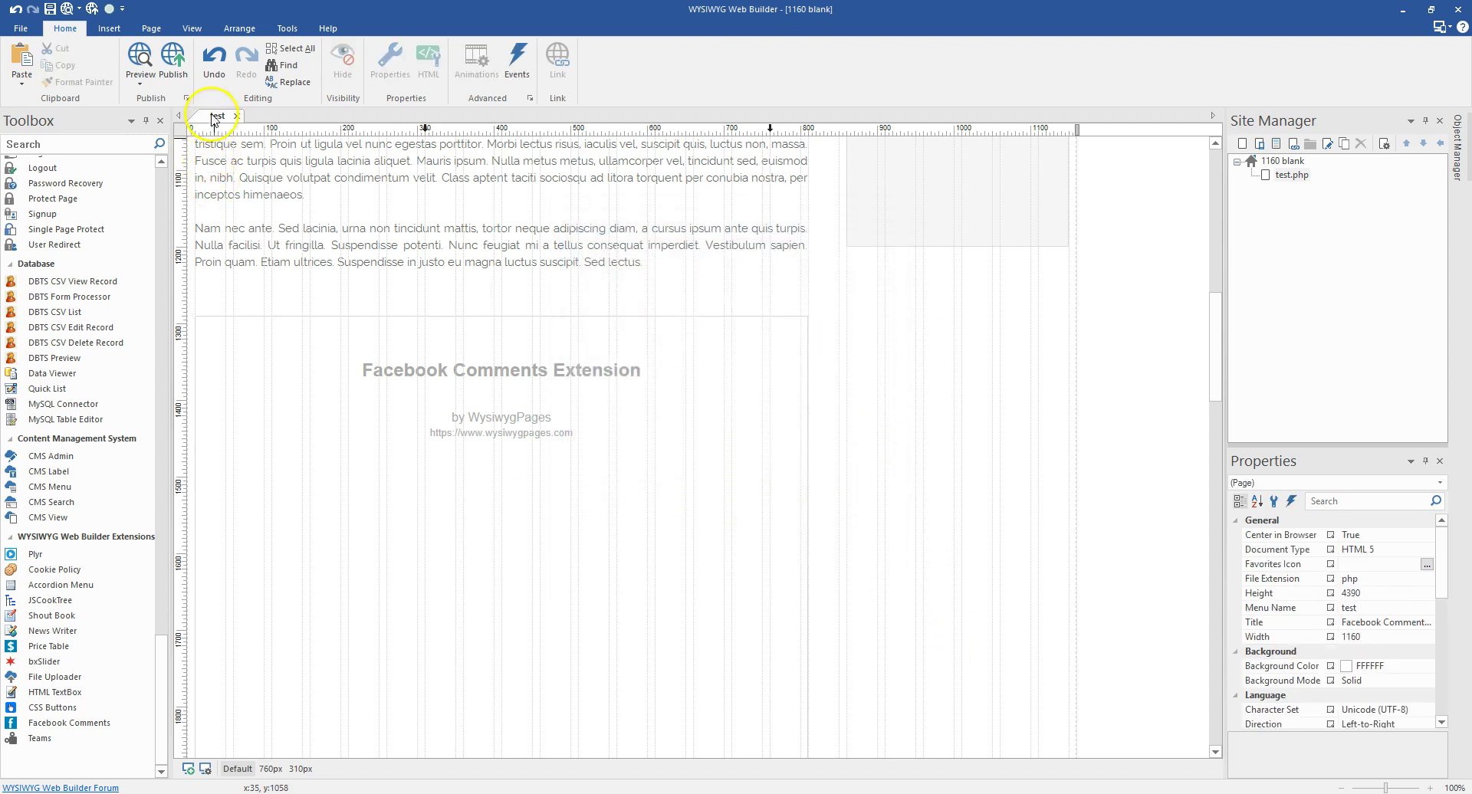
{"action": "left_click", "coordinate": [173, 62]}
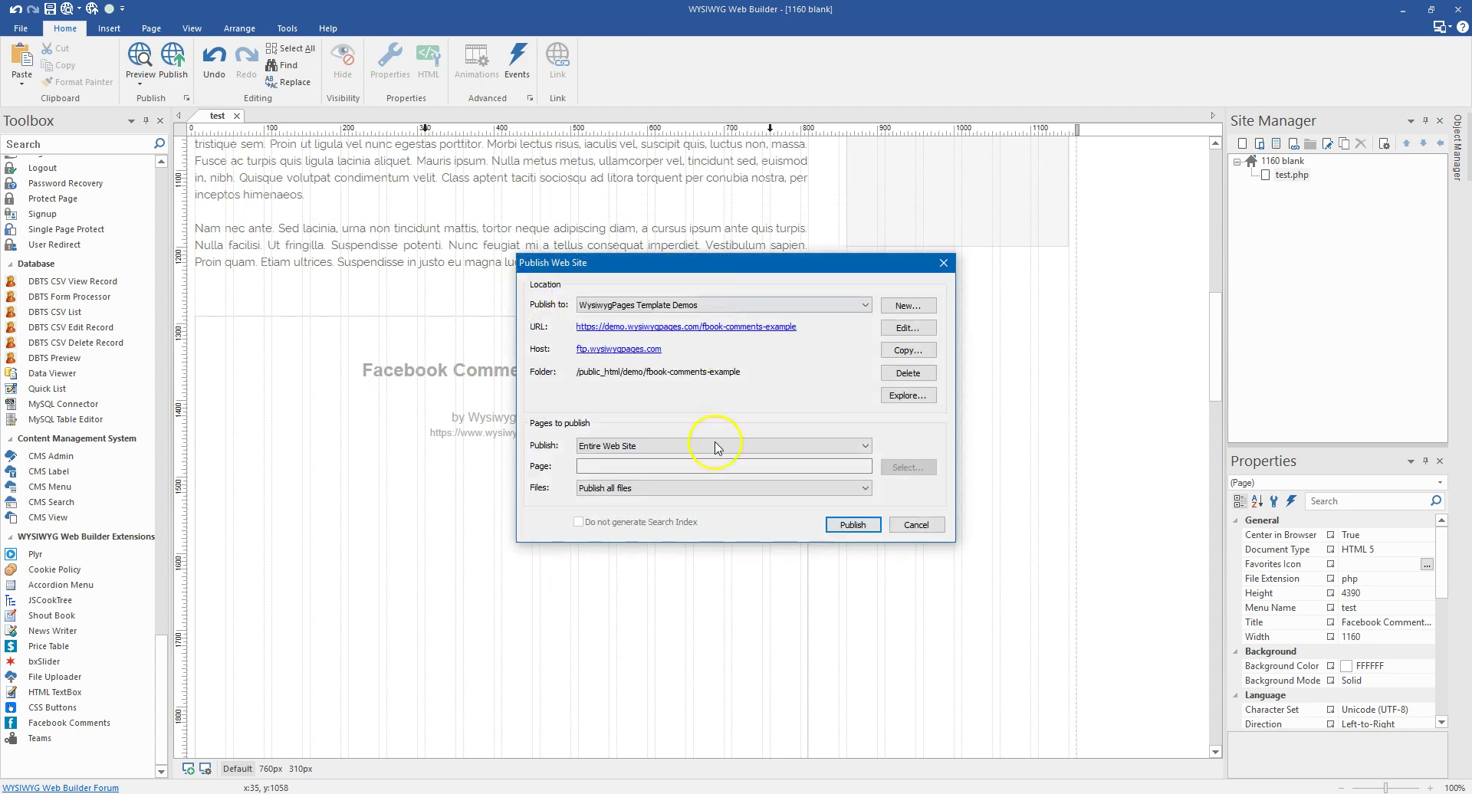
{"action": "left_click", "coordinate": [857, 525]}
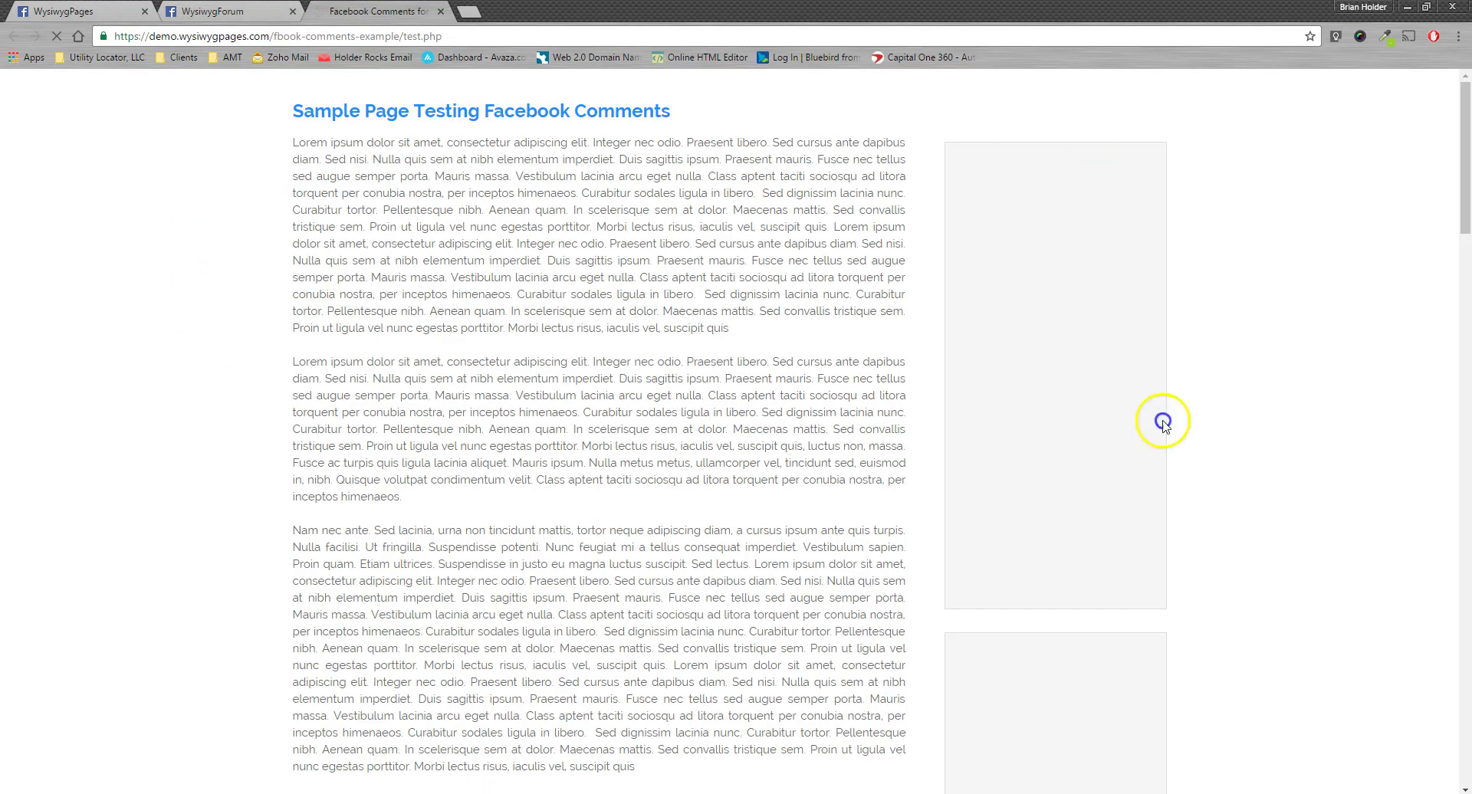
Post the comment "This is my first comment!" on the live test.php page
{"action": "scroll", "coordinate": [846, 326], "scroll_direction": "down", "scroll_amount": 1}
{"action": "left_click", "coordinate": [846, 326]}
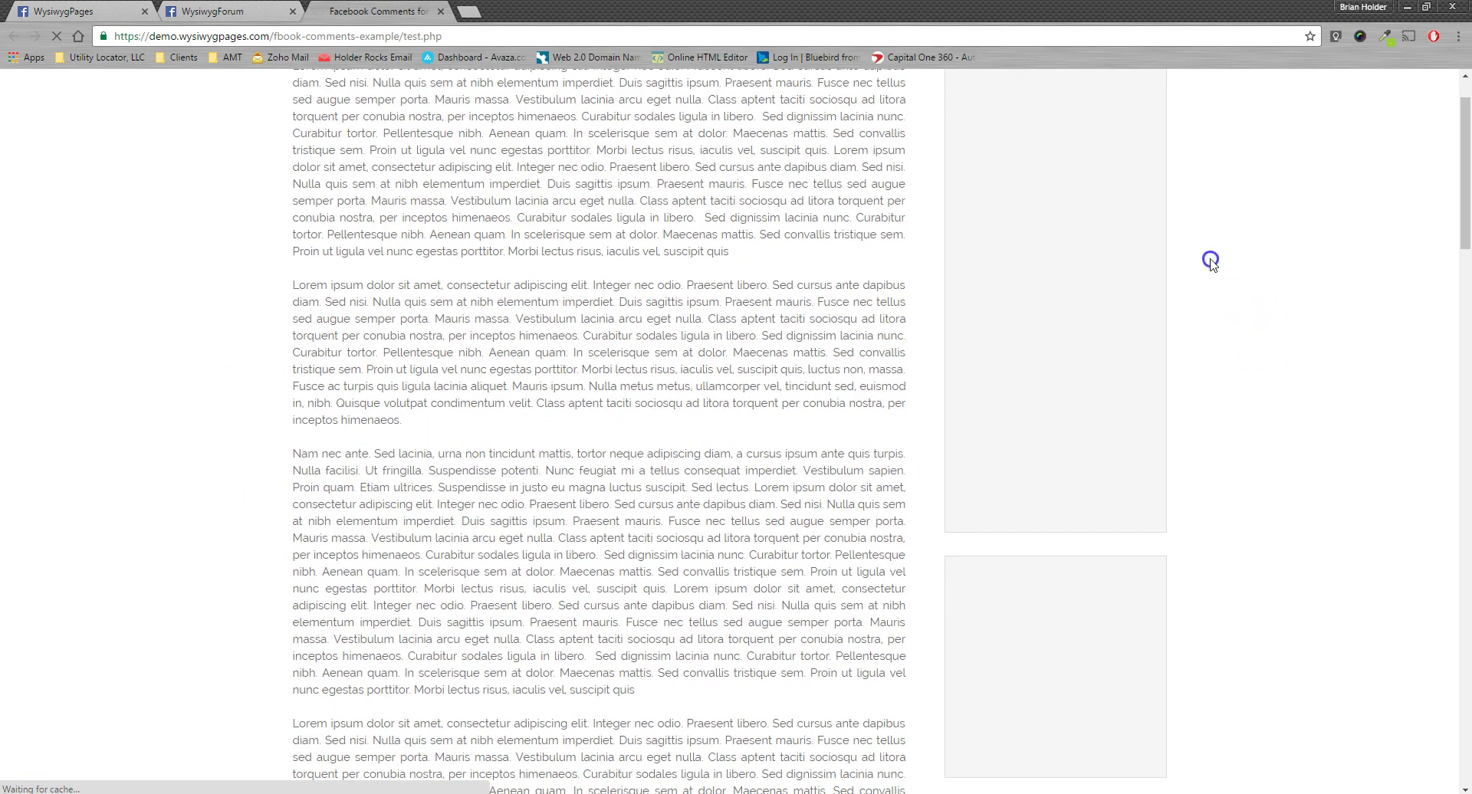
{"action": "scroll", "coordinate": [1123, 414], "scroll_direction": "down", "scroll_amount": 8}
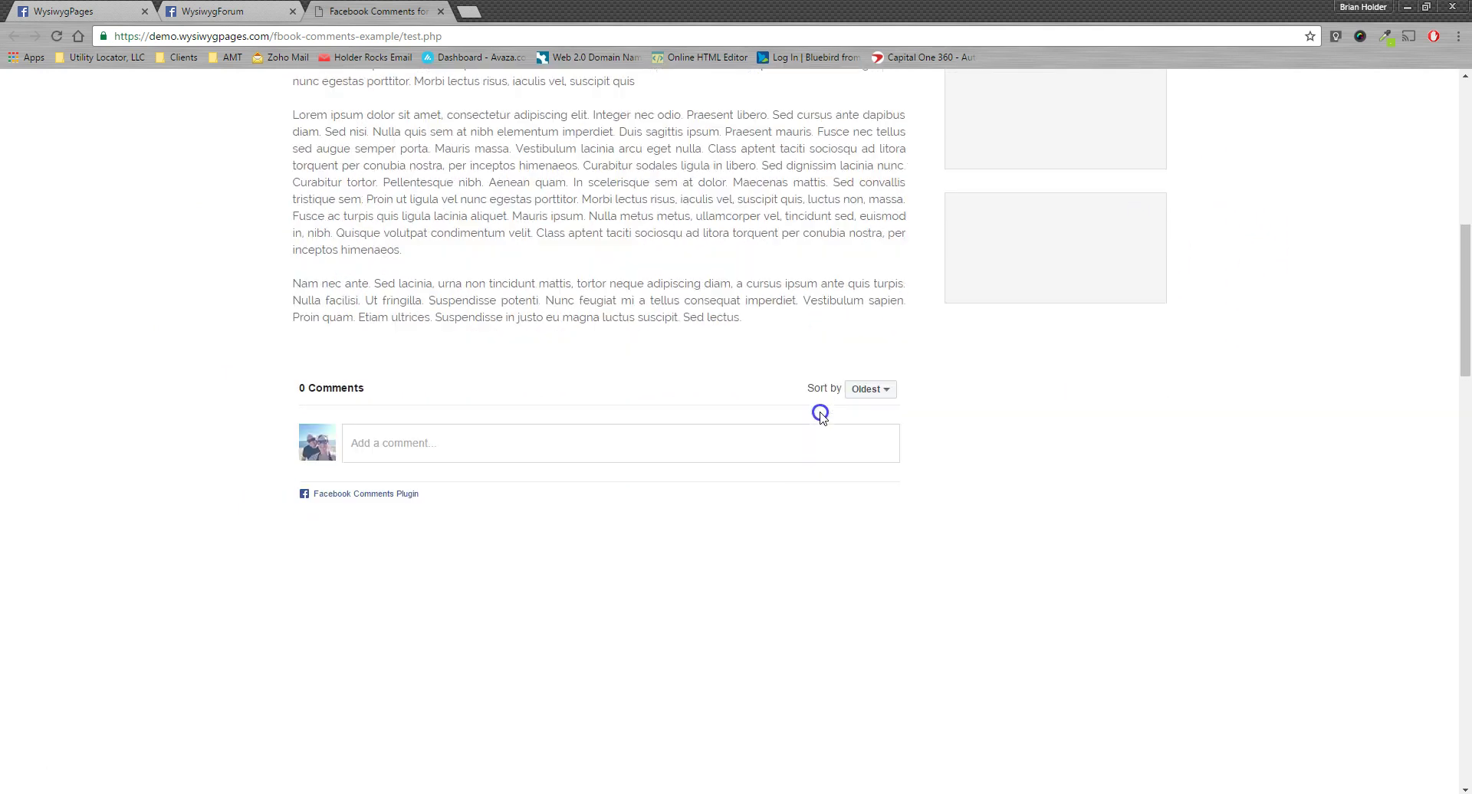
{"action": "scroll", "coordinate": [361, 322], "scroll_direction": "down", "scroll_amount": 2}
{"action": "left_click", "coordinate": [305, 614]}
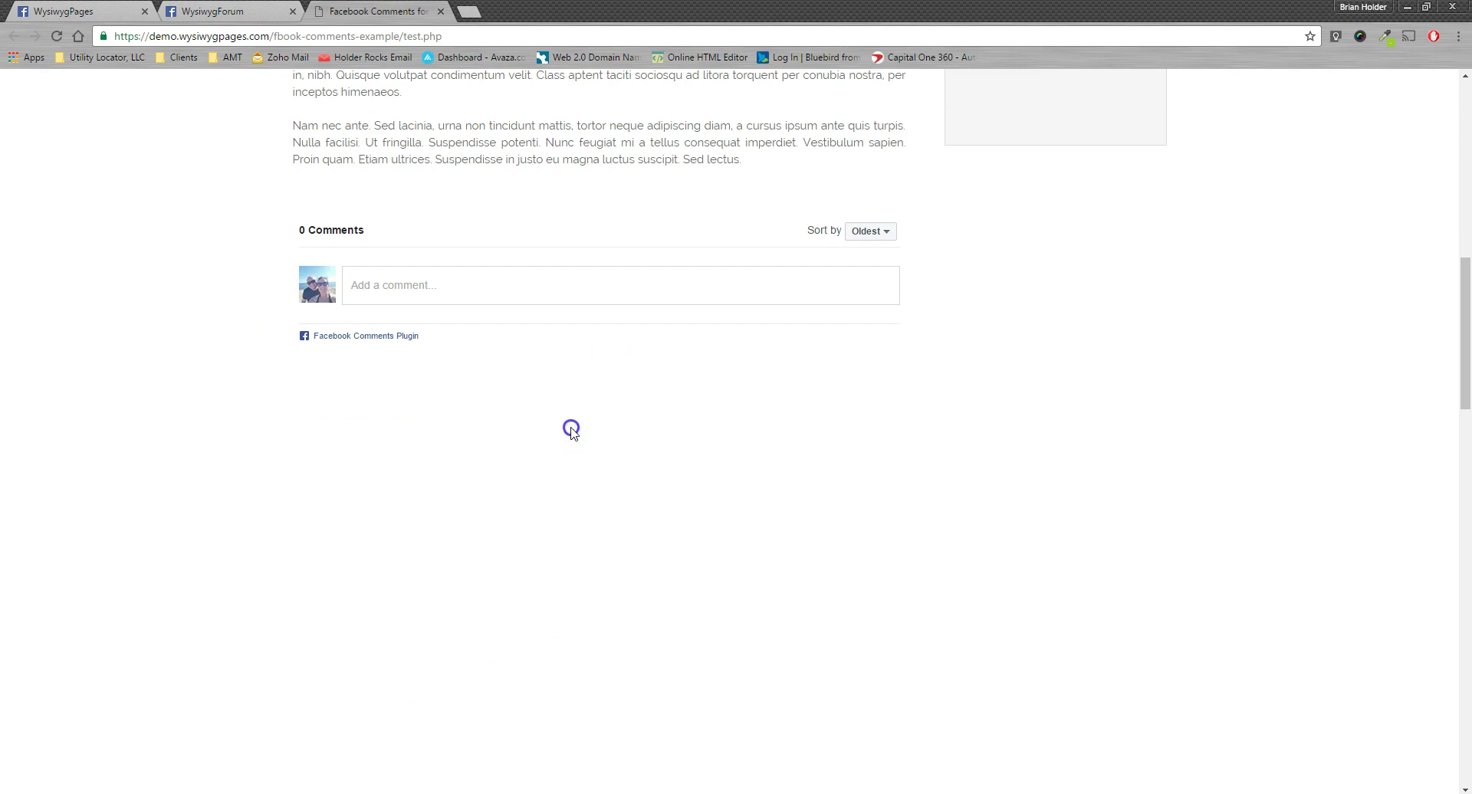
{"action": "left_click", "coordinate": [470, 293]}
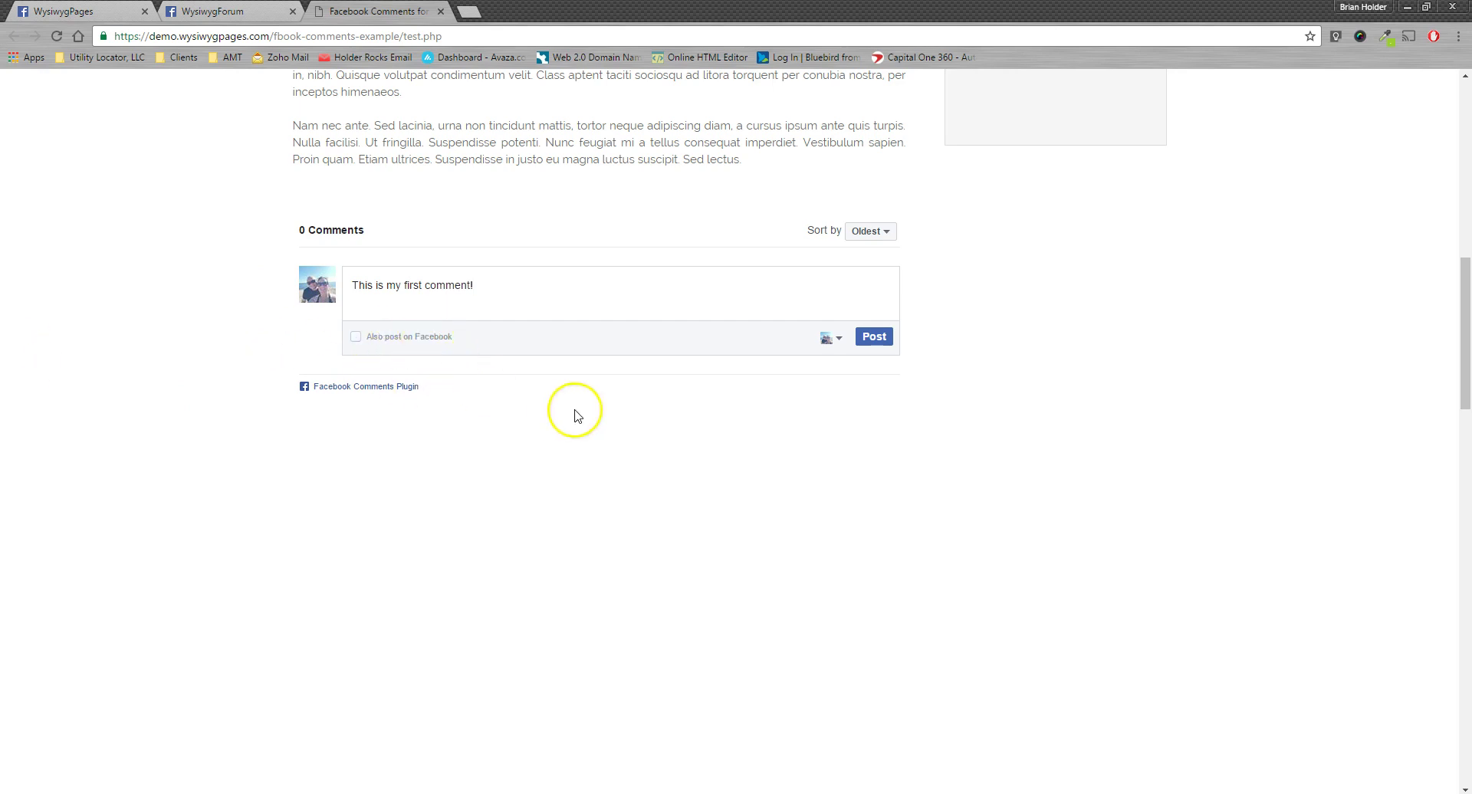
{"action": "left_click", "coordinate": [873, 338]}
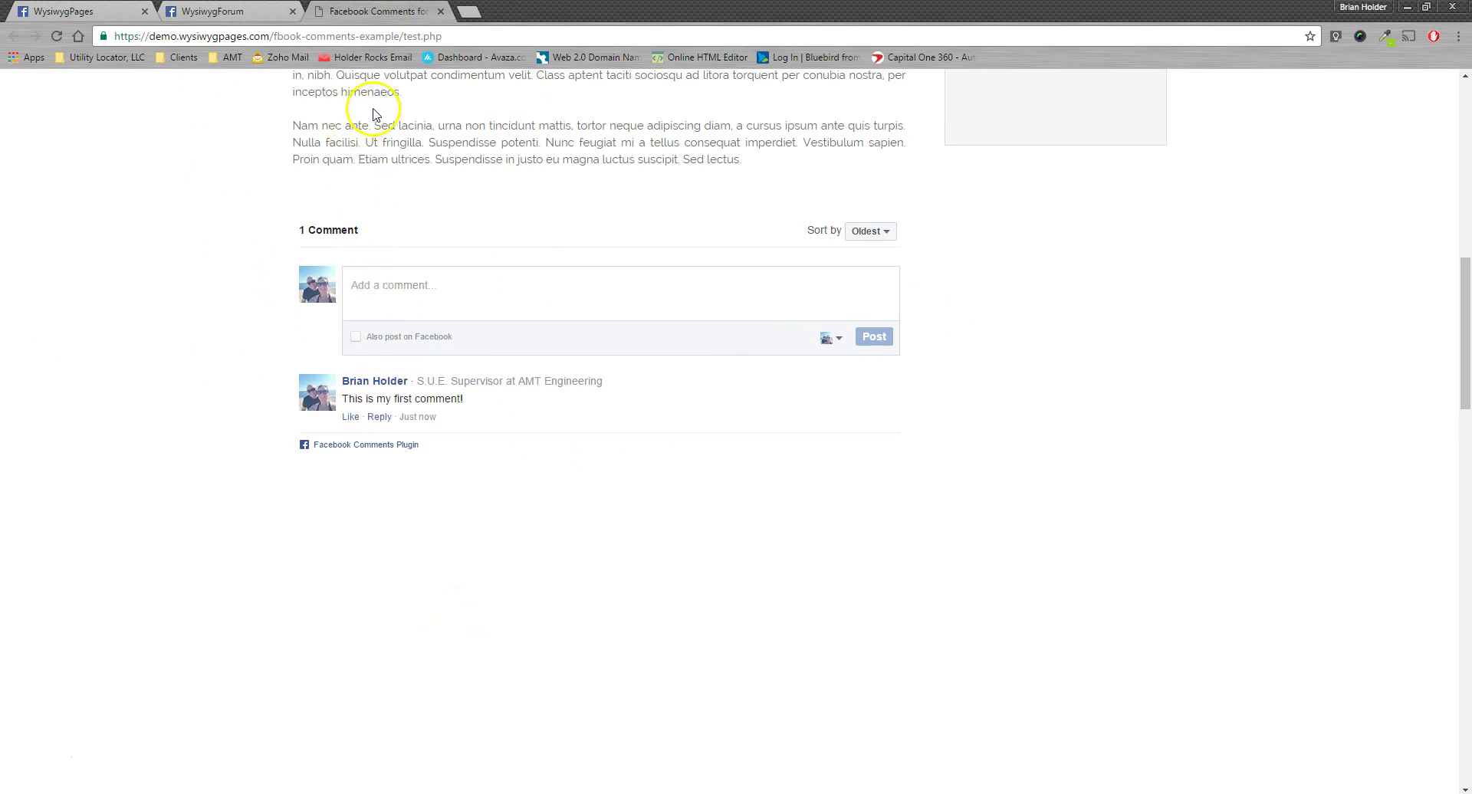
{"action": "mouse_move", "coordinate": [507, 792]}
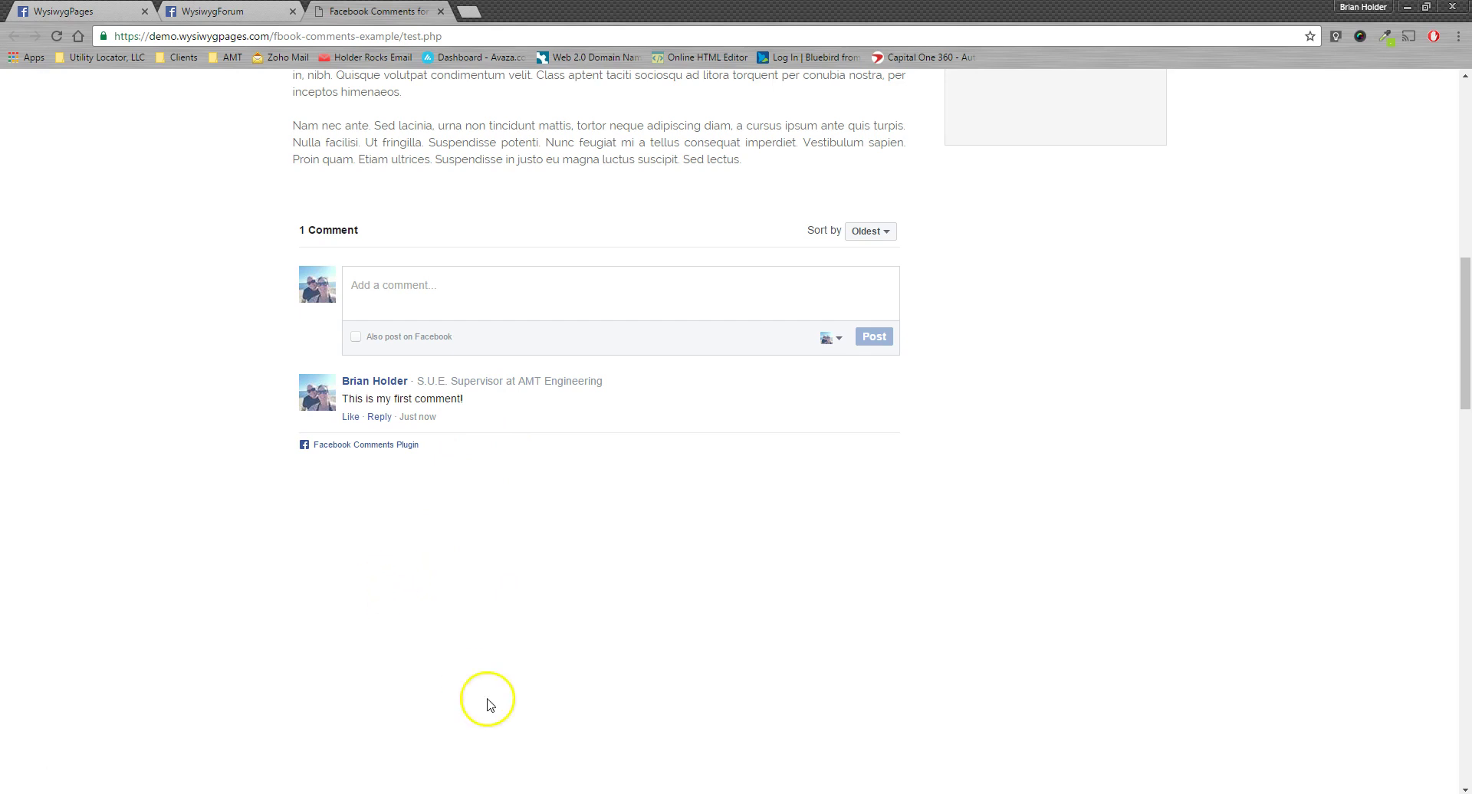
Return to the web builder and view the 760px and 310px breakpoint layouts
{"action": "left_click", "coordinate": [502, 732]}
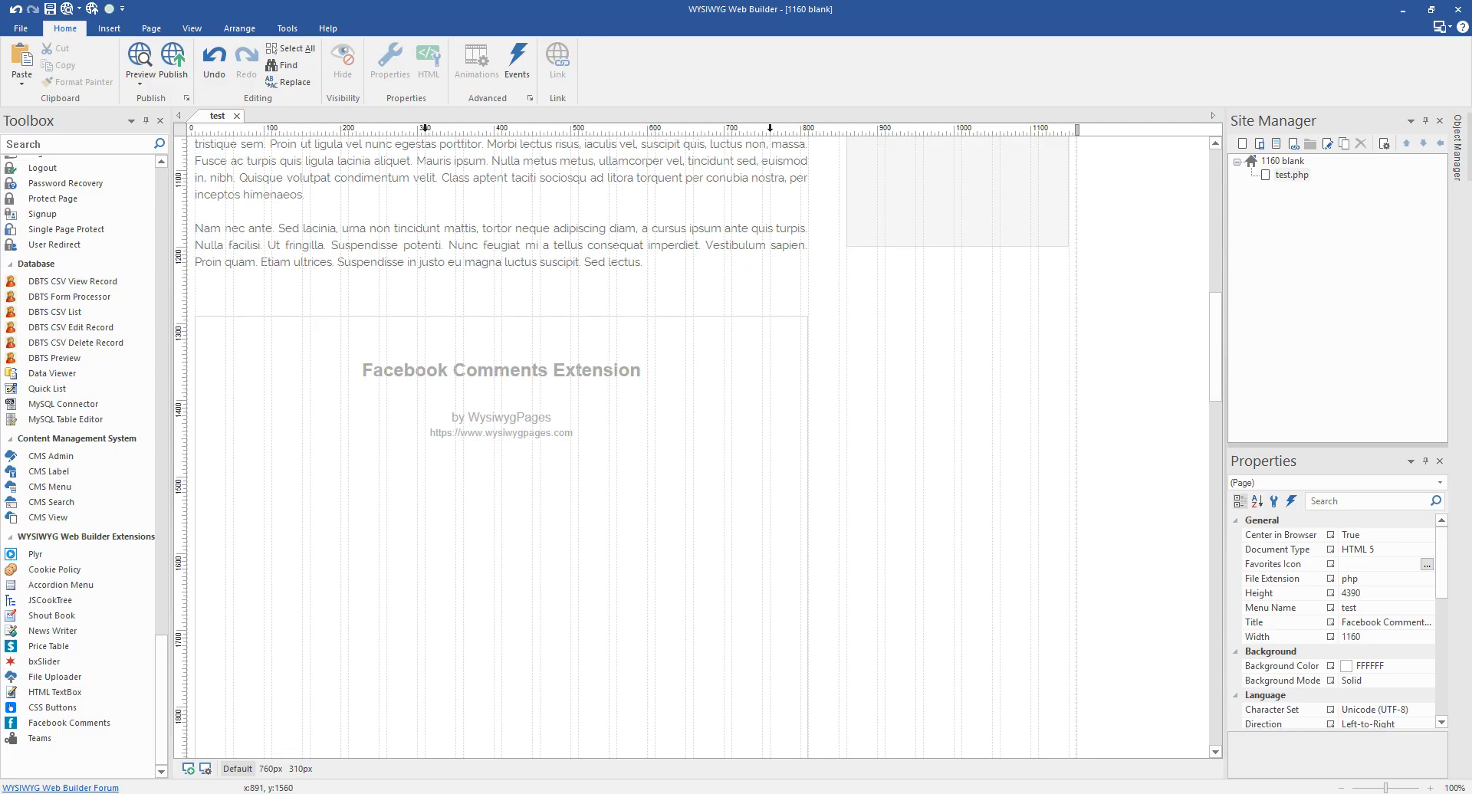
{"action": "scroll", "coordinate": [477, 613], "scroll_direction": "down", "scroll_amount": 3}
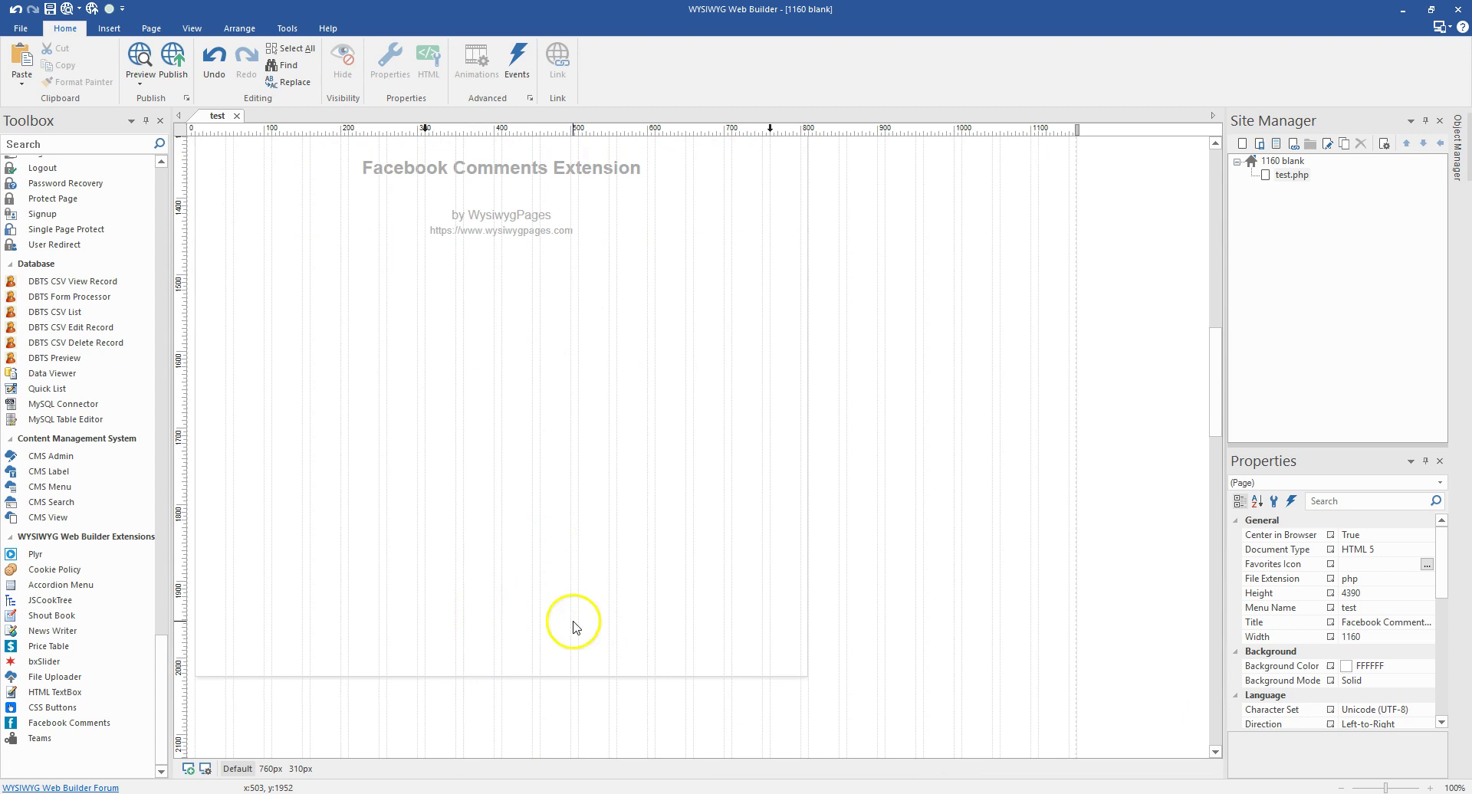
{"action": "scroll", "coordinate": [290, 554], "scroll_direction": "up", "scroll_amount": 10}
{"action": "scroll", "coordinate": [329, 490], "scroll_direction": "down", "scroll_amount": 7}
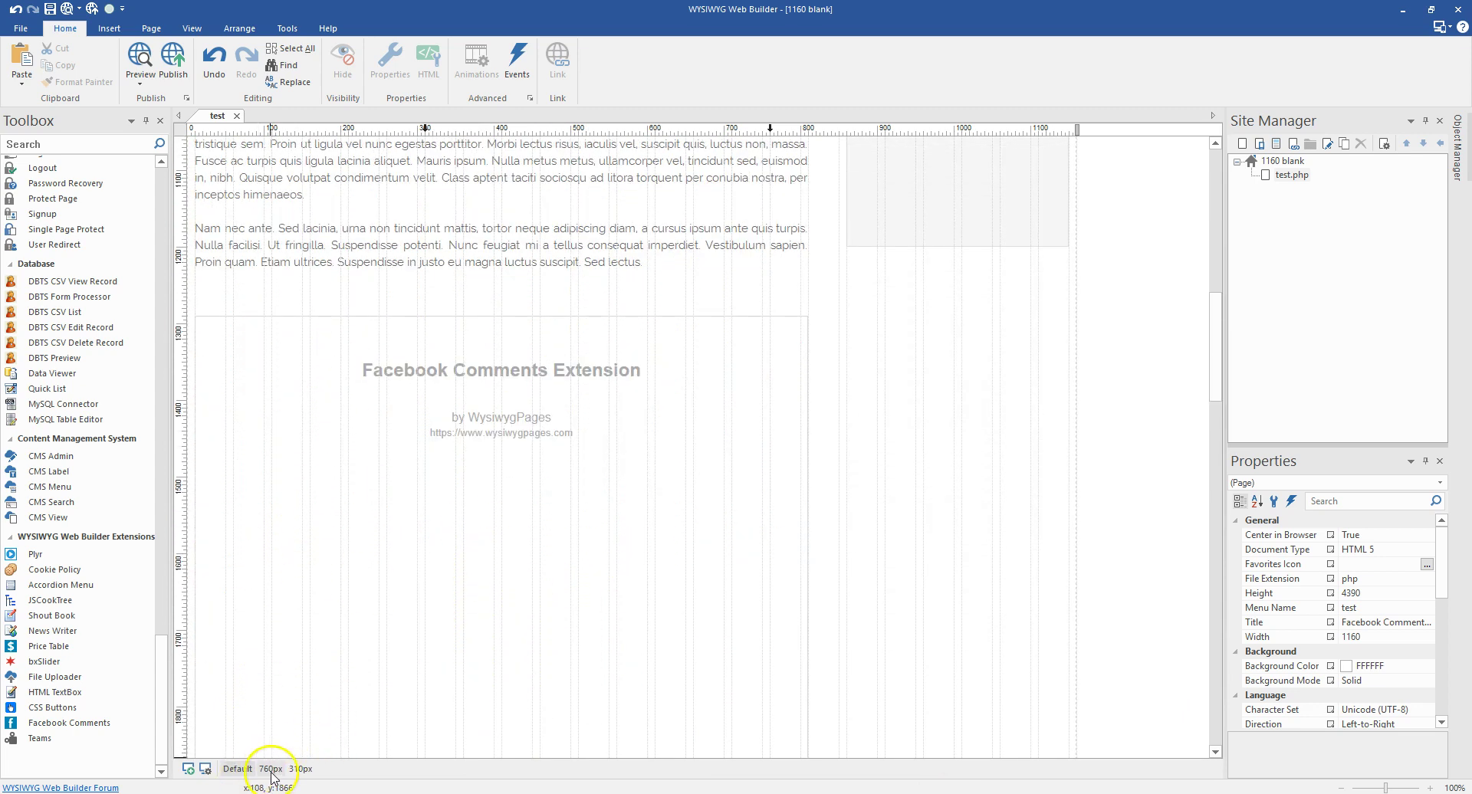
{"action": "left_click", "coordinate": [305, 771]}
{"action": "left_click", "coordinate": [301, 770]}
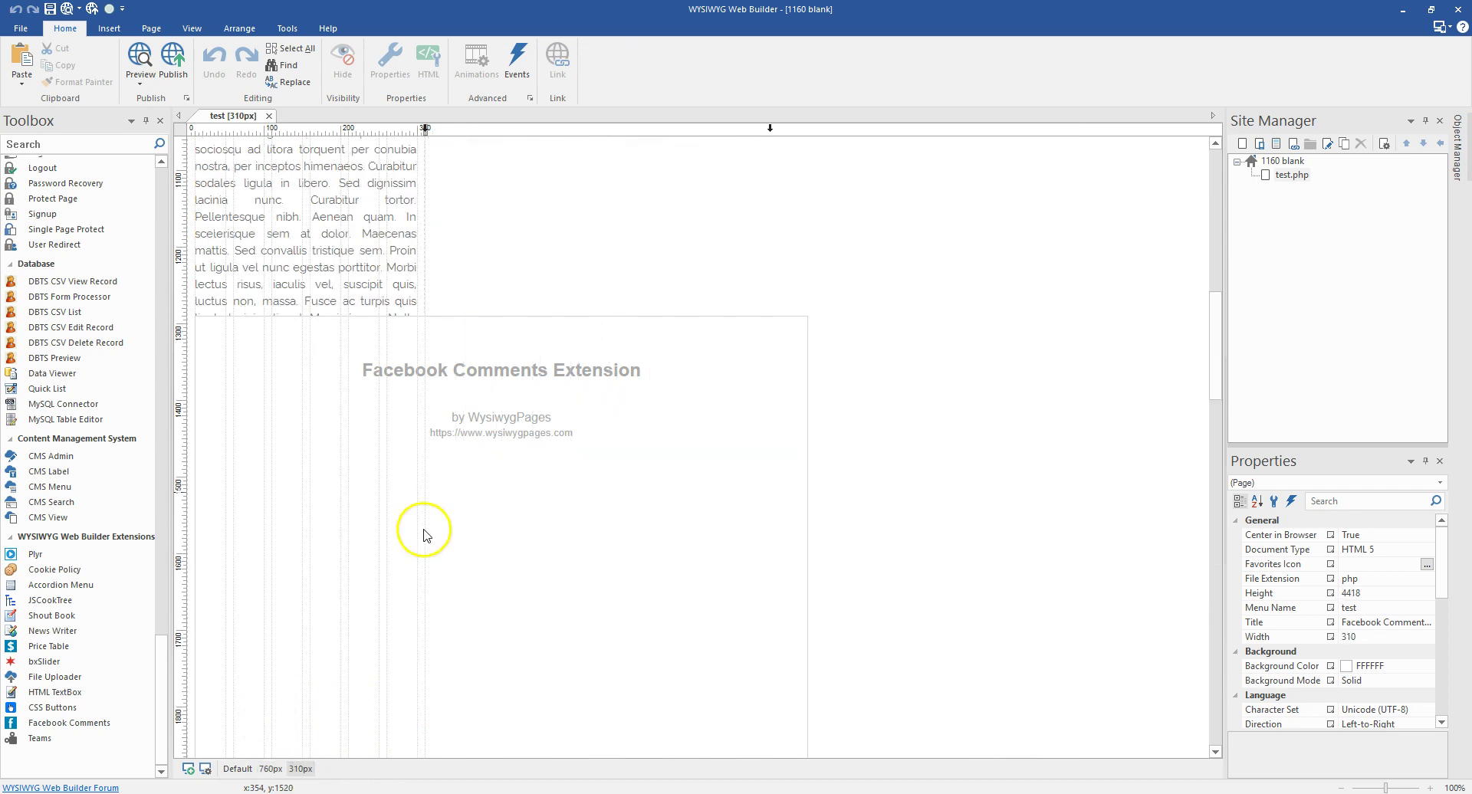
{"action": "left_click", "coordinate": [270, 769]}
{"action": "scroll", "coordinate": [378, 434], "scroll_direction": "down", "scroll_amount": 3}
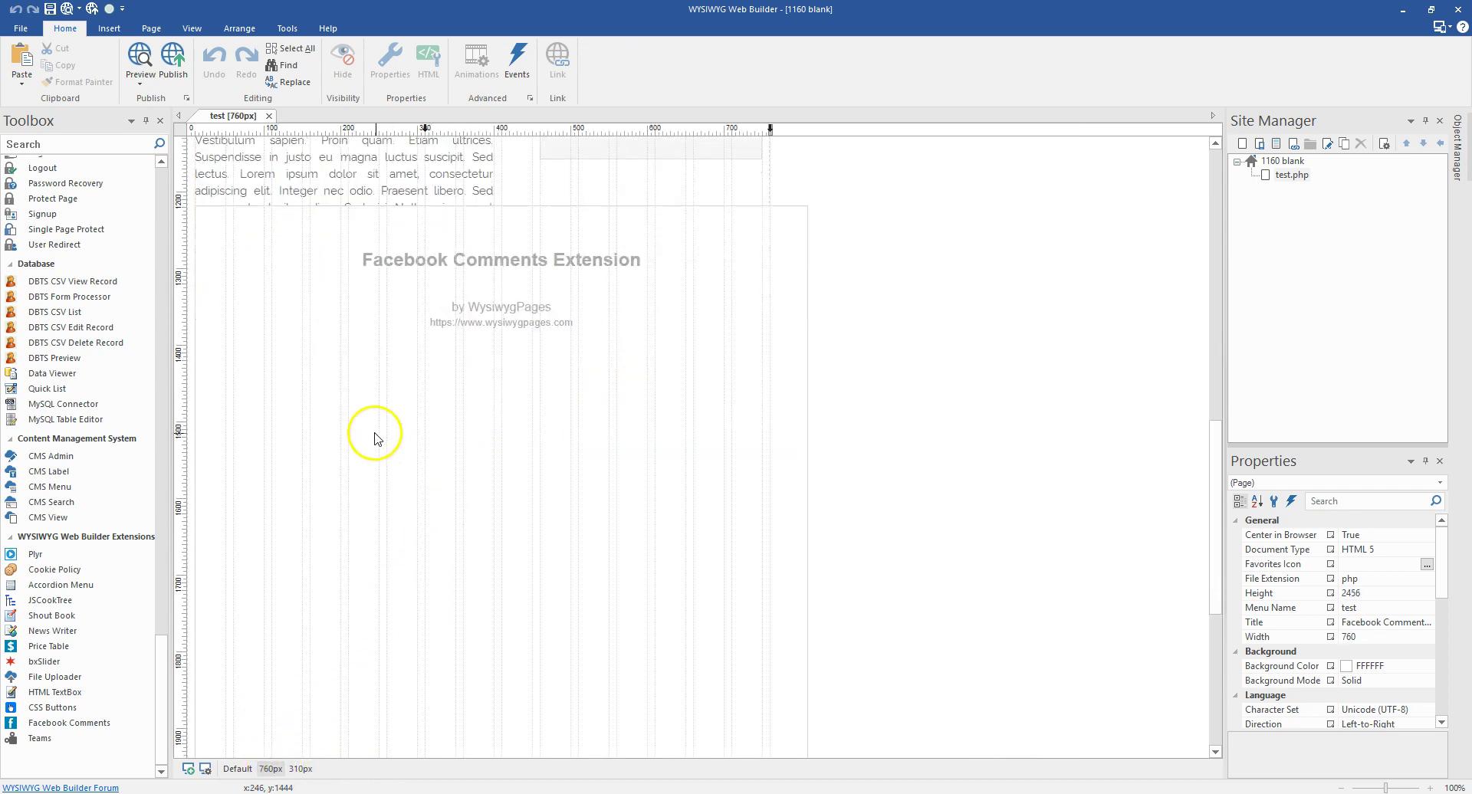
In the 760px layout, move the Facebook Comments object and narrow it to the column
{"action": "left_click", "coordinate": [449, 324]}
{"action": "left_click_drag", "start_coordinate": [449, 324], "coordinate": [427, 617]}
{"action": "scroll", "coordinate": [496, 486], "scroll_direction": "down", "scroll_amount": 9}
{"action": "scroll", "coordinate": [430, 613], "scroll_direction": "down", "scroll_amount": 5}
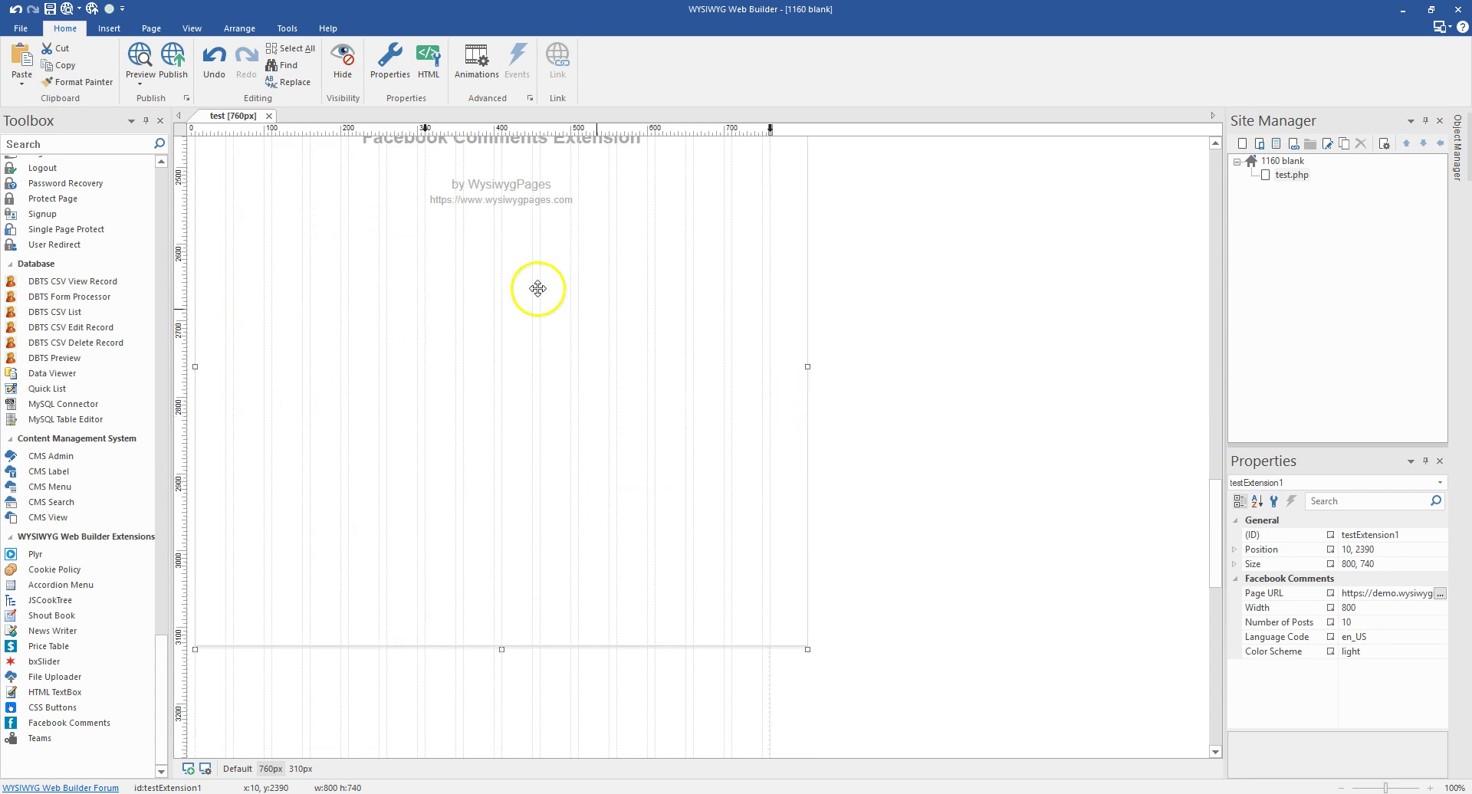
{"action": "left_click_drag", "start_coordinate": [539, 302], "coordinate": [539, 407]}
{"action": "scroll", "coordinate": [539, 407], "scroll_direction": "up", "scroll_amount": 3}
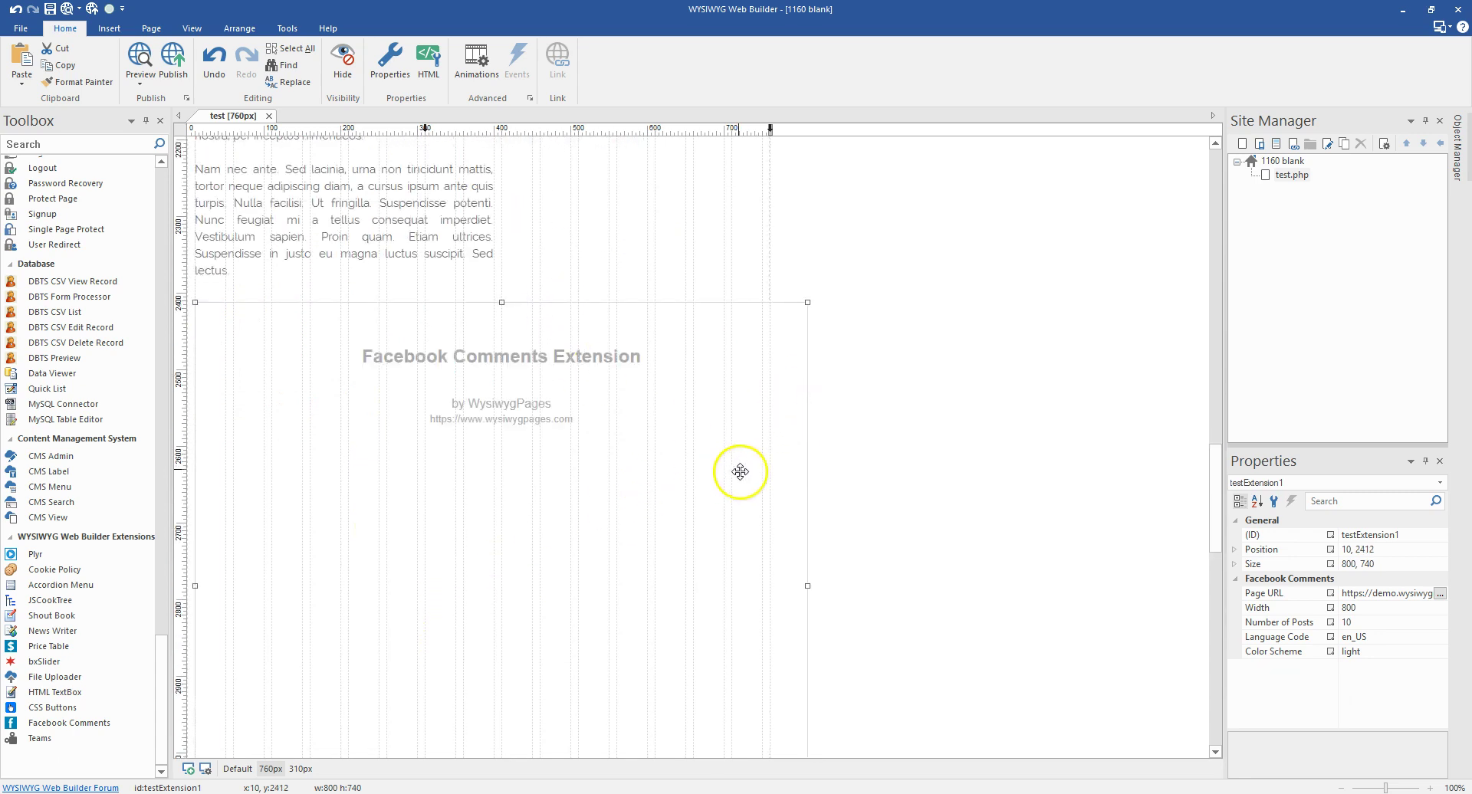
{"action": "left_click_drag", "start_coordinate": [809, 587], "coordinate": [490, 544]}
{"action": "left_click", "coordinate": [555, 527]}
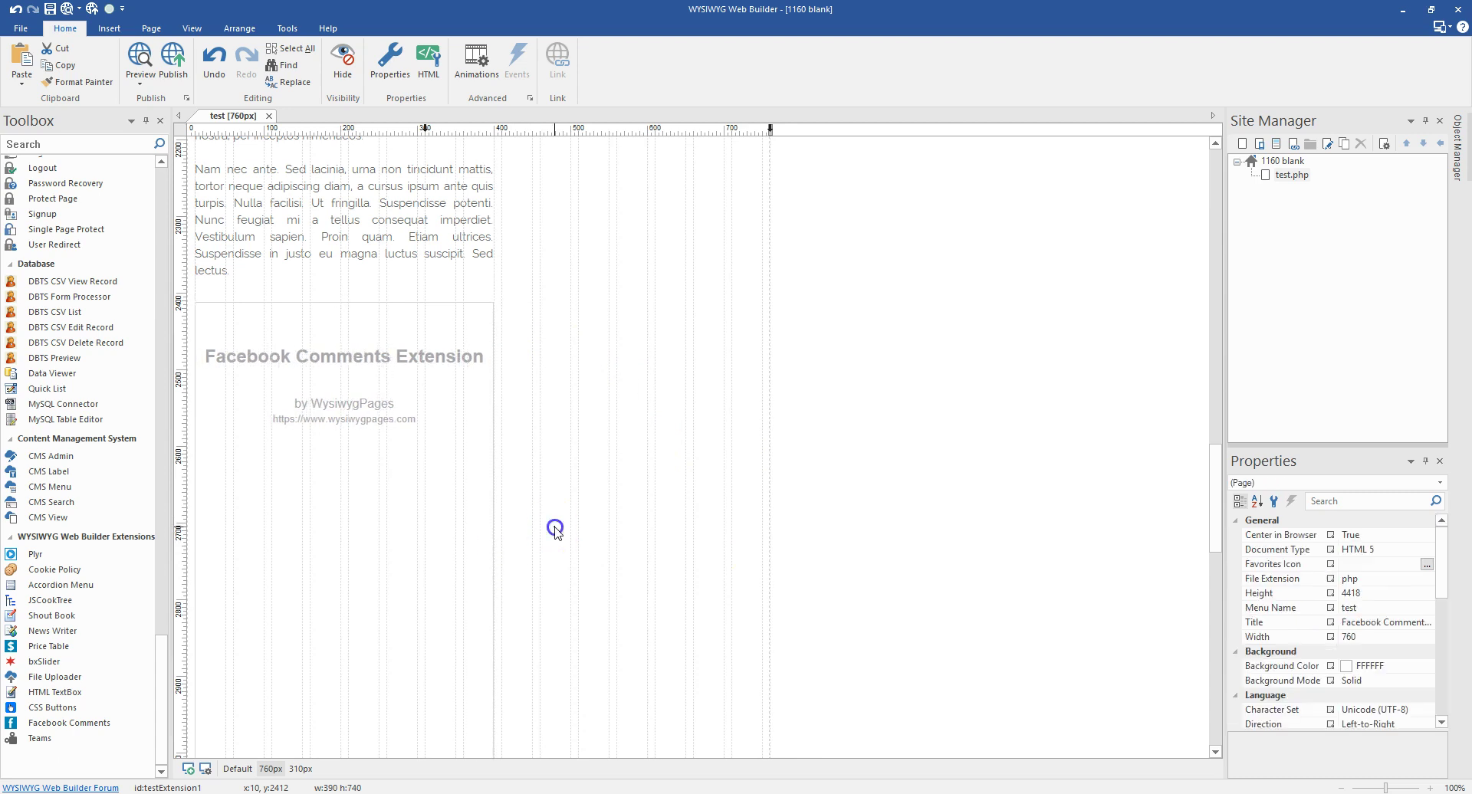
In the 310px layout, place the comments object at the left edge with width 310
{"action": "scroll", "coordinate": [550, 539], "scroll_direction": "down", "scroll_amount": 1}
{"action": "left_click", "coordinate": [304, 768]}
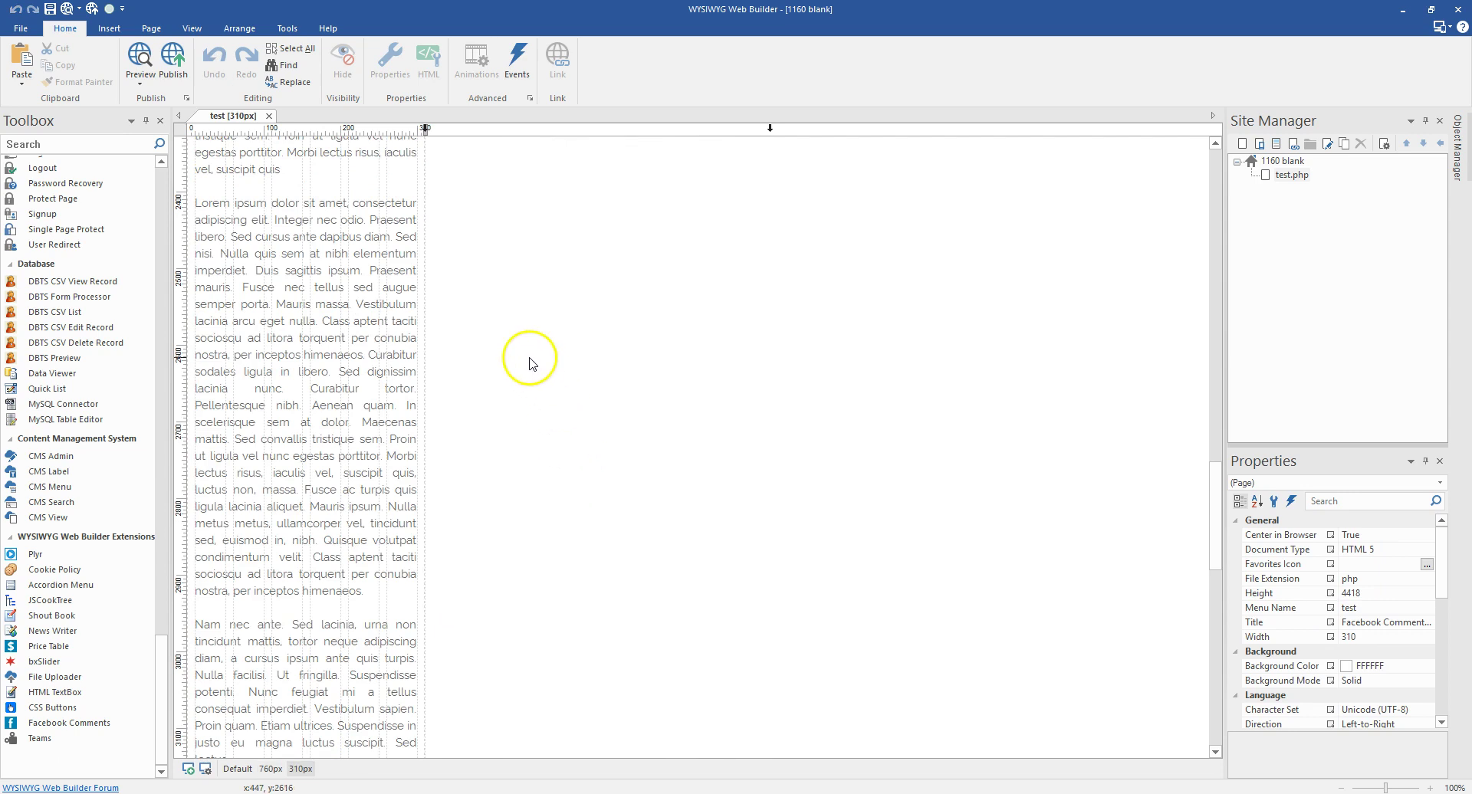
{"action": "scroll", "coordinate": [526, 360], "scroll_direction": "down", "scroll_amount": 3}
{"action": "scroll", "coordinate": [433, 376], "scroll_direction": "up", "scroll_amount": 15}
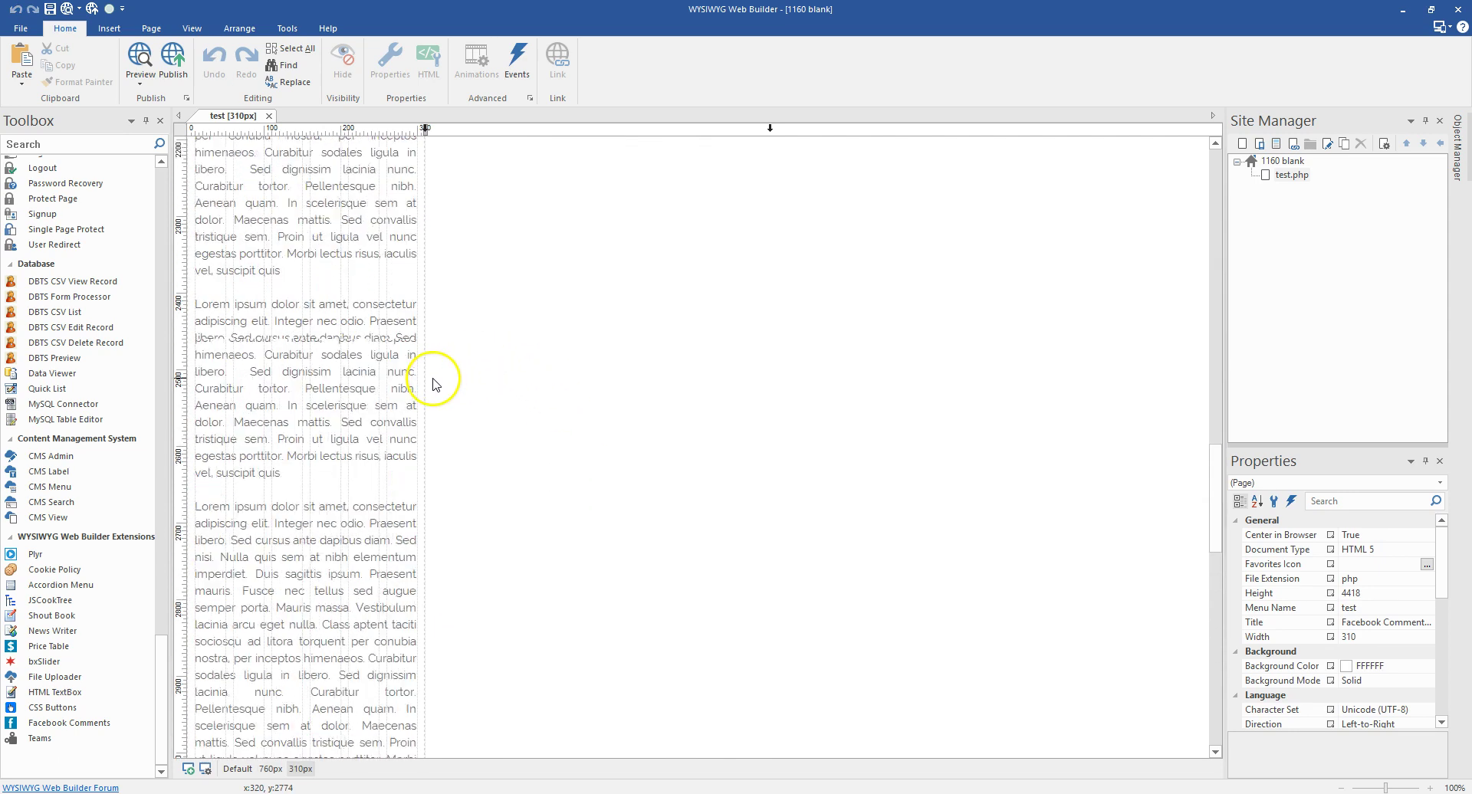
{"action": "left_click_drag", "start_coordinate": [527, 307], "coordinate": [375, 465]}
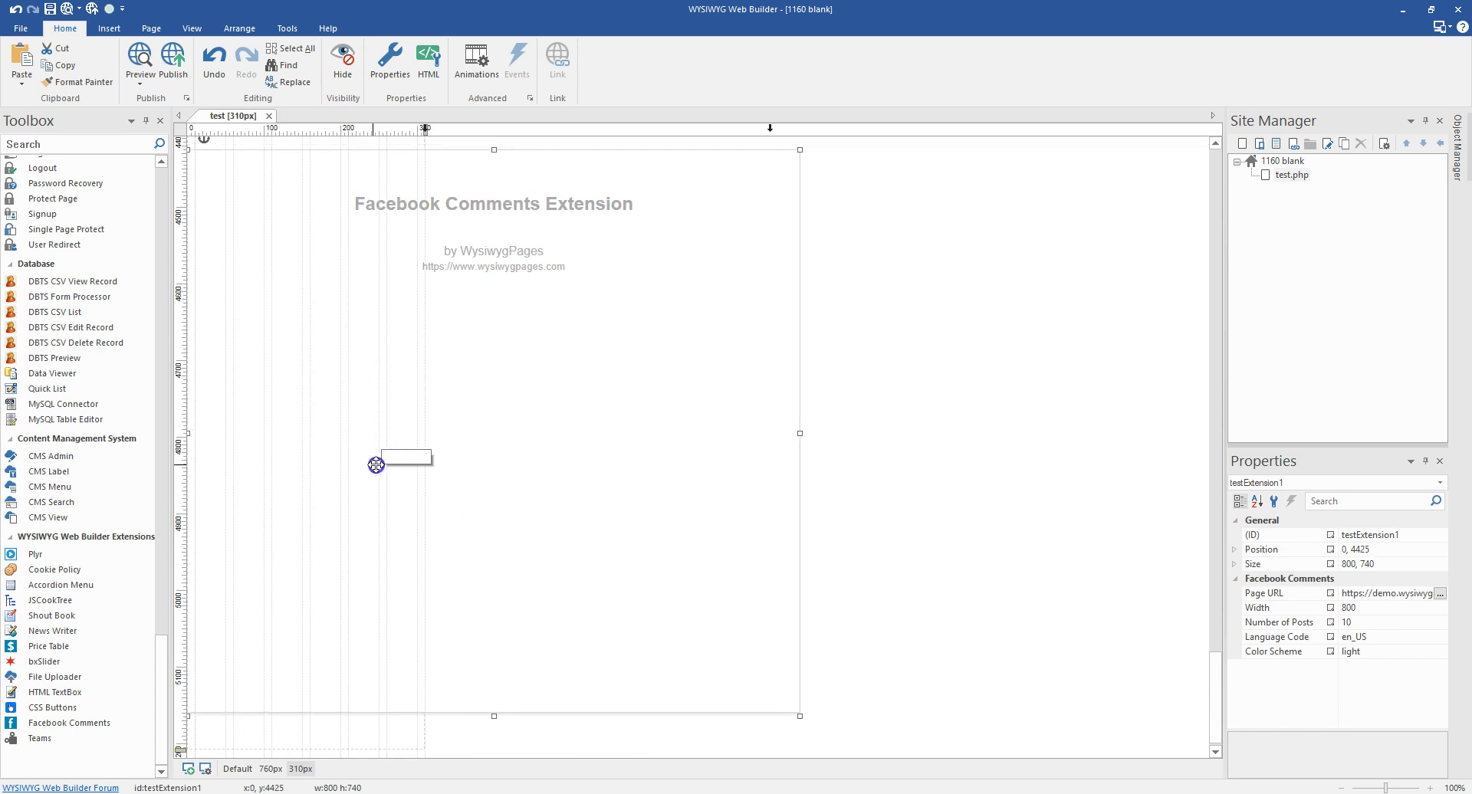
{"action": "left_click_drag", "start_coordinate": [605, 536], "coordinate": [605, 536]}
{"action": "double_click", "coordinate": [1358, 565]}
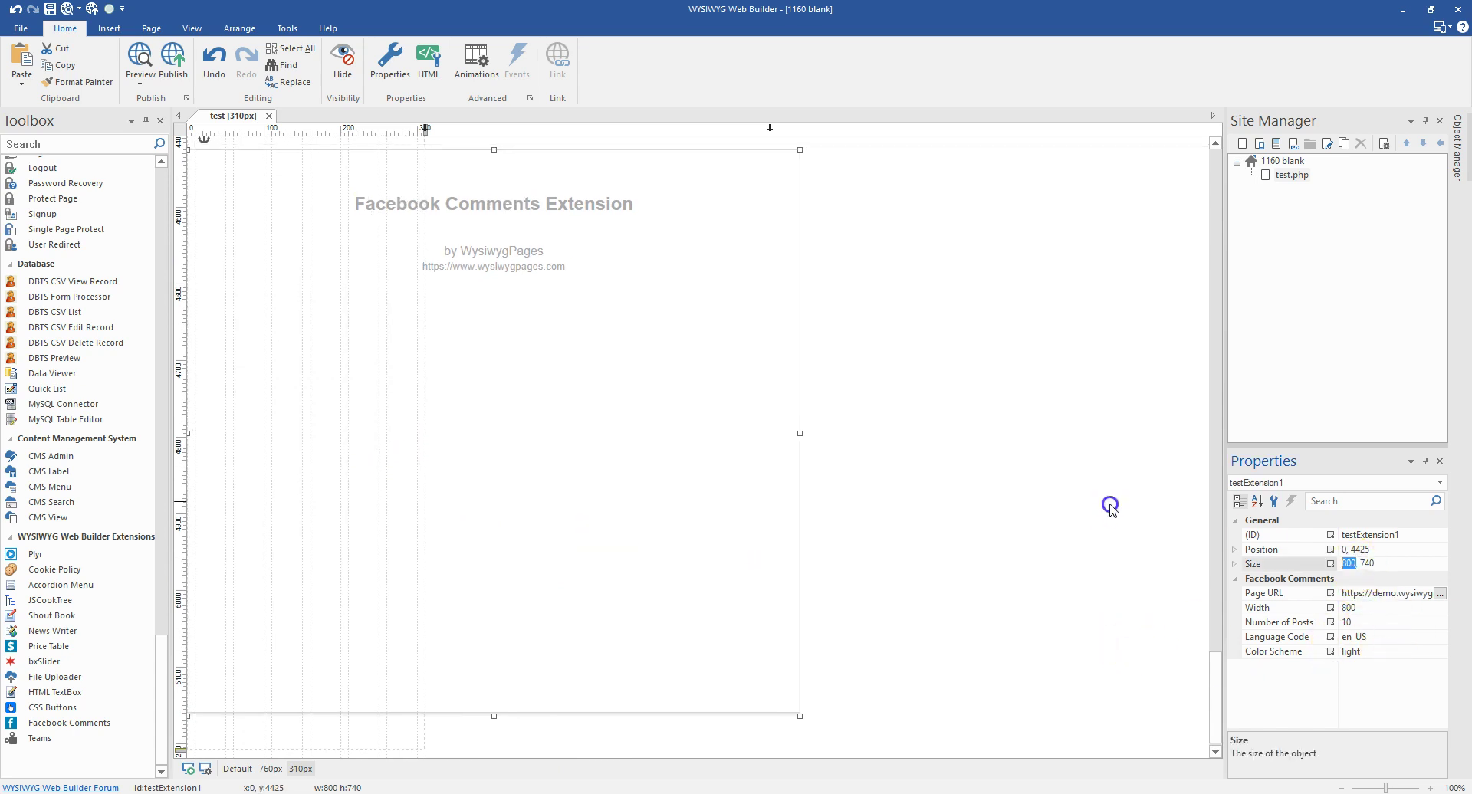
{"action": "key", "text": "Return"}
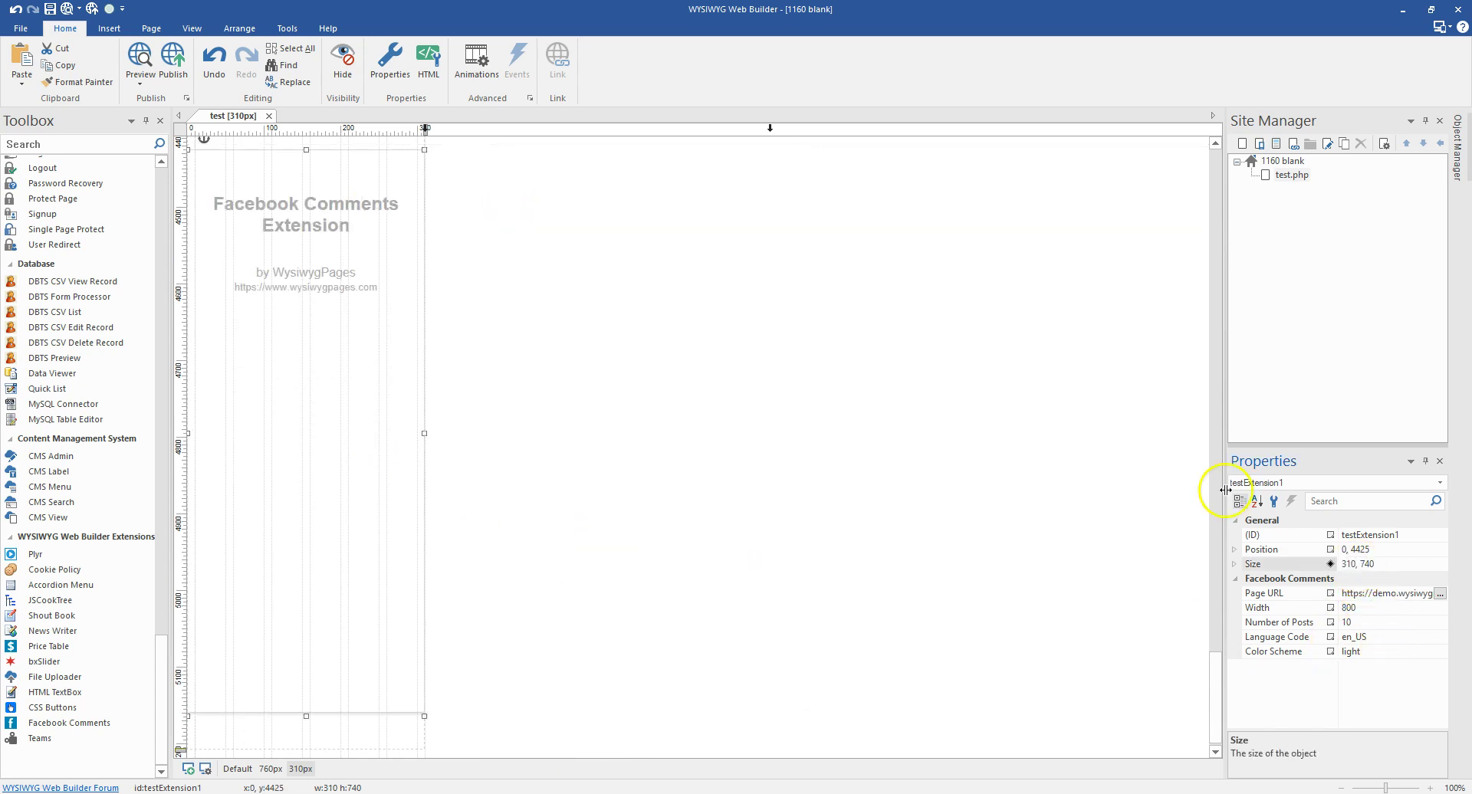
{"action": "left_click", "coordinate": [657, 296]}
{"action": "left_click", "coordinate": [322, 345]}
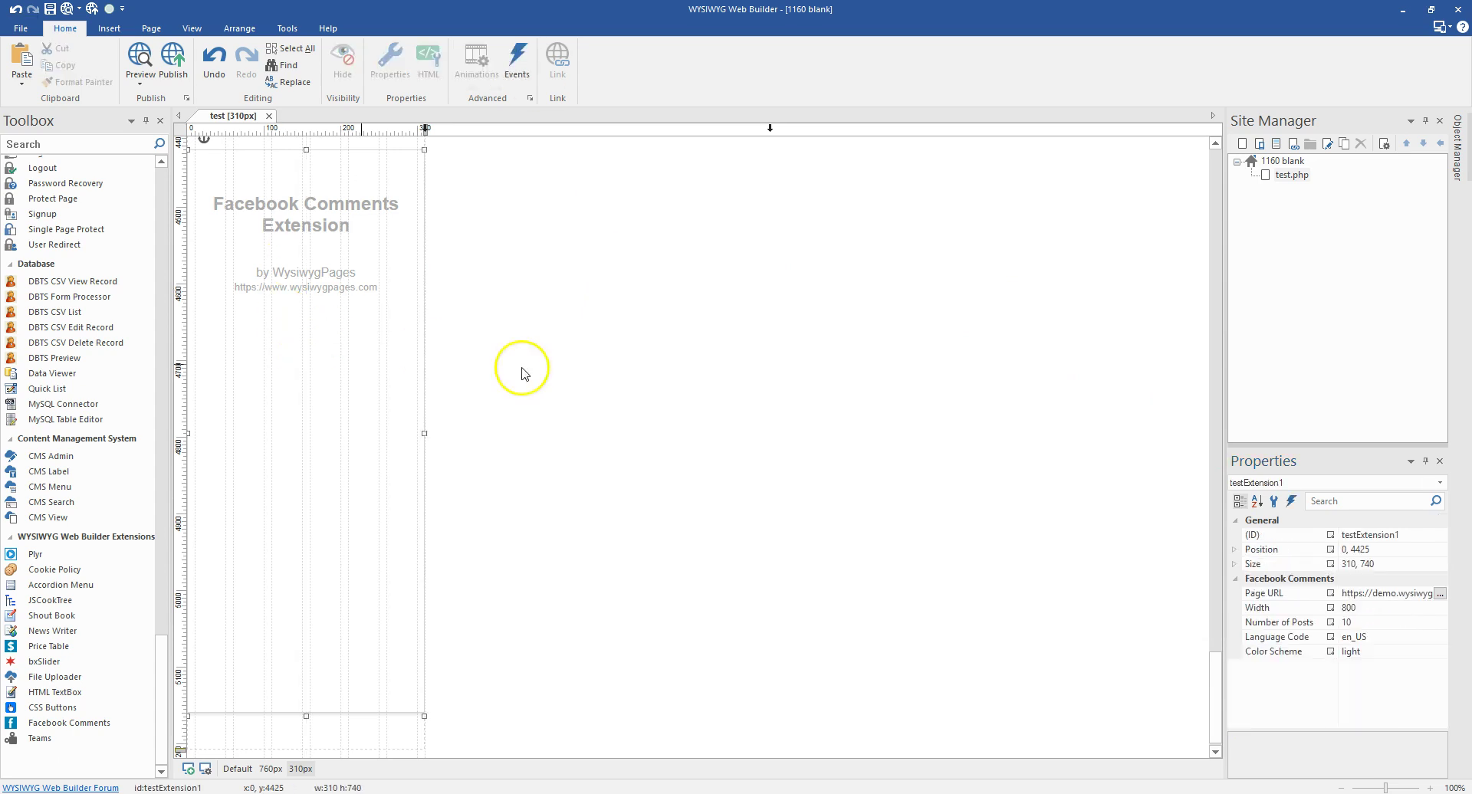
In the default layout, select the comments anchor at the page bottom and edit its position
{"action": "left_click", "coordinate": [270, 769]}
{"action": "scroll", "coordinate": [380, 516], "scroll_direction": "up", "scroll_amount": 10}
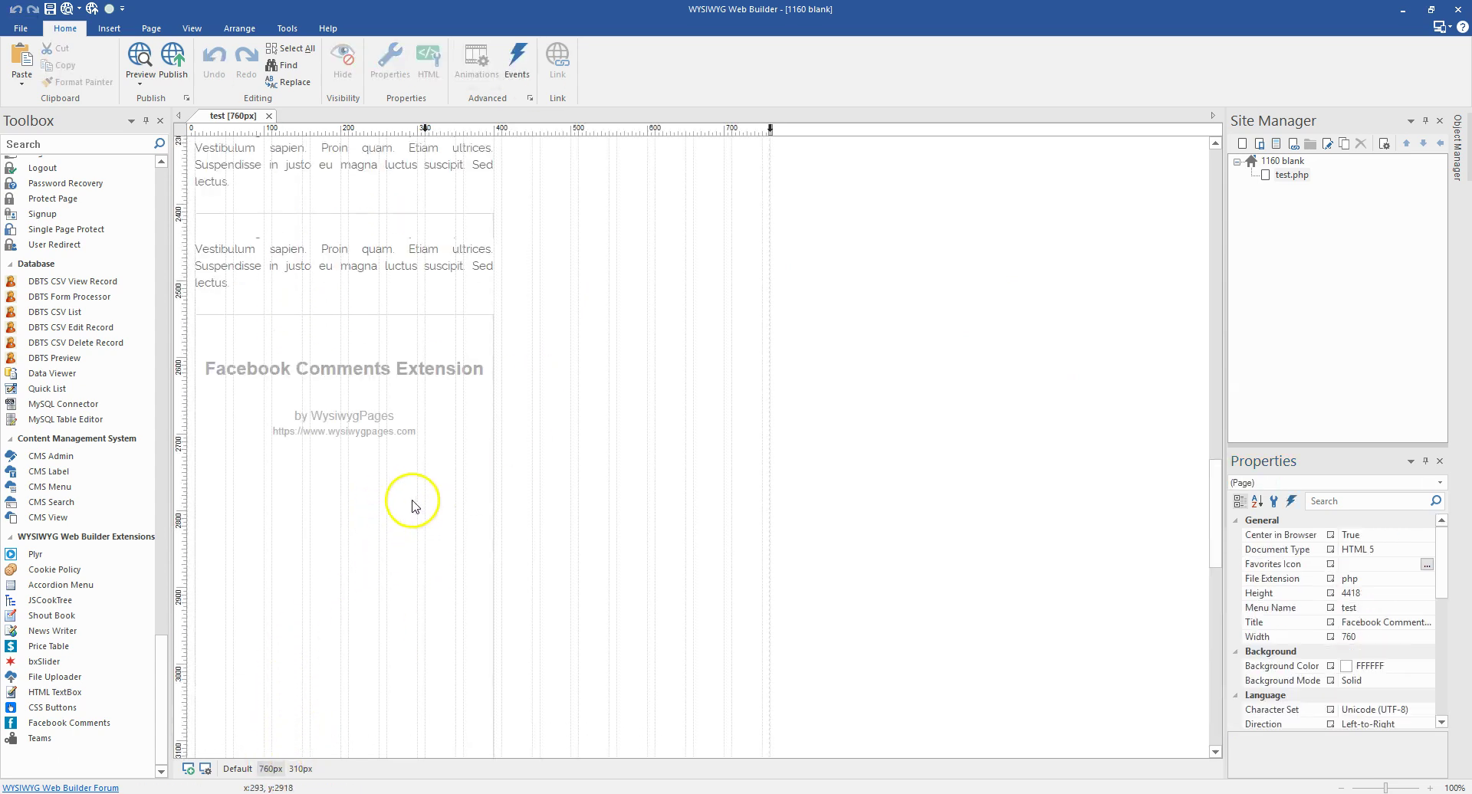
{"action": "left_click", "coordinate": [247, 770]}
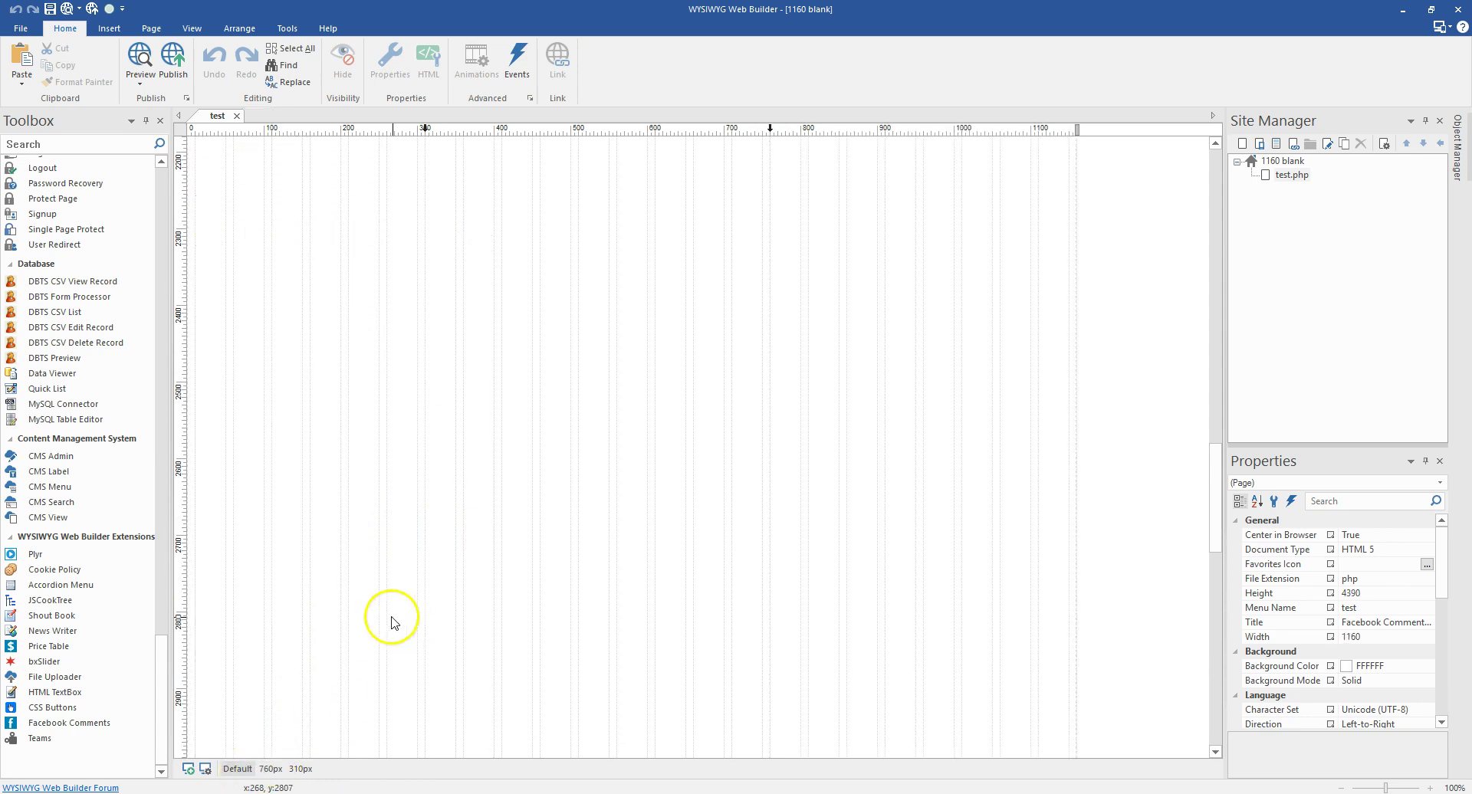
{"action": "scroll", "coordinate": [368, 610], "scroll_direction": "down", "scroll_amount": 13}
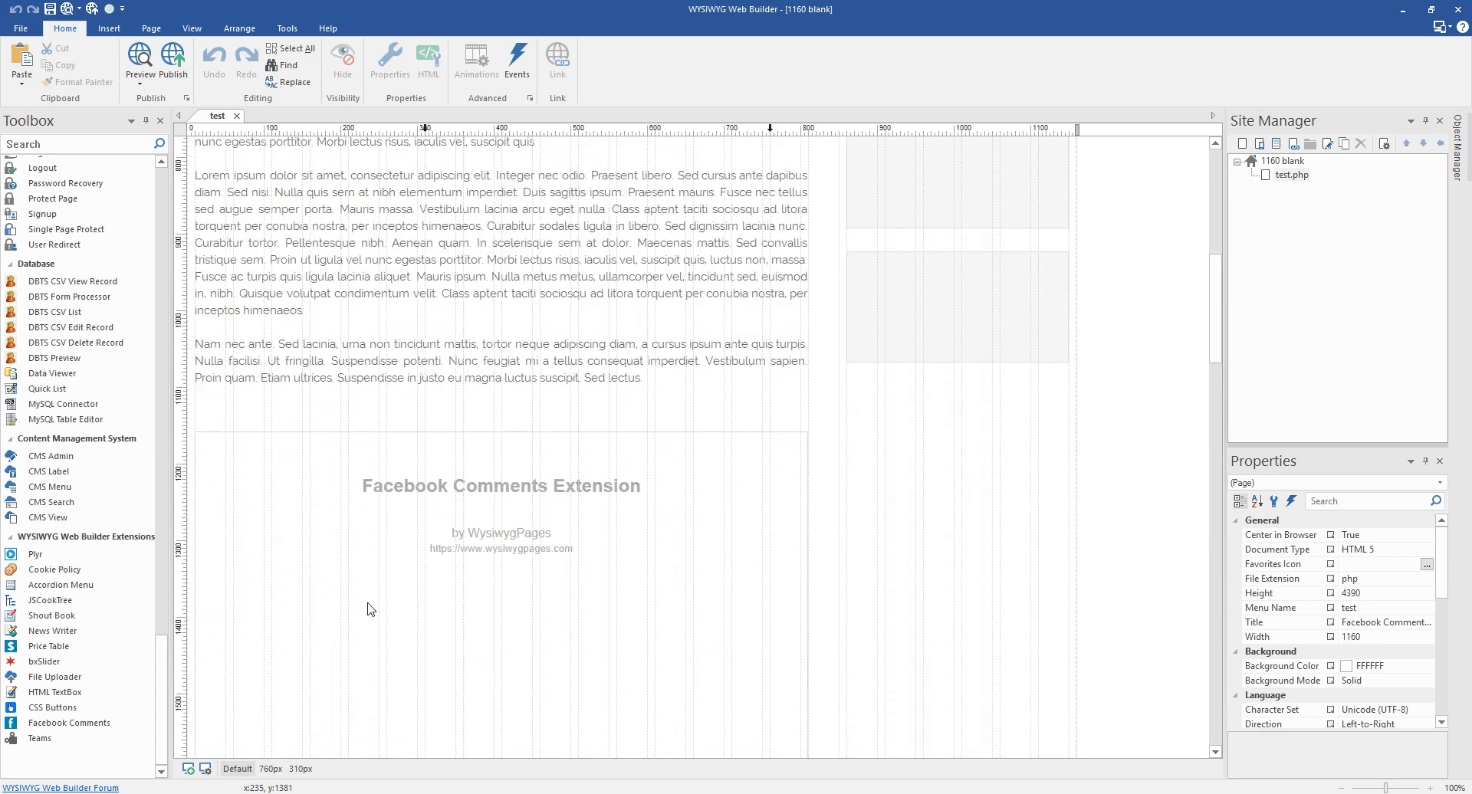
{"action": "scroll", "coordinate": [383, 610], "scroll_direction": "down", "scroll_amount": 13}
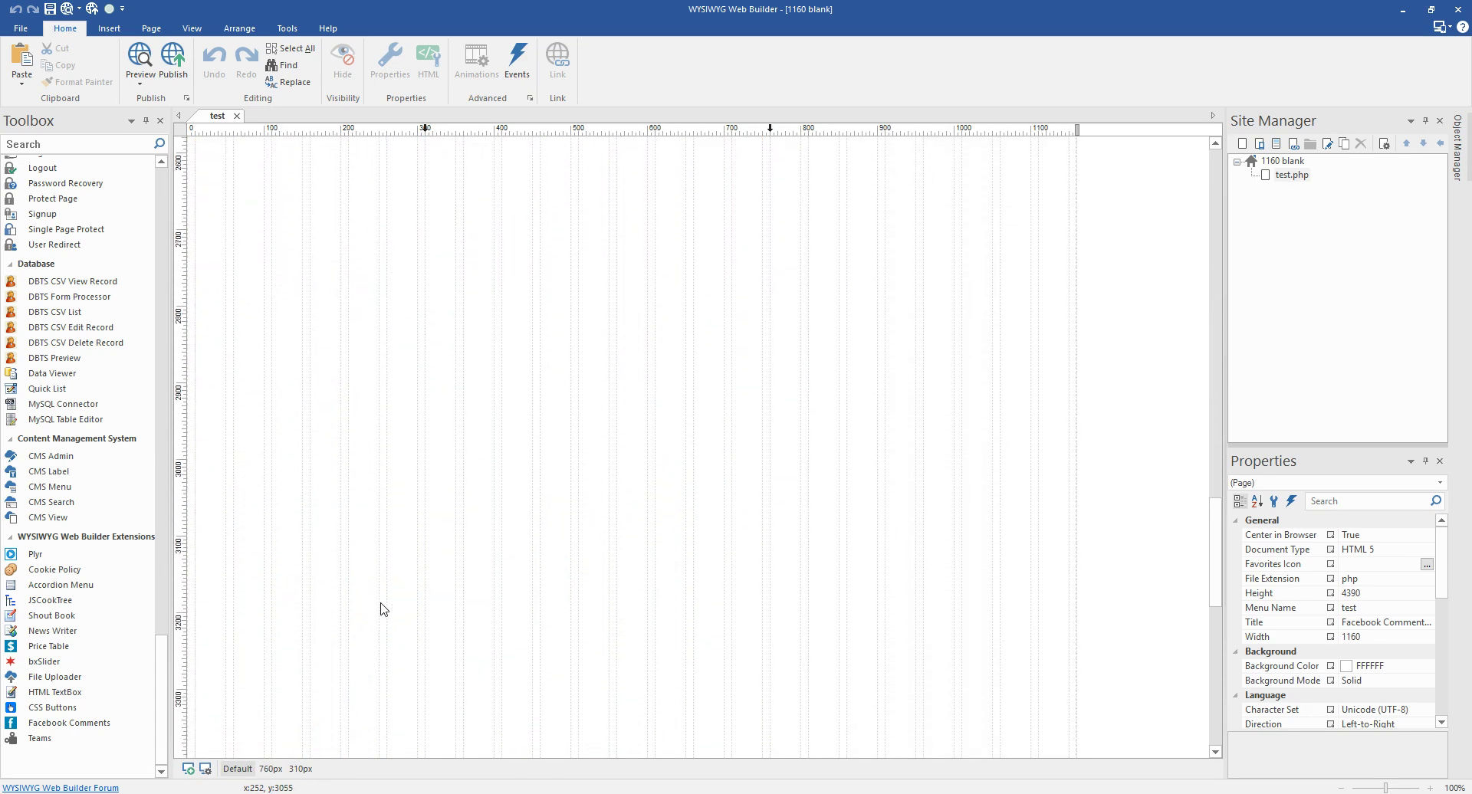
{"action": "left_click", "coordinate": [230, 730]}
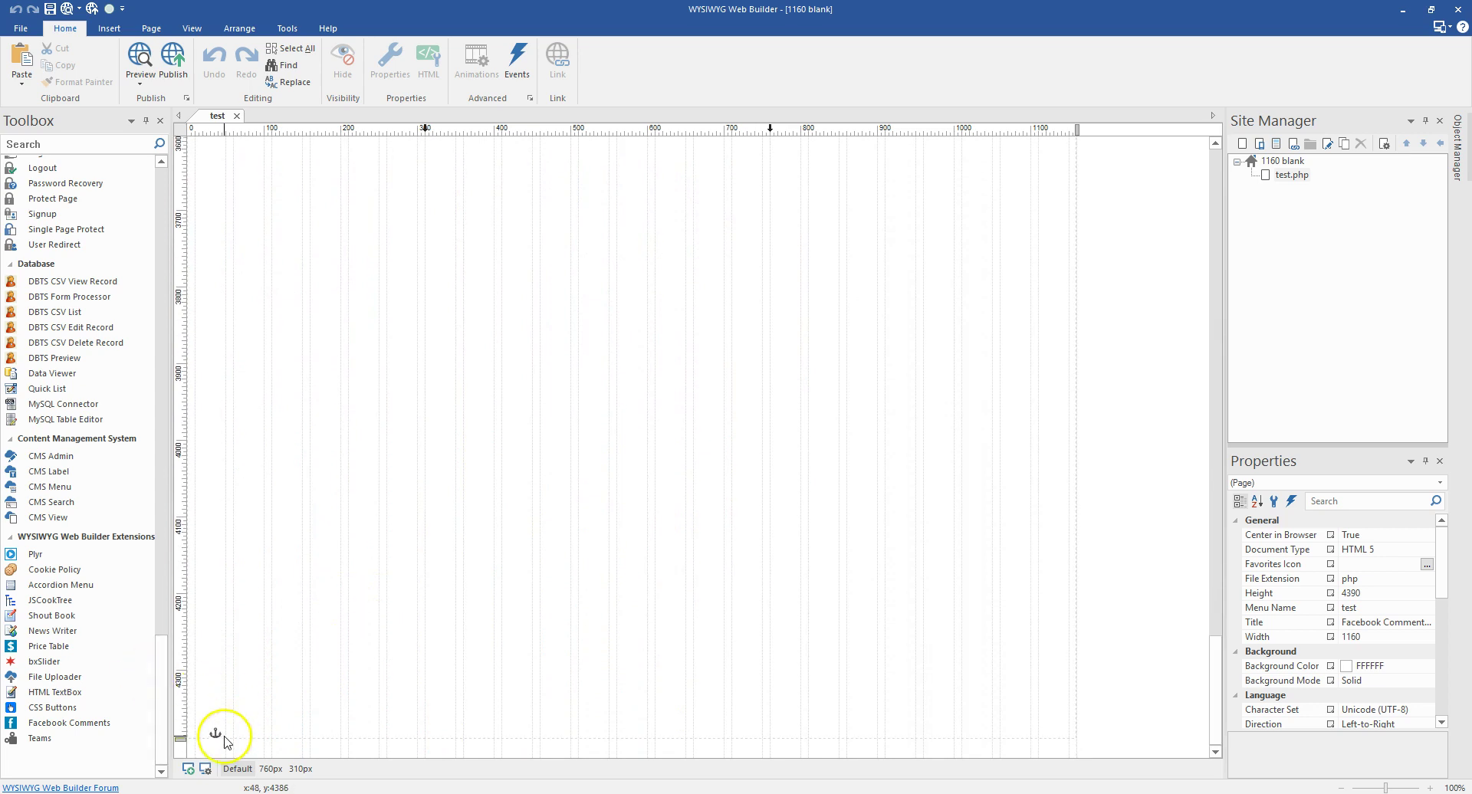
{"action": "left_click", "coordinate": [219, 732]}
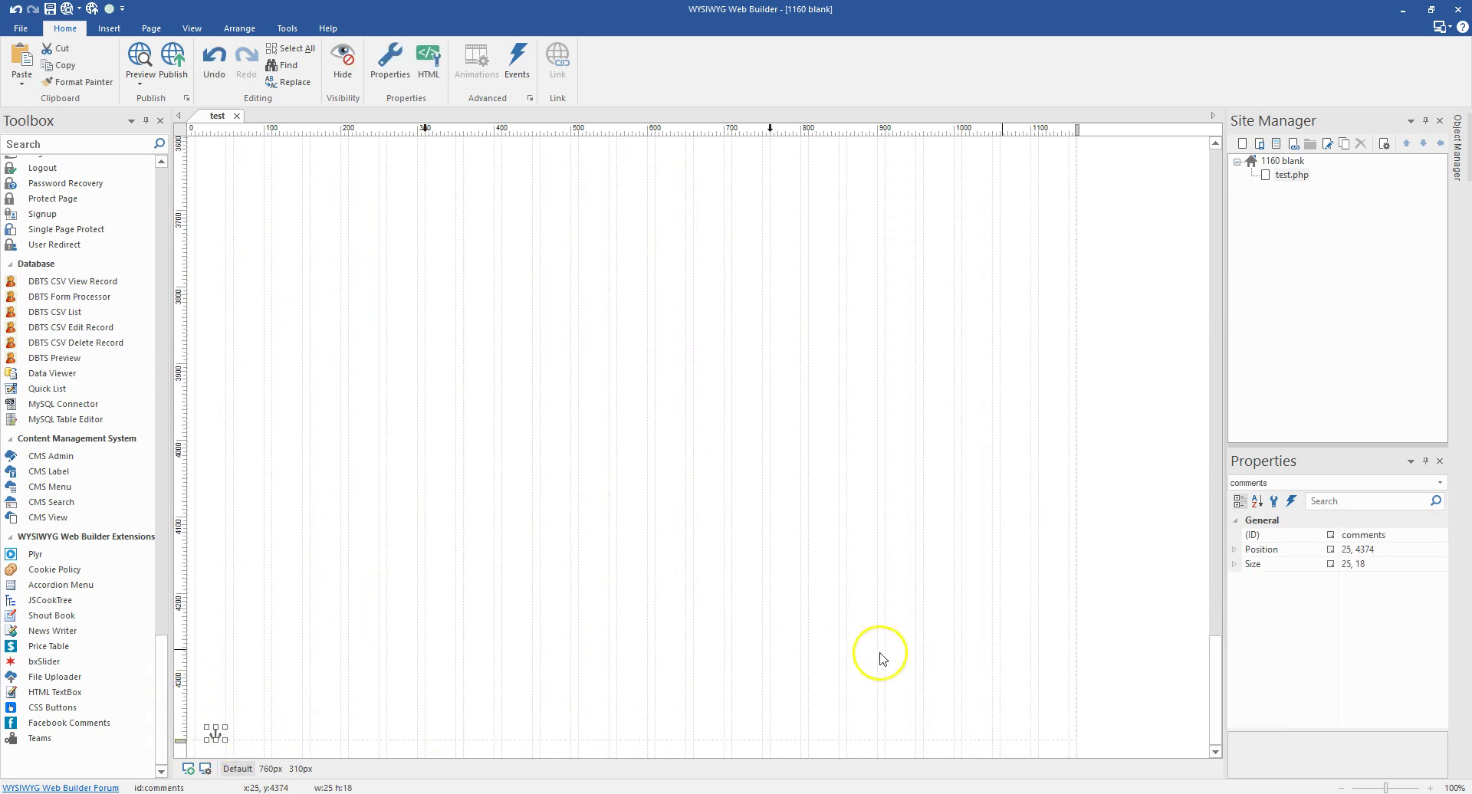
{"action": "left_click", "coordinate": [1362, 551]}
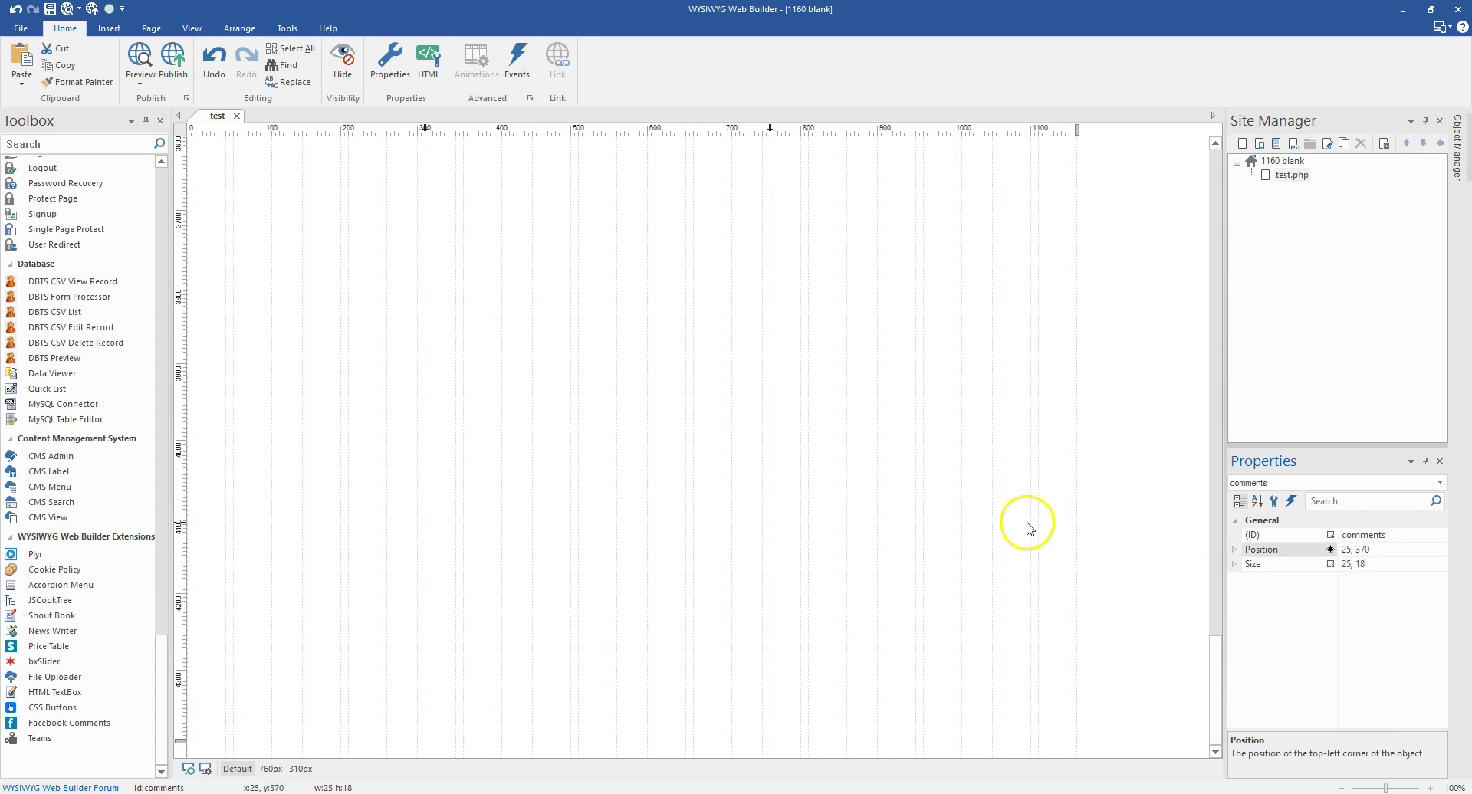
{"action": "scroll", "coordinate": [831, 487], "scroll_direction": "up", "scroll_amount": 20}
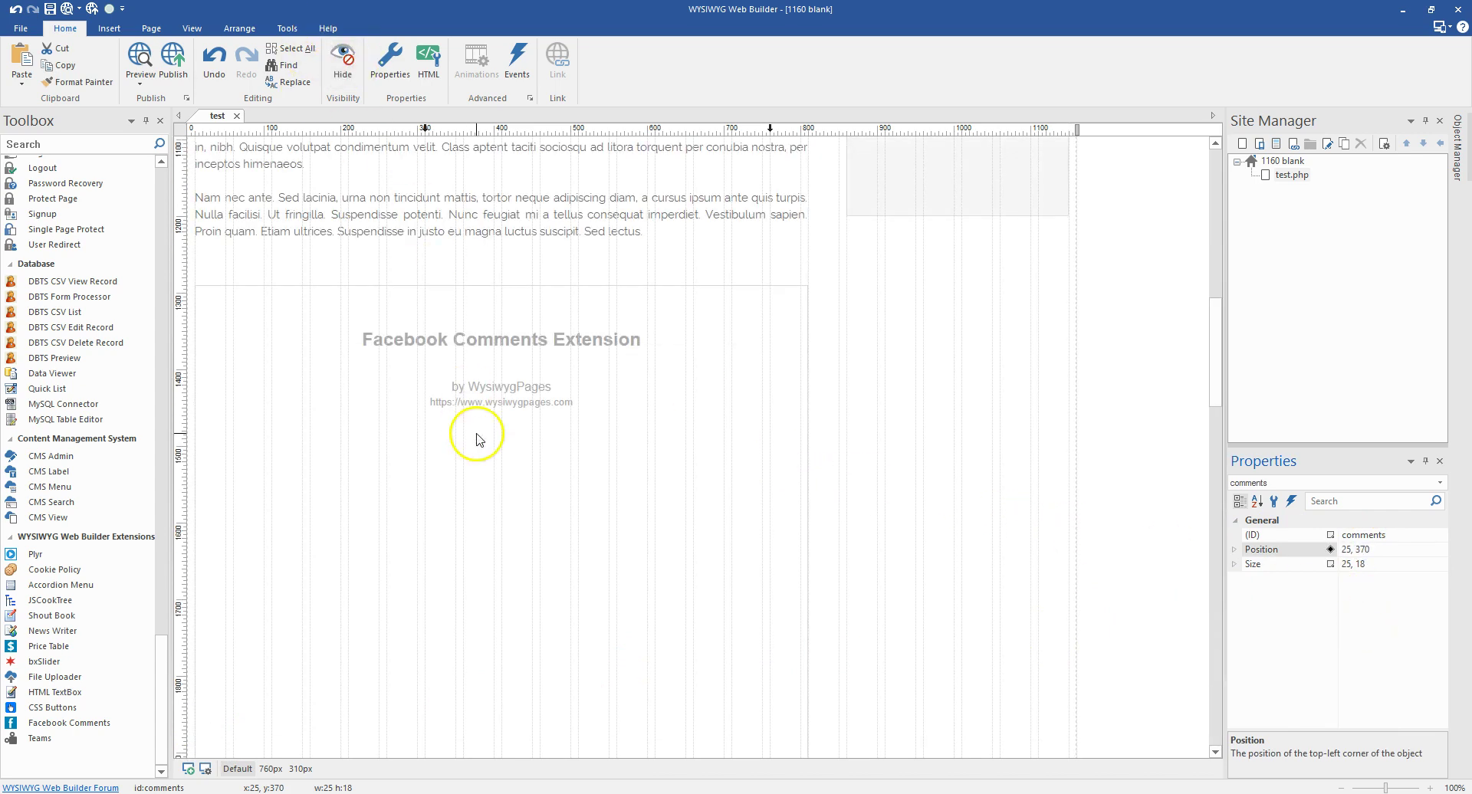
{"action": "scroll", "coordinate": [477, 439], "scroll_direction": "up", "scroll_amount": 8}
Set the comments anchor to 10, 400 in the 760px layout, then switch back to Default
{"action": "left_click", "coordinate": [270, 769]}
{"action": "scroll", "coordinate": [364, 428], "scroll_direction": "up", "scroll_amount": 3}
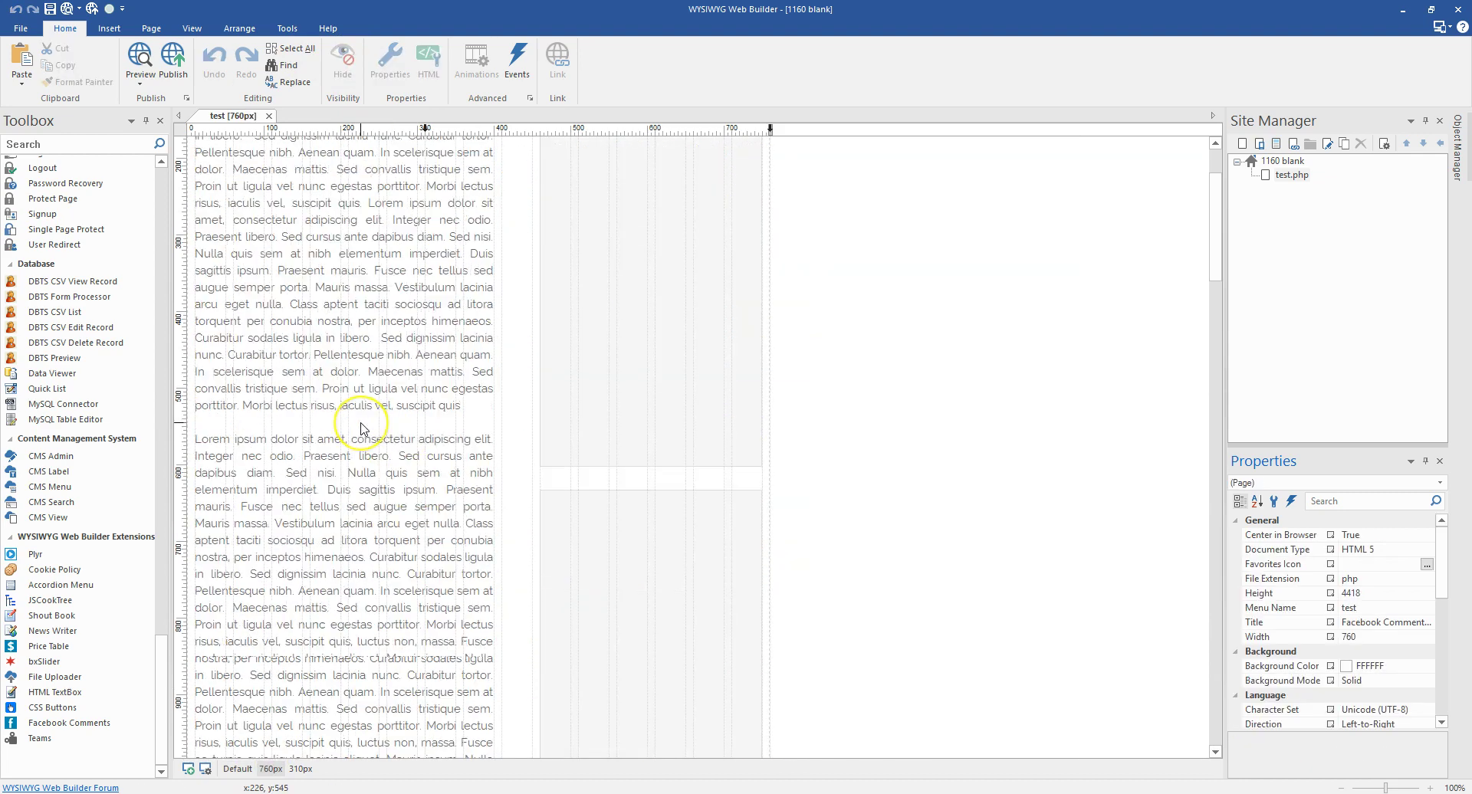
{"action": "scroll", "coordinate": [364, 428], "scroll_direction": "down", "scroll_amount": 20}
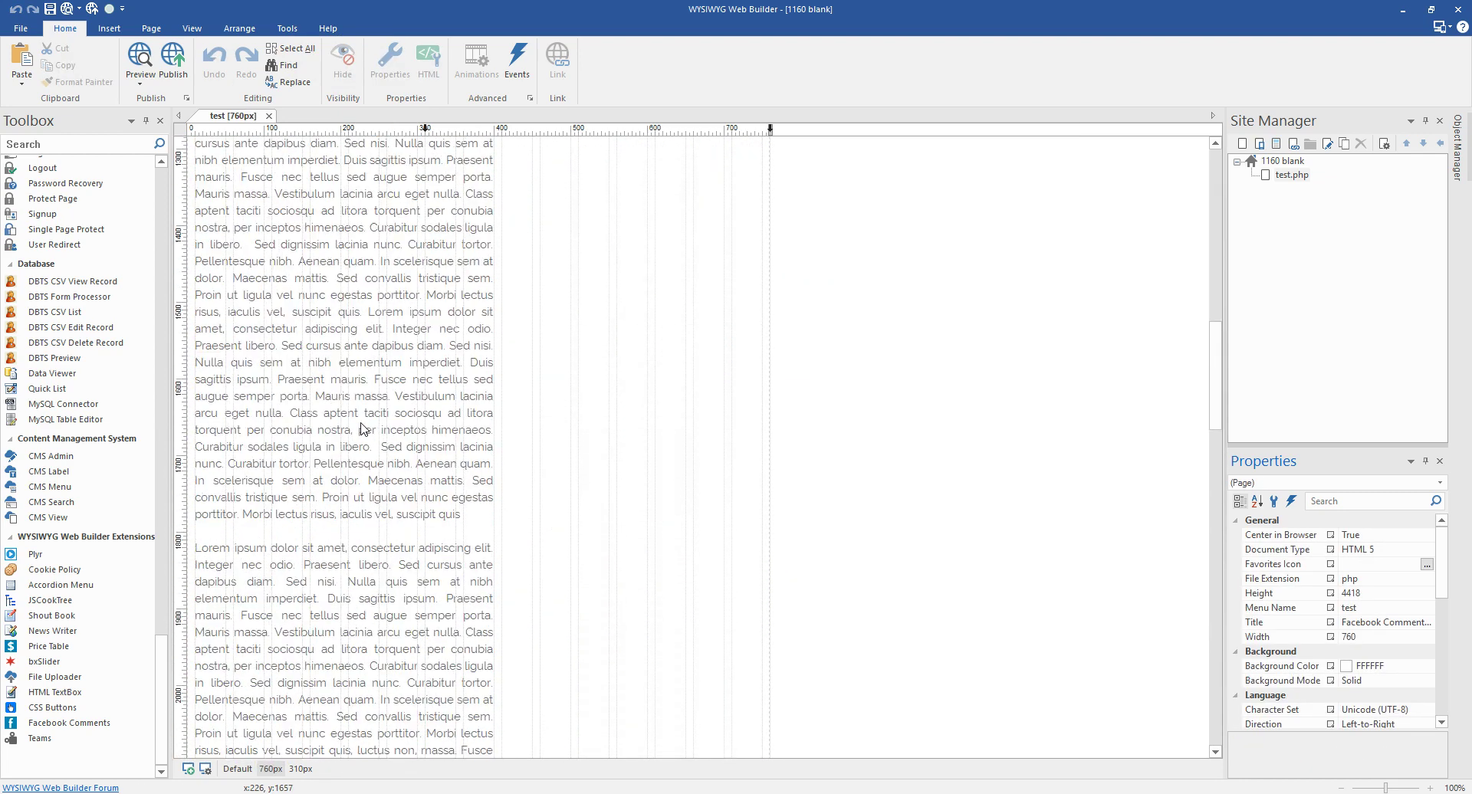
{"action": "scroll", "coordinate": [363, 428], "scroll_direction": "down", "scroll_amount": 6}
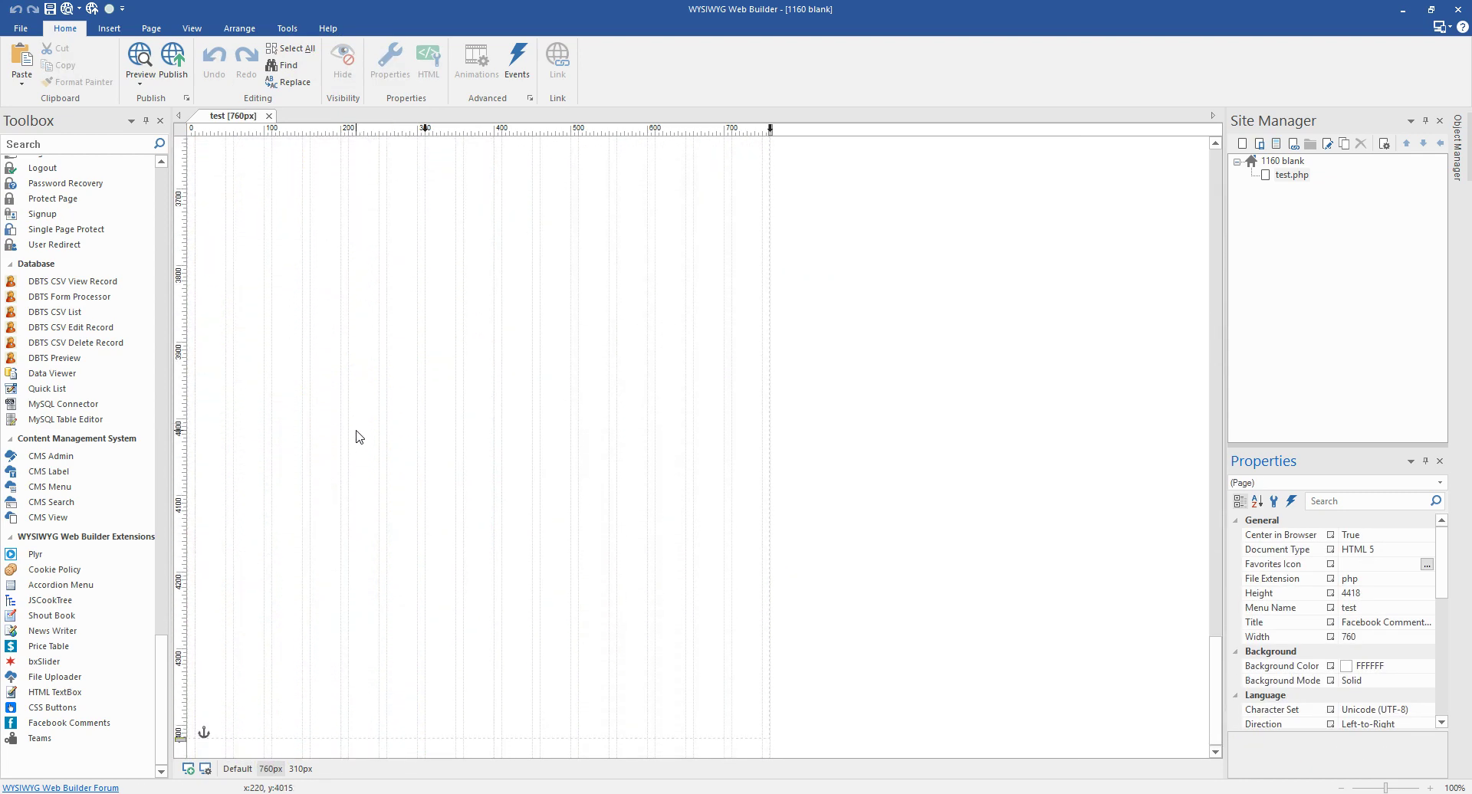
{"action": "left_click", "coordinate": [207, 730]}
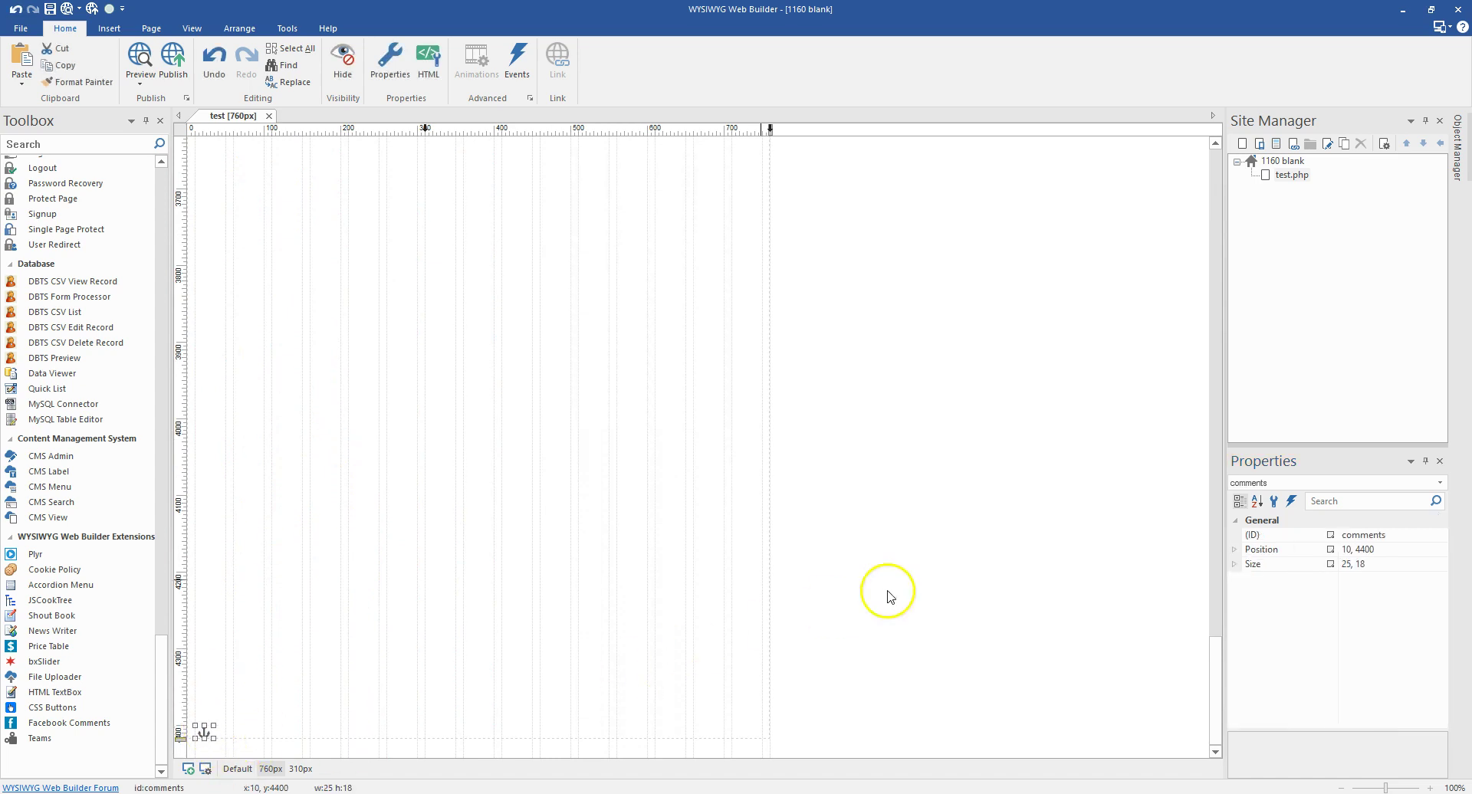
{"action": "left_click", "coordinate": [1364, 549]}
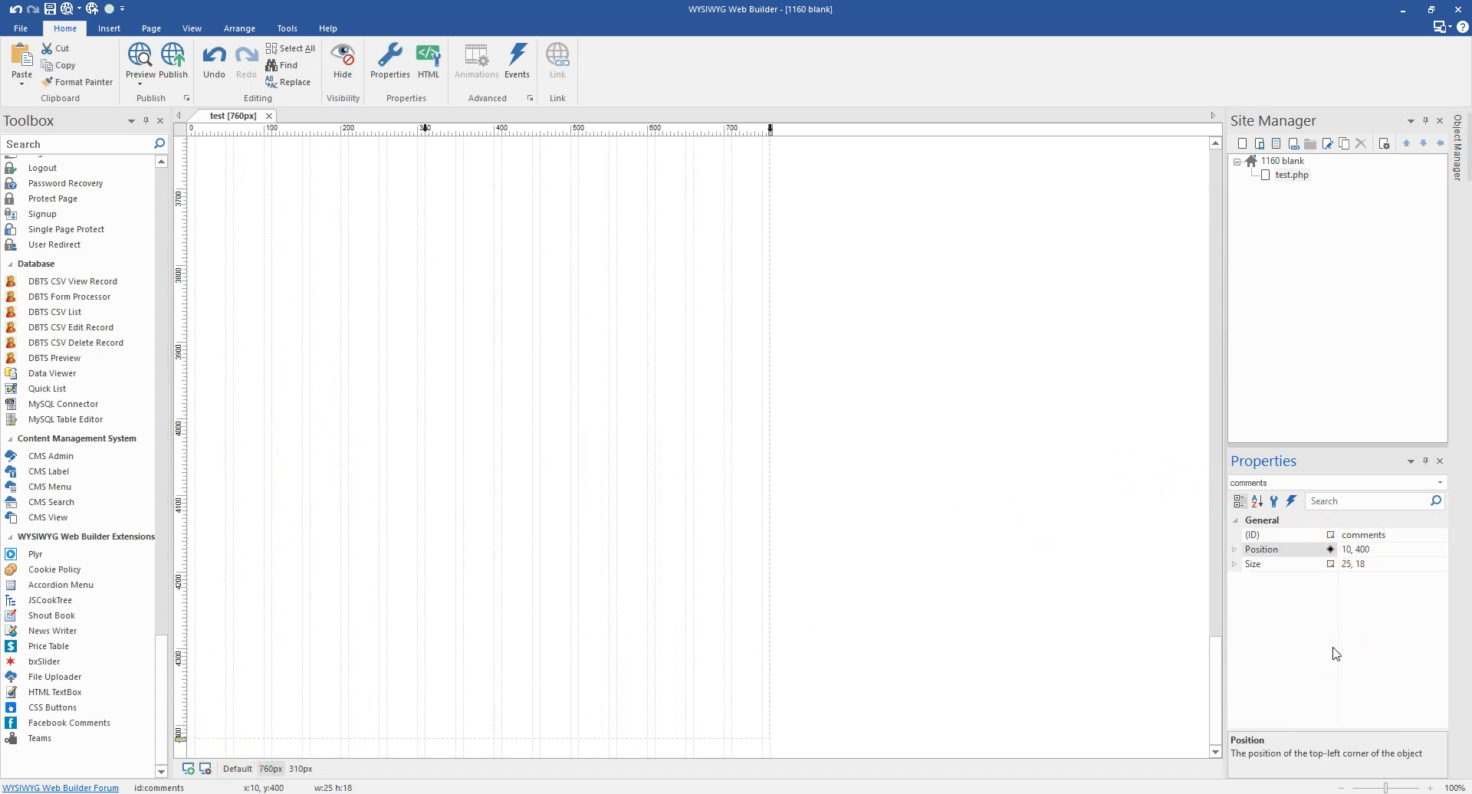
{"action": "scroll", "coordinate": [575, 460], "scroll_direction": "up", "scroll_amount": 18}
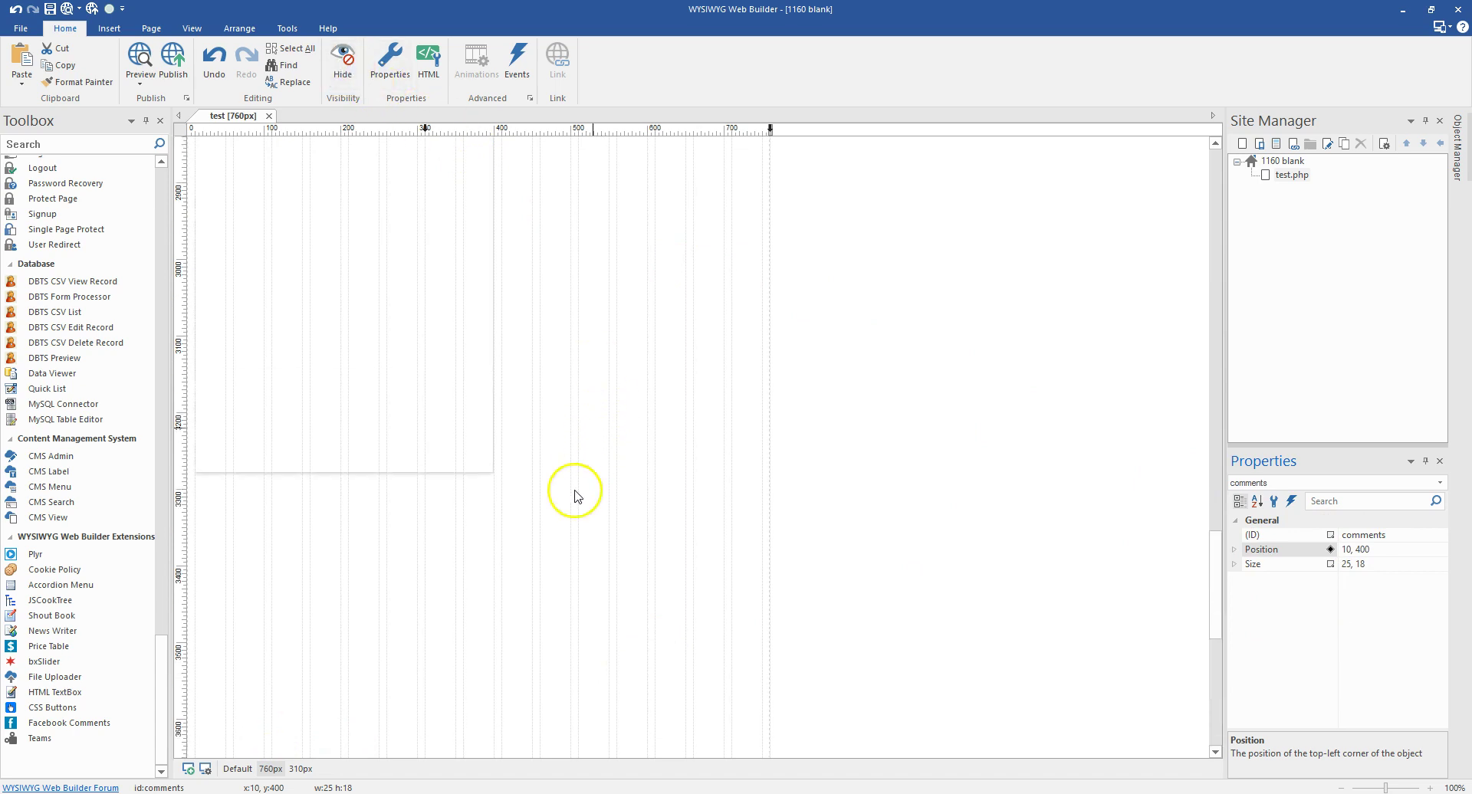
{"action": "scroll", "coordinate": [570, 506], "scroll_direction": "up", "scroll_amount": 15}
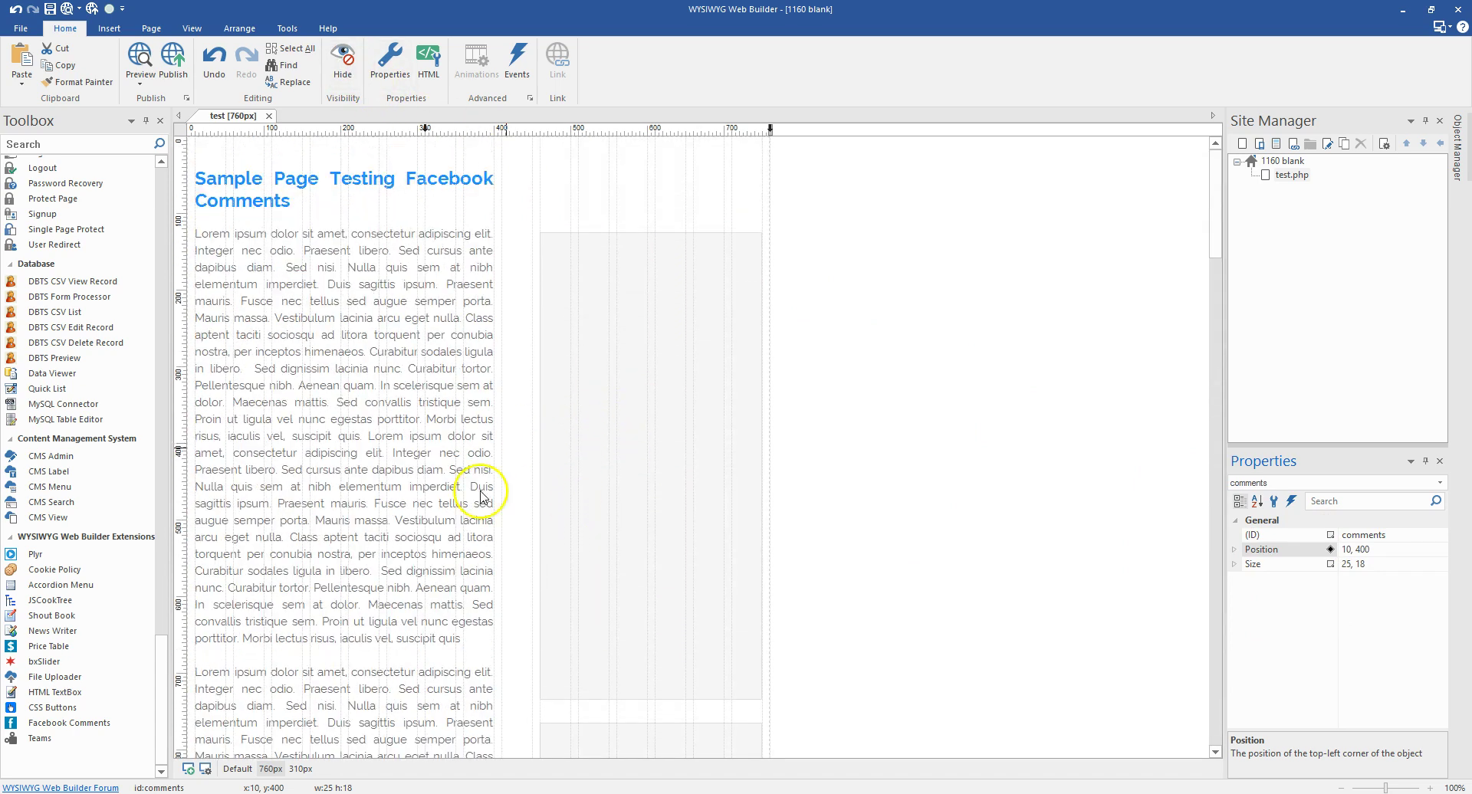
{"action": "left_click", "coordinate": [237, 768]}
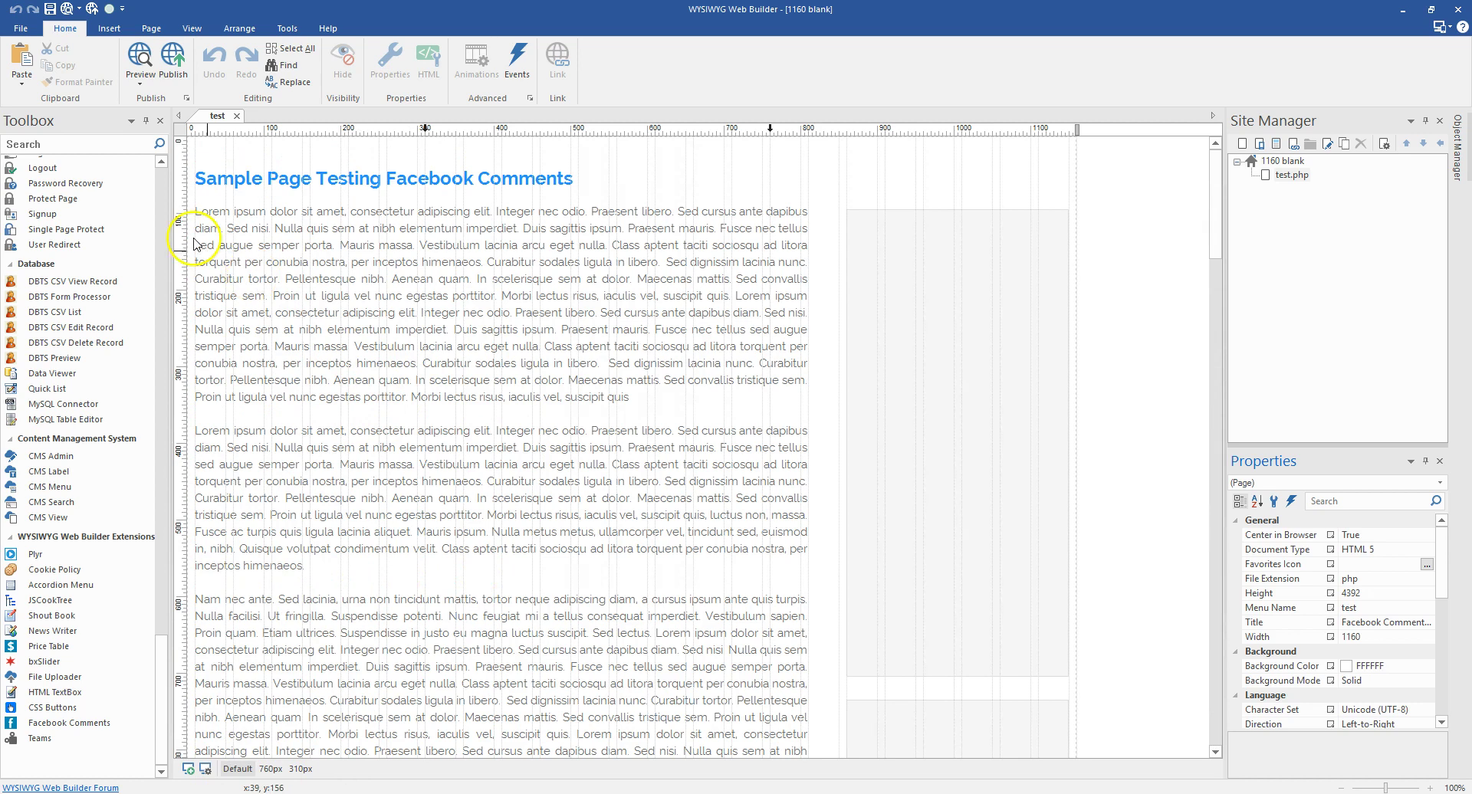
Republish the entire site to the WysiwygPages demo server
{"action": "double_click", "coordinate": [491, 328]}
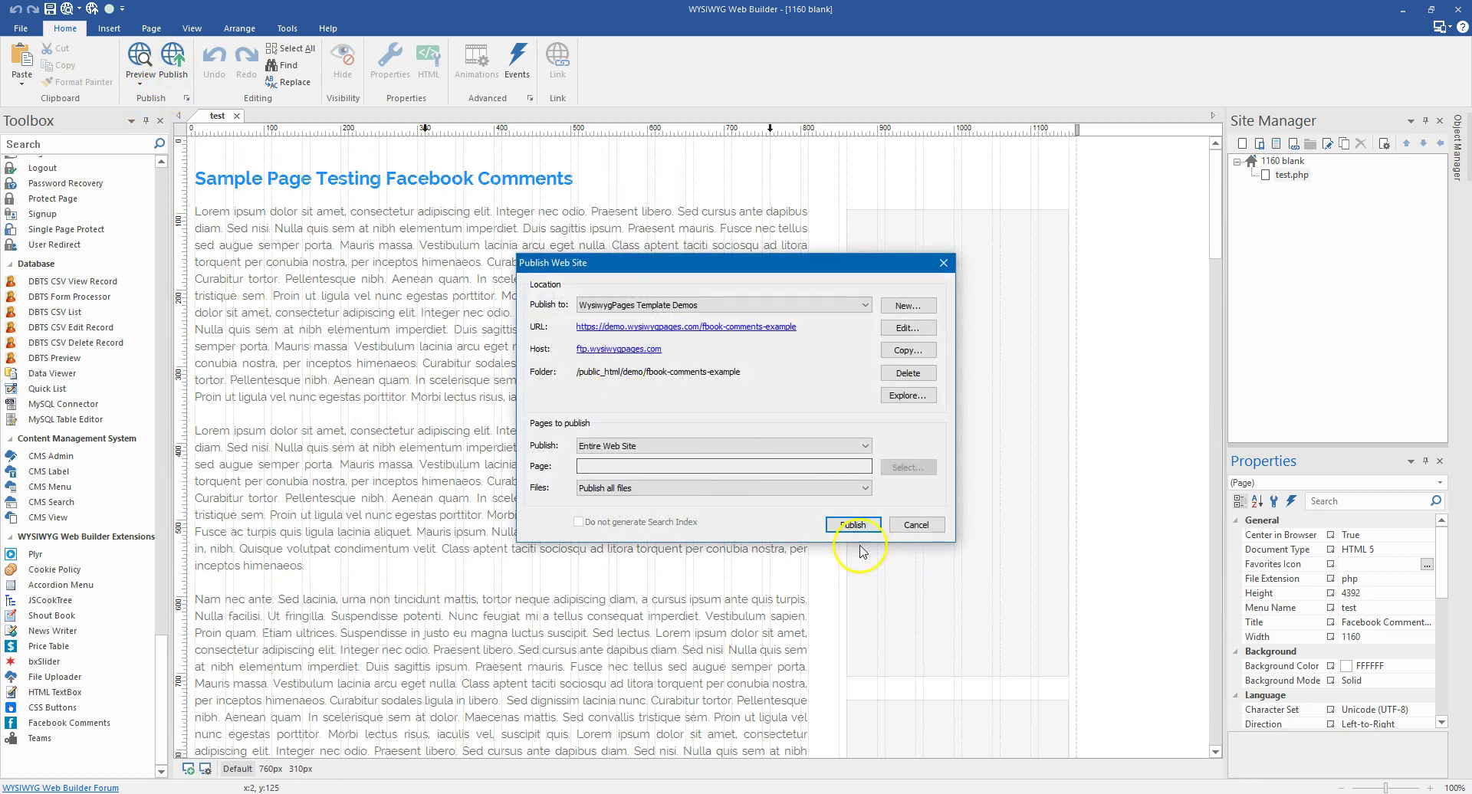
{"action": "left_click", "coordinate": [847, 523]}
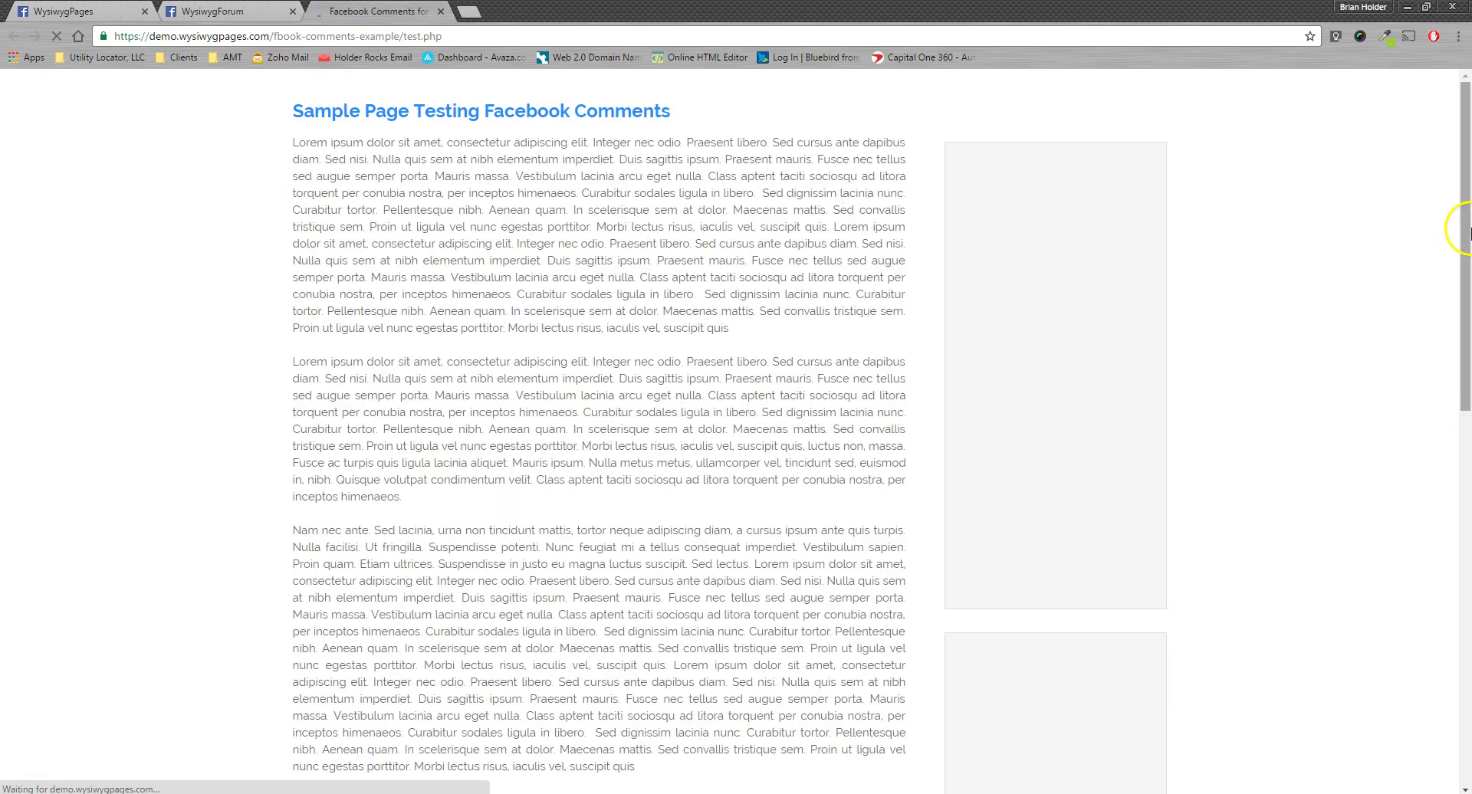
Restore Chrome and widen its window to check the comments section at wide width
{"action": "left_click", "coordinate": [1426, 6]}
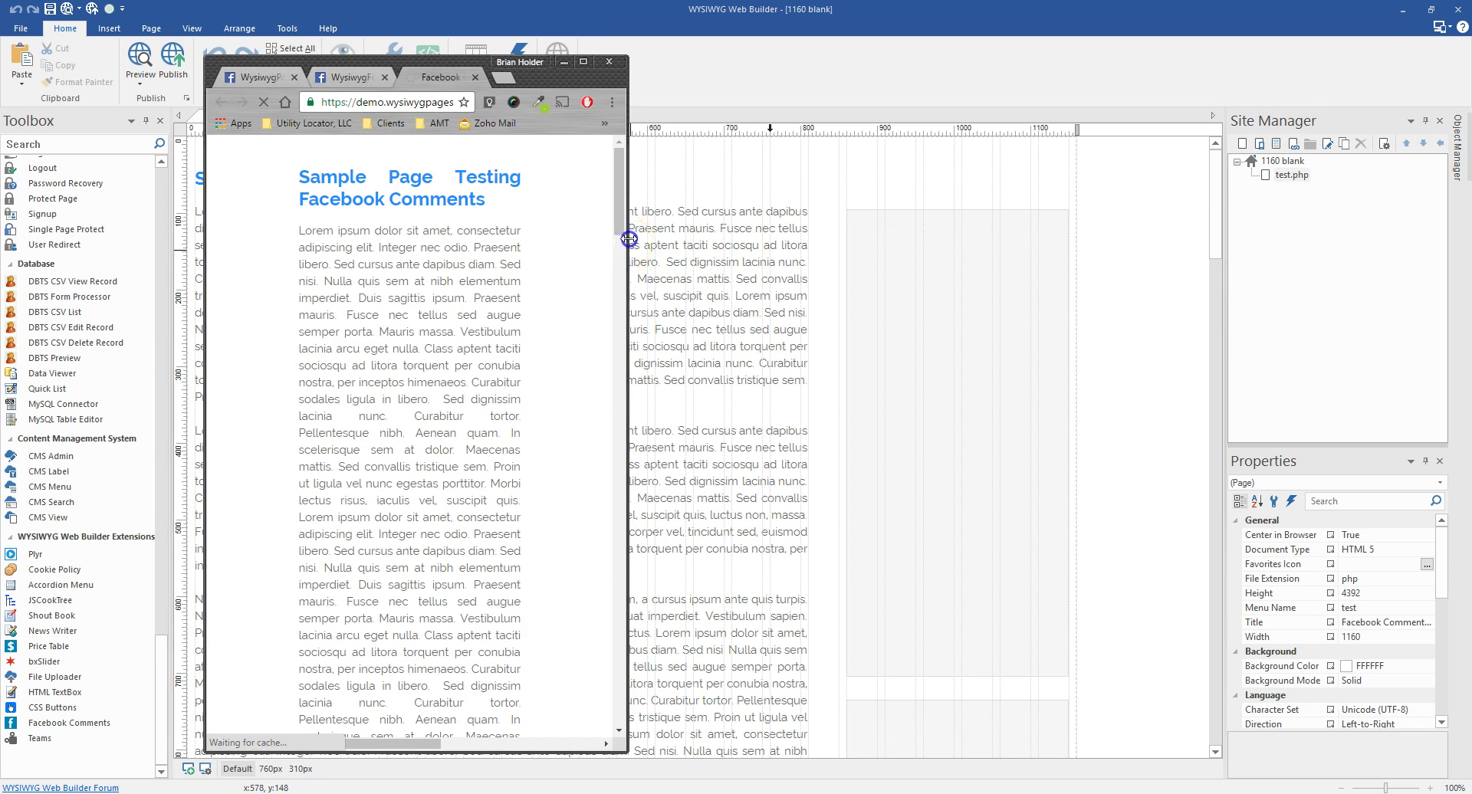
{"action": "left_click_drag", "start_coordinate": [629, 239], "coordinate": [1045, 276]}
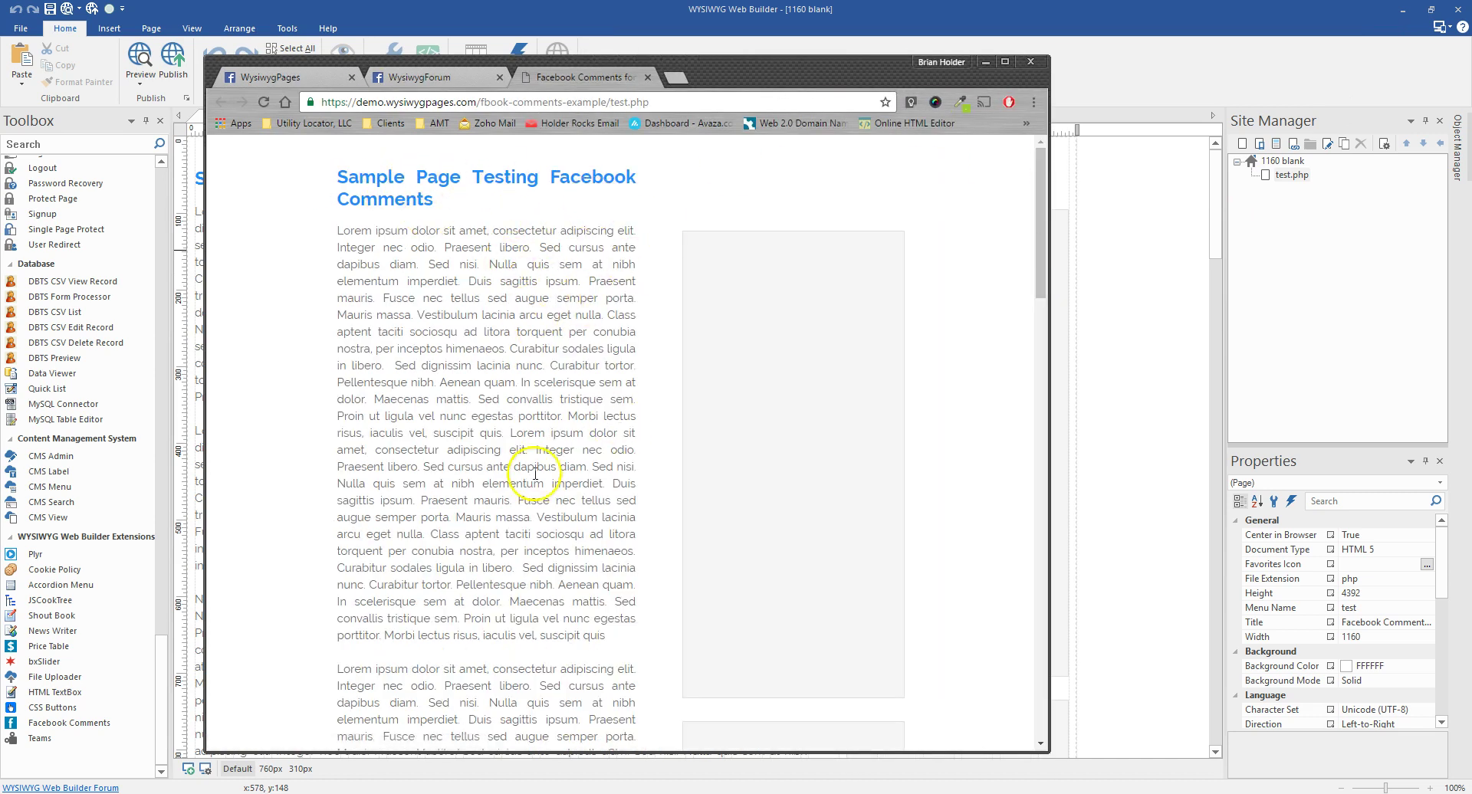
{"action": "scroll", "coordinate": [640, 378], "scroll_direction": "down", "scroll_amount": 5}
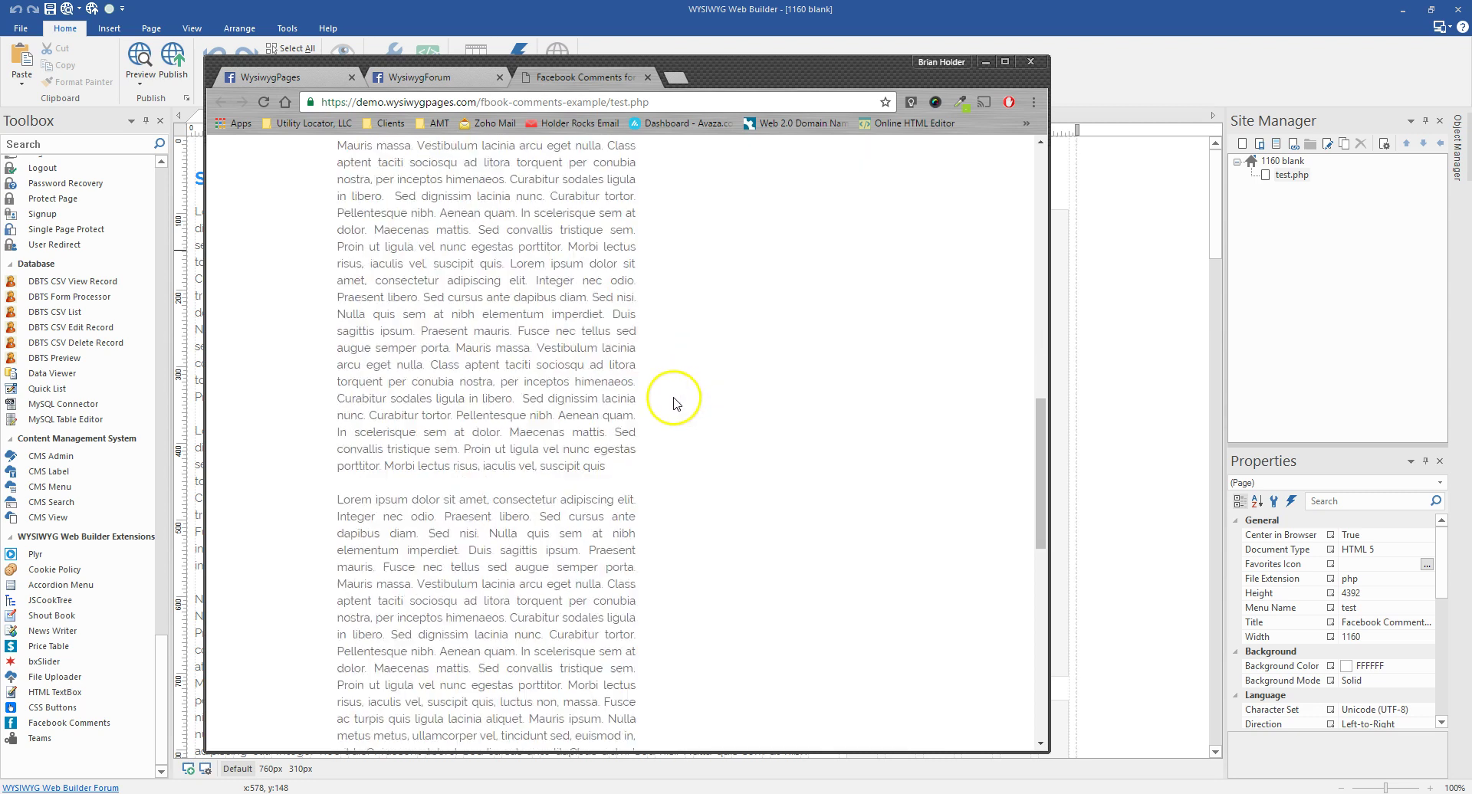
{"action": "scroll", "coordinate": [674, 400], "scroll_direction": "down", "scroll_amount": 4}
{"action": "scroll", "coordinate": [659, 397], "scroll_direction": "down", "scroll_amount": 1}
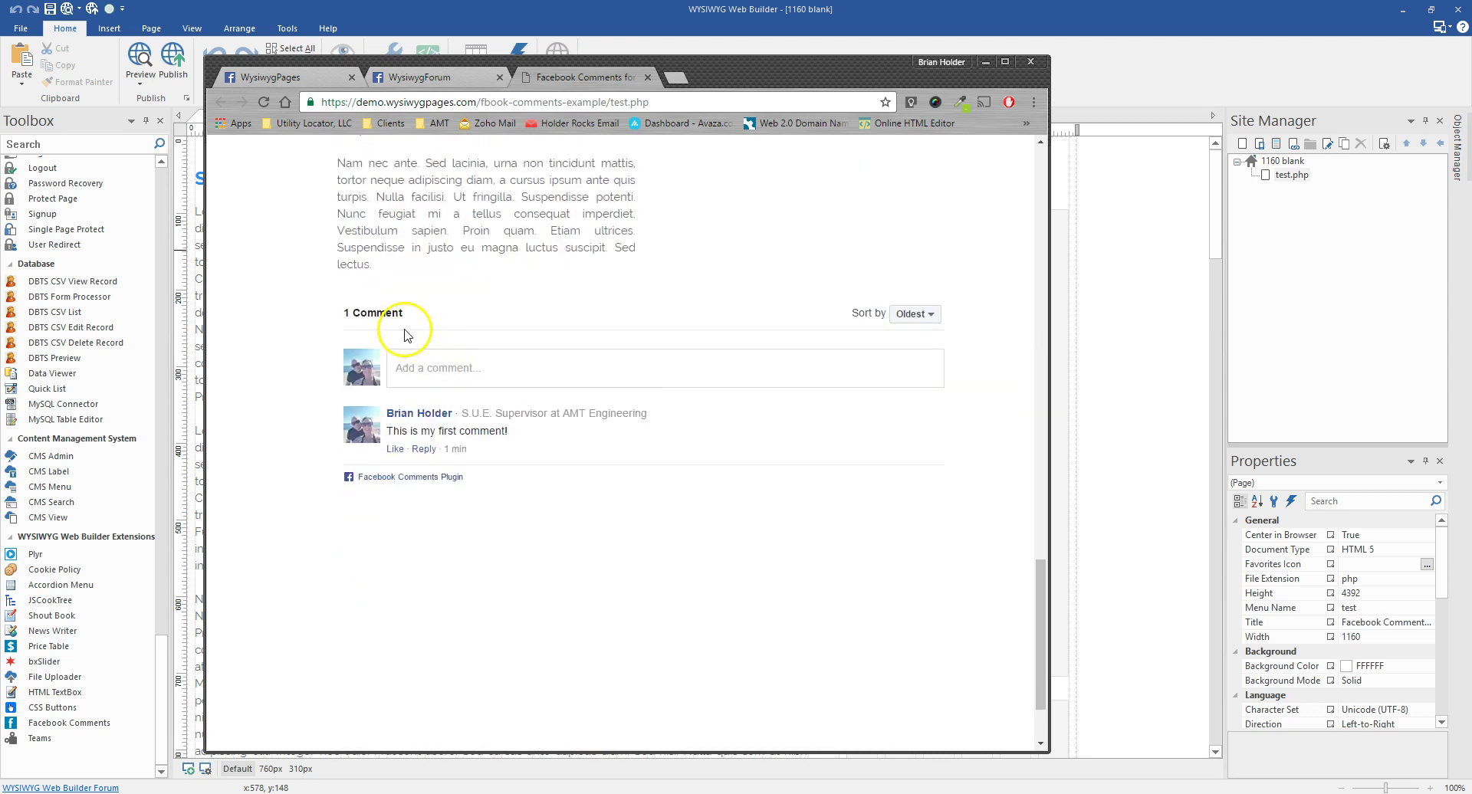
{"action": "scroll", "coordinate": [585, 401], "scroll_direction": "up", "scroll_amount": 8}
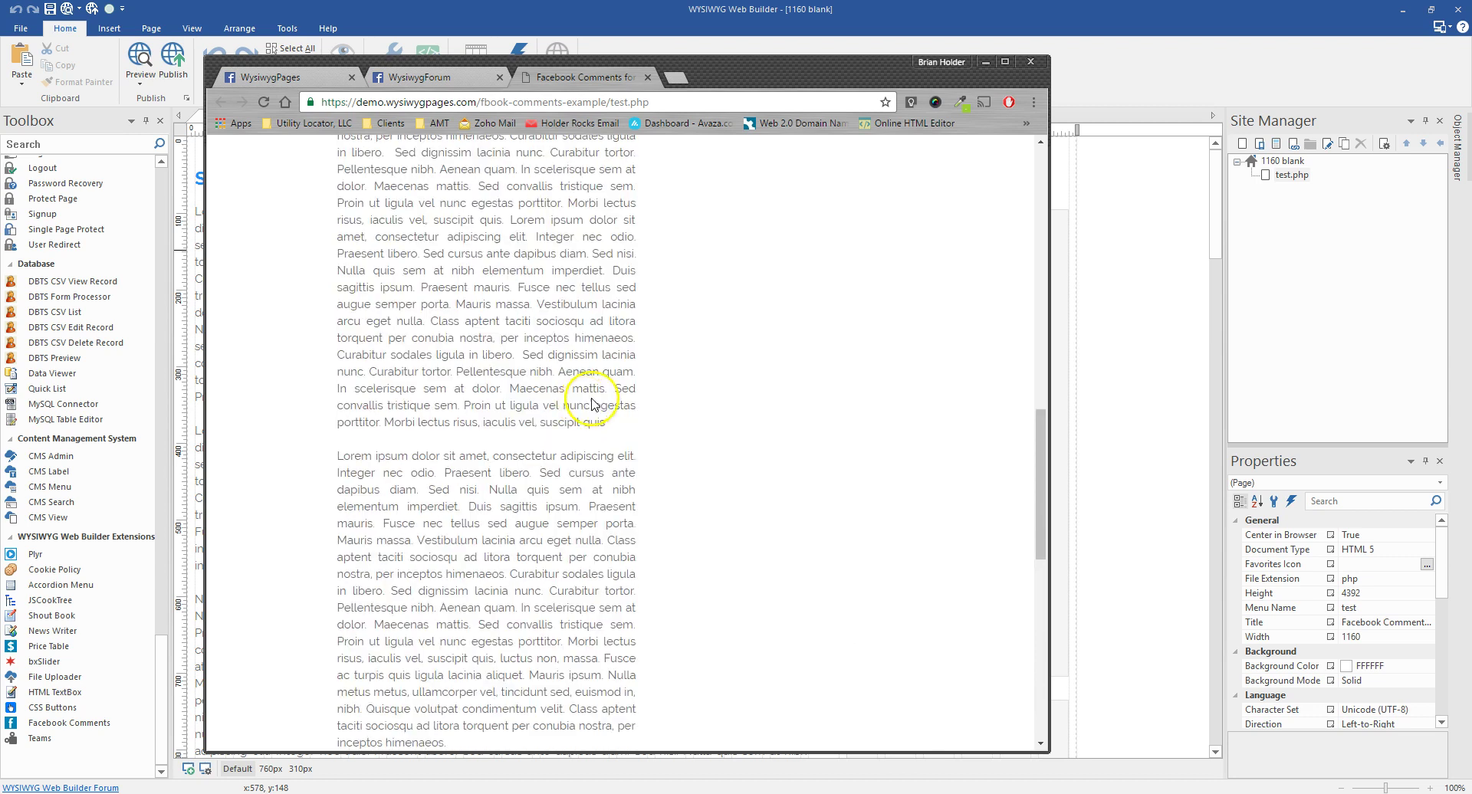
{"action": "scroll", "coordinate": [583, 424], "scroll_direction": "down", "scroll_amount": 5}
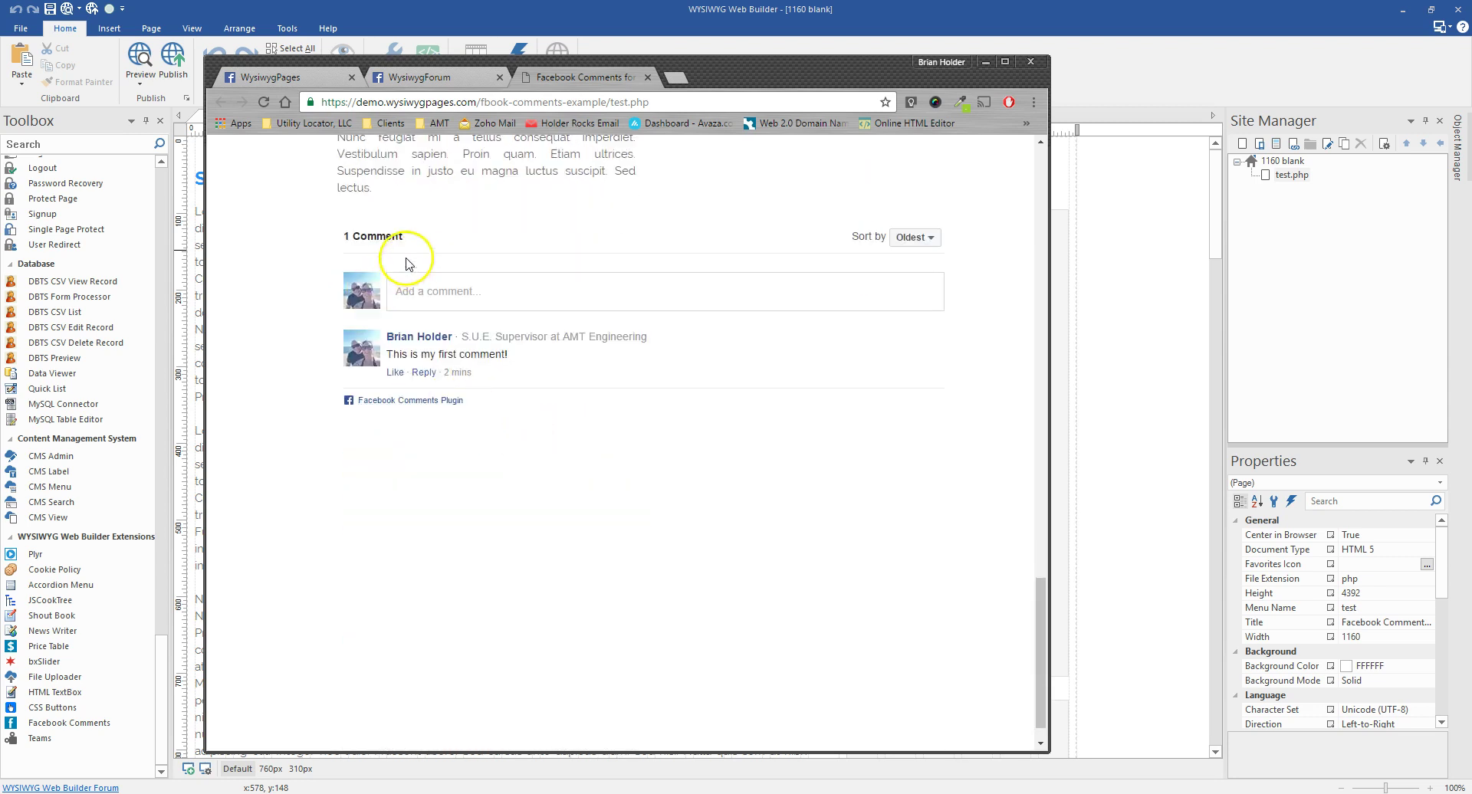
{"action": "scroll", "coordinate": [931, 348], "scroll_direction": "up", "scroll_amount": 10}
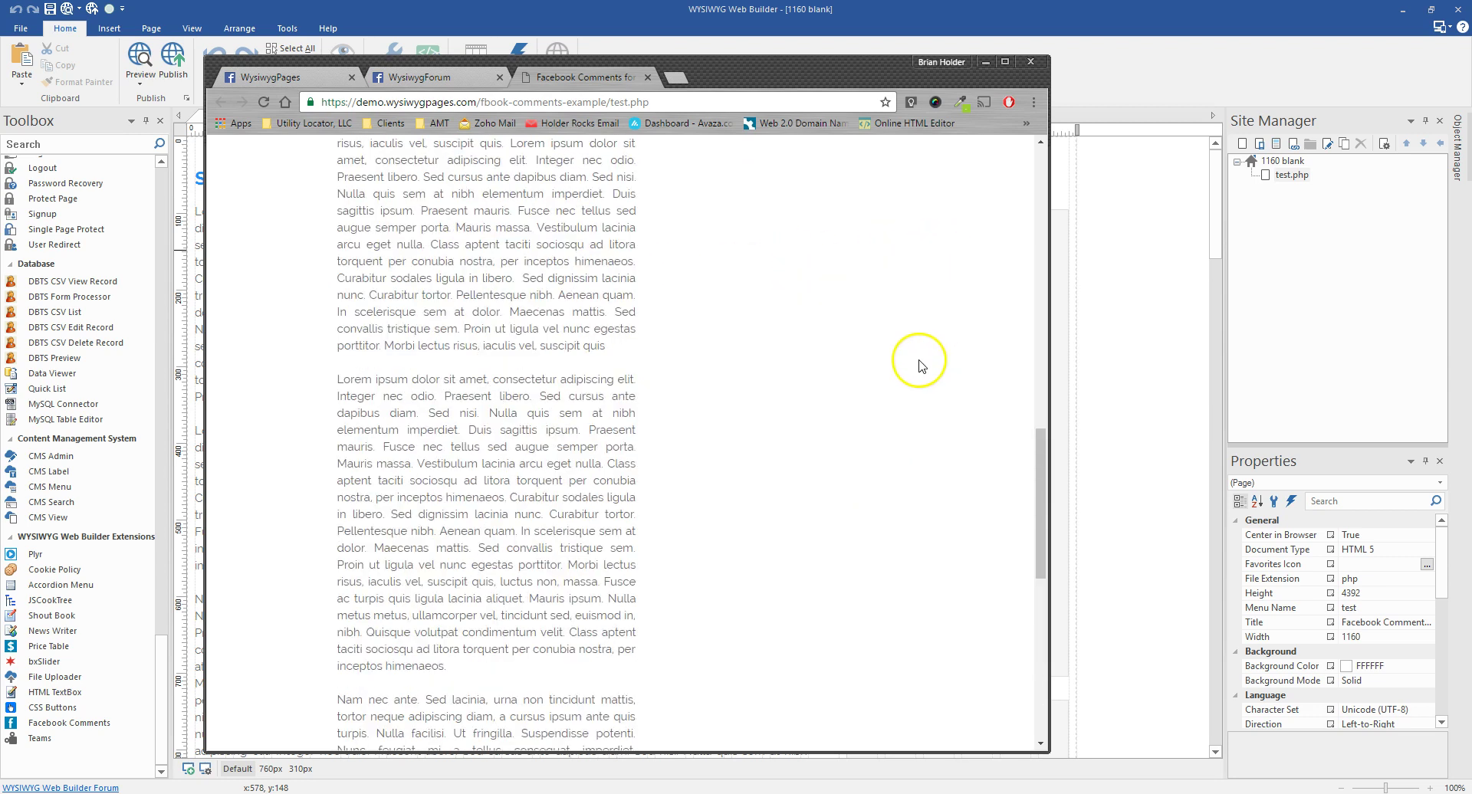
{"action": "scroll", "coordinate": [921, 365], "scroll_direction": "down", "scroll_amount": 10}
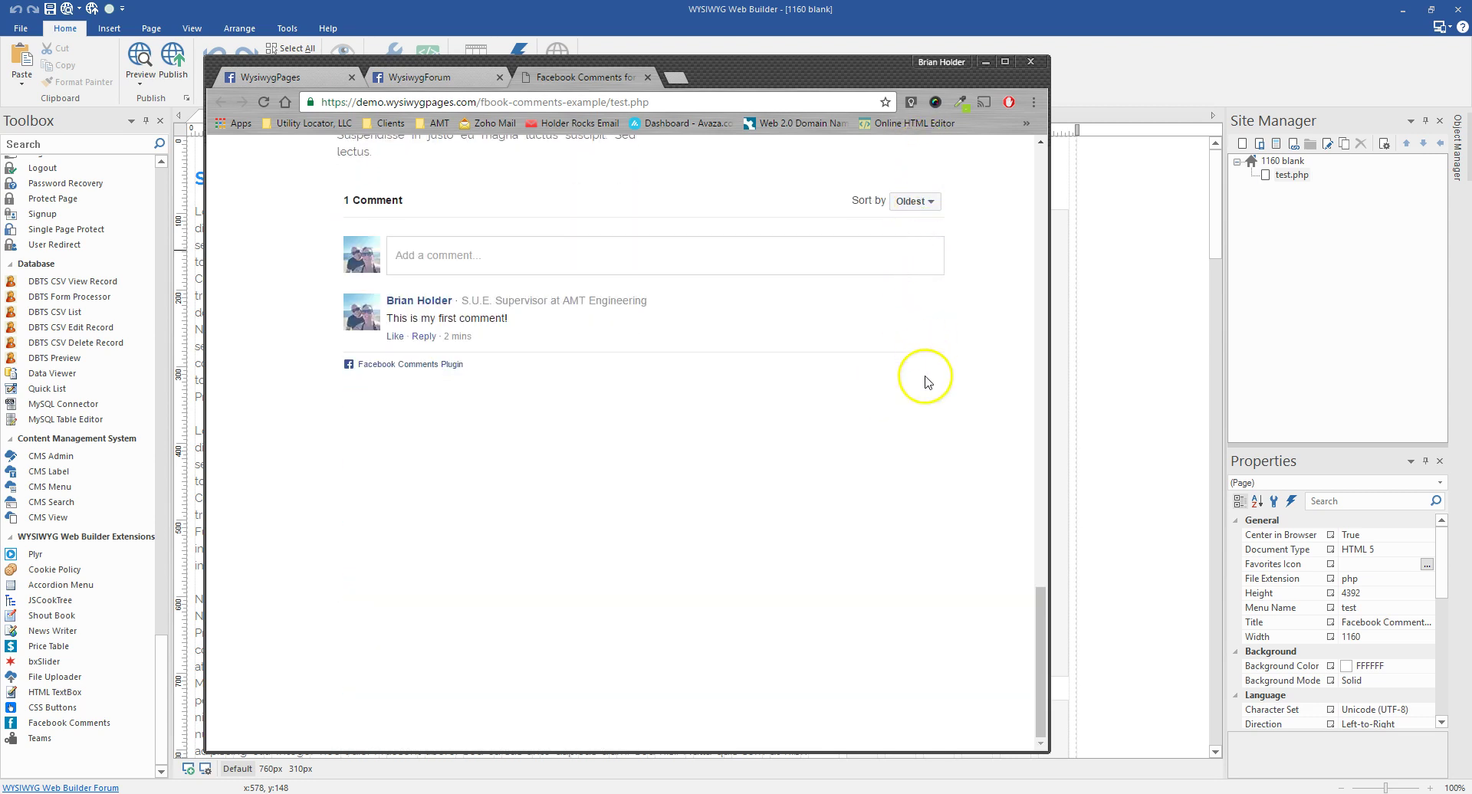
{"action": "scroll", "coordinate": [634, 512], "scroll_direction": "up", "scroll_amount": 5}
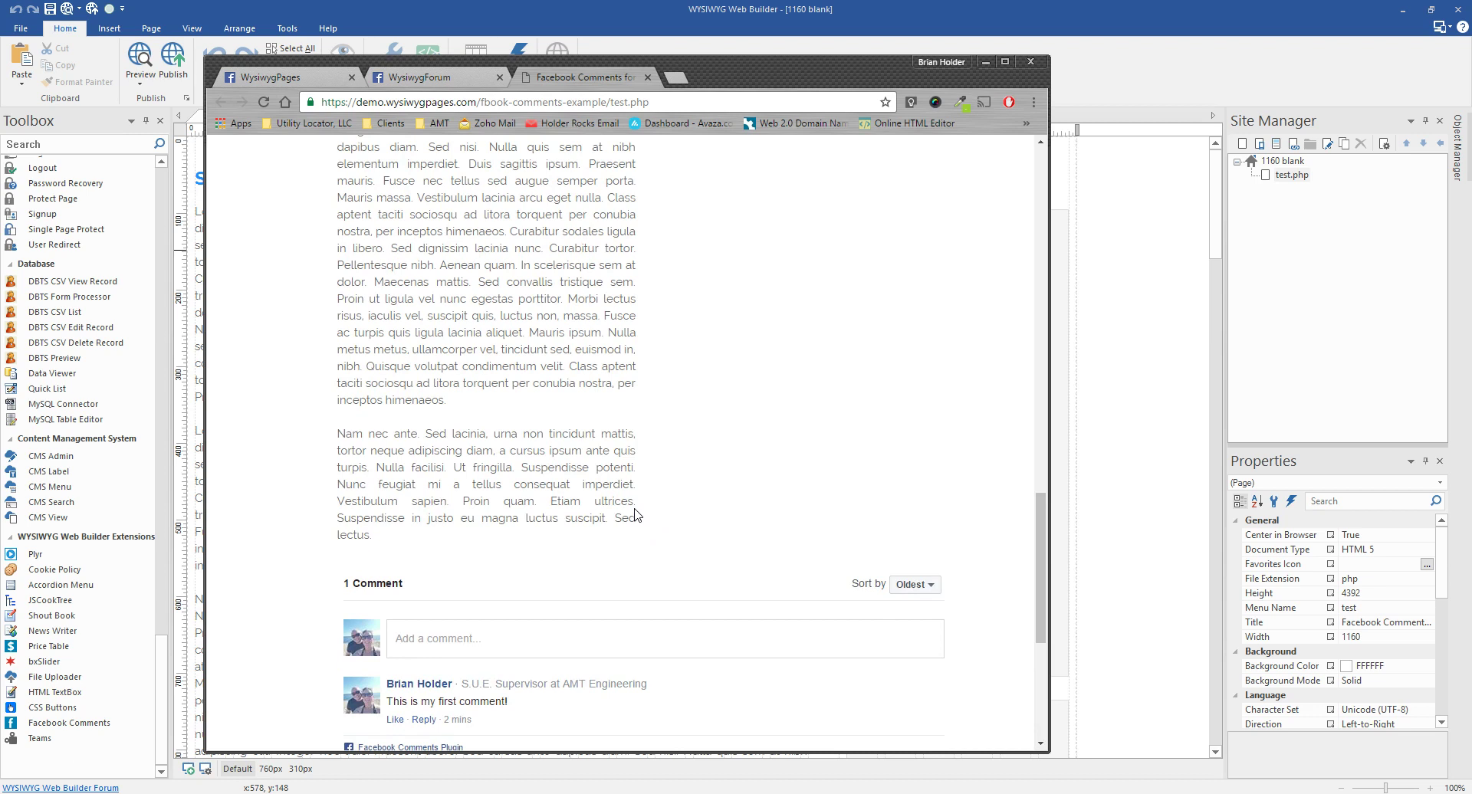
{"action": "scroll", "coordinate": [1012, 362], "scroll_direction": "down", "scroll_amount": 1}
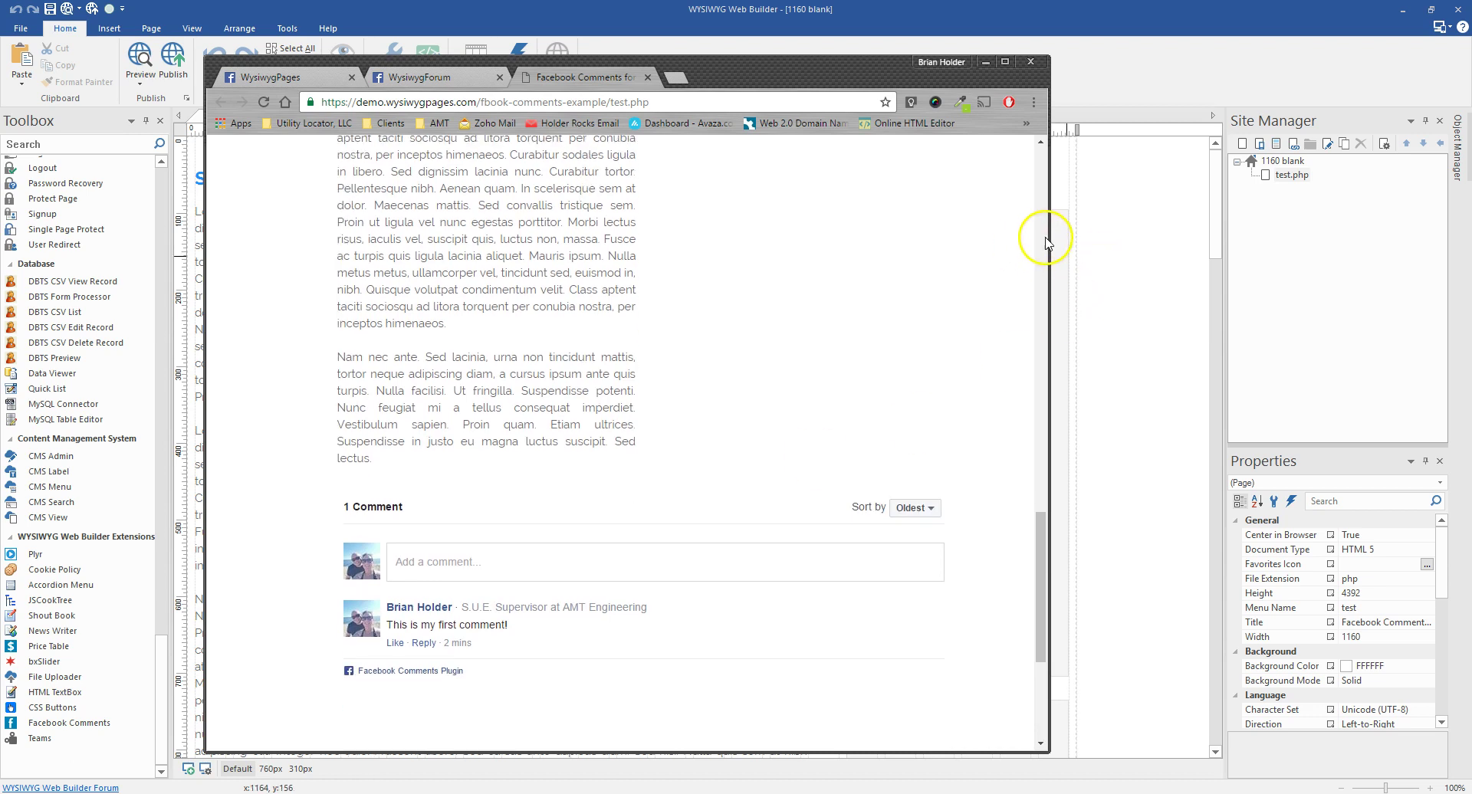
Narrow the browser to mobile width, try Add a comment, then maximize and return
{"action": "left_click_drag", "start_coordinate": [1047, 233], "coordinate": [541, 285]}
{"action": "scroll", "coordinate": [373, 321], "scroll_direction": "down", "scroll_amount": 10}
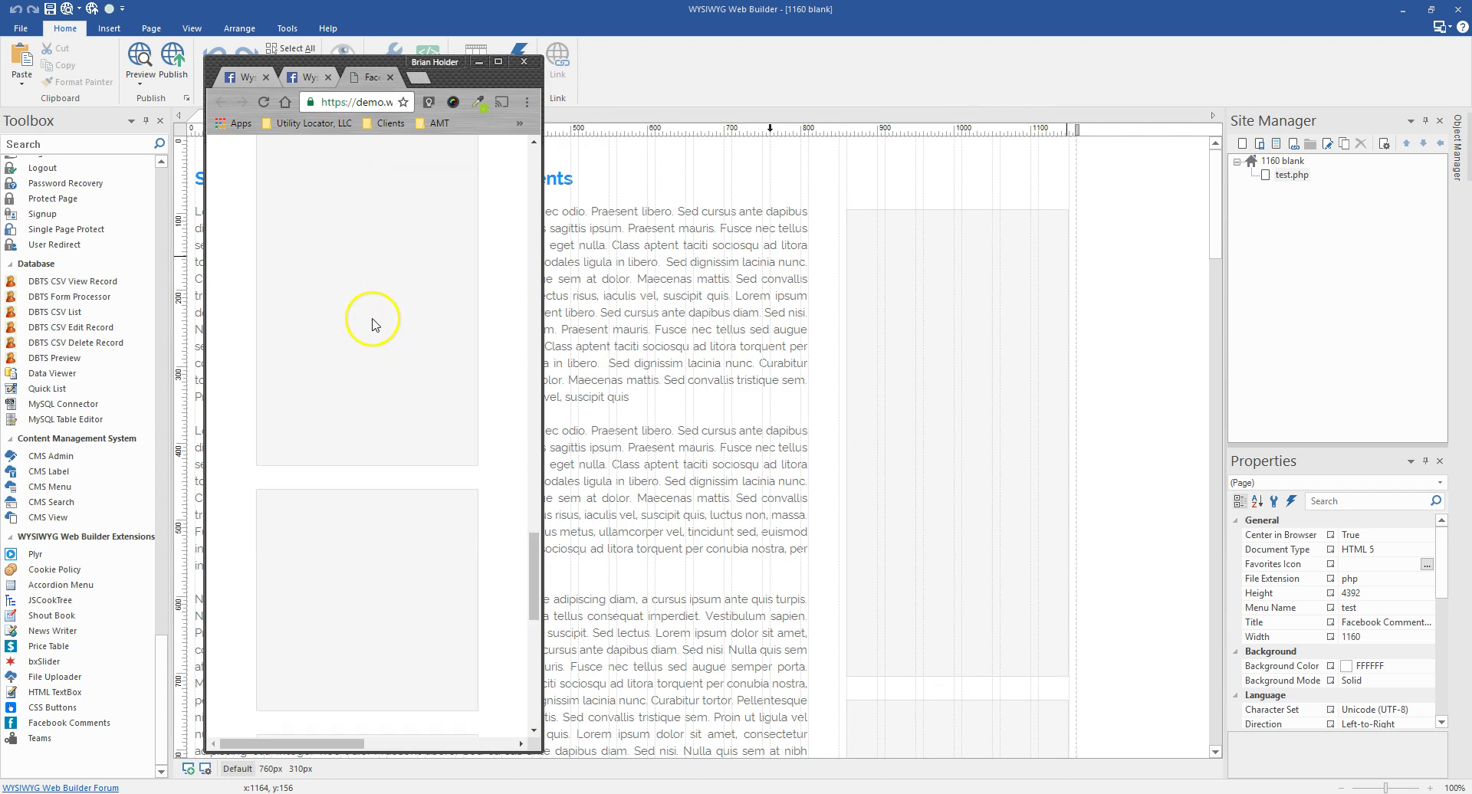
{"action": "scroll", "coordinate": [373, 320], "scroll_direction": "down", "scroll_amount": 3}
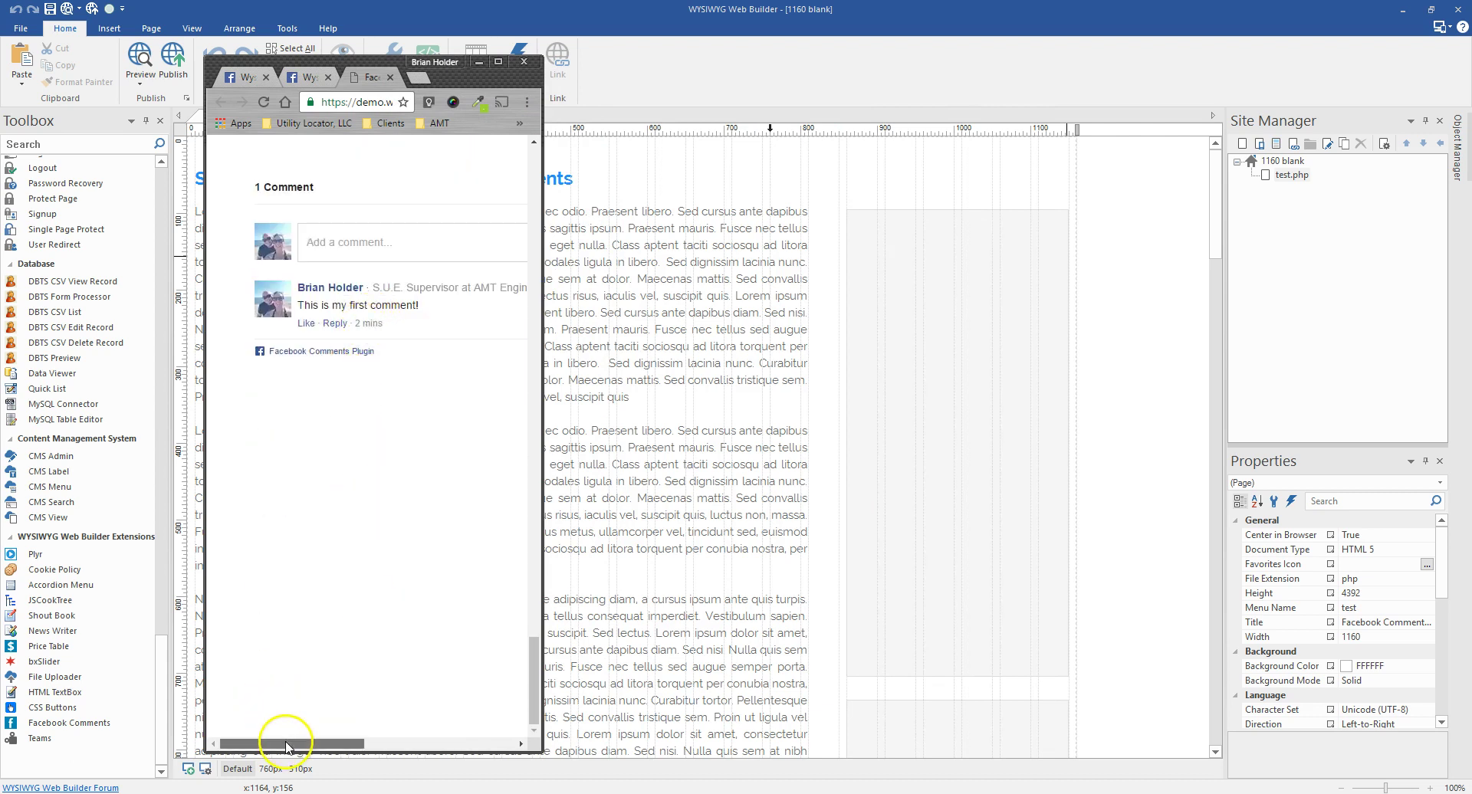
{"action": "mouse_move", "coordinate": [272, 745]}
{"action": "left_mouse_down"}
{"action": "mouse_move", "coordinate": [464, 759]}
{"action": "mouse_move", "coordinate": [269, 755]}
{"action": "left_mouse_up"}
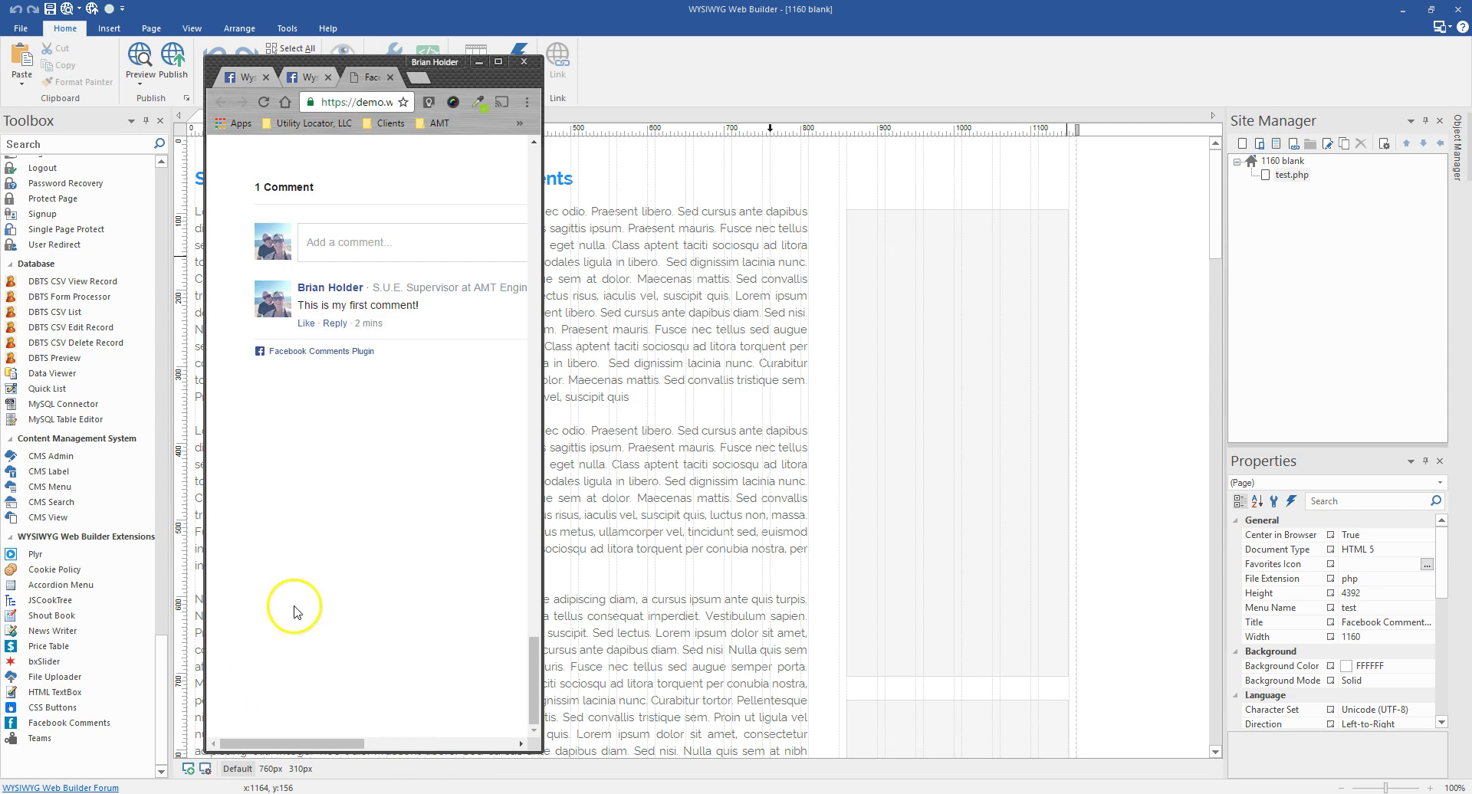
{"action": "left_click", "coordinate": [444, 247]}
{"action": "left_click_drag", "start_coordinate": [279, 749], "coordinate": [326, 749]}
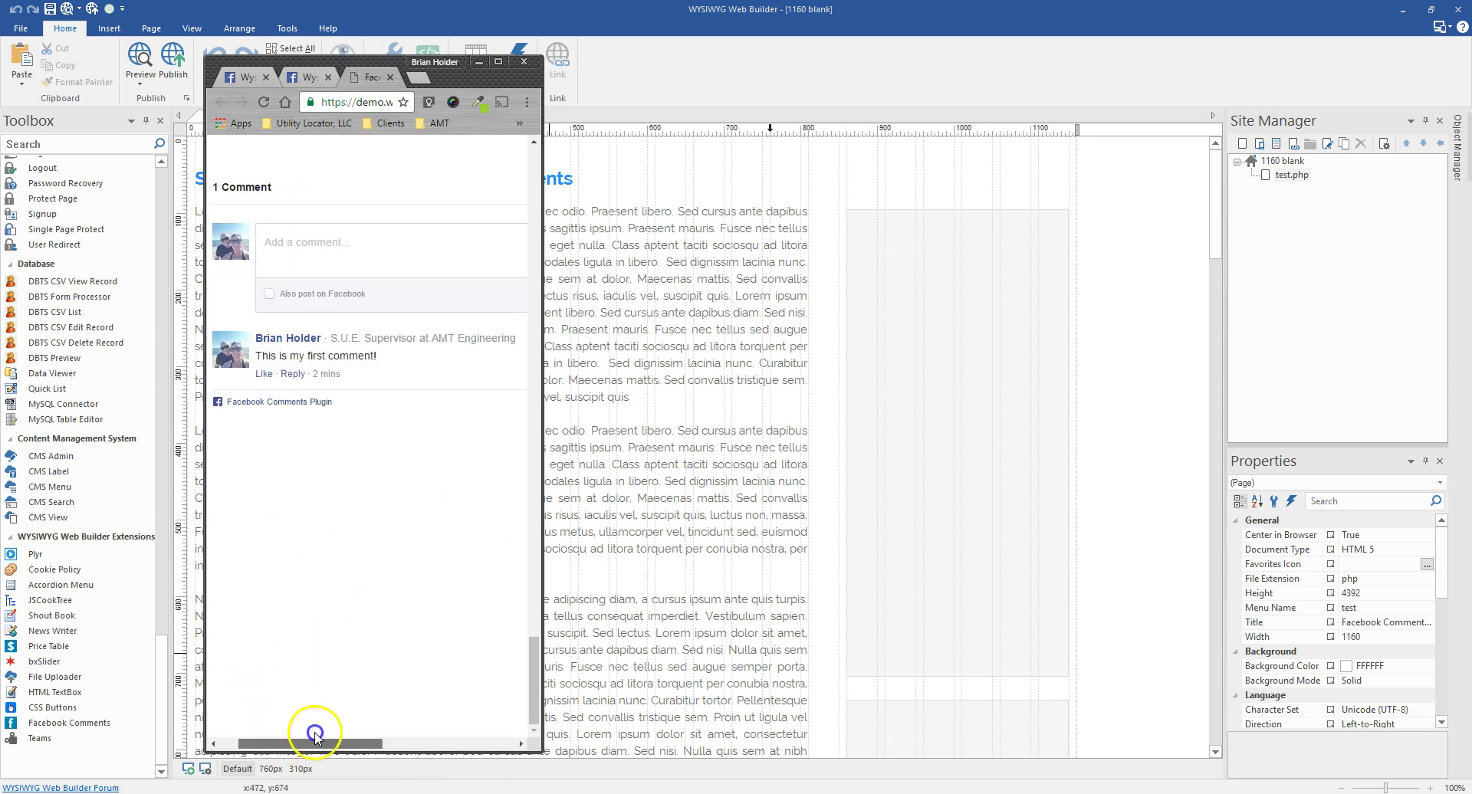
{"action": "scroll", "coordinate": [337, 580], "scroll_direction": "up", "scroll_amount": 20}
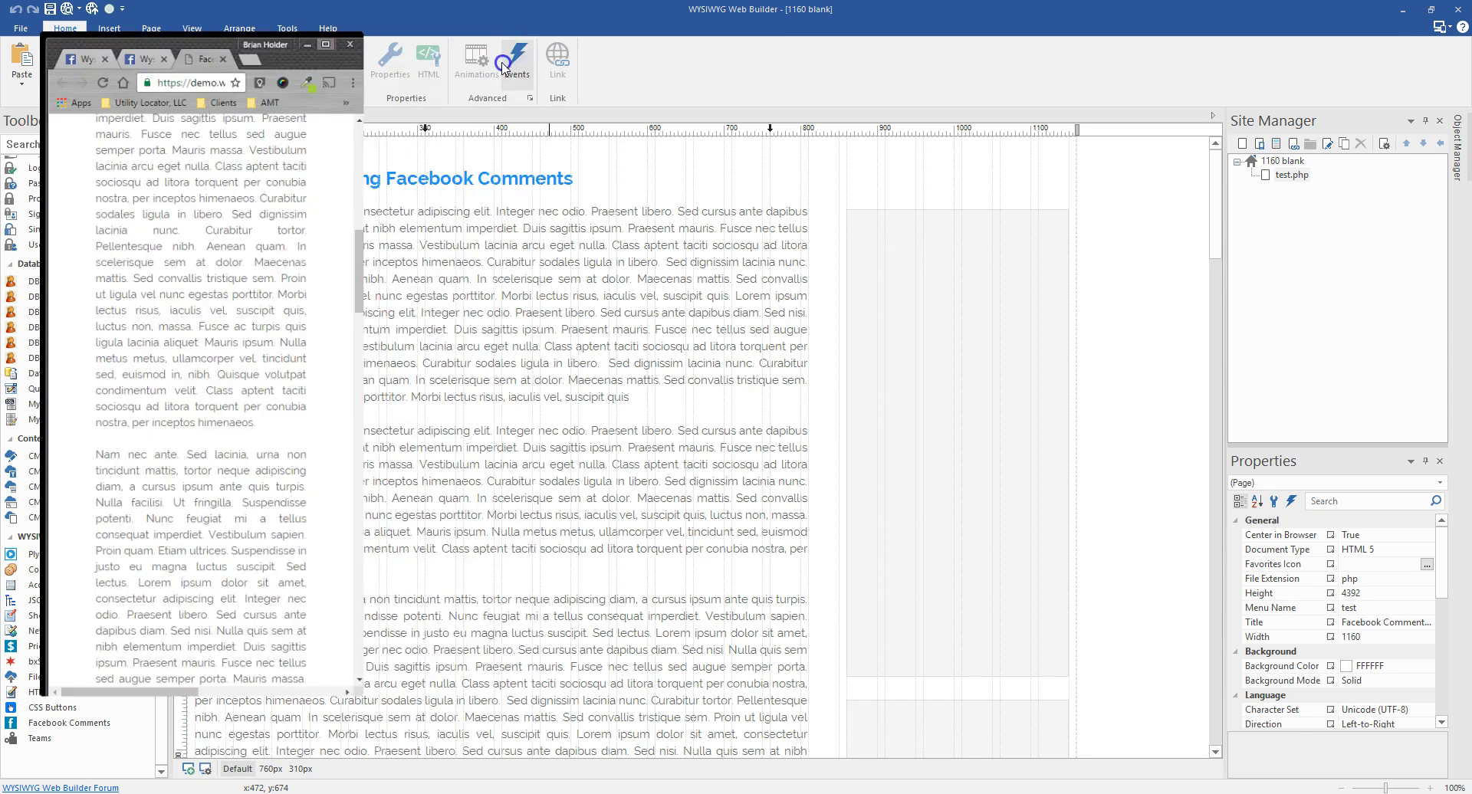
{"action": "left_click", "coordinate": [502, 61]}
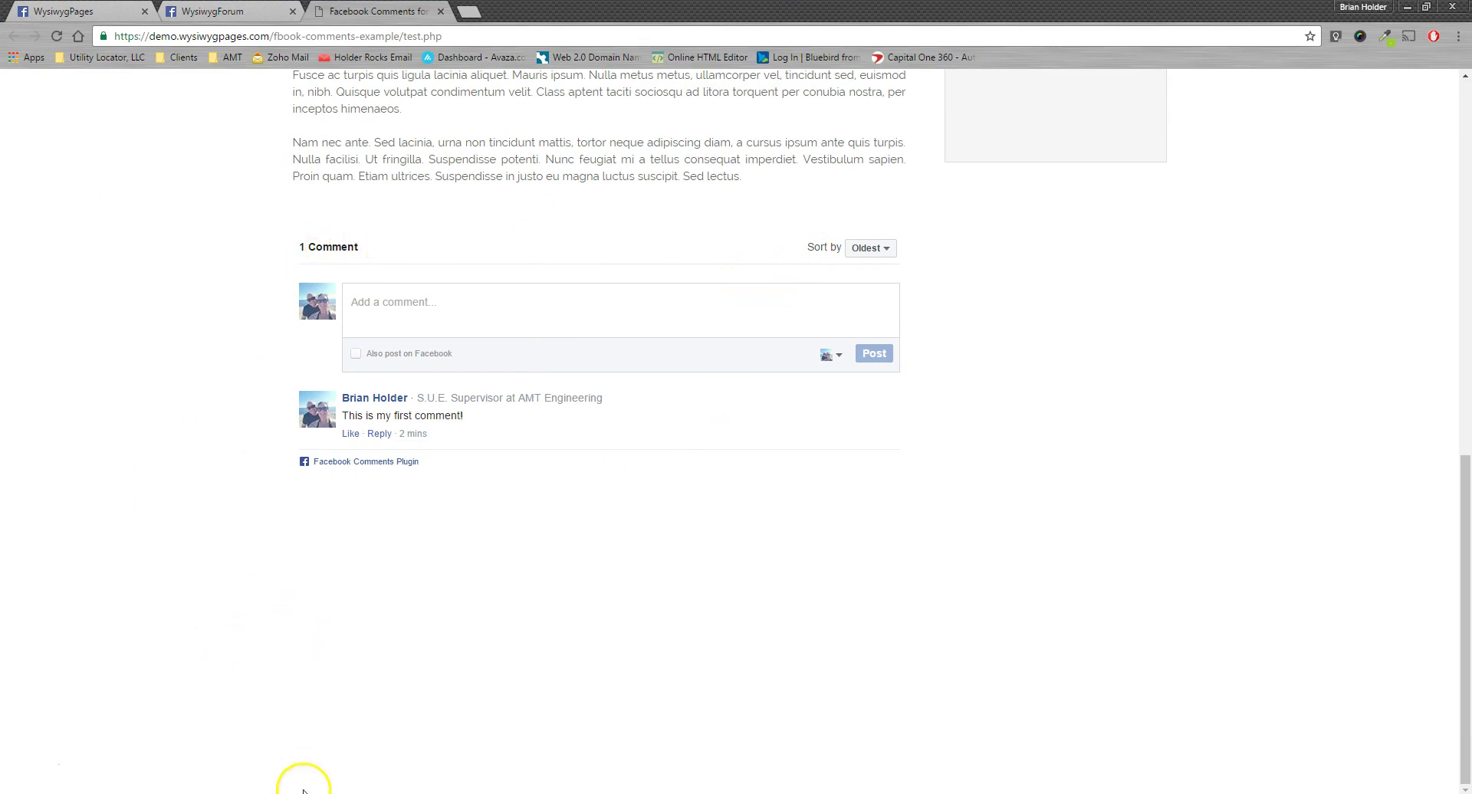
{"action": "key", "text": "alt+Tab"}
Open the Facebook Comments settings in the default layout and close them unchanged
{"action": "scroll", "coordinate": [362, 585], "scroll_direction": "down", "scroll_amount": 10}
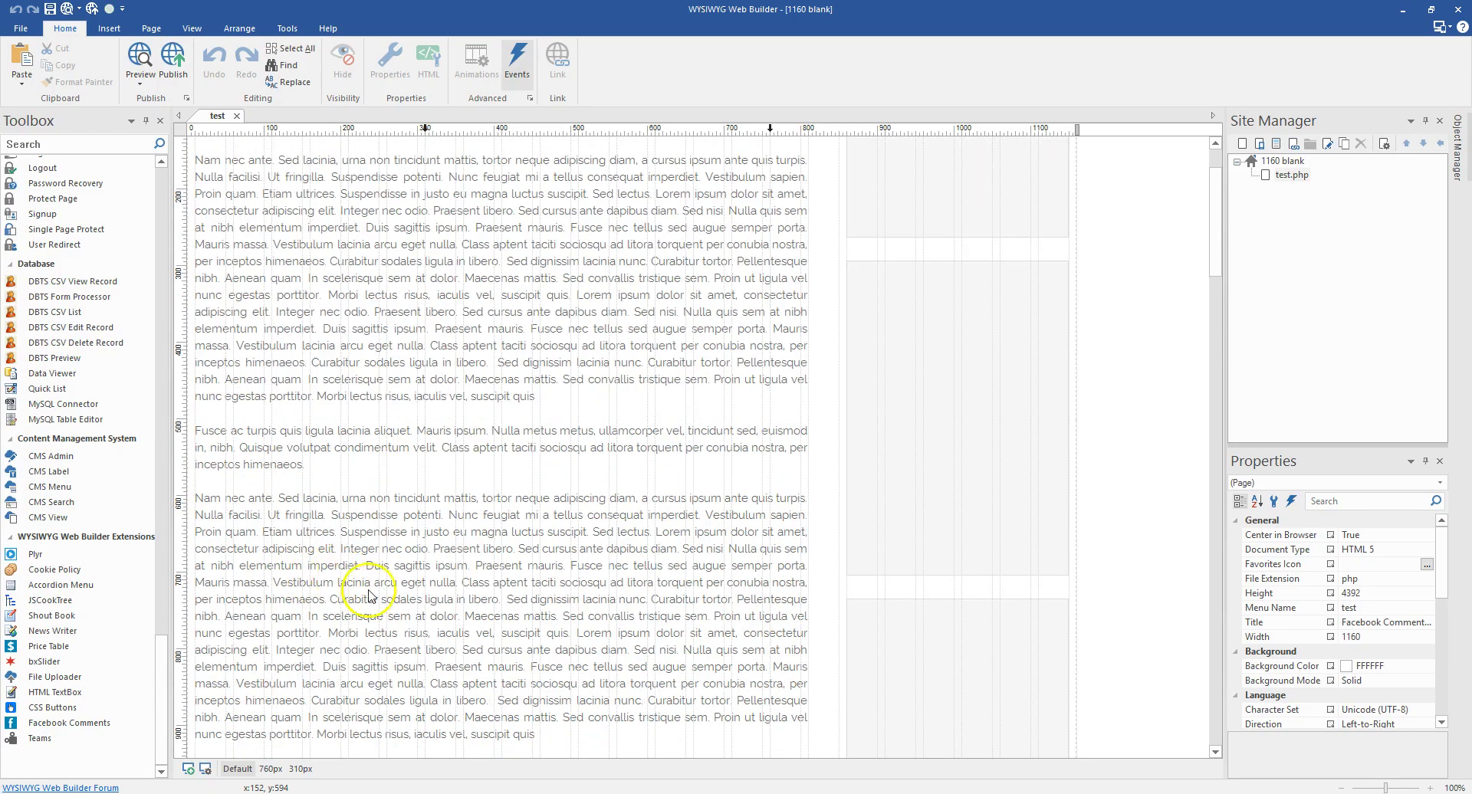
{"action": "scroll", "coordinate": [406, 621], "scroll_direction": "down", "scroll_amount": 9}
{"action": "left_click", "coordinate": [421, 312]}
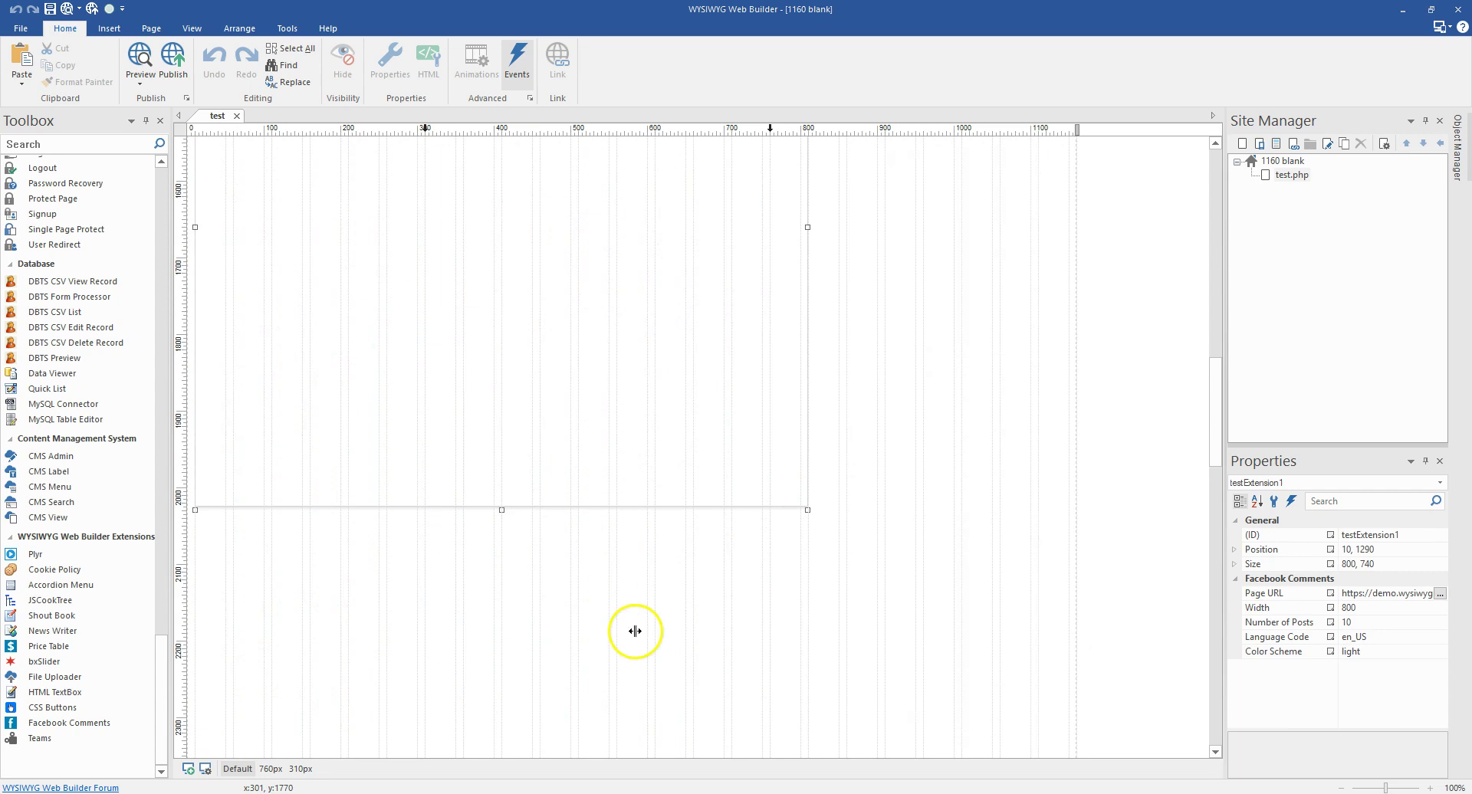
{"action": "double_click", "coordinate": [635, 631]}
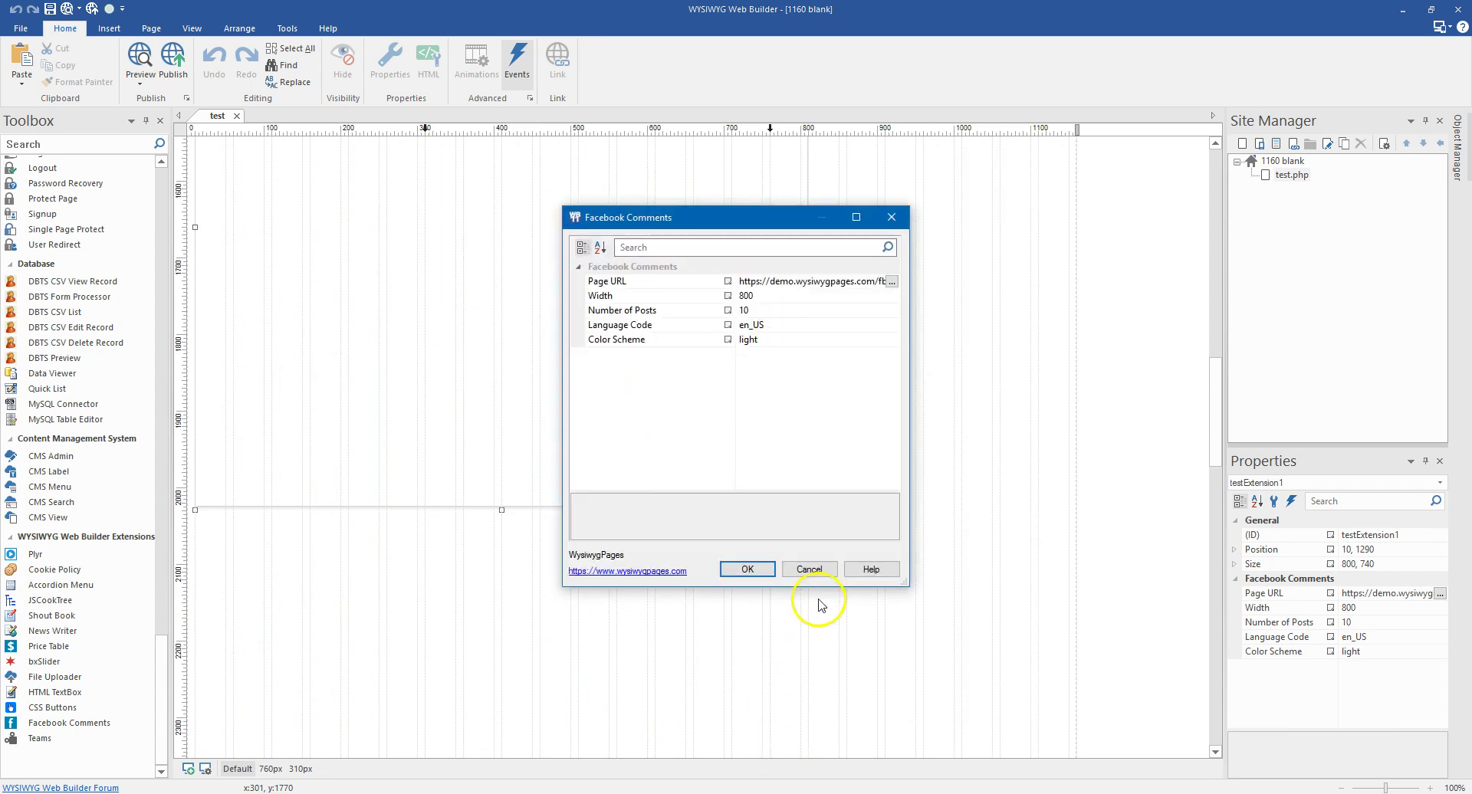
{"action": "left_click", "coordinate": [809, 570]}
{"action": "left_click", "coordinate": [565, 651]}
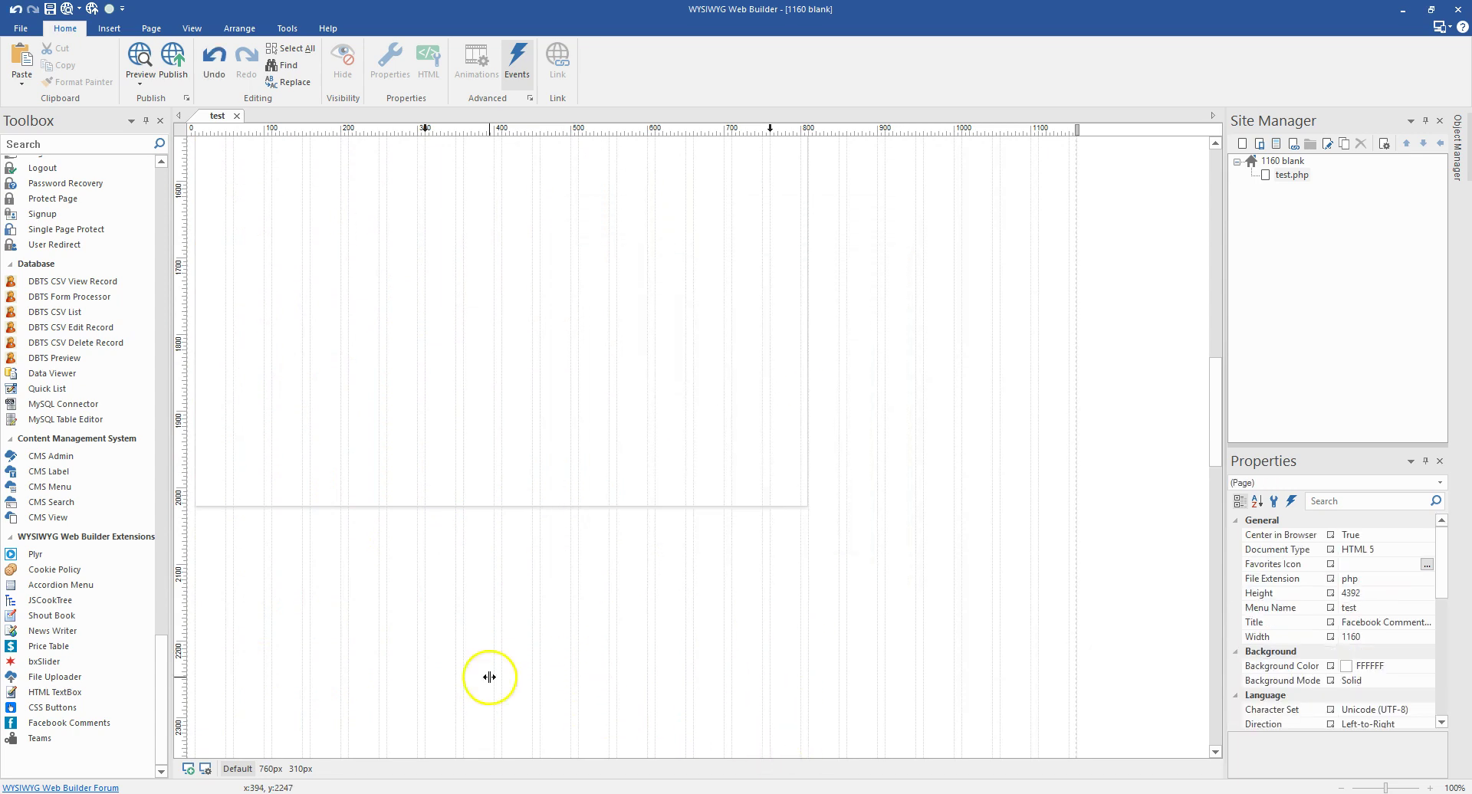
In the 760px layout, Clone and Hide the Facebook Comments box as testExtension2
{"action": "left_click", "coordinate": [267, 770]}
{"action": "scroll", "coordinate": [460, 498], "scroll_direction": "down", "scroll_amount": 5}
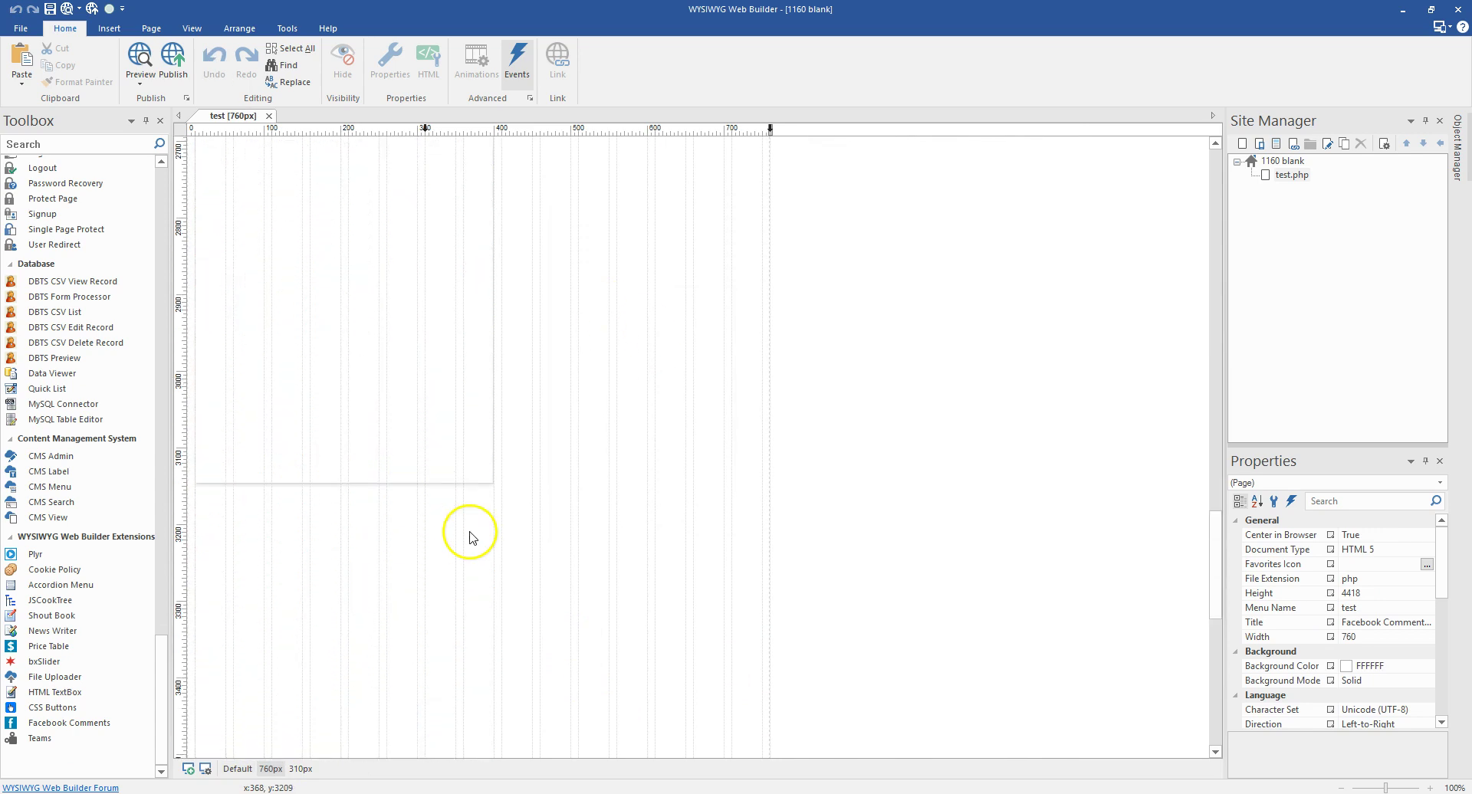
{"action": "scroll", "coordinate": [472, 537], "scroll_direction": "up", "scroll_amount": 6}
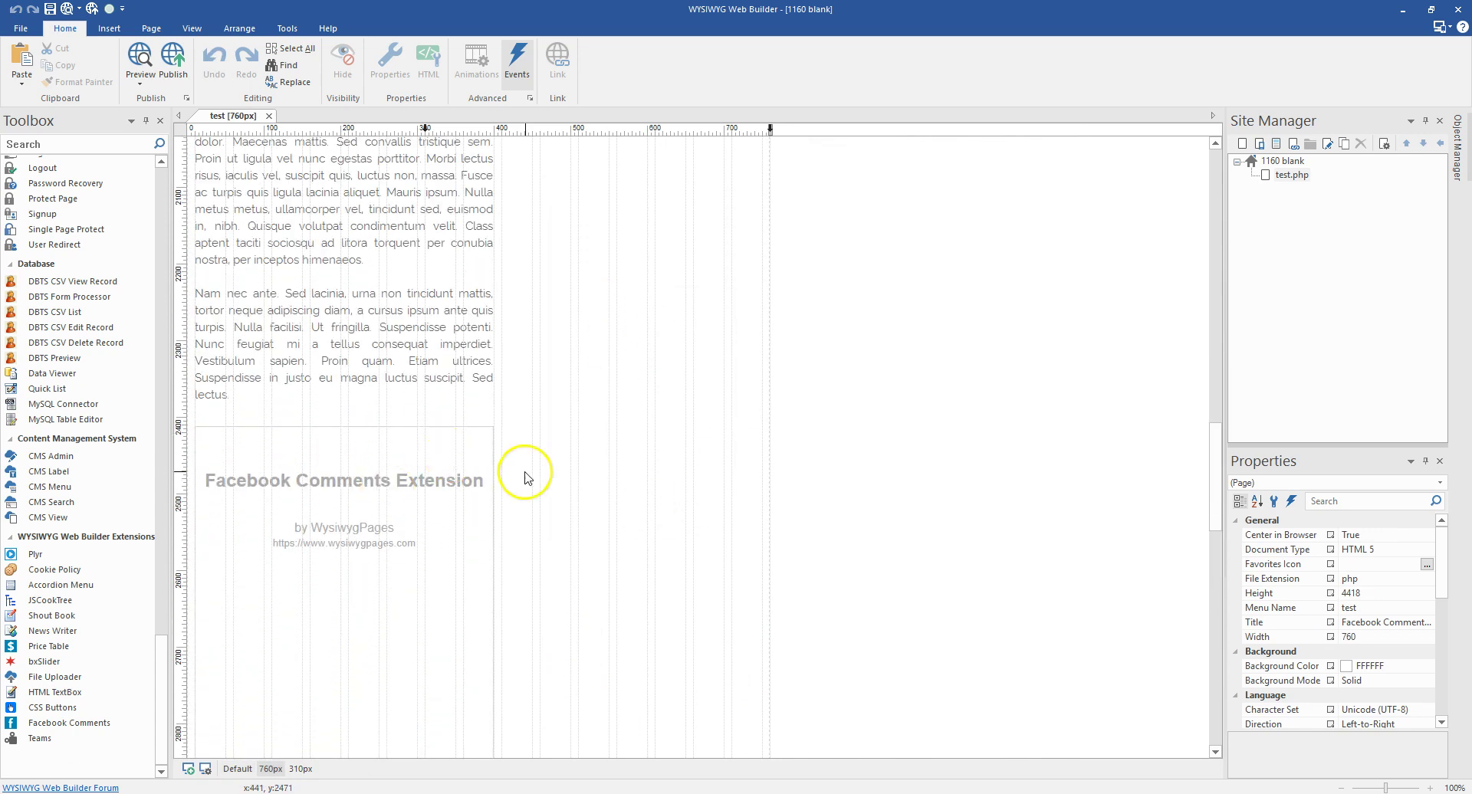
{"action": "scroll", "coordinate": [526, 474], "scroll_direction": "down", "scroll_amount": 3}
{"action": "left_click", "coordinate": [443, 392]}
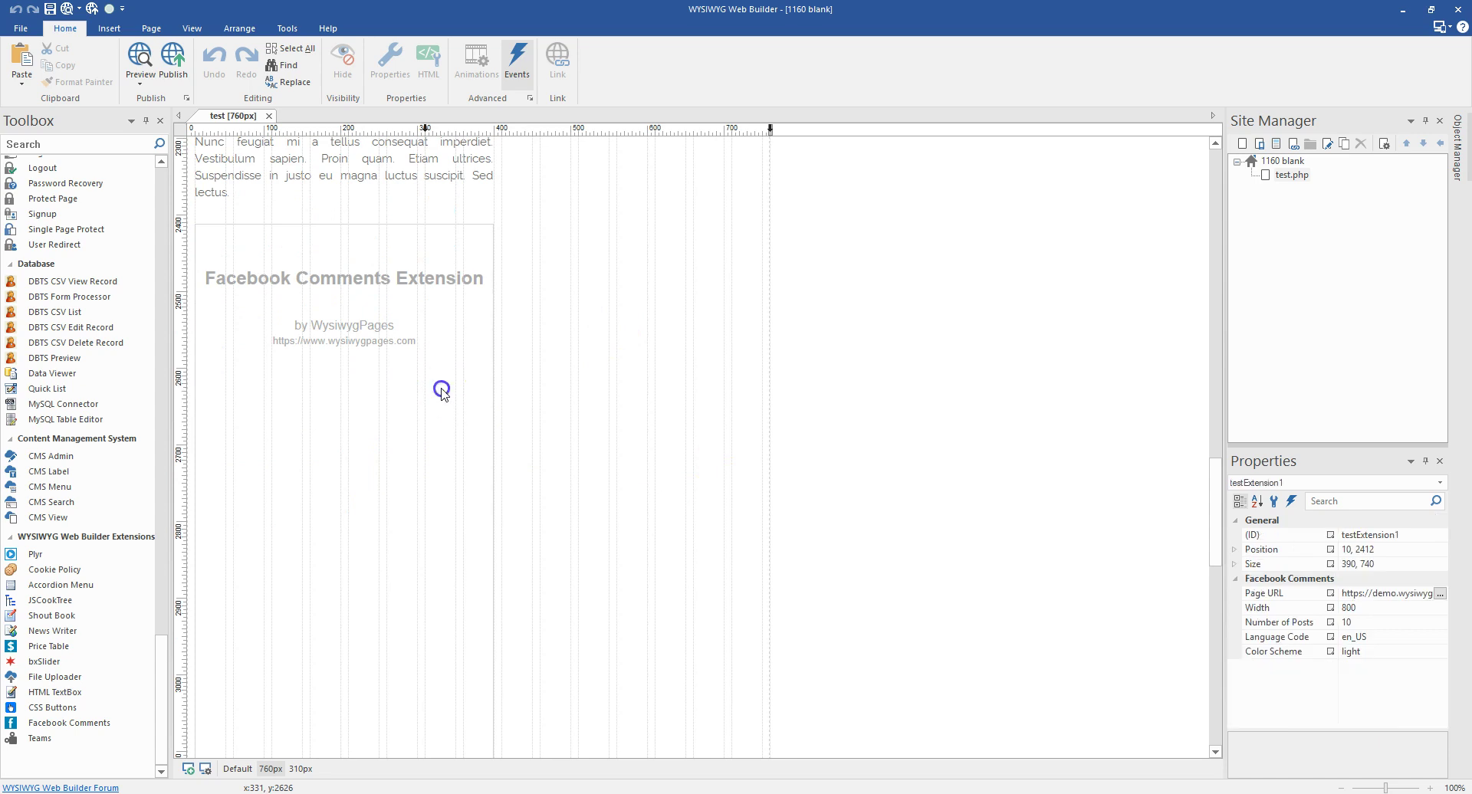
{"action": "right_click", "coordinate": [275, 350]}
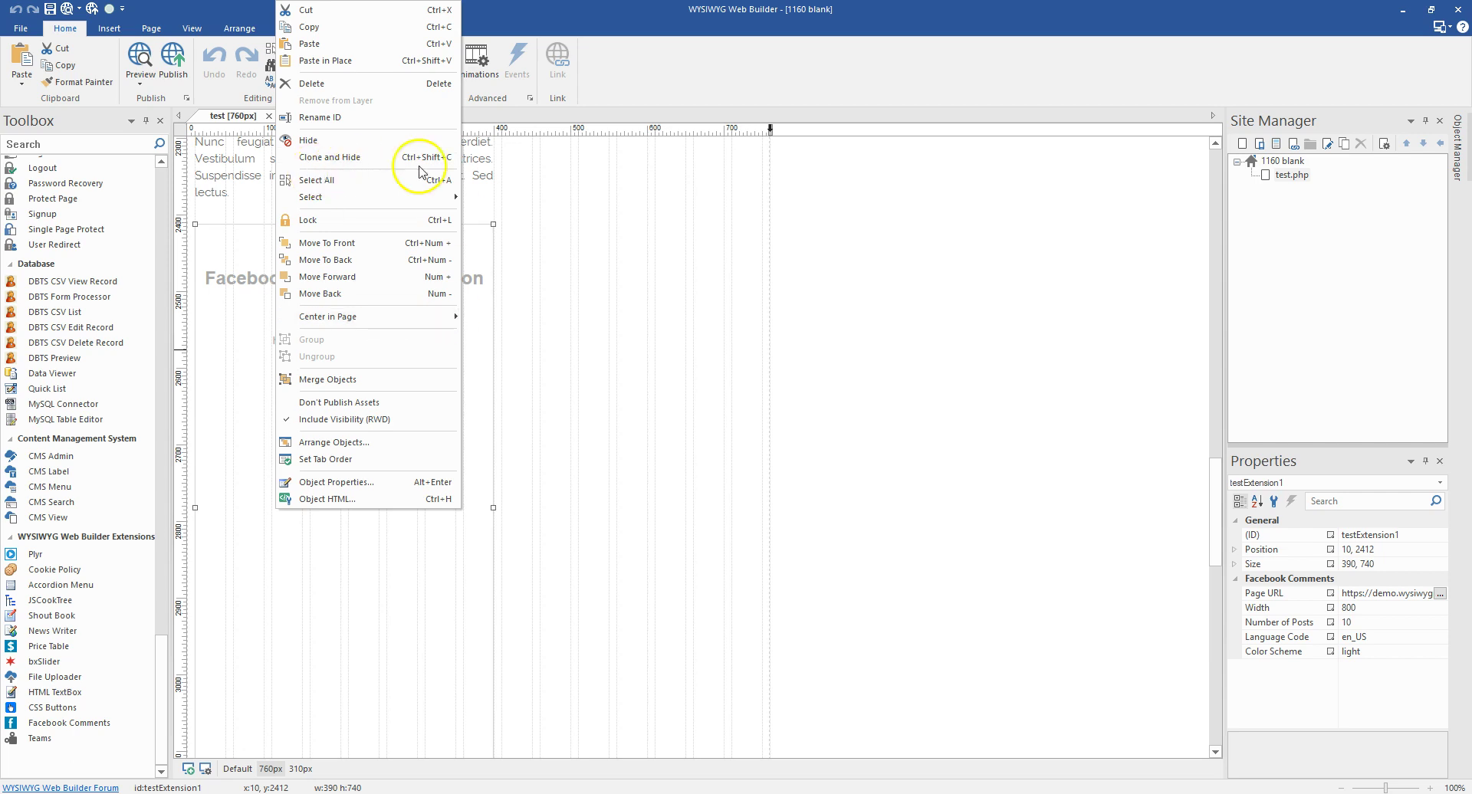
{"action": "left_click", "coordinate": [387, 158]}
Set testExtension2's comments width to 390 and return to the default 1160 layout
{"action": "left_click", "coordinate": [584, 397]}
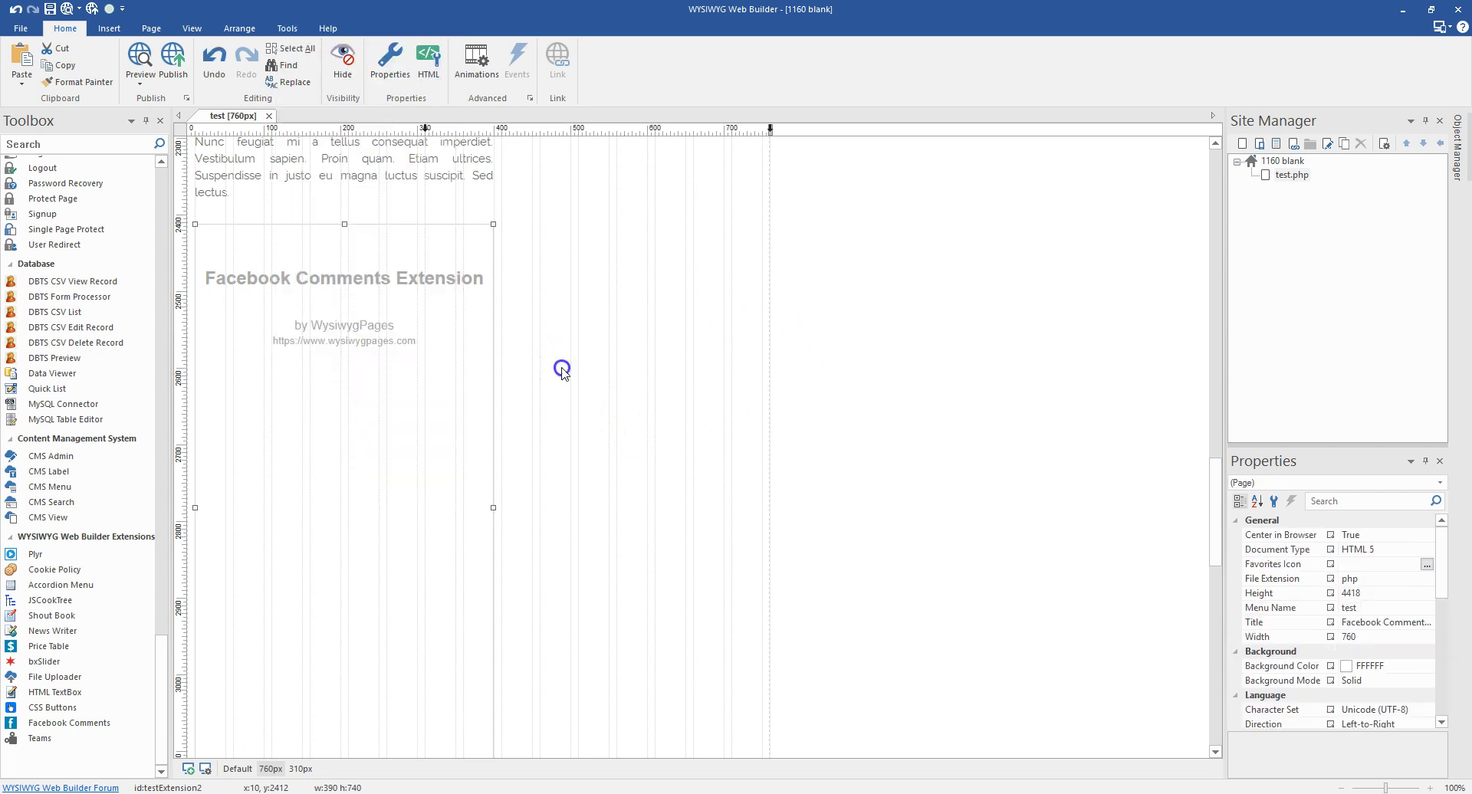
{"action": "left_click", "coordinate": [460, 366]}
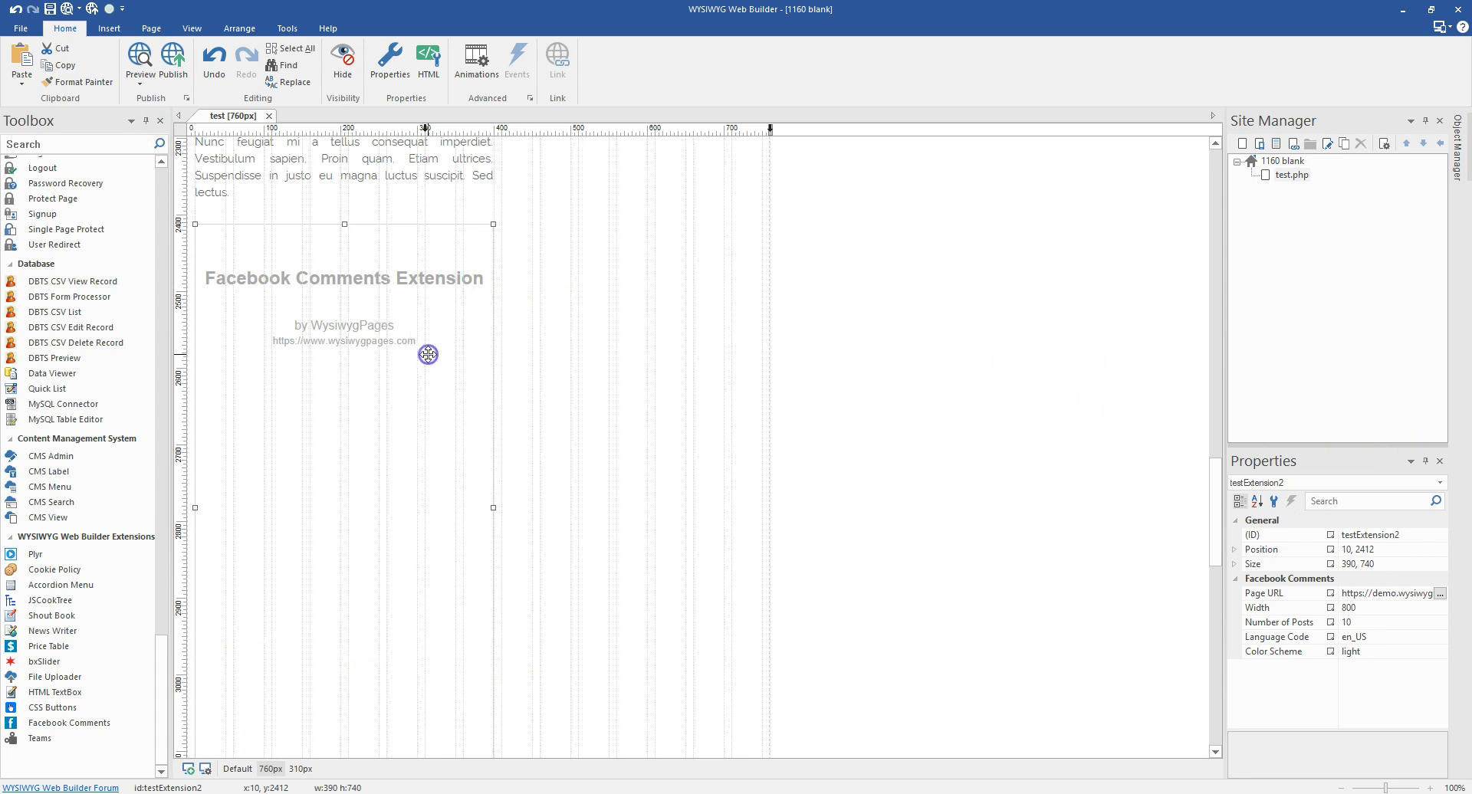
{"action": "double_click", "coordinate": [838, 464]}
{"action": "left_click", "coordinate": [750, 297]}
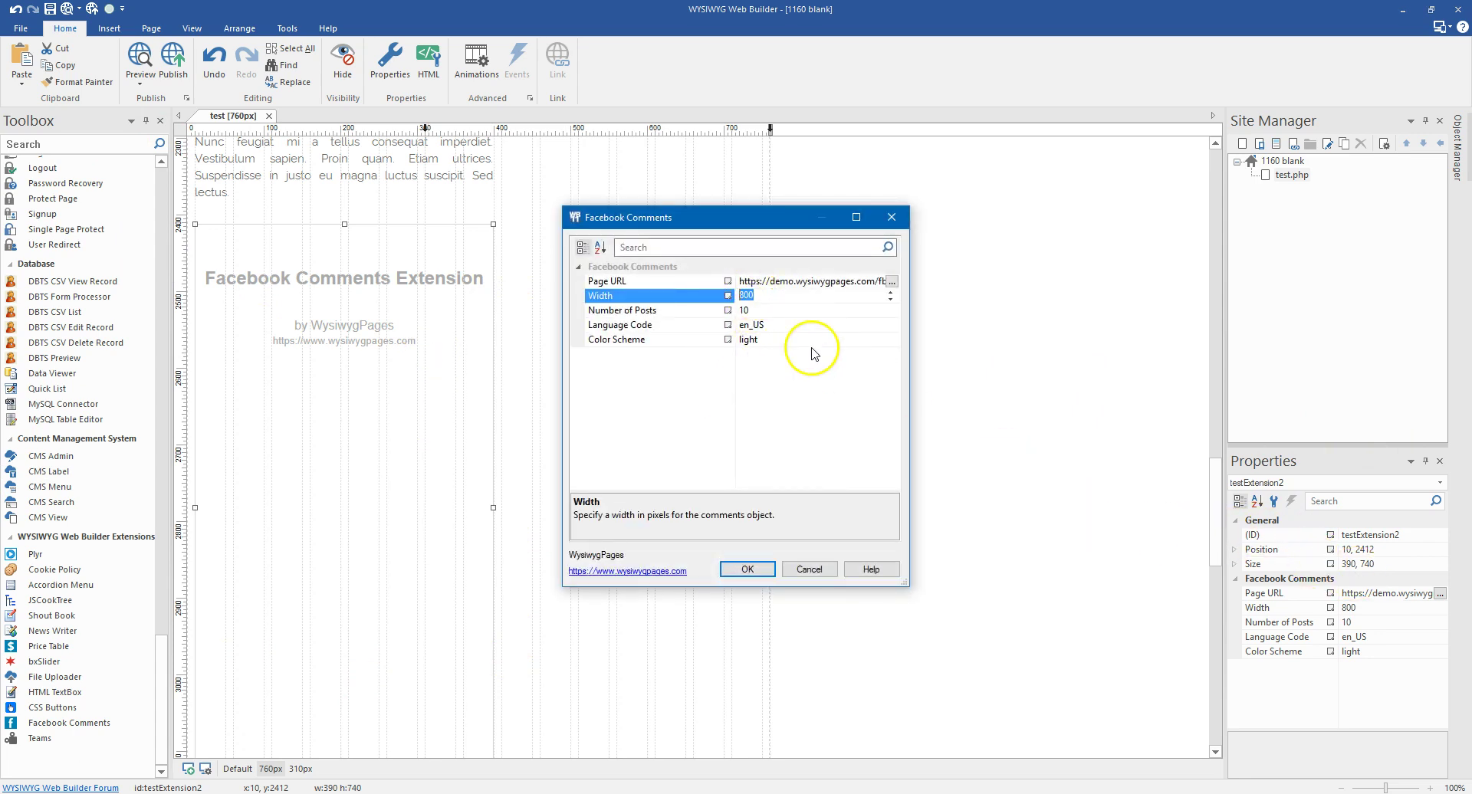
{"action": "type", "text": "390"}
{"action": "left_click", "coordinate": [748, 569]}
{"action": "left_click", "coordinate": [598, 341]}
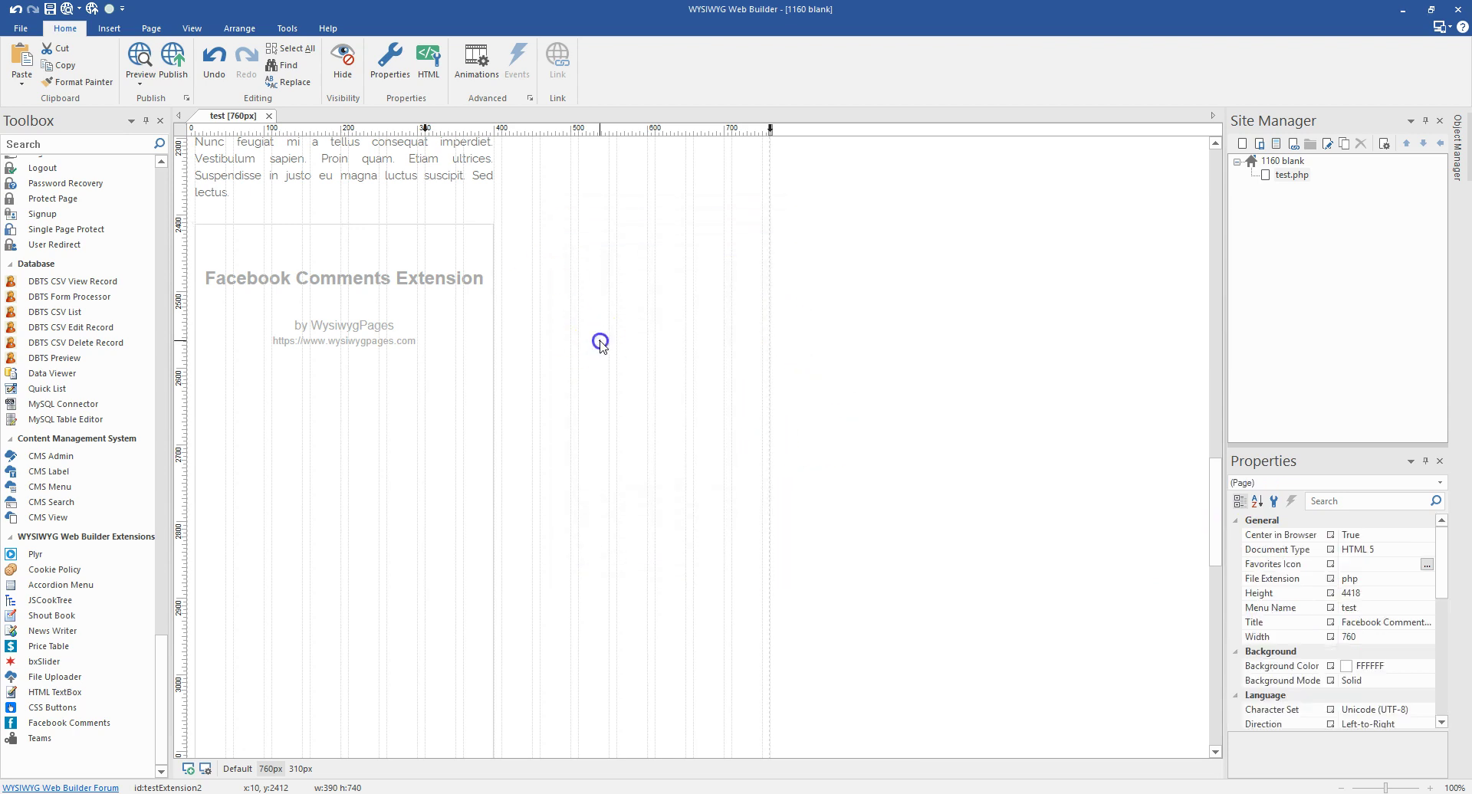
{"action": "left_click", "coordinate": [247, 769]}
Hide testExtension2, the second Facebook Comments box, in the Default 1160 layout
{"action": "scroll", "coordinate": [679, 456], "scroll_direction": "up", "scroll_amount": 5}
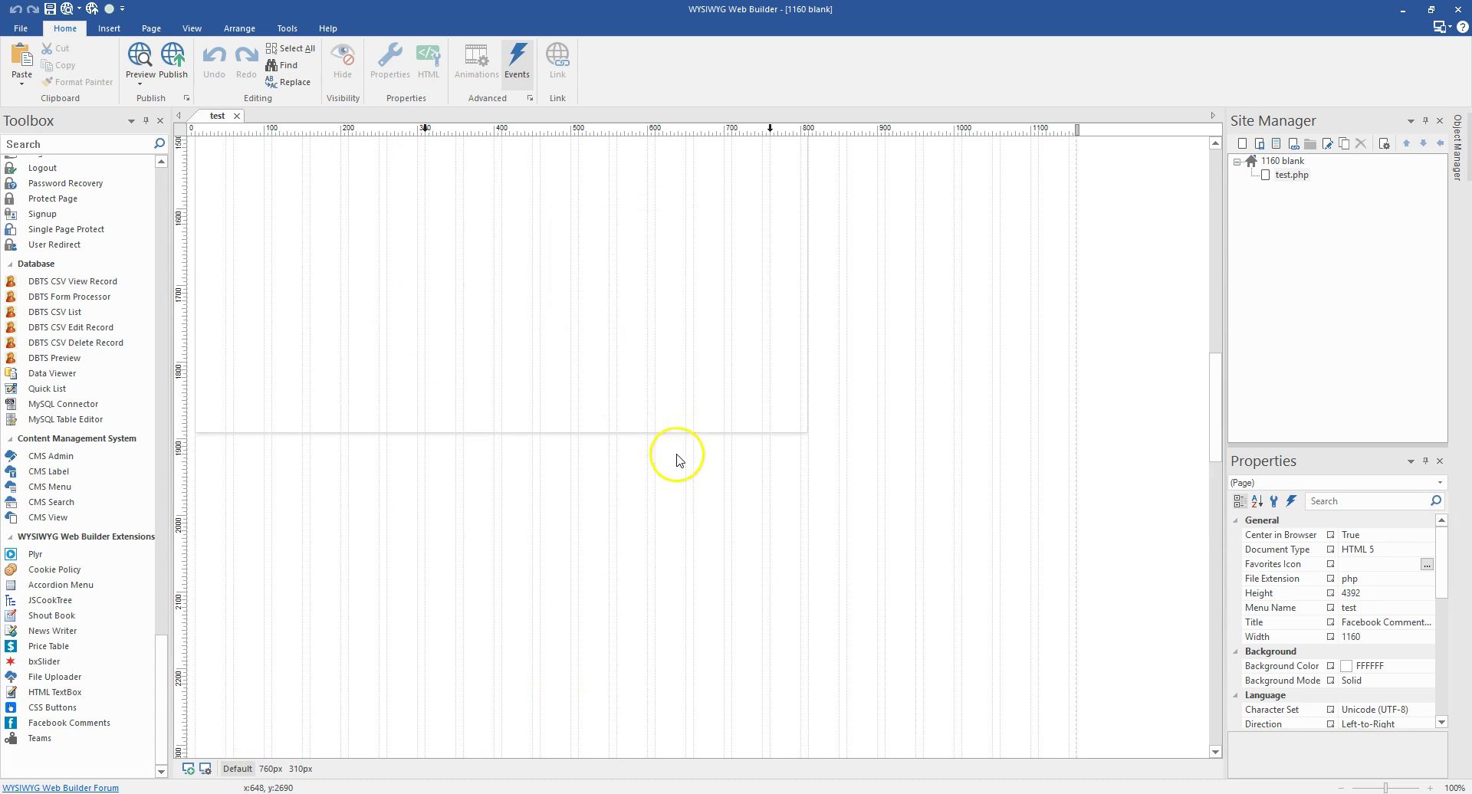
{"action": "scroll", "coordinate": [677, 460], "scroll_direction": "down", "scroll_amount": 5}
{"action": "left_click_drag", "start_coordinate": [407, 565], "coordinate": [974, 301]}
{"action": "scroll", "coordinate": [838, 414], "scroll_direction": "up", "scroll_amount": 4}
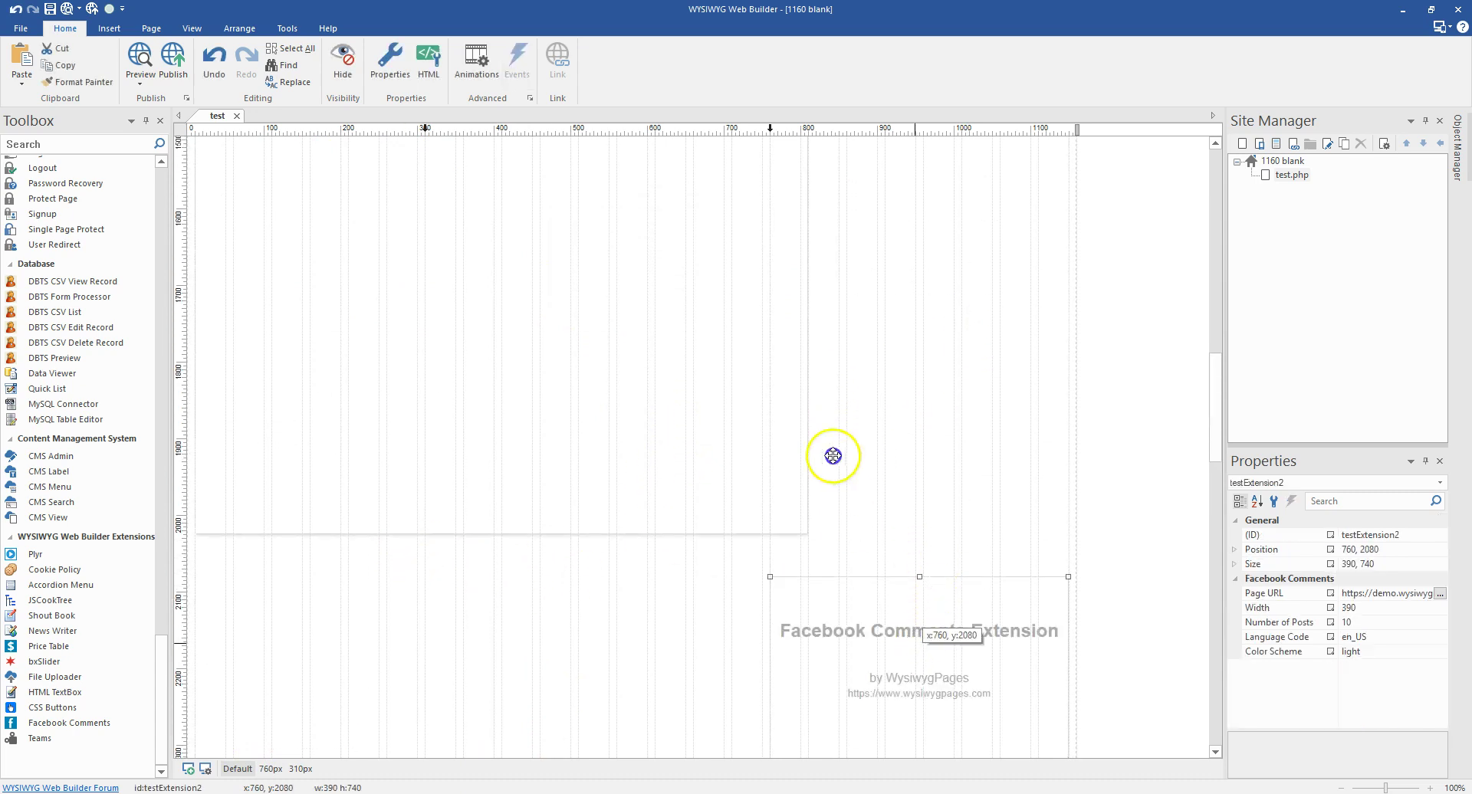
{"action": "left_click_drag", "start_coordinate": [832, 455], "coordinate": [693, 224]}
{"action": "scroll", "coordinate": [887, 565], "scroll_direction": "up", "scroll_amount": 2}
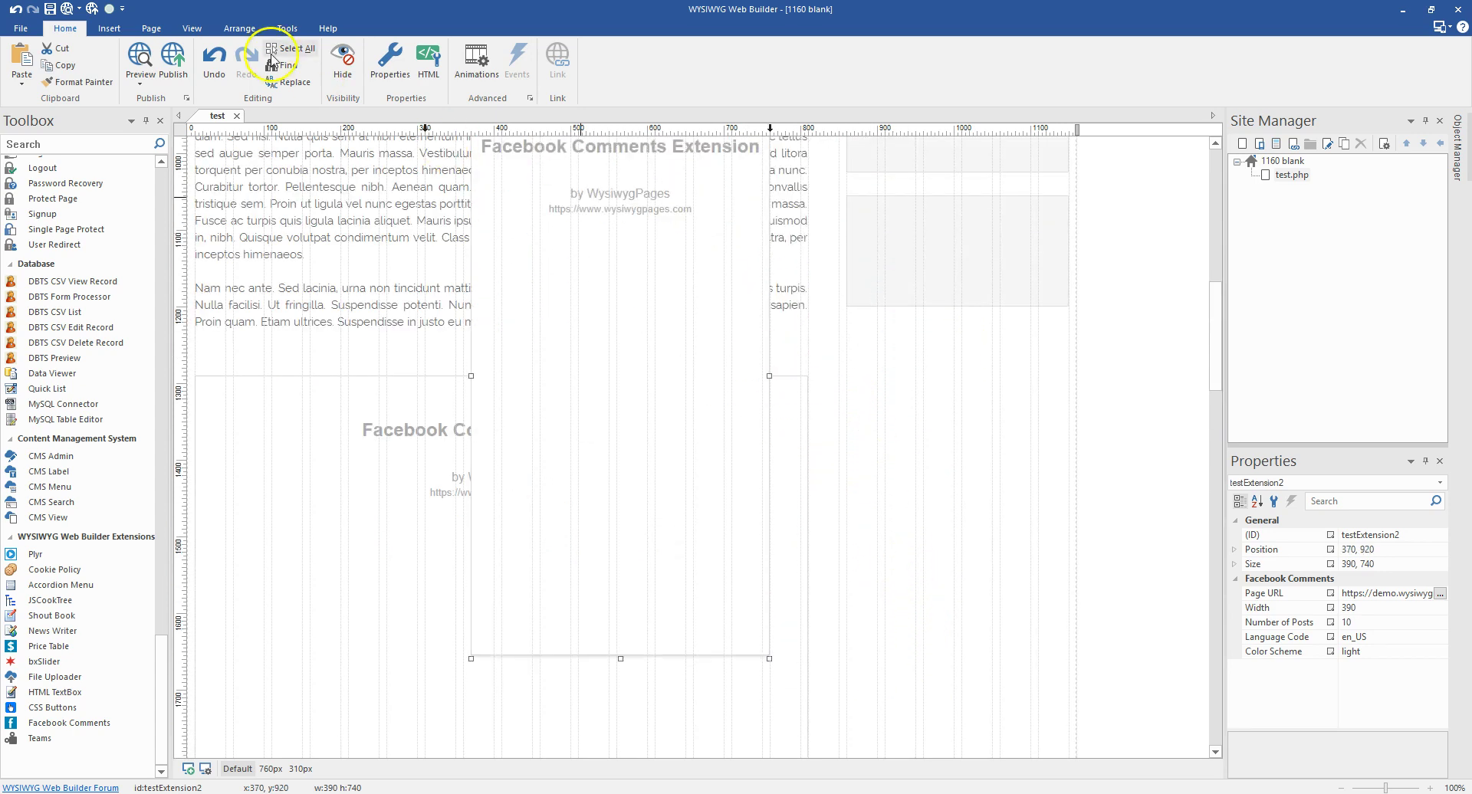
{"action": "left_click", "coordinate": [345, 67]}
{"action": "scroll", "coordinate": [887, 667], "scroll_direction": "down", "scroll_amount": 3}
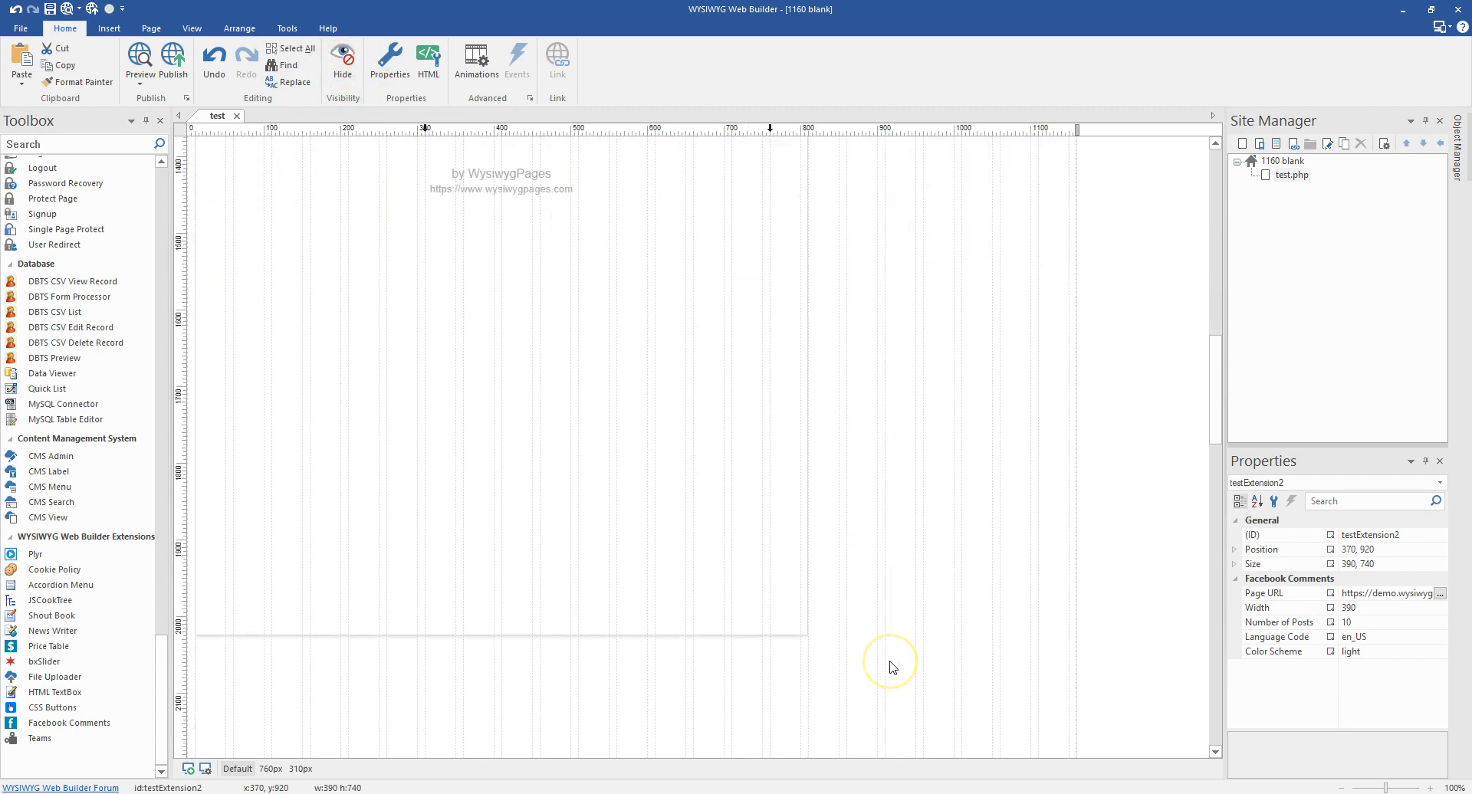
{"action": "scroll", "coordinate": [887, 670], "scroll_direction": "up", "scroll_amount": 3}
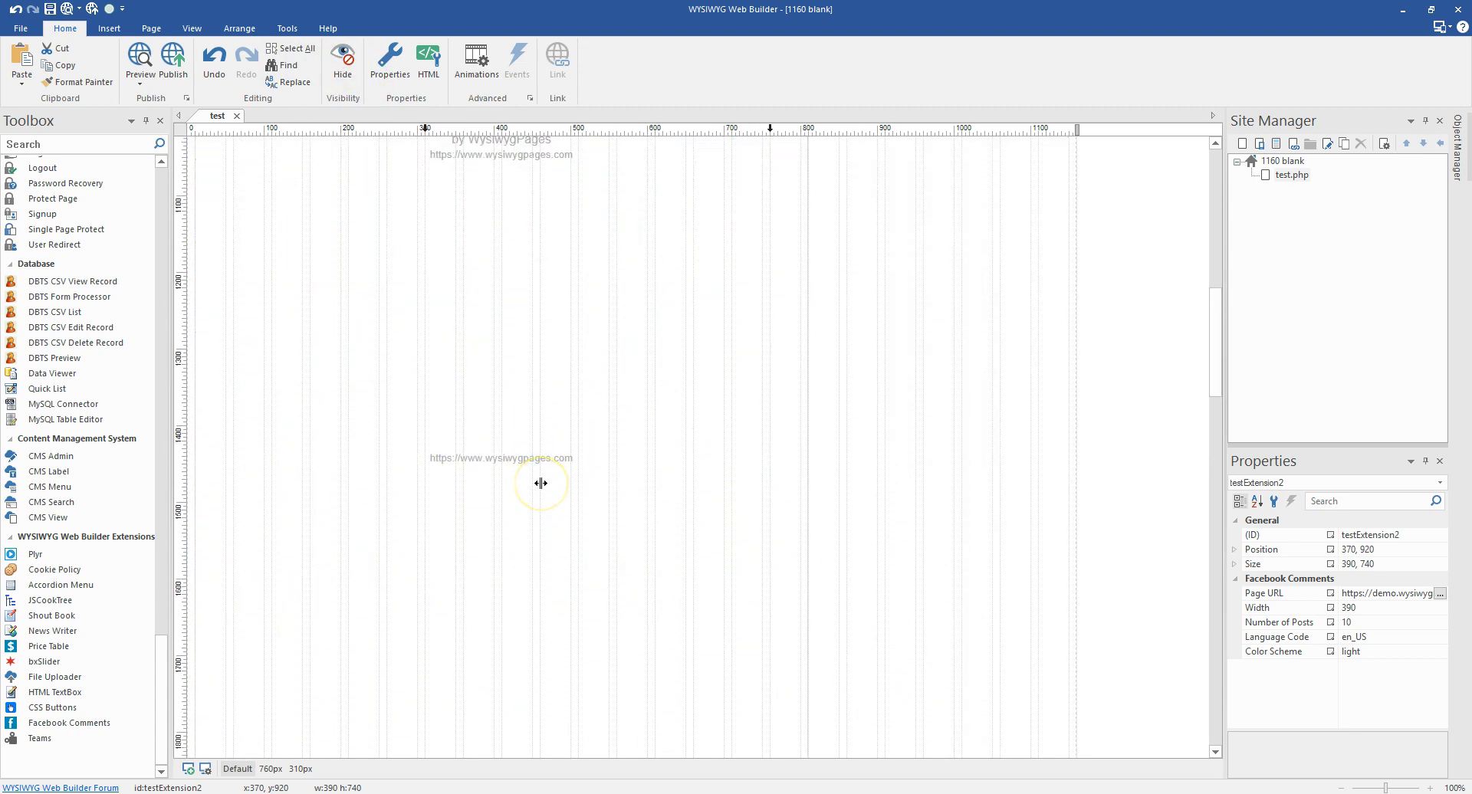
{"action": "scroll", "coordinate": [529, 491], "scroll_direction": "down", "scroll_amount": 3}
In the 310px layout, hide testExtension2 and select testExtension1 further down the page
{"action": "left_click", "coordinate": [299, 768]}
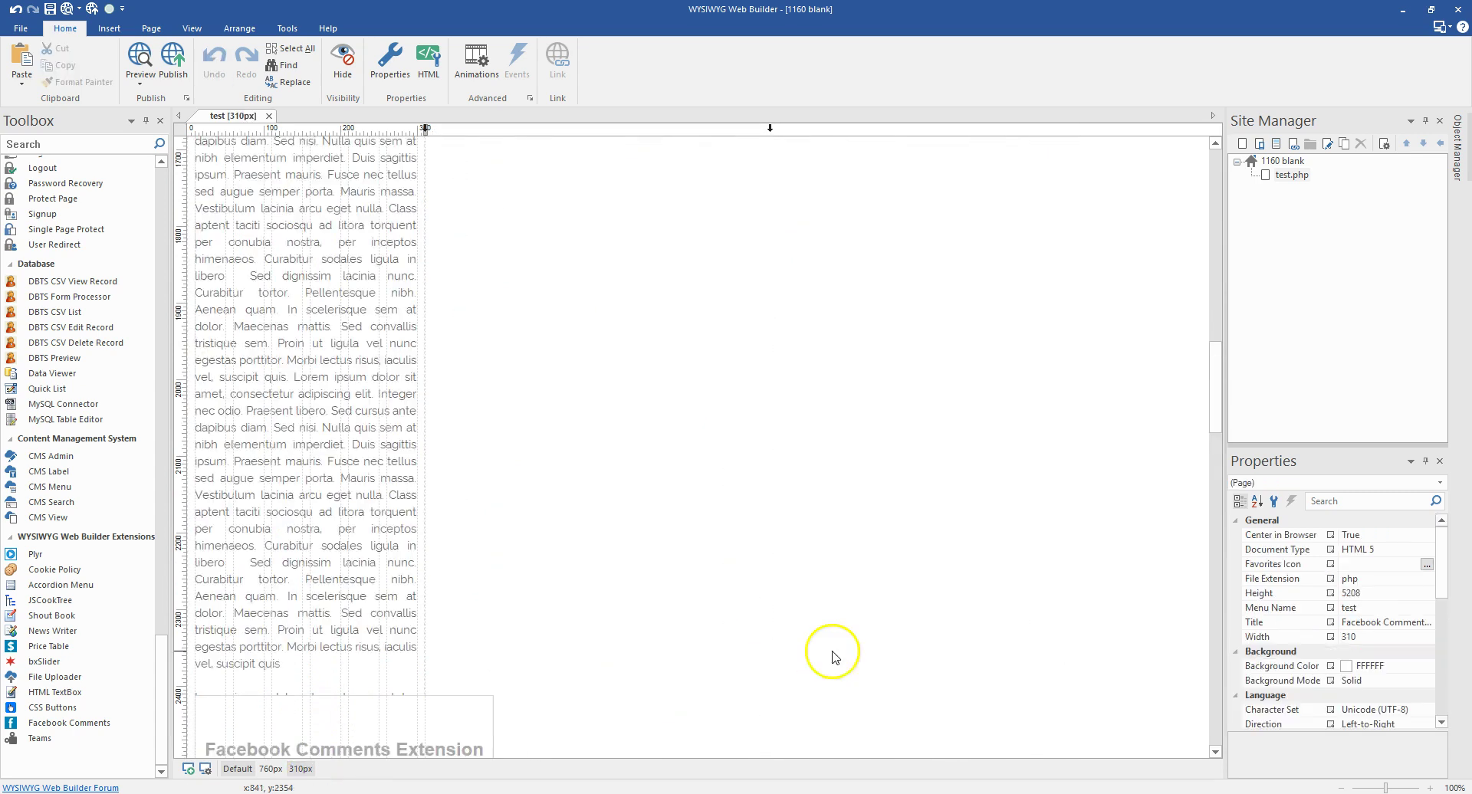
{"action": "scroll", "coordinate": [736, 568], "scroll_direction": "down", "scroll_amount": 6}
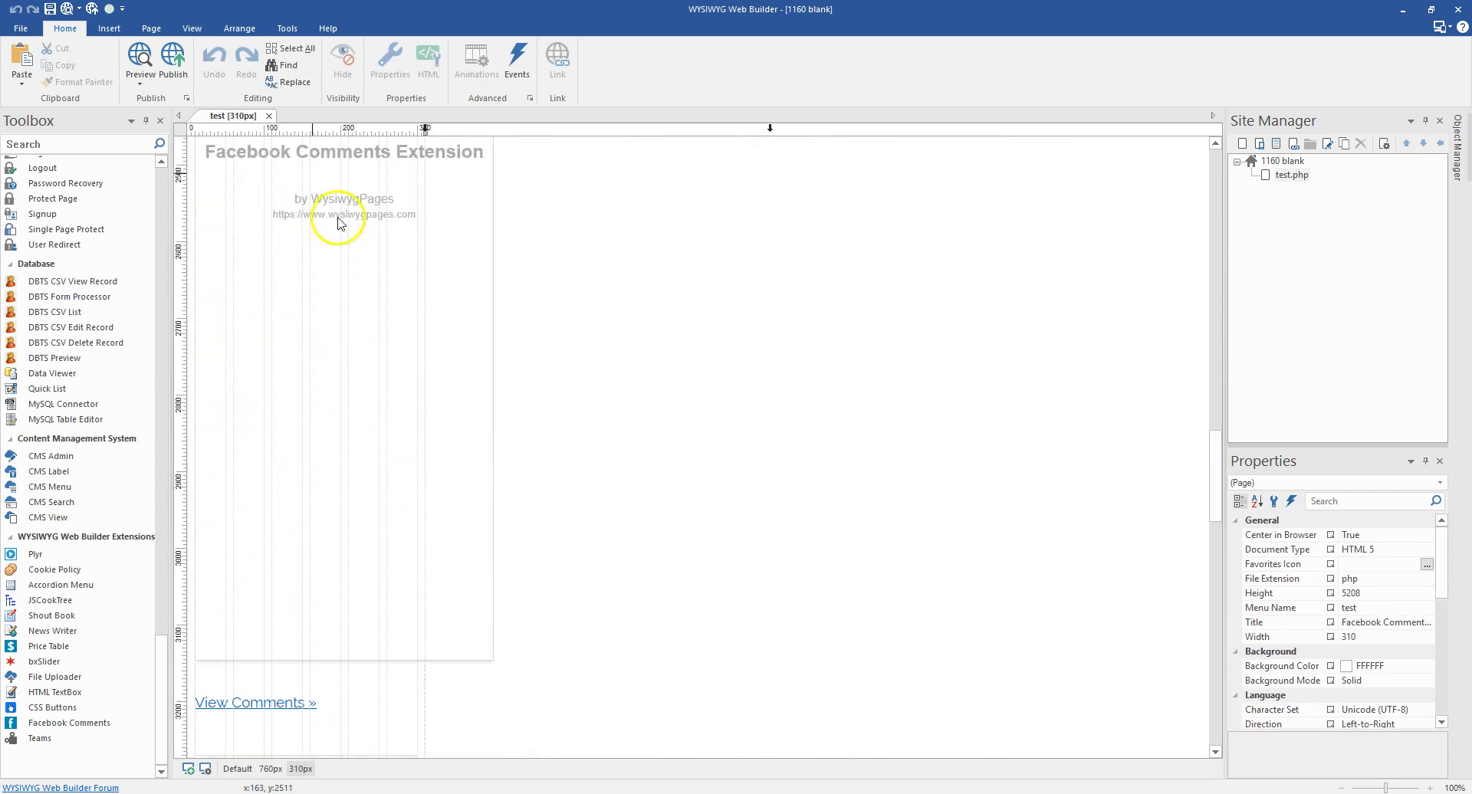
{"action": "left_click", "coordinate": [476, 302]}
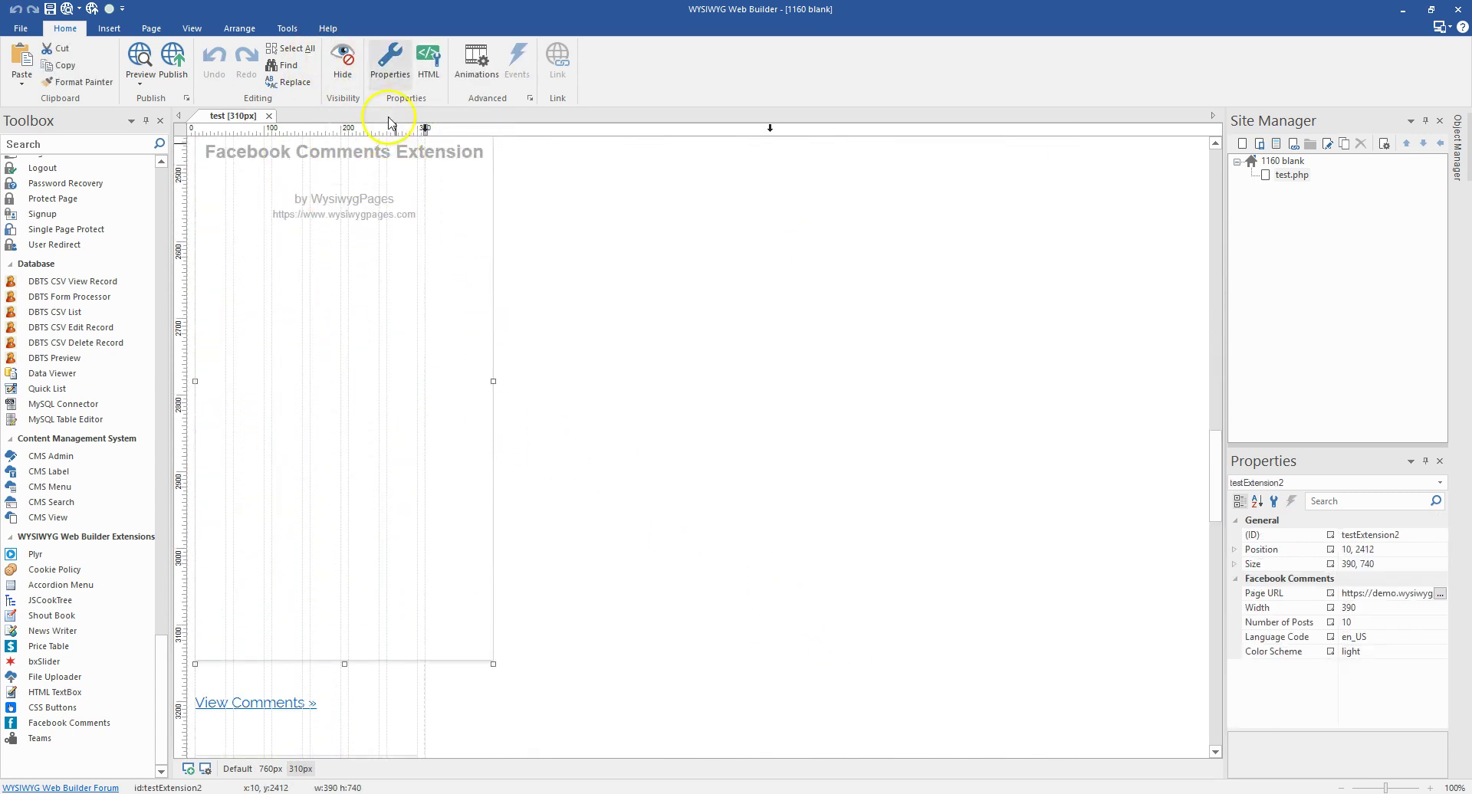
{"action": "scroll", "coordinate": [959, 549], "scroll_direction": "up", "scroll_amount": 11}
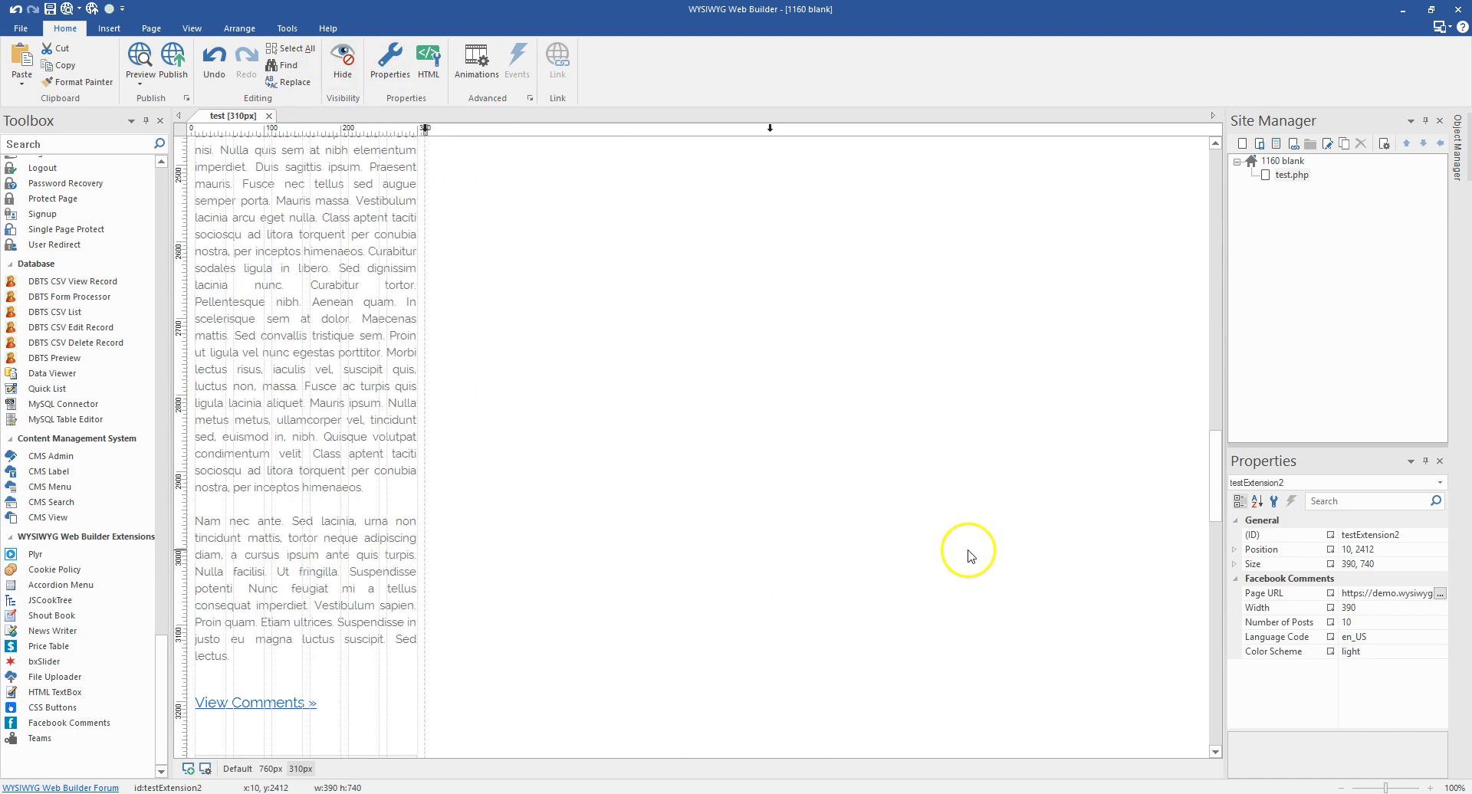
{"action": "scroll", "coordinate": [716, 518], "scroll_direction": "down", "scroll_amount": 20}
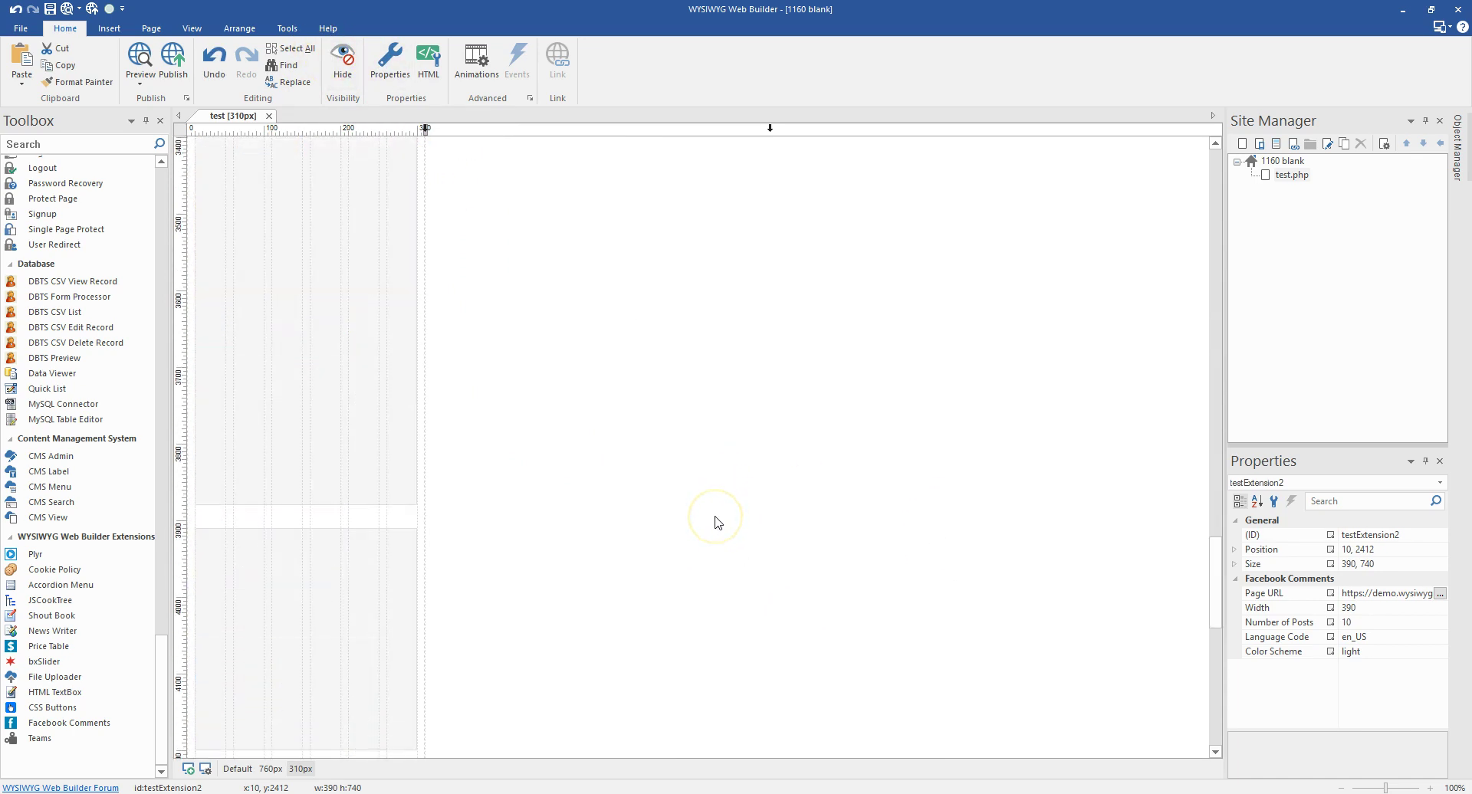
{"action": "scroll", "coordinate": [717, 523], "scroll_direction": "down", "scroll_amount": 1}
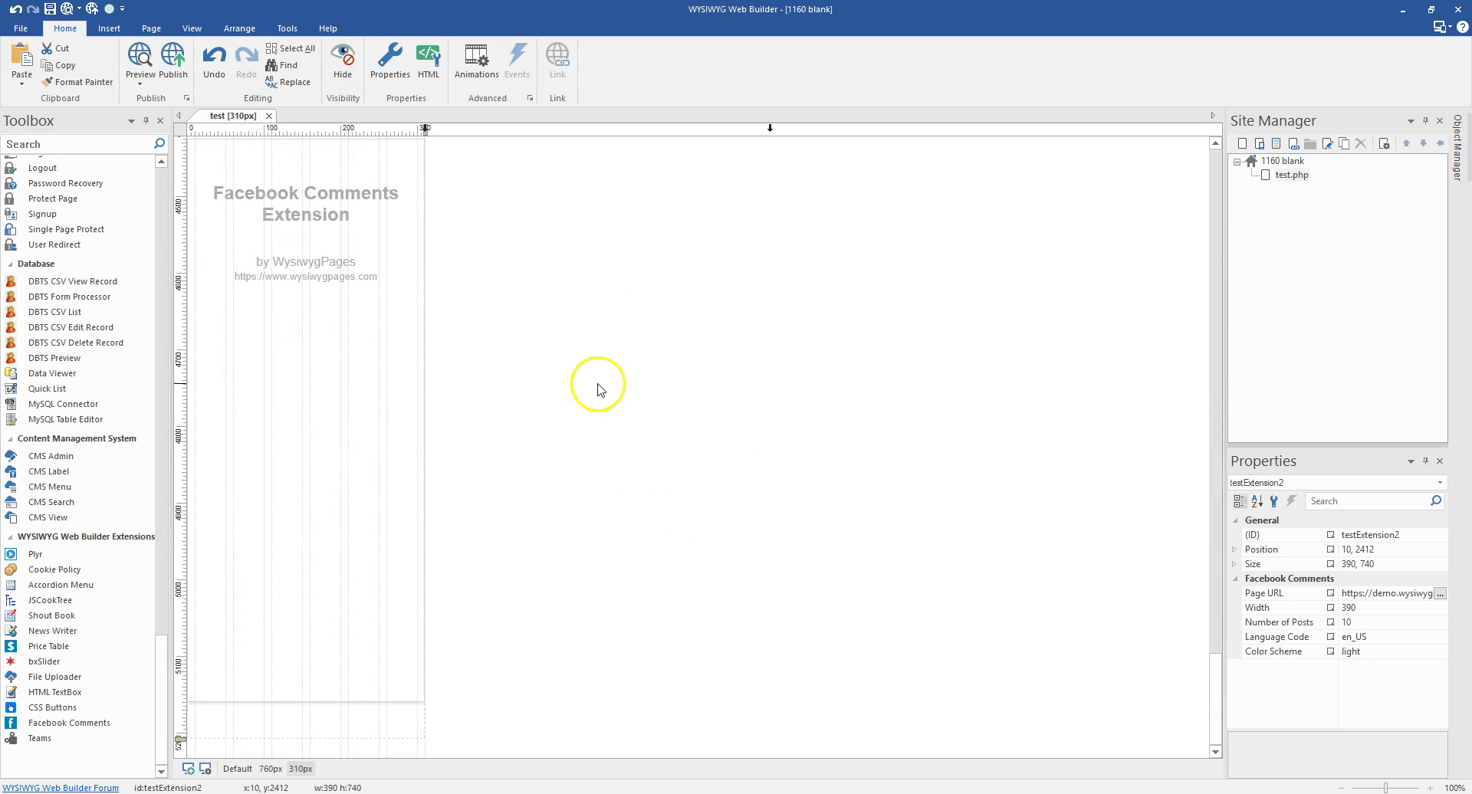
{"action": "left_click", "coordinate": [369, 379]}
Clone and hide testExtension1, then set the clone testExtension3's comments width to 310
{"action": "right_click", "coordinate": [369, 342]}
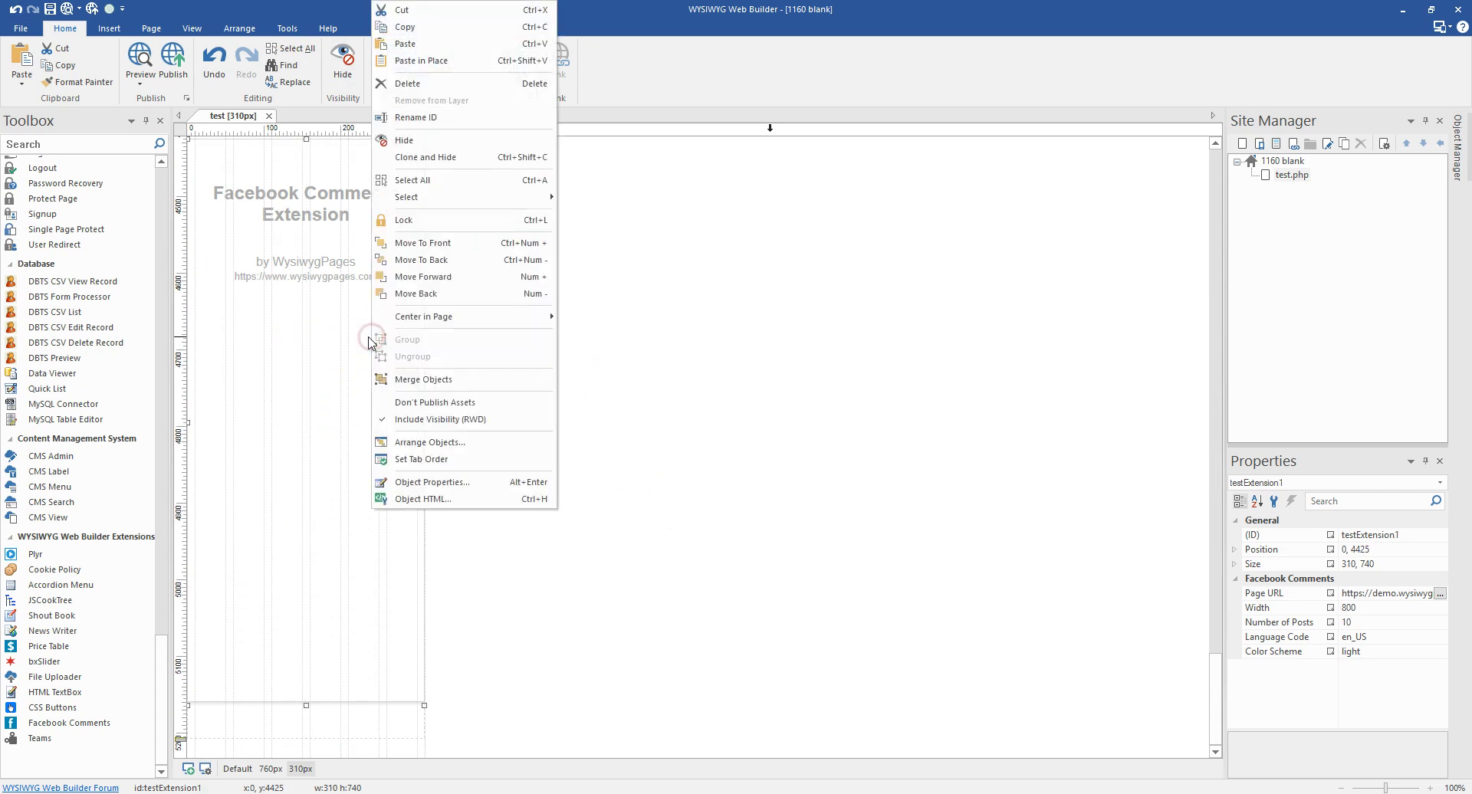
{"action": "left_click", "coordinate": [611, 240]}
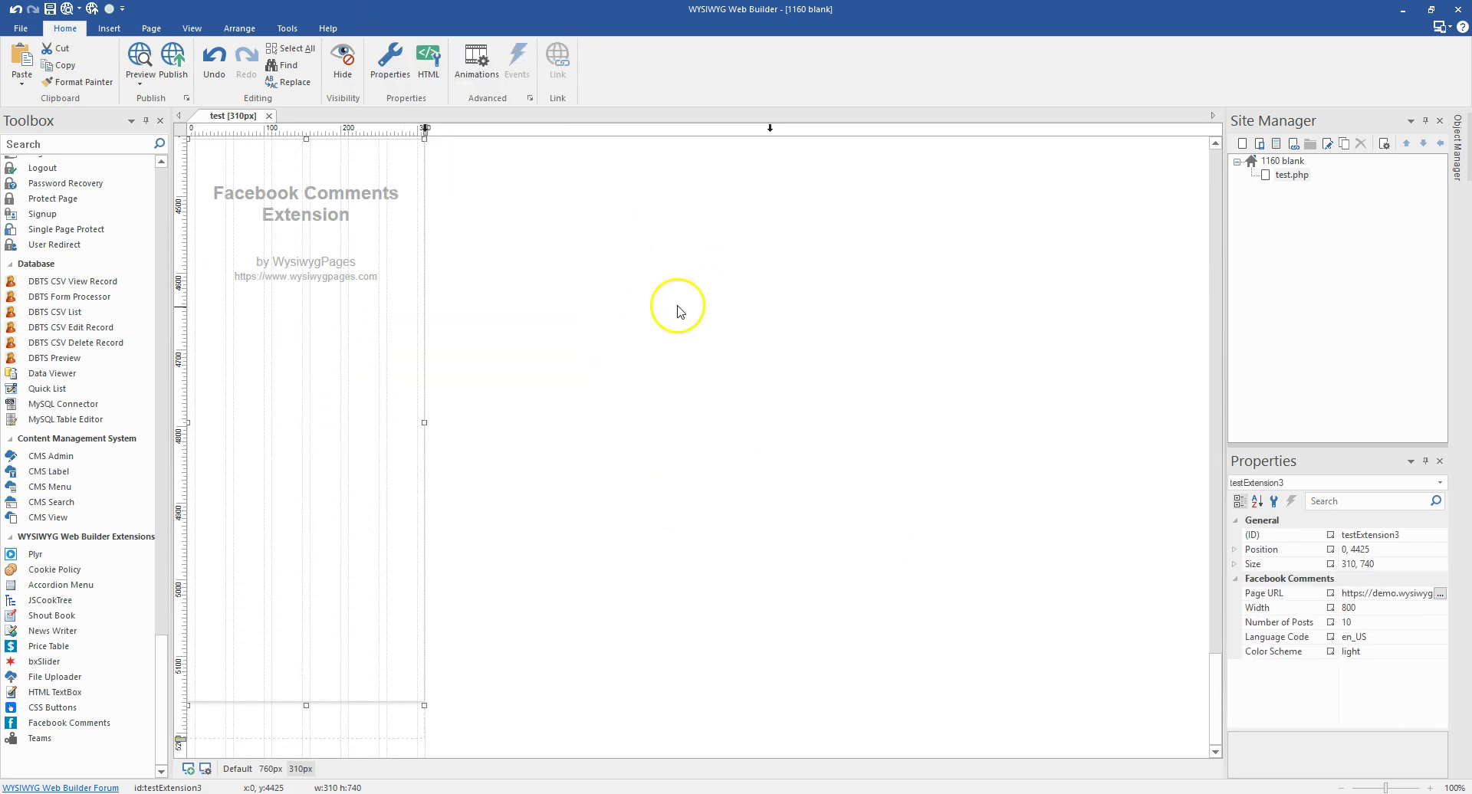
{"action": "left_click", "coordinate": [410, 262]}
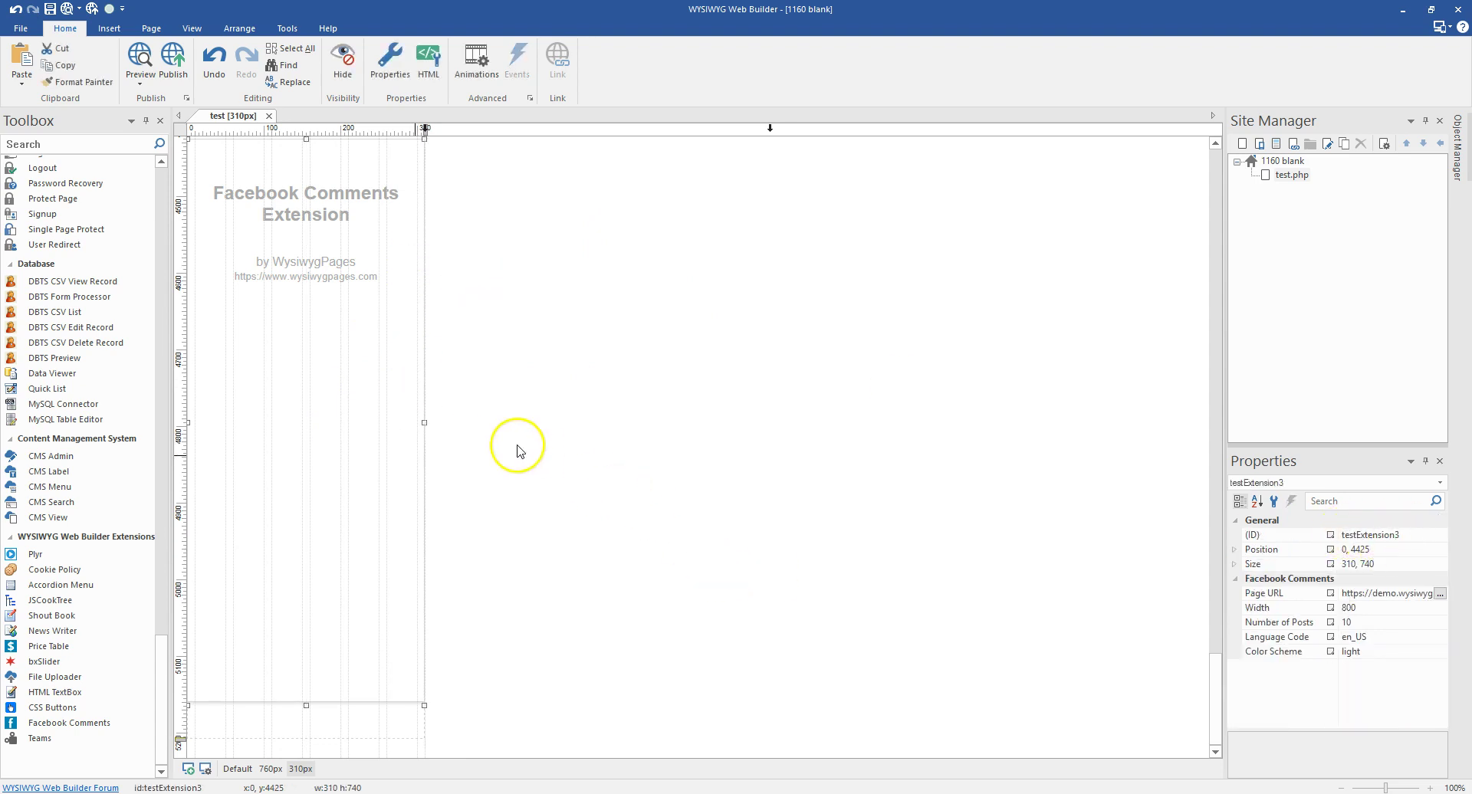
{"action": "double_click", "coordinate": [308, 395]}
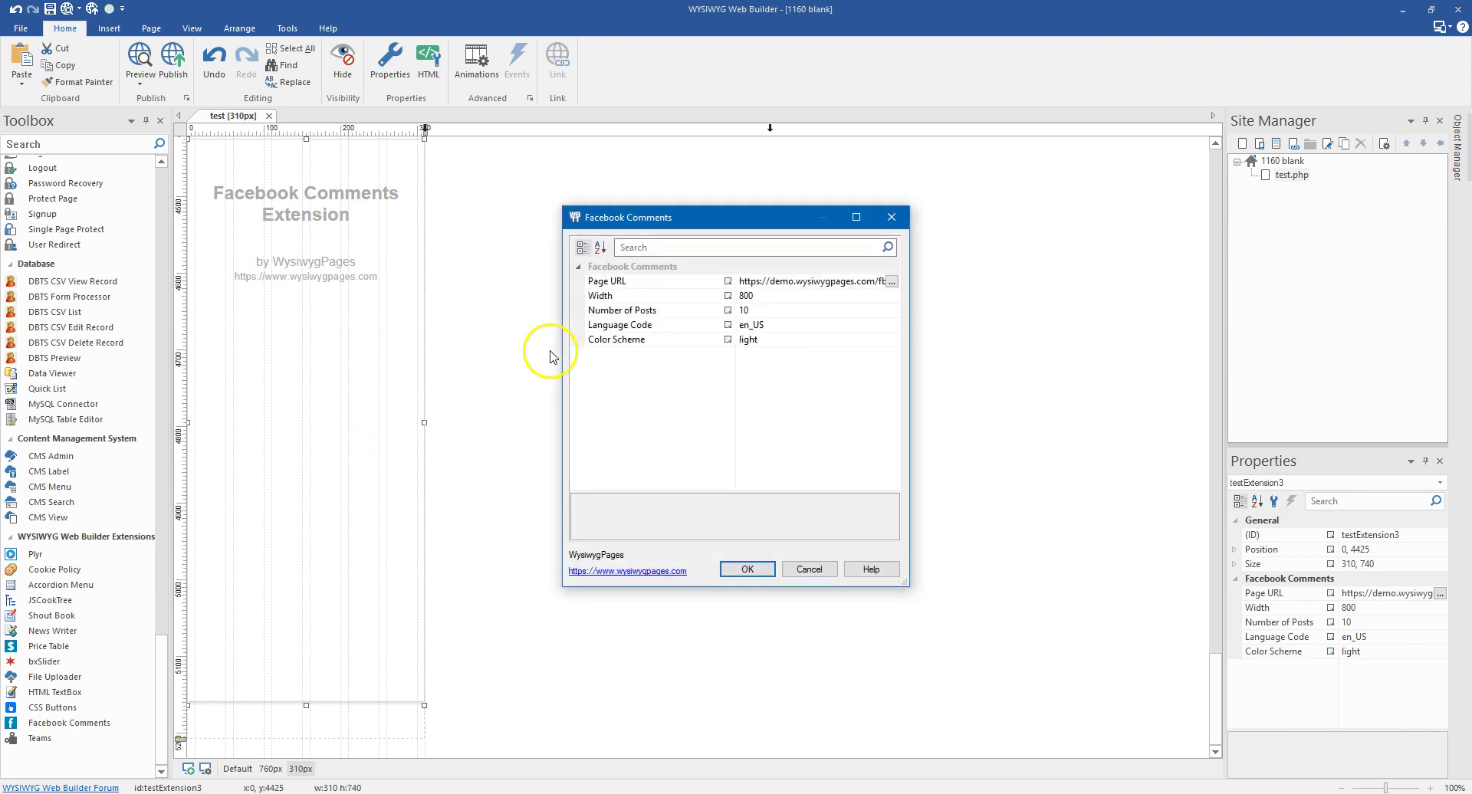
{"action": "left_click", "coordinate": [647, 295]}
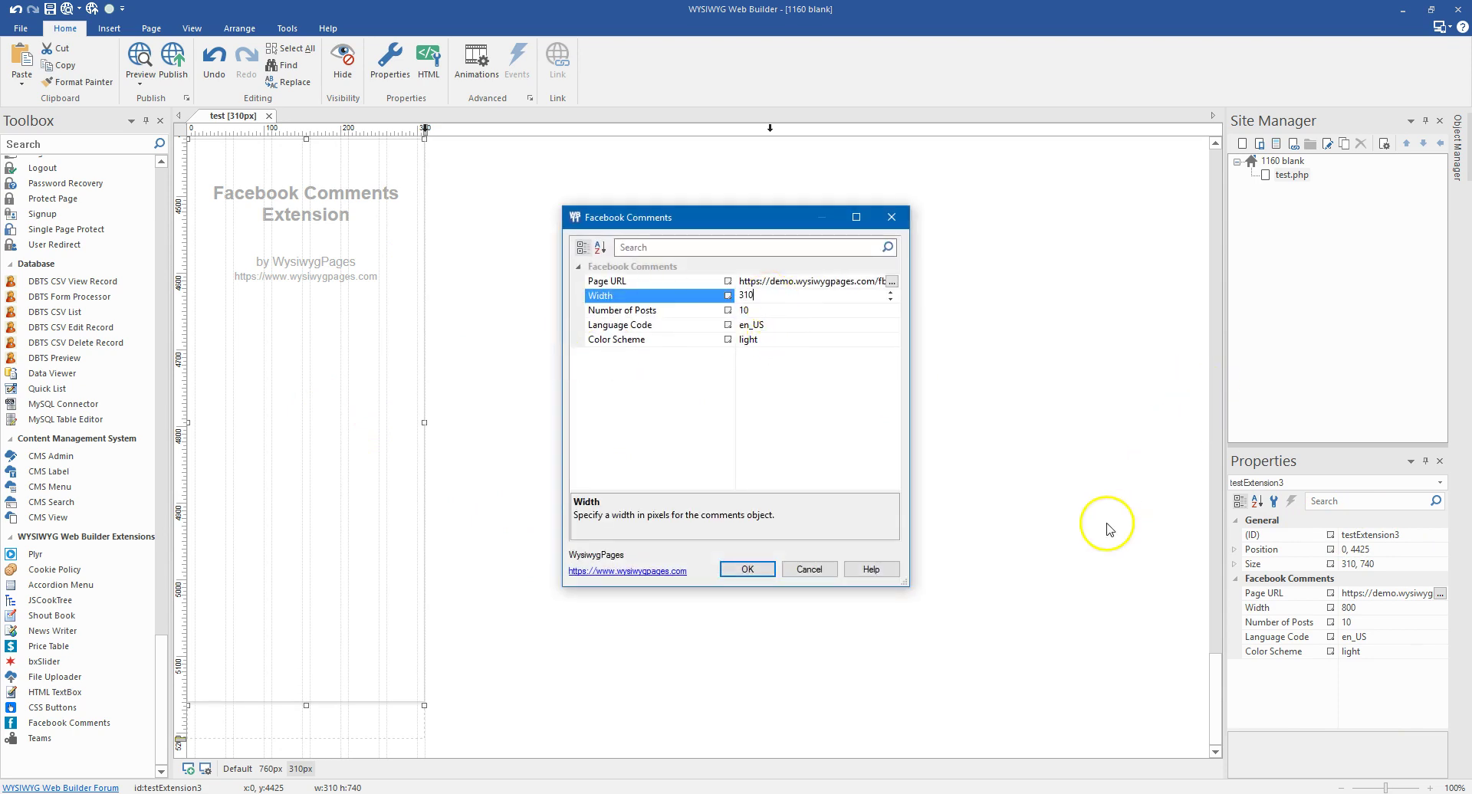
{"action": "left_click", "coordinate": [747, 569]}
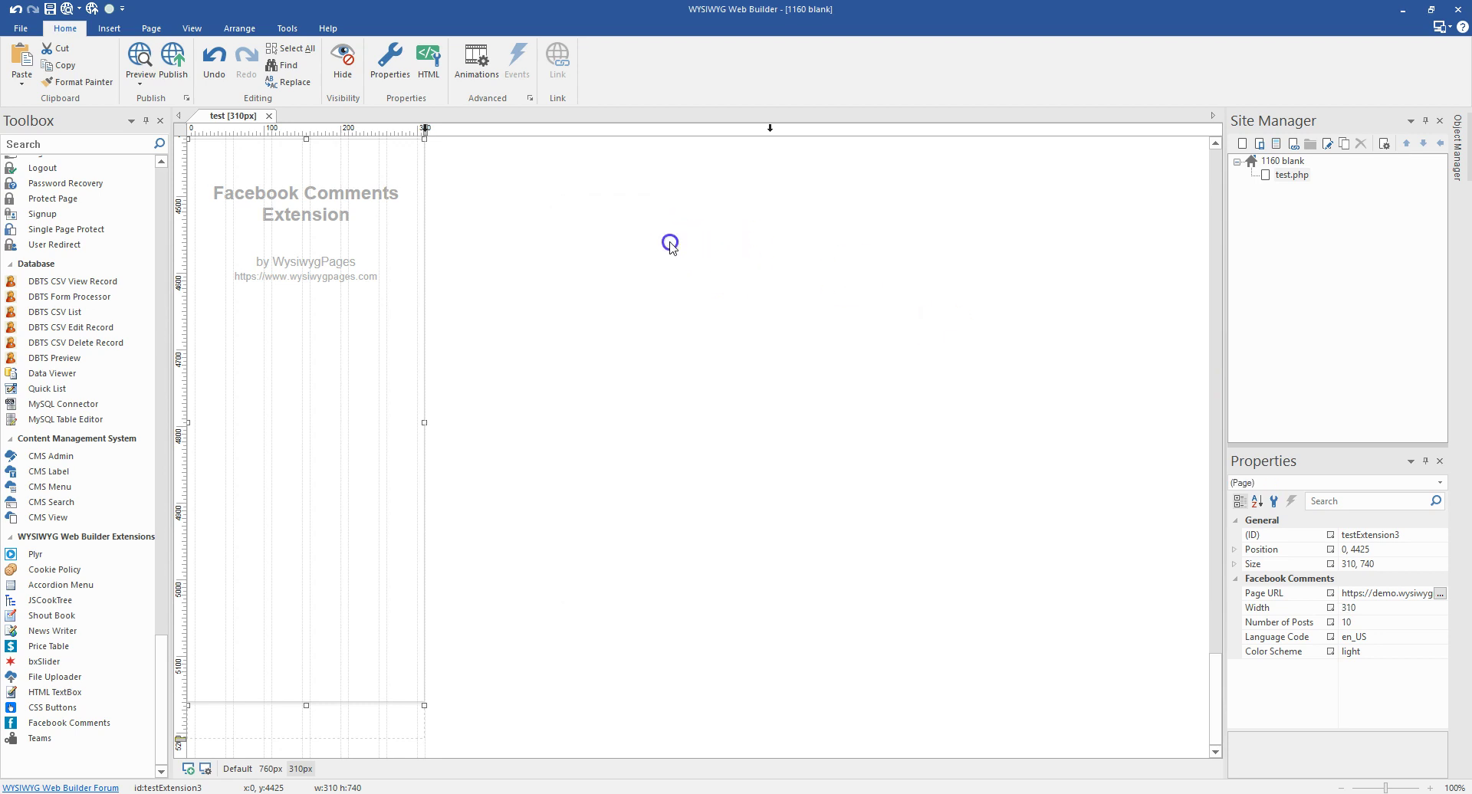
Deselect the comments box, return to the page top, and show the Default 1160px layout
{"action": "left_click", "coordinate": [856, 420]}
{"action": "scroll", "coordinate": [694, 534], "scroll_direction": "up", "scroll_amount": 3}
{"action": "scroll", "coordinate": [694, 535], "scroll_direction": "up", "scroll_amount": 20}
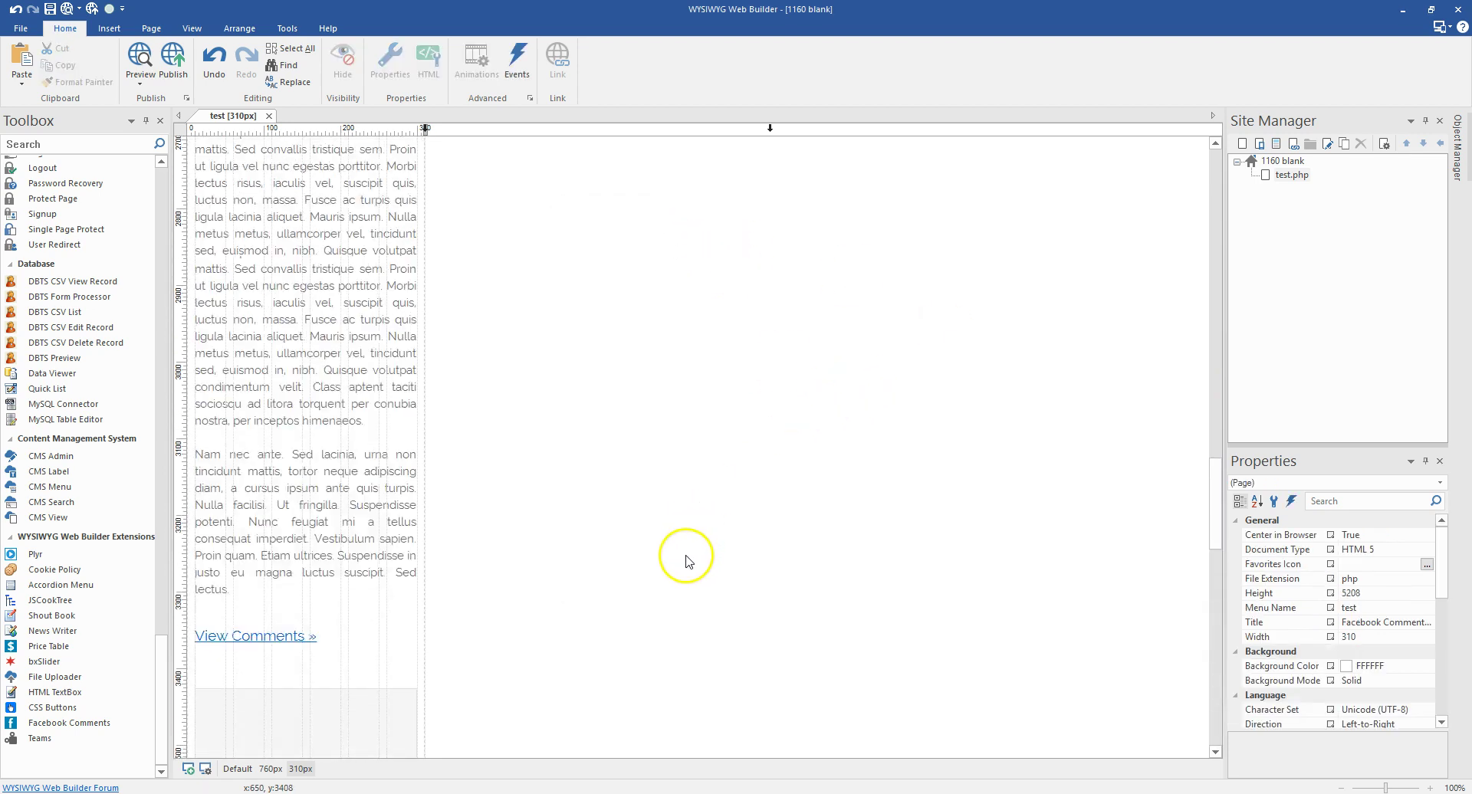
{"action": "scroll", "coordinate": [684, 566], "scroll_direction": "down", "scroll_amount": 20}
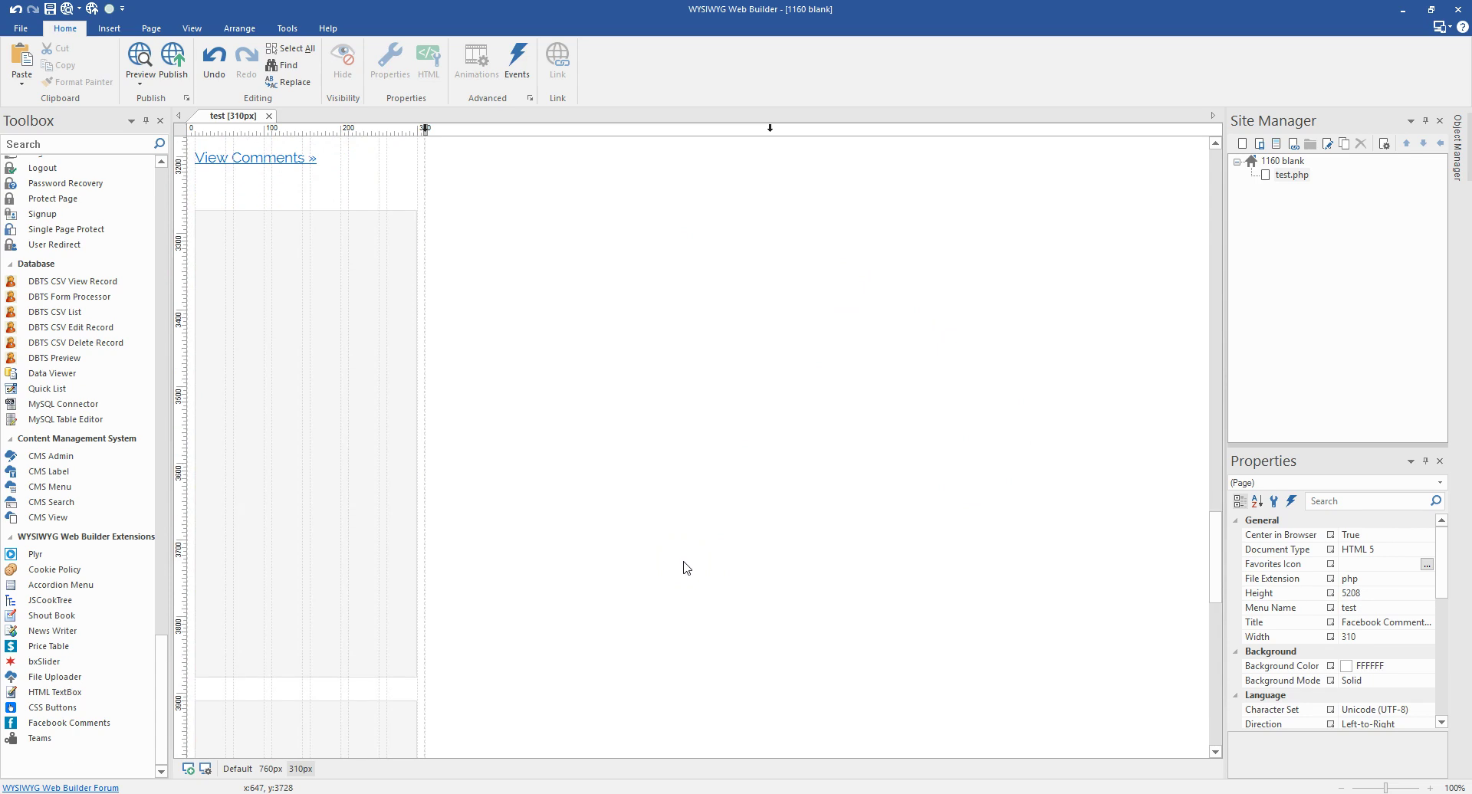
{"action": "scroll", "coordinate": [685, 567], "scroll_direction": "up", "scroll_amount": 9}
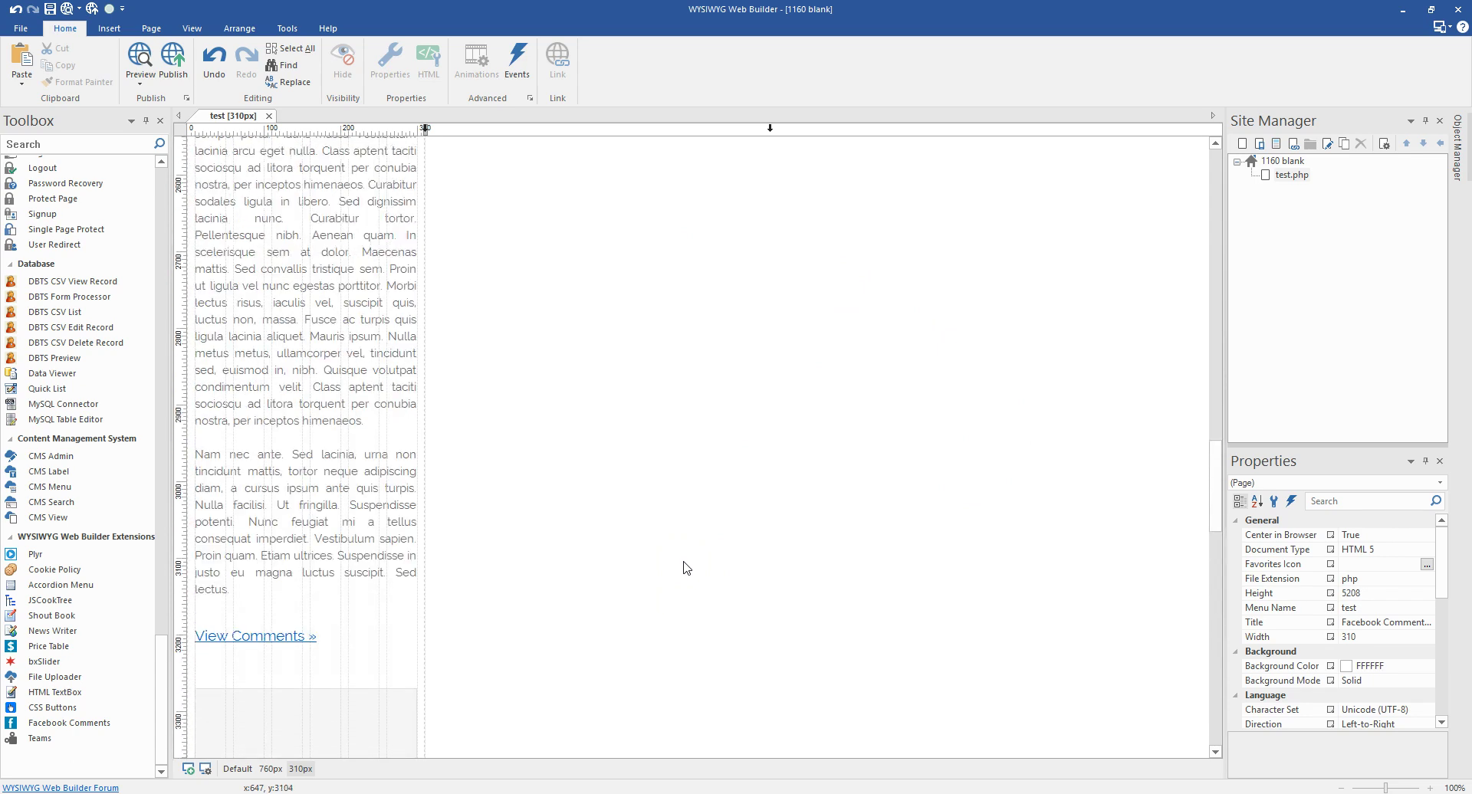
{"action": "scroll", "coordinate": [685, 568], "scroll_direction": "down", "scroll_amount": 4}
{"action": "scroll", "coordinate": [463, 443], "scroll_direction": "down", "scroll_amount": 8}
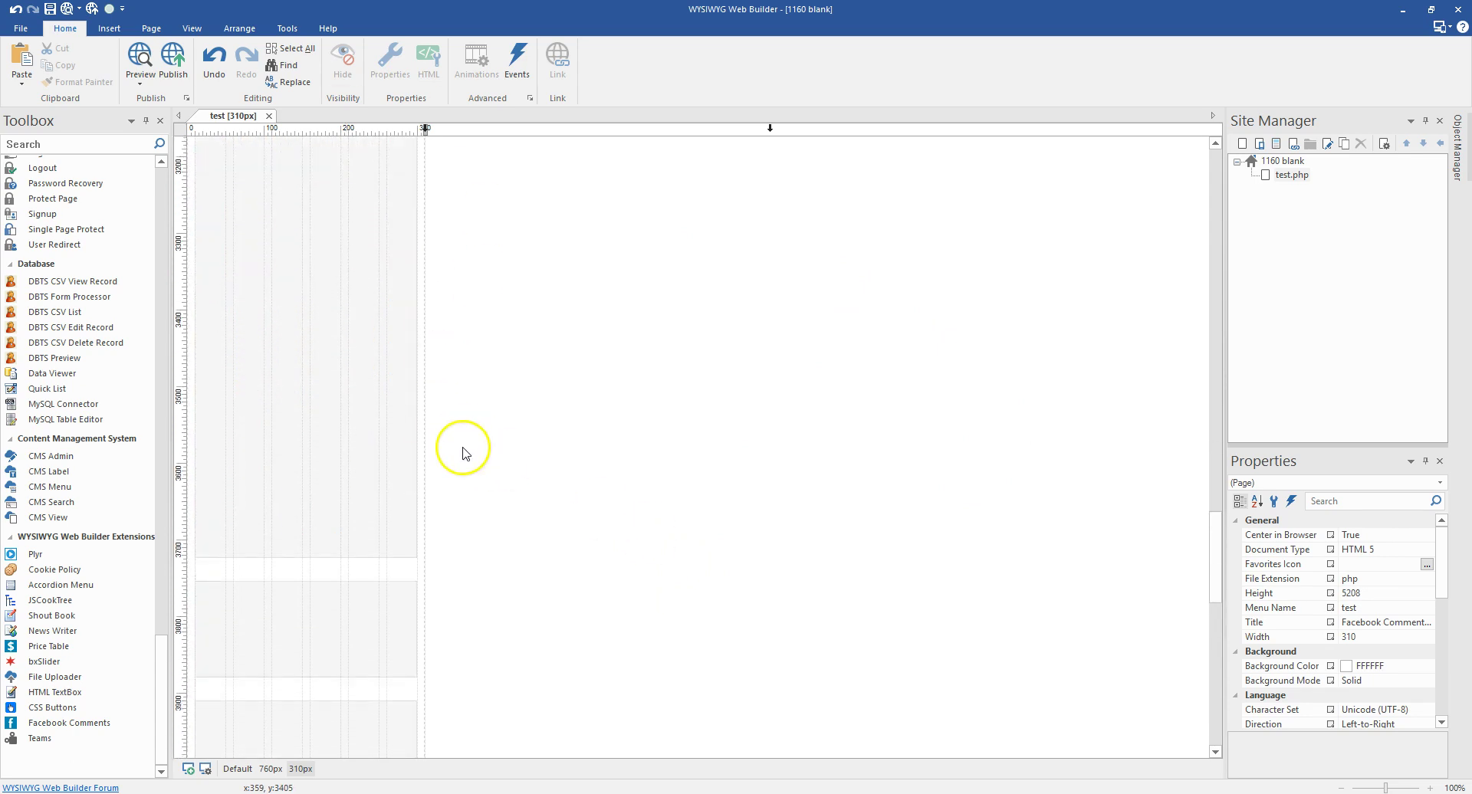
{"action": "scroll", "coordinate": [500, 579], "scroll_direction": "up", "scroll_amount": 6}
{"action": "scroll", "coordinate": [319, 355], "scroll_direction": "up", "scroll_amount": 6}
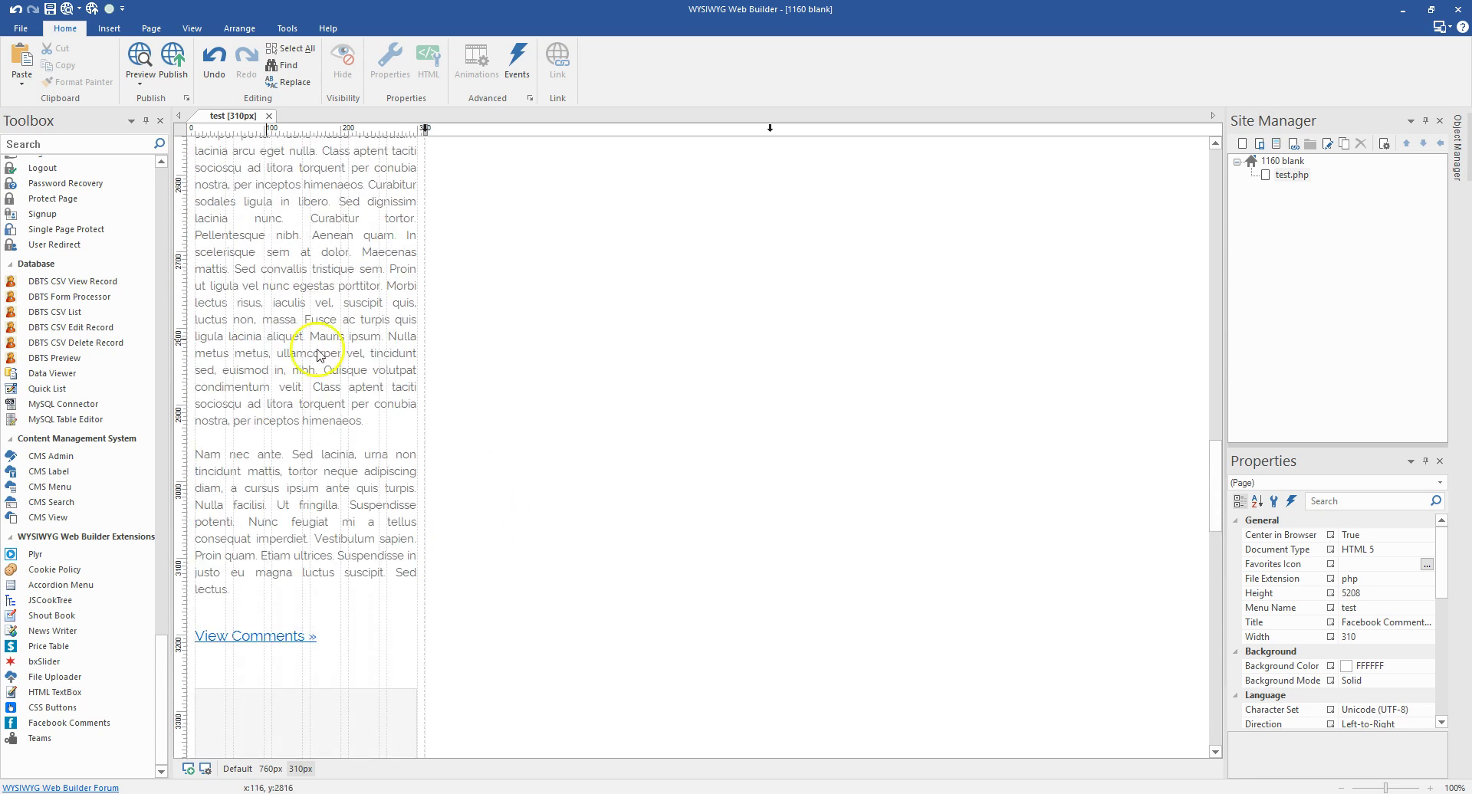
{"action": "scroll", "coordinate": [283, 589], "scroll_direction": "down", "scroll_amount": 14}
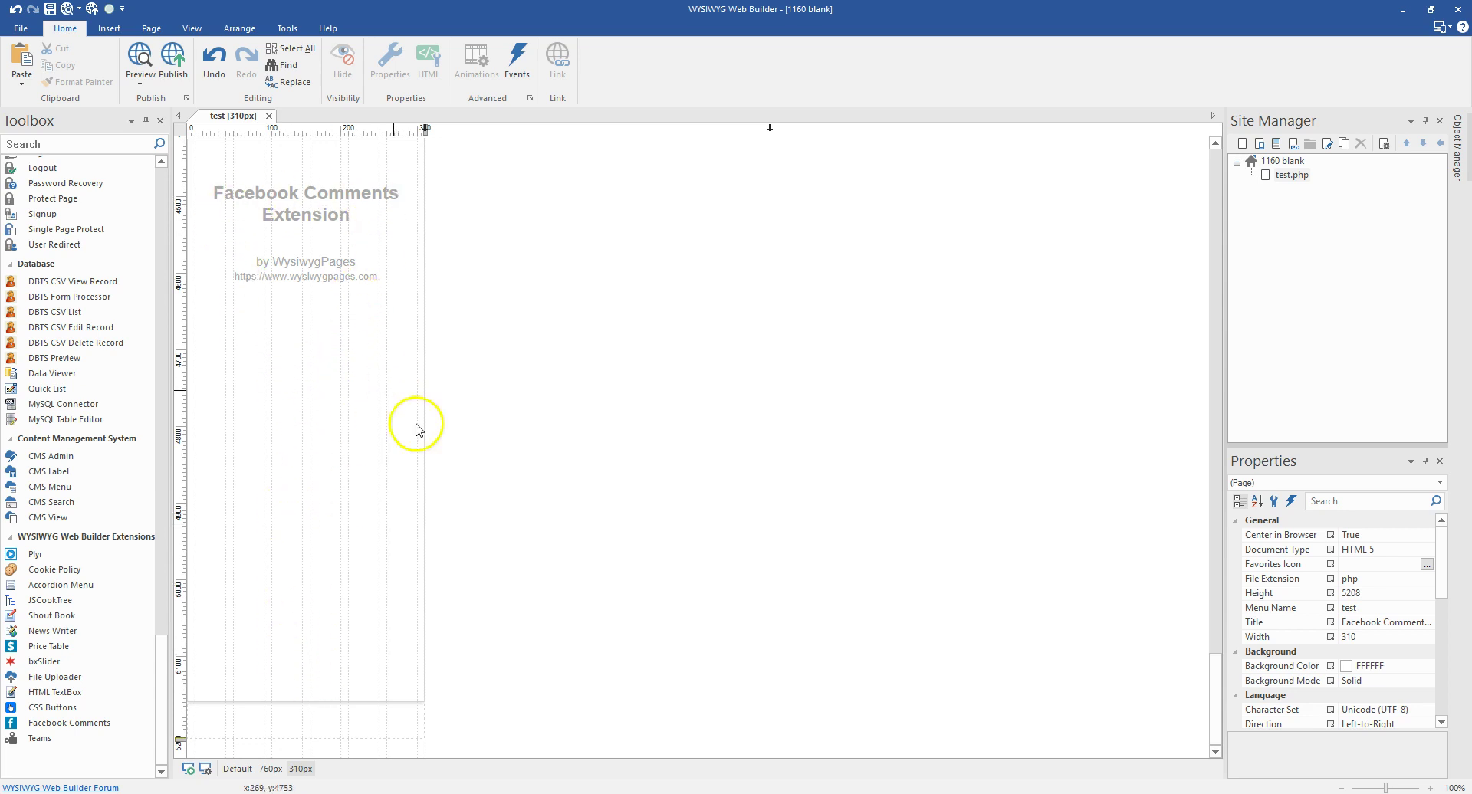
{"action": "scroll", "coordinate": [479, 451], "scroll_direction": "up", "scroll_amount": 6}
{"action": "scroll", "coordinate": [480, 452], "scroll_direction": "up", "scroll_amount": 3}
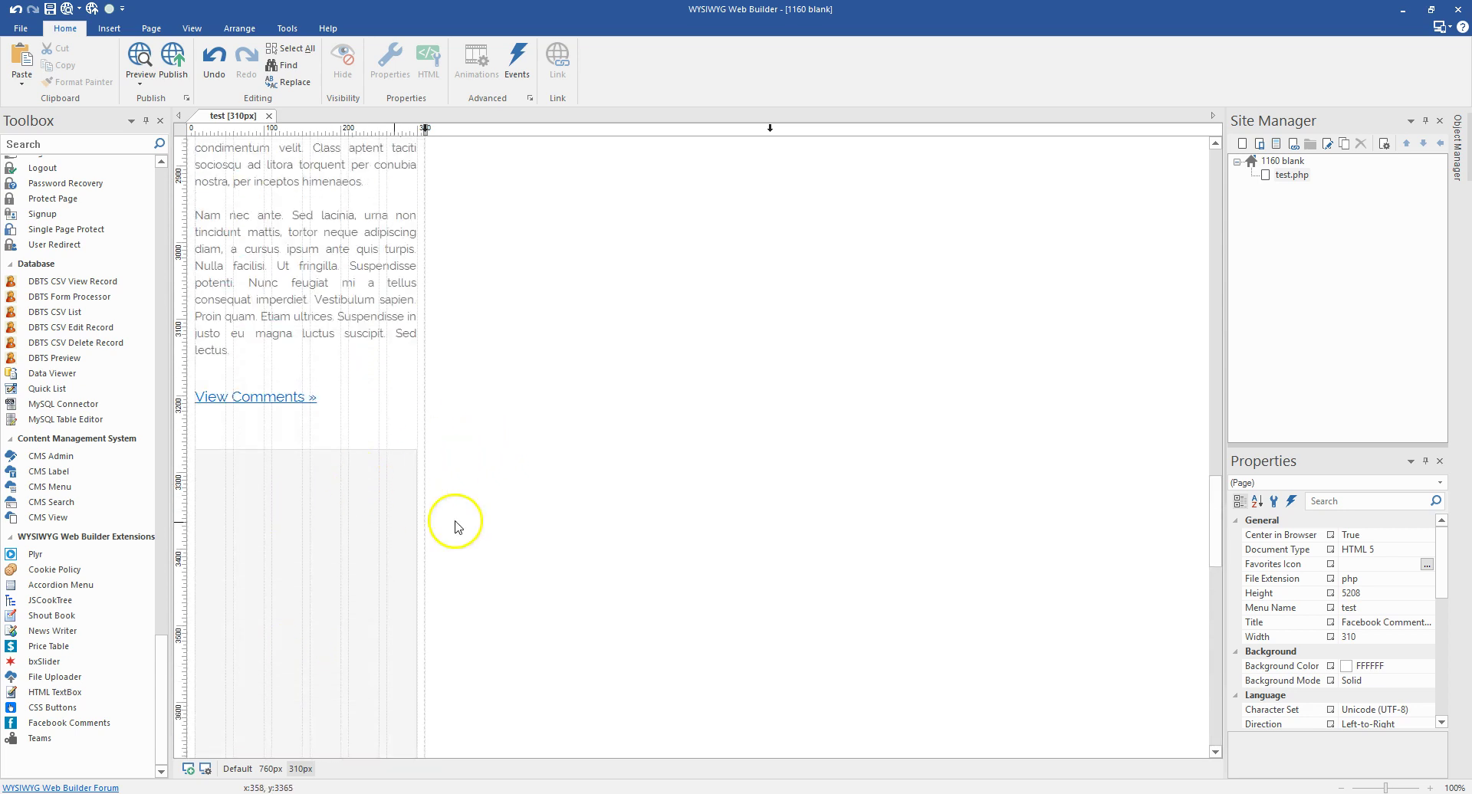
{"action": "scroll", "coordinate": [378, 404], "scroll_direction": "down", "scroll_amount": 9}
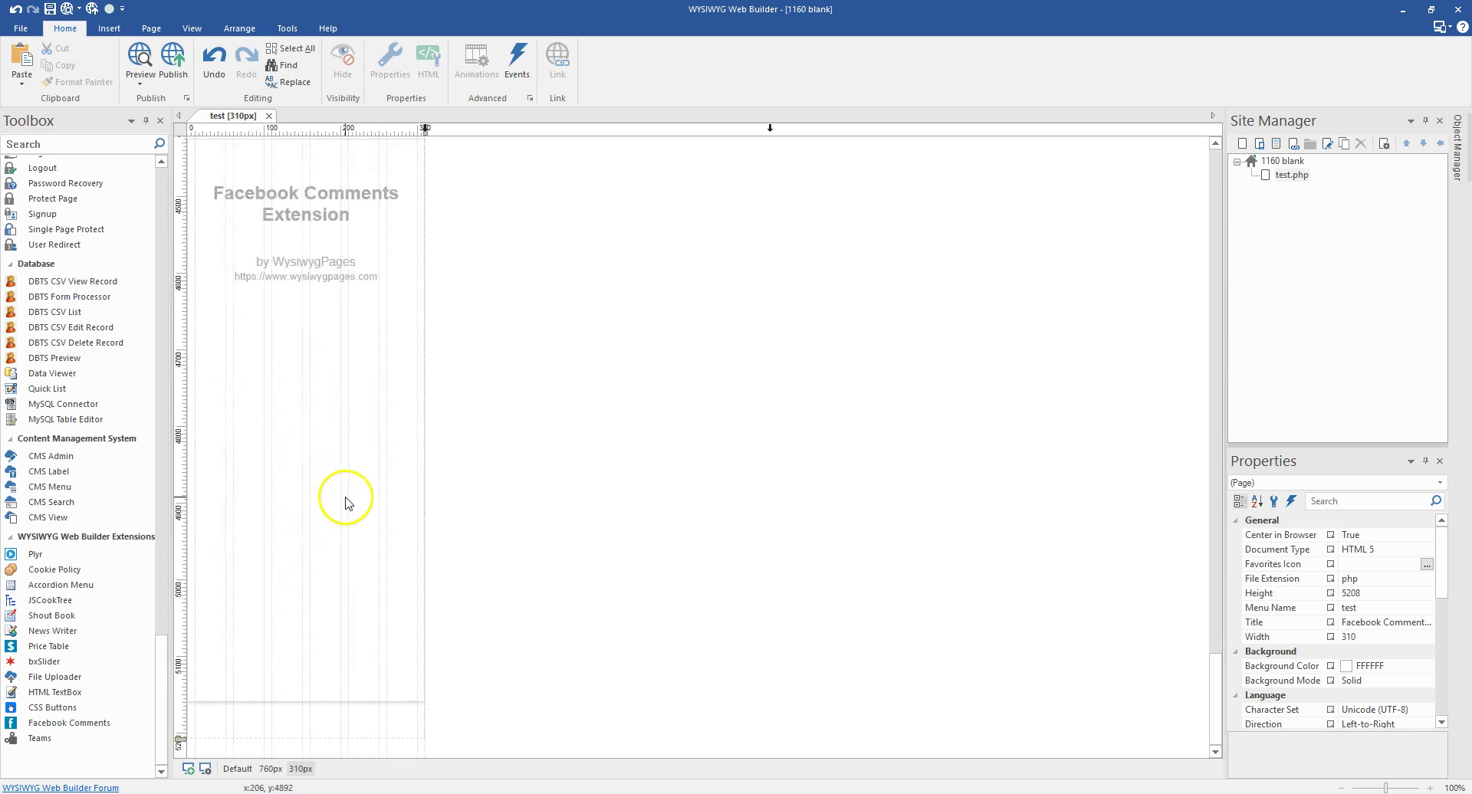
{"action": "scroll", "coordinate": [342, 558], "scroll_direction": "up", "scroll_amount": 17}
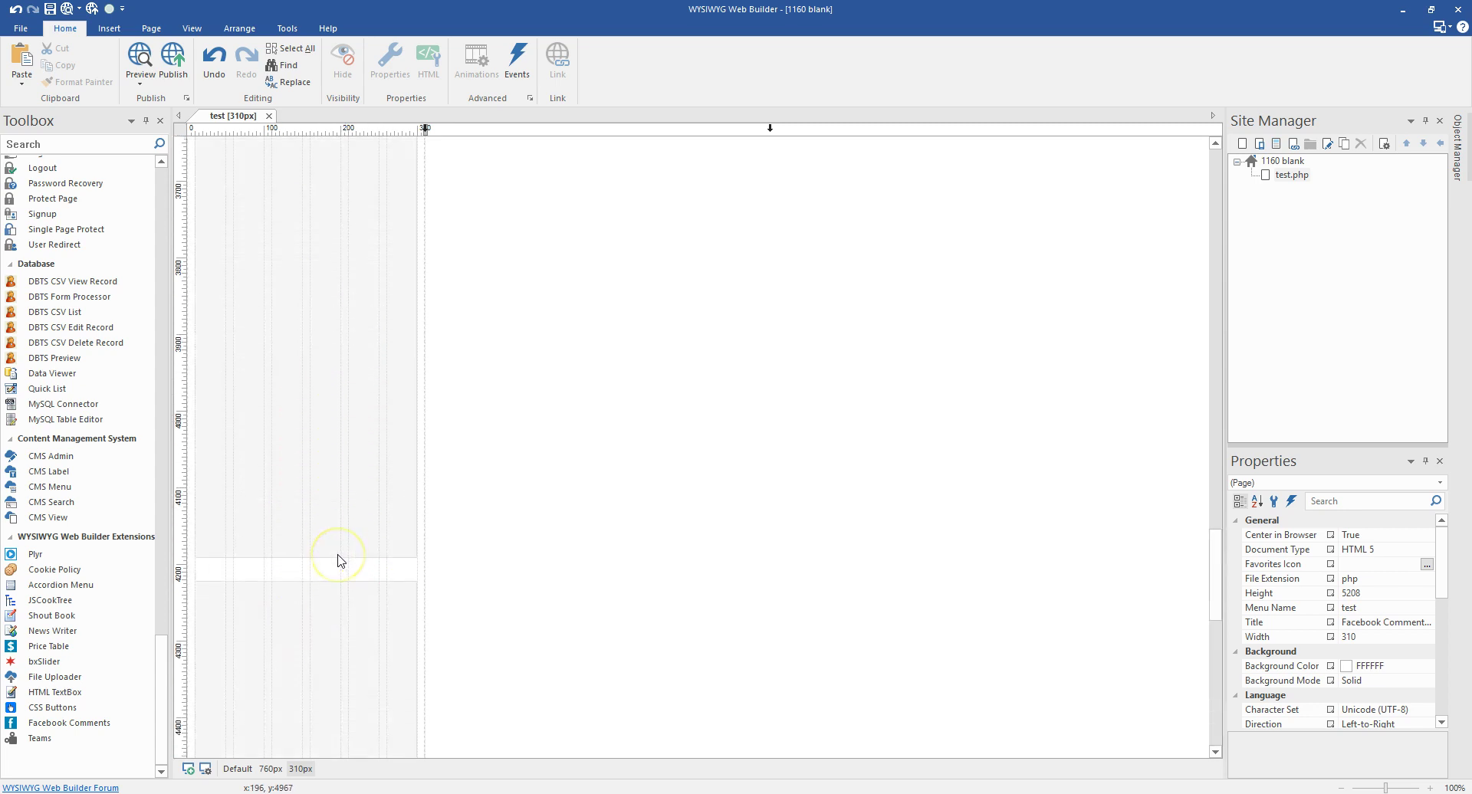
{"action": "scroll", "coordinate": [247, 536], "scroll_direction": "down", "scroll_amount": 17}
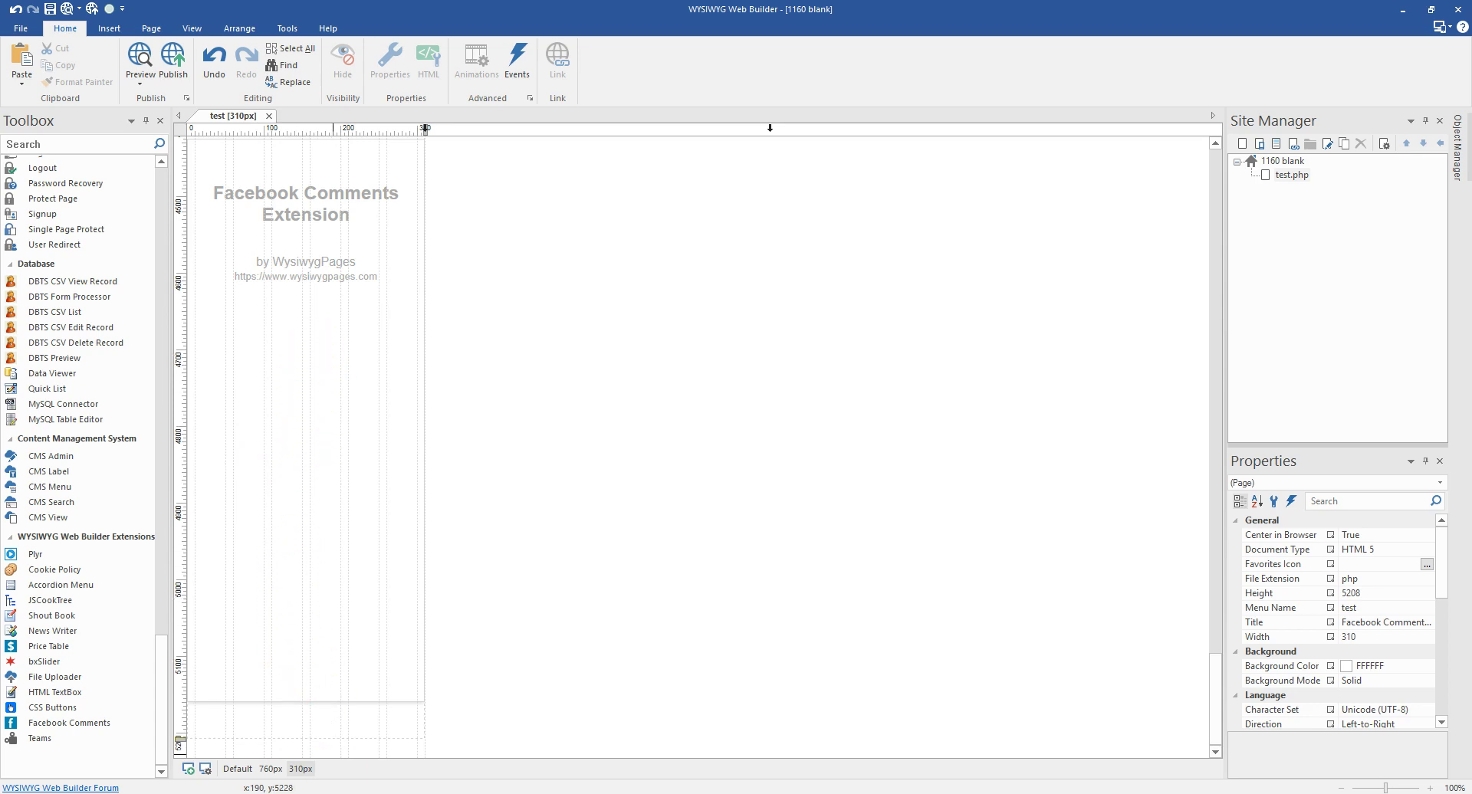
{"action": "scroll", "coordinate": [571, 375], "scroll_direction": "up", "scroll_amount": 8}
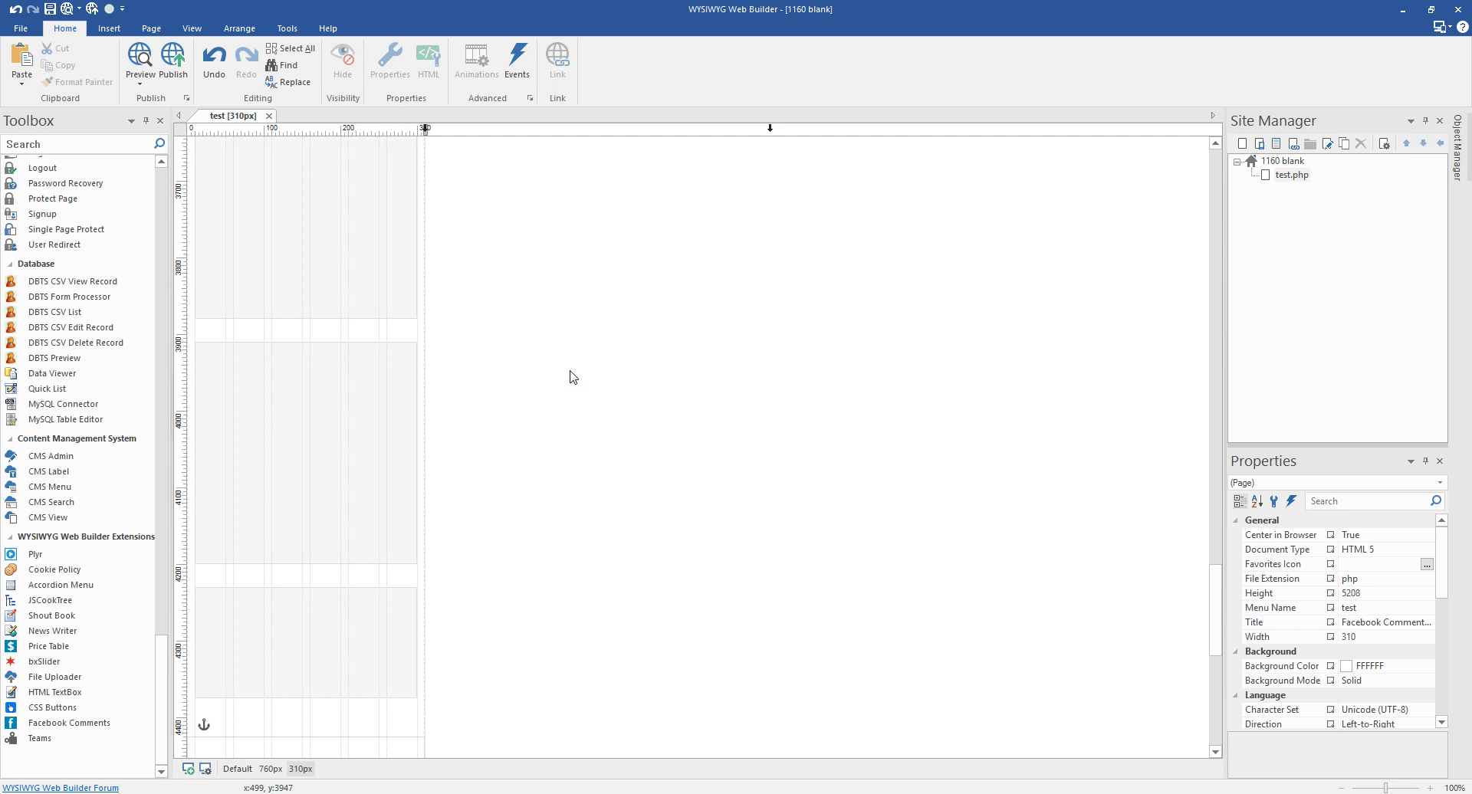
{"action": "scroll", "coordinate": [571, 376], "scroll_direction": "down", "scroll_amount": 8}
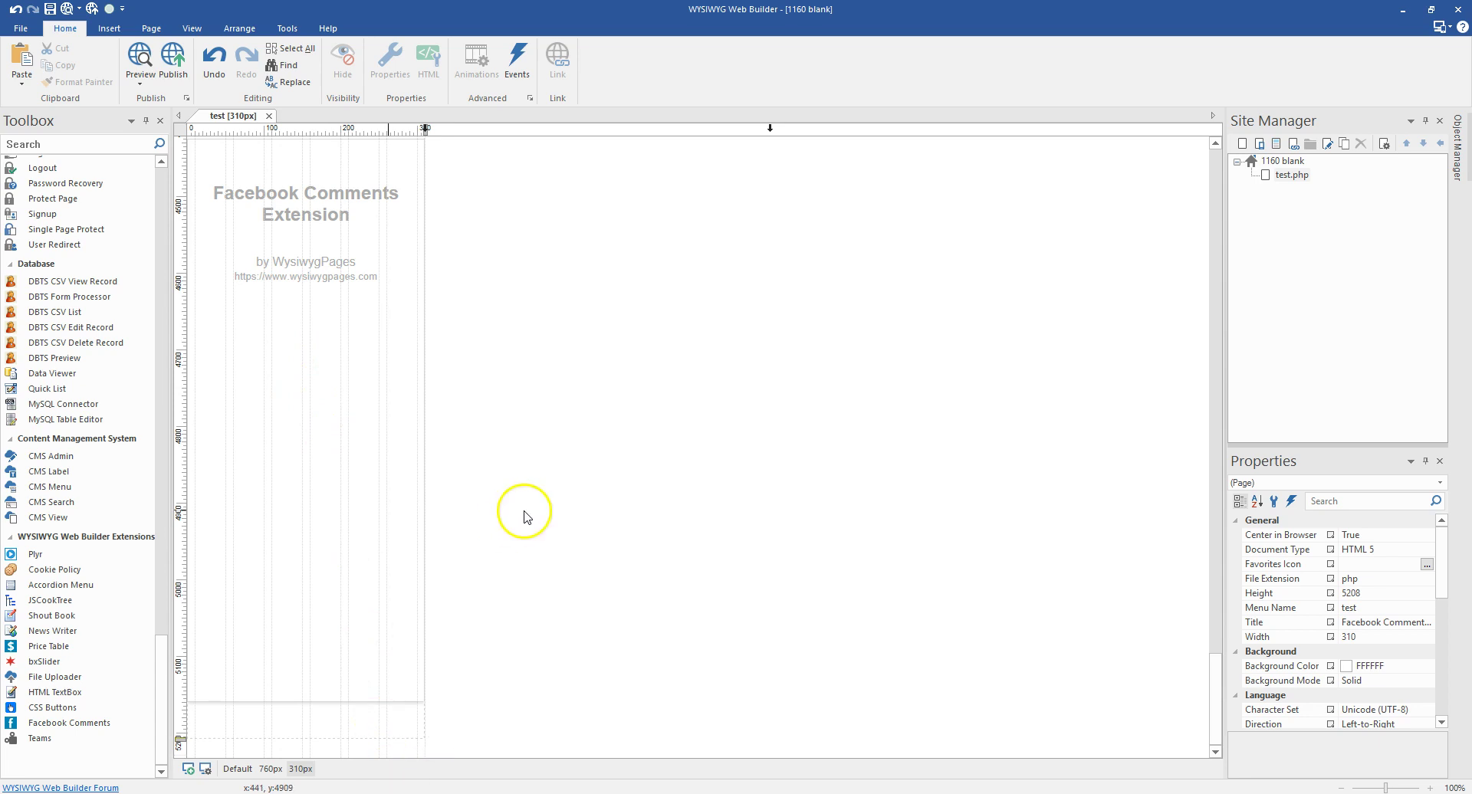
{"action": "scroll", "coordinate": [523, 516], "scroll_direction": "up", "scroll_amount": 14}
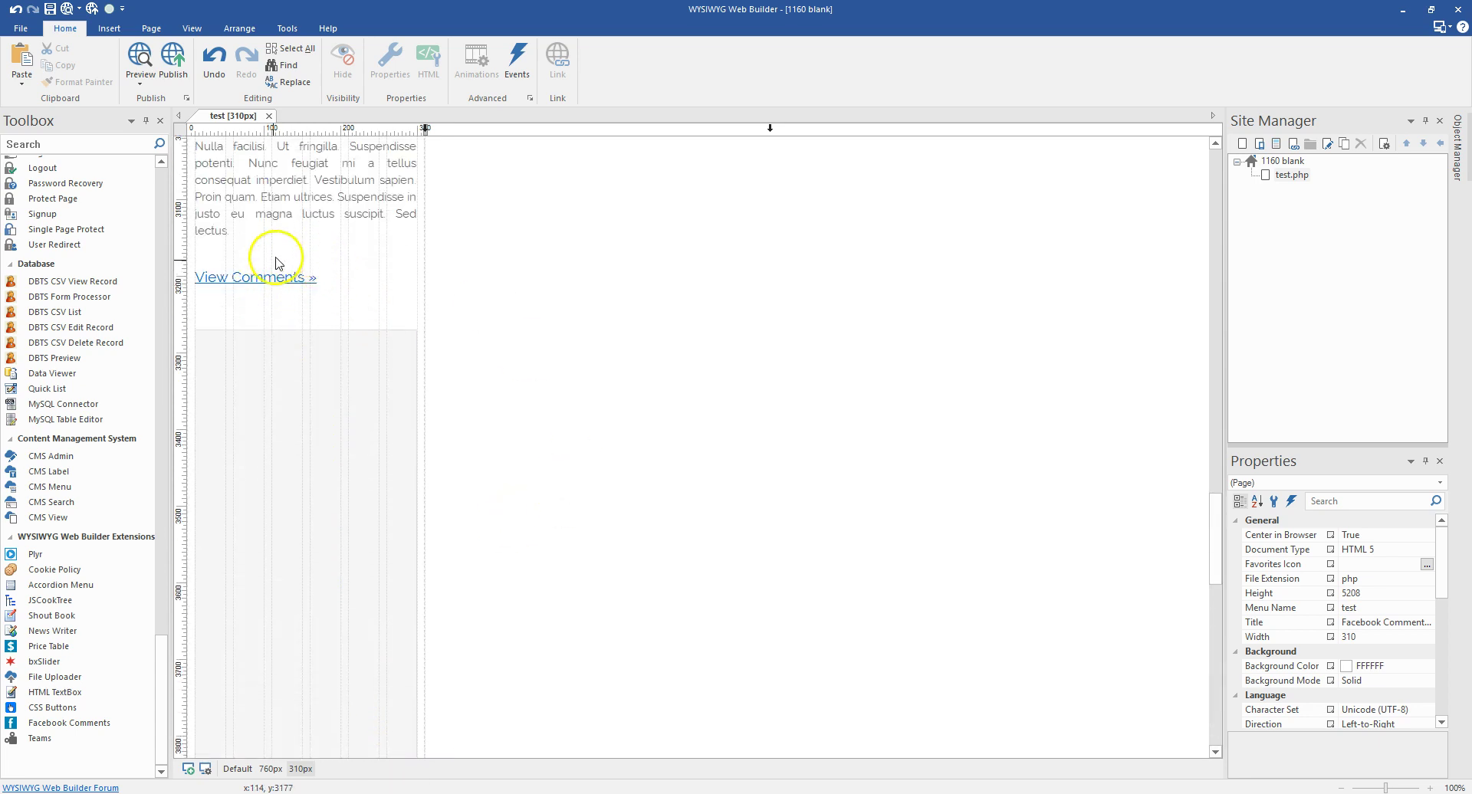
{"action": "scroll", "coordinate": [316, 299], "scroll_direction": "down", "scroll_amount": 14}
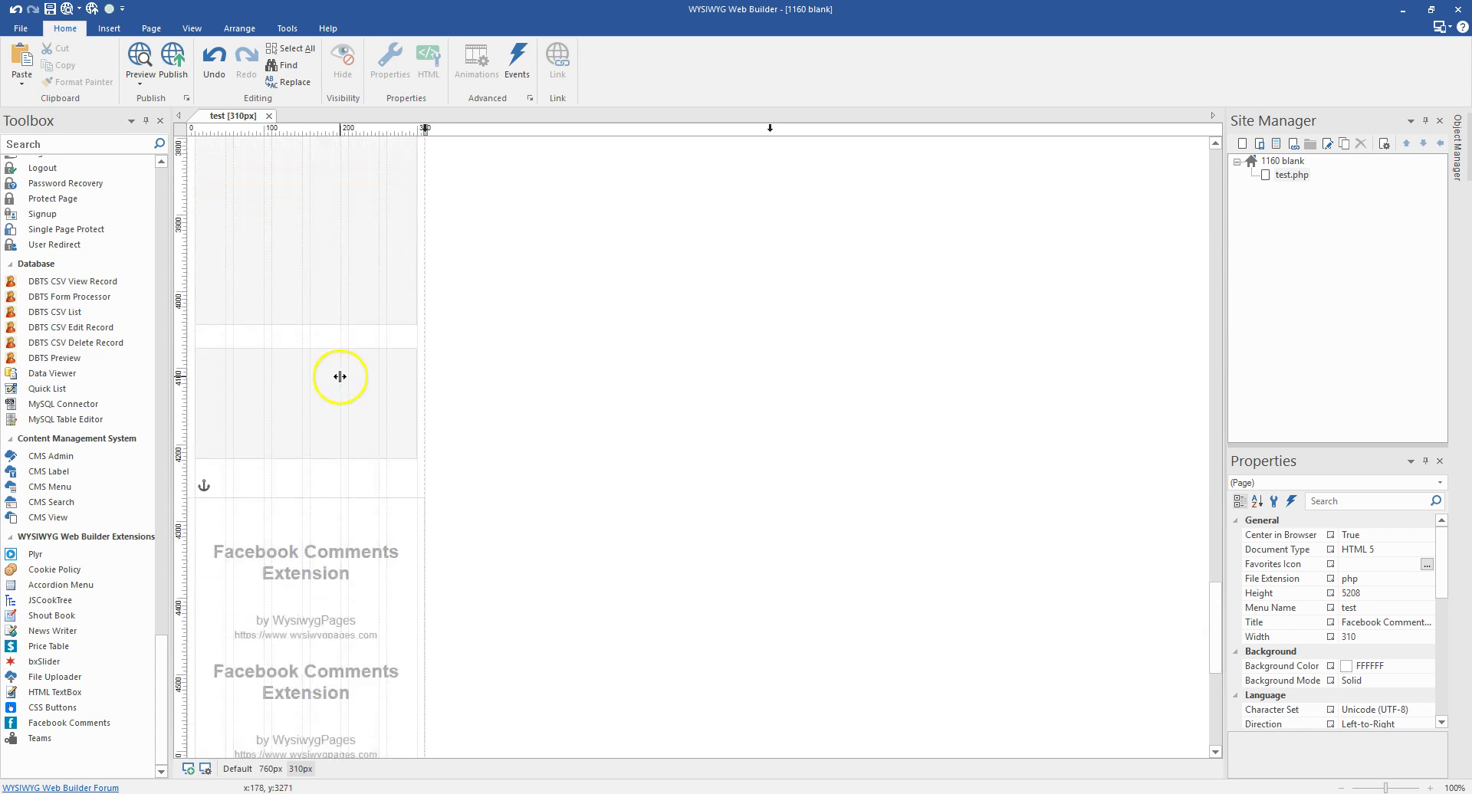
{"action": "scroll", "coordinate": [319, 430], "scroll_direction": "up", "scroll_amount": 2}
{"action": "scroll", "coordinate": [318, 433], "scroll_direction": "up", "scroll_amount": 11}
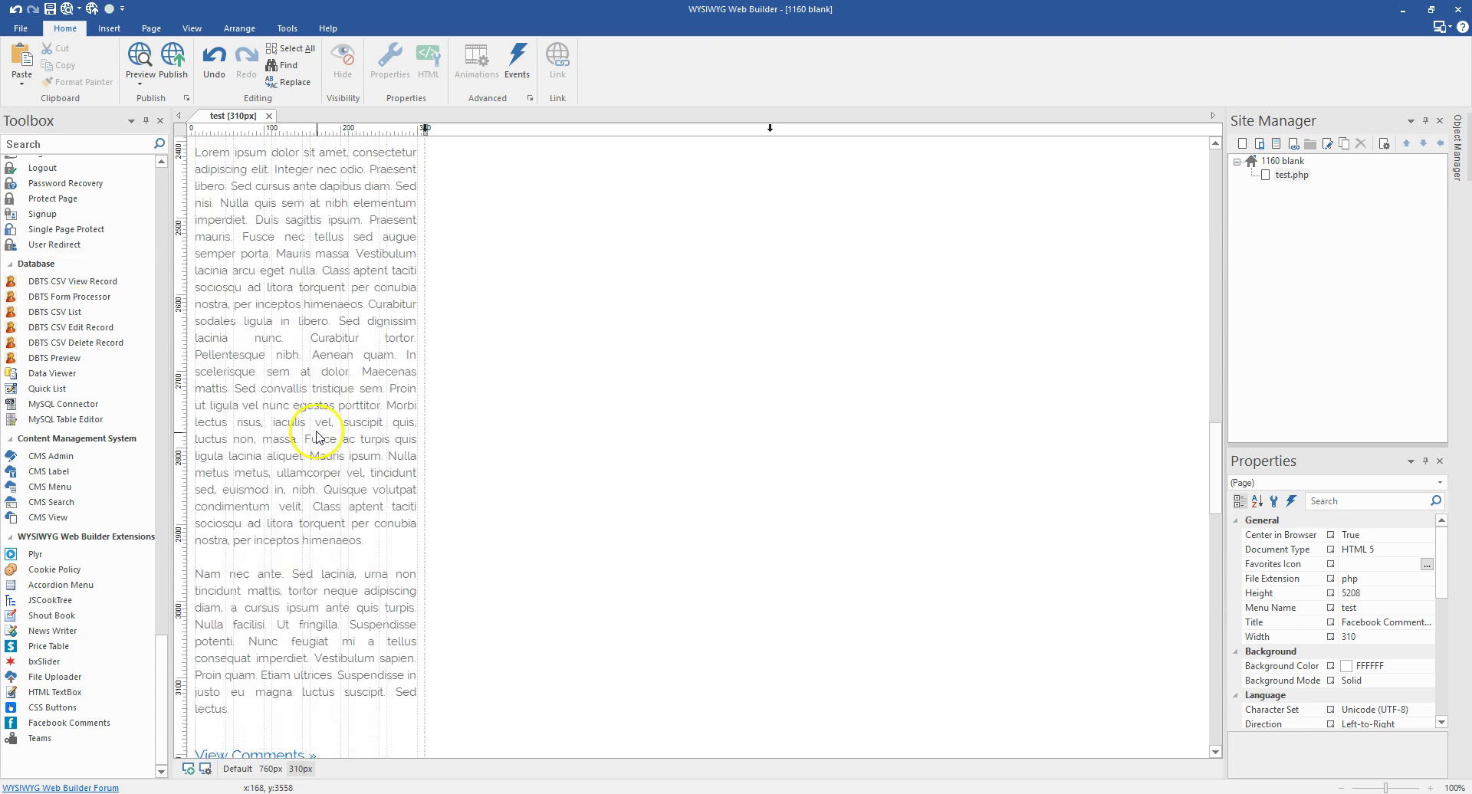
{"action": "scroll", "coordinate": [324, 424], "scroll_direction": "up", "scroll_amount": 20}
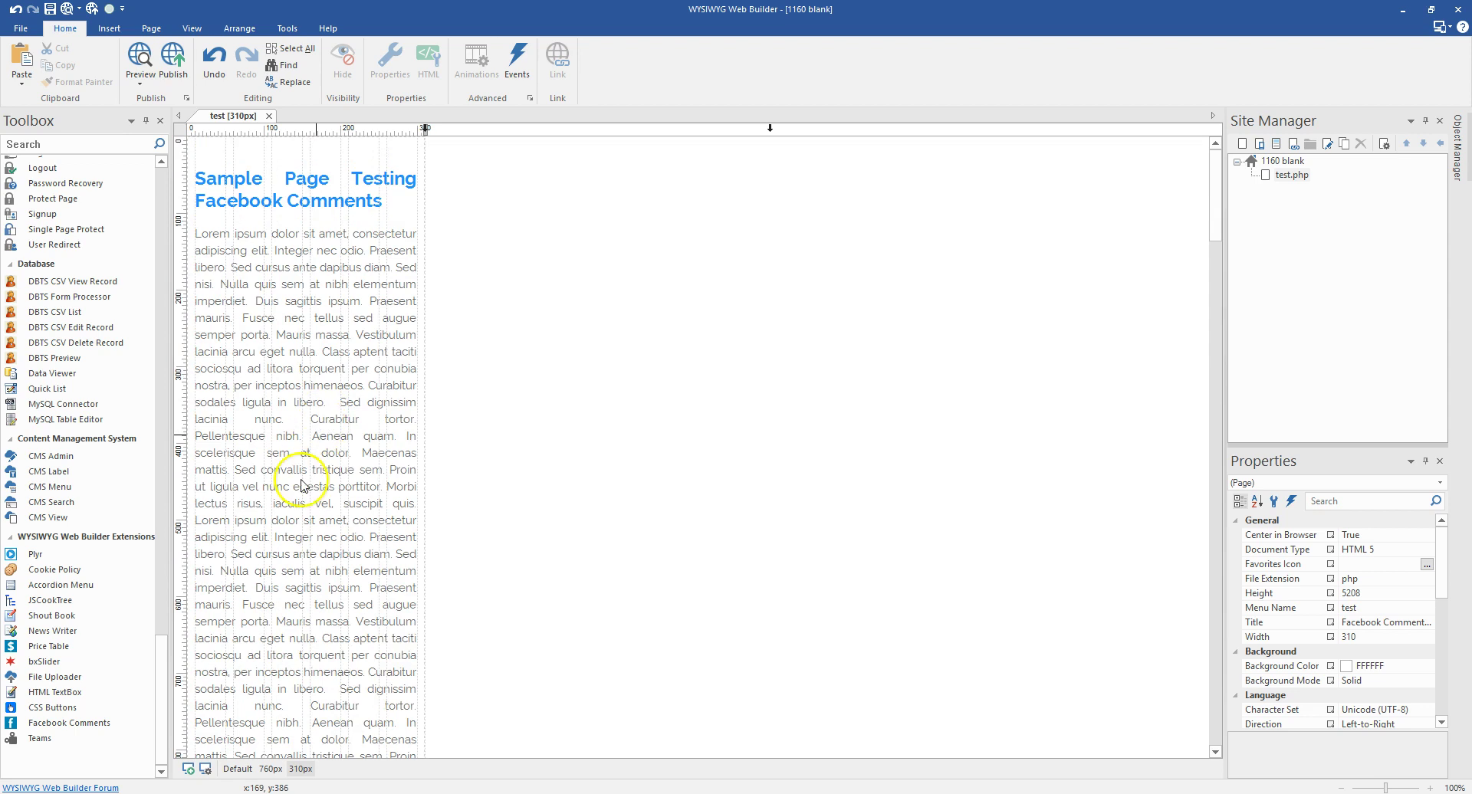
{"action": "left_click", "coordinate": [238, 769]}
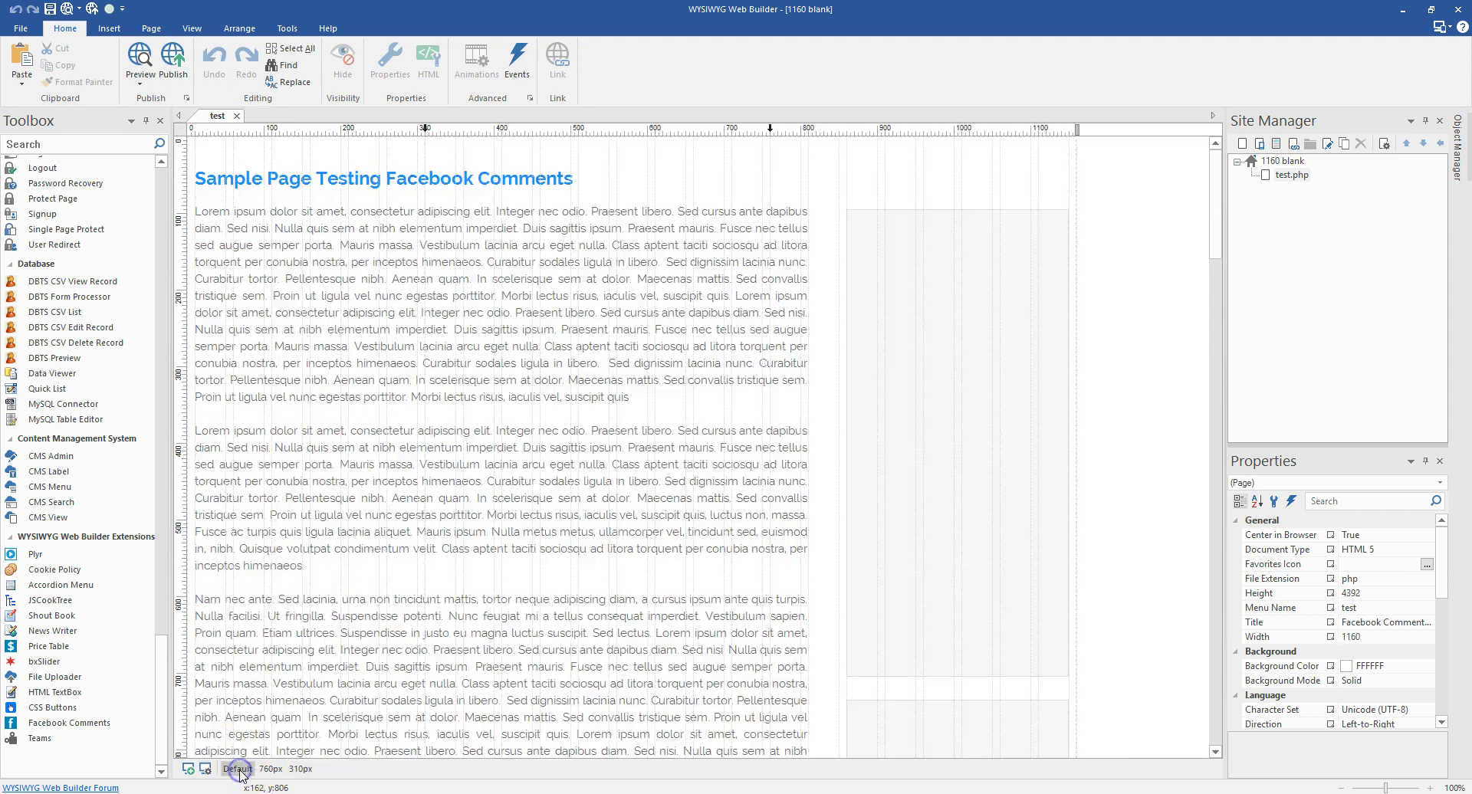
Draw a Facebook Comments object, testExtension3, near the page bottom and show the Object Manager
{"action": "scroll", "coordinate": [693, 477], "scroll_direction": "down", "scroll_amount": 20}
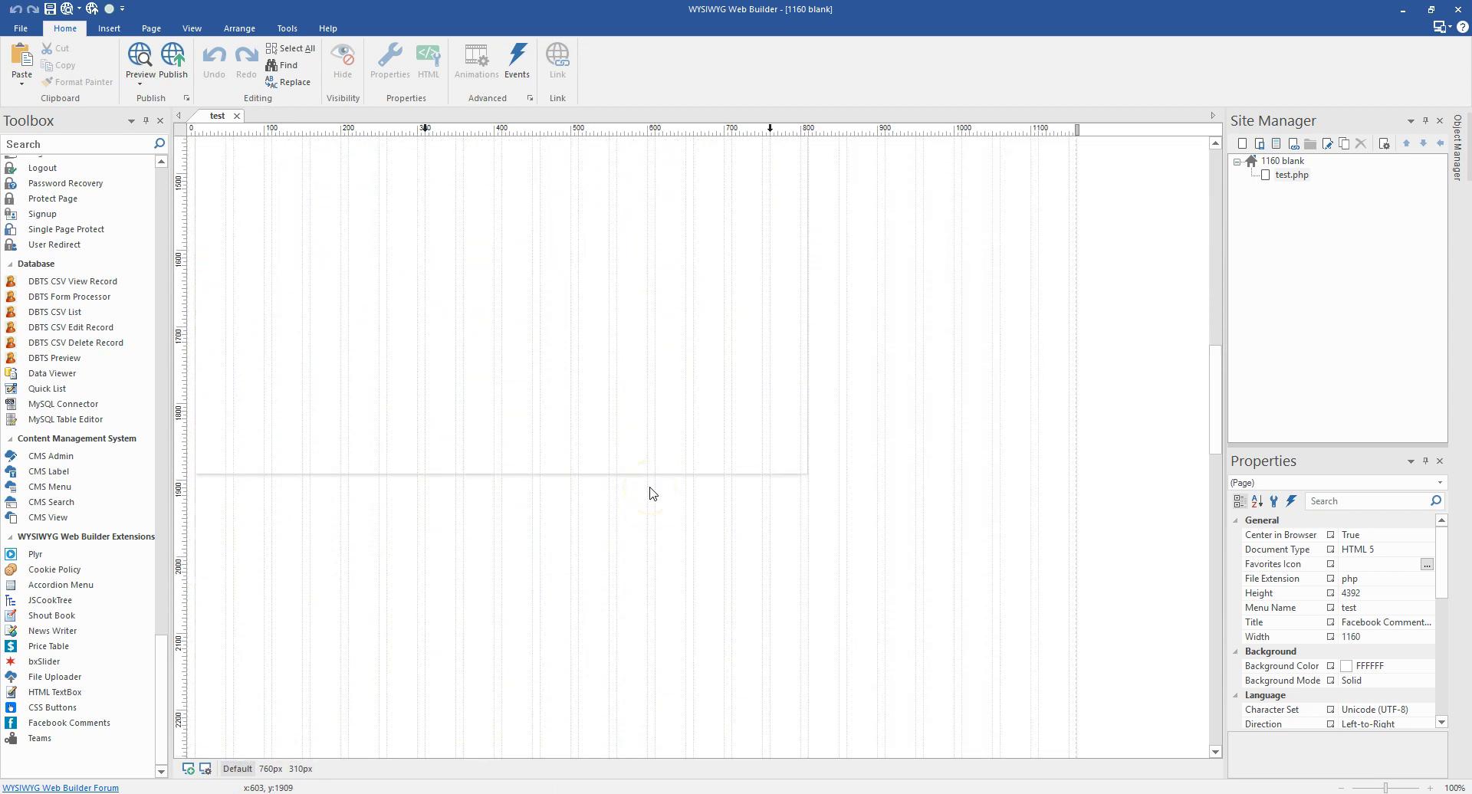
{"action": "scroll", "coordinate": [652, 493], "scroll_direction": "down", "scroll_amount": 16}
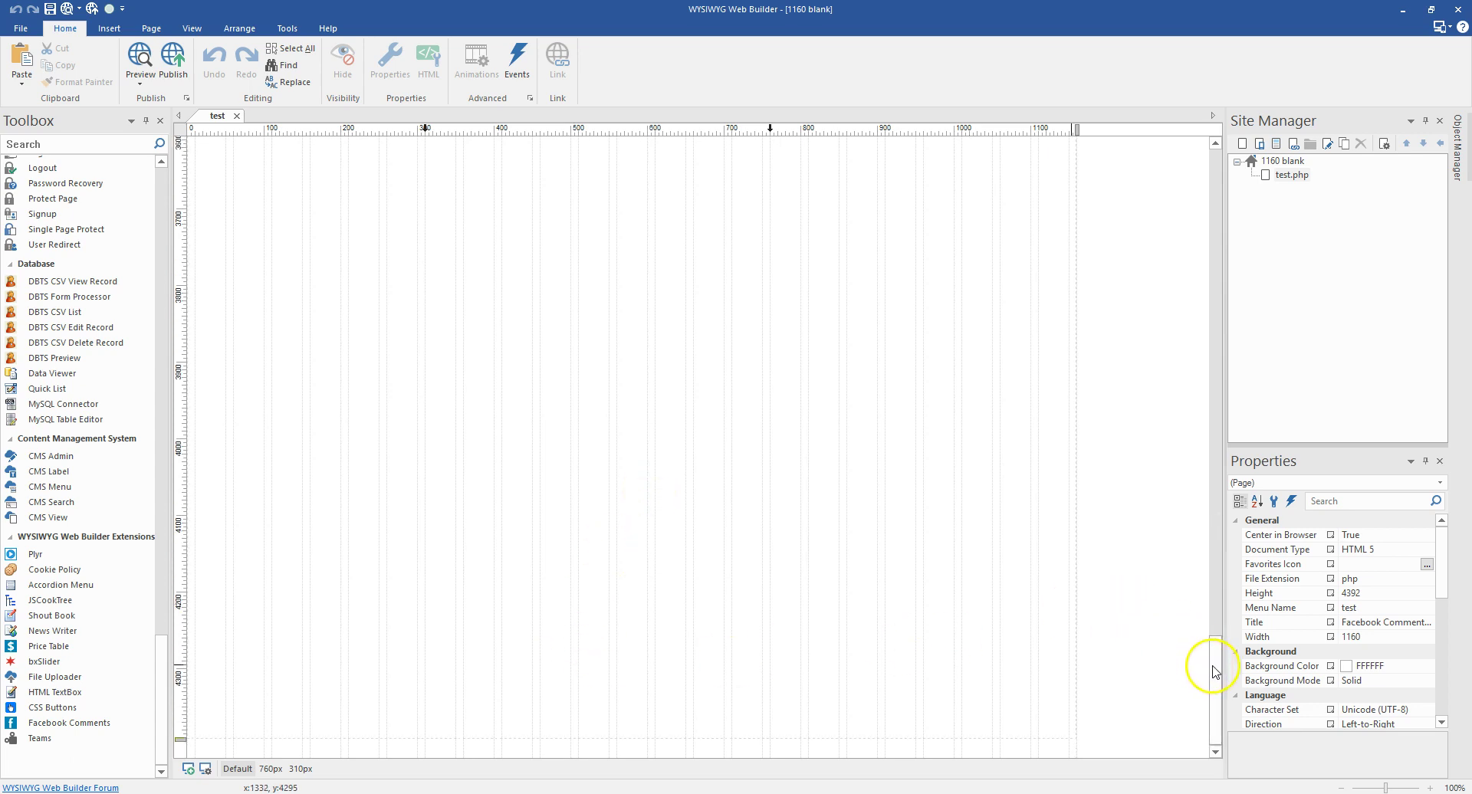
{"action": "mouse_move", "coordinate": [624, 688]}
{"action": "left_mouse_down"}
{"action": "mouse_move", "coordinate": [445, 767]}
{"action": "mouse_move", "coordinate": [475, 611]}
{"action": "left_mouse_up"}
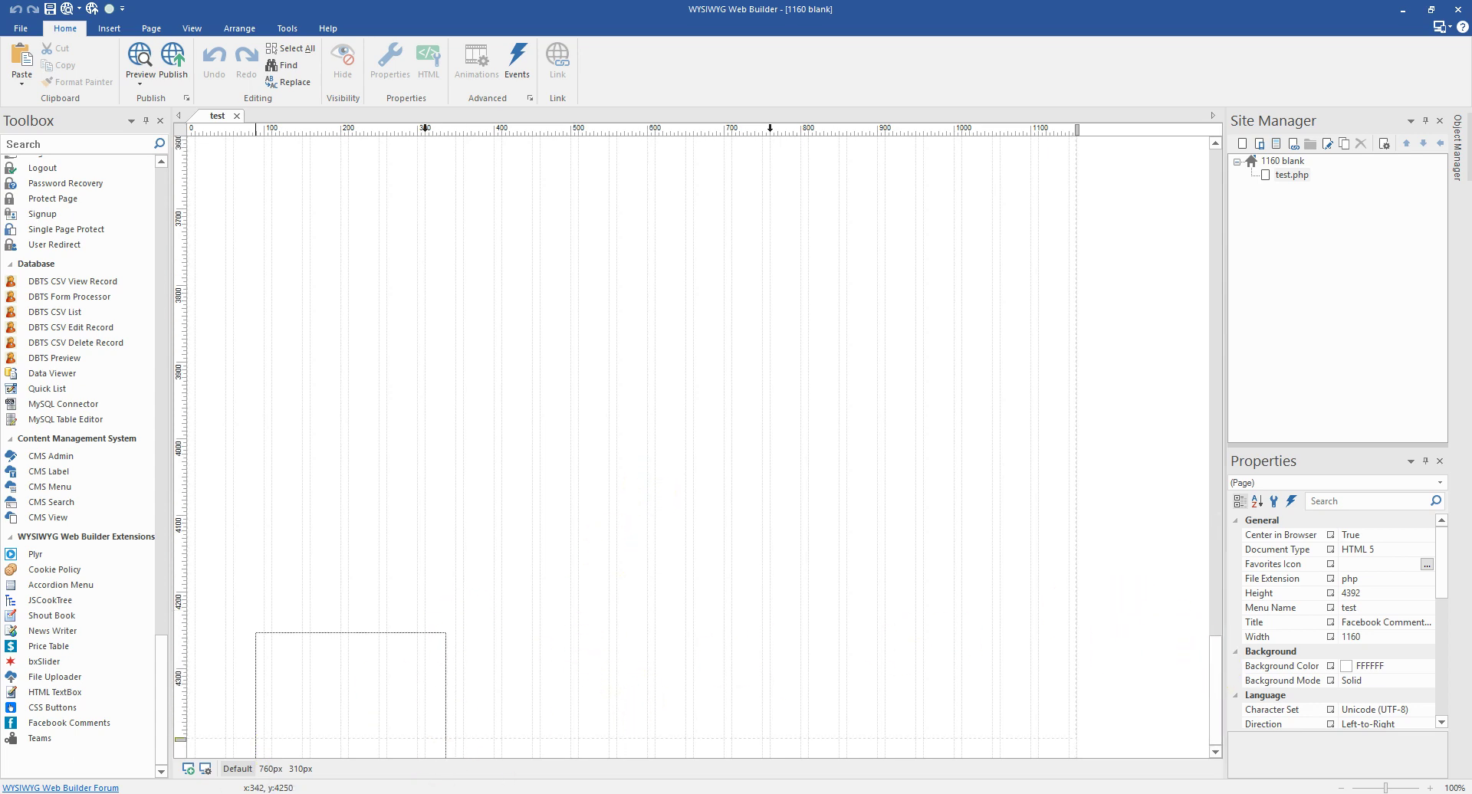
{"action": "scroll", "coordinate": [518, 536], "scroll_direction": "up", "scroll_amount": 17}
{"action": "scroll", "coordinate": [517, 549], "scroll_direction": "down", "scroll_amount": 17}
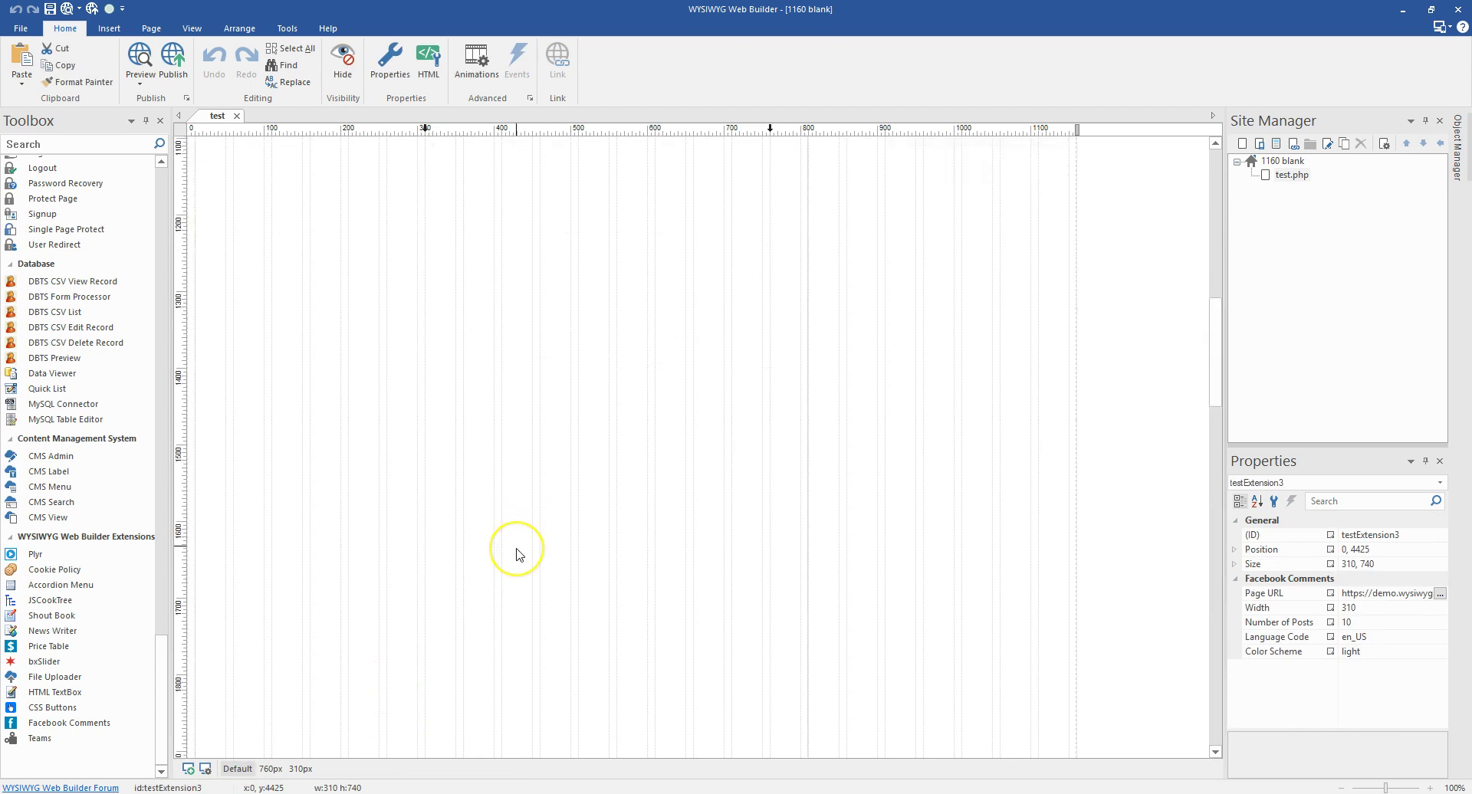
{"action": "left_click", "coordinate": [1454, 109]}
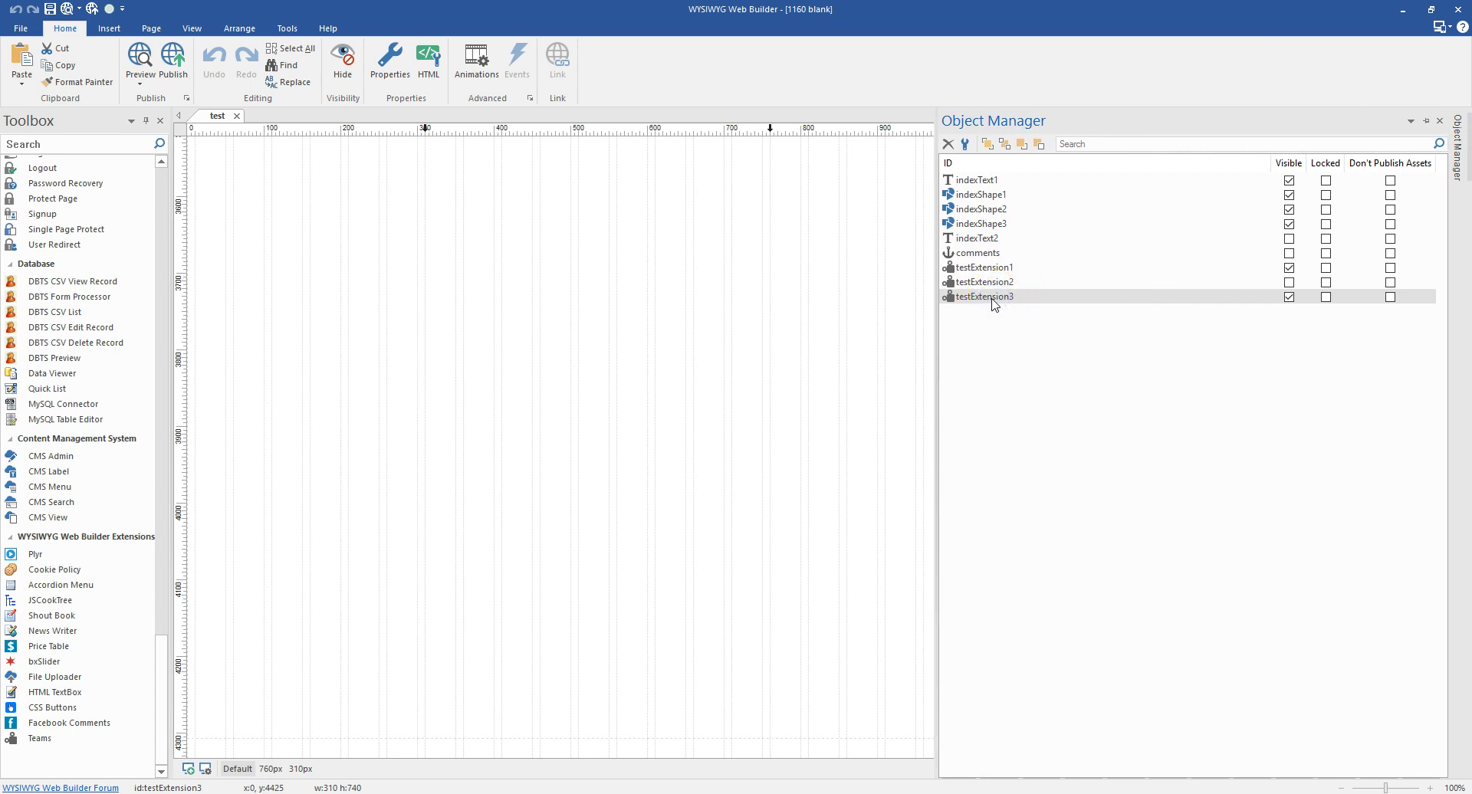
Move testExtension3 to position 0, 425 and hide it in the Default layout
{"action": "right_click", "coordinate": [992, 299]}
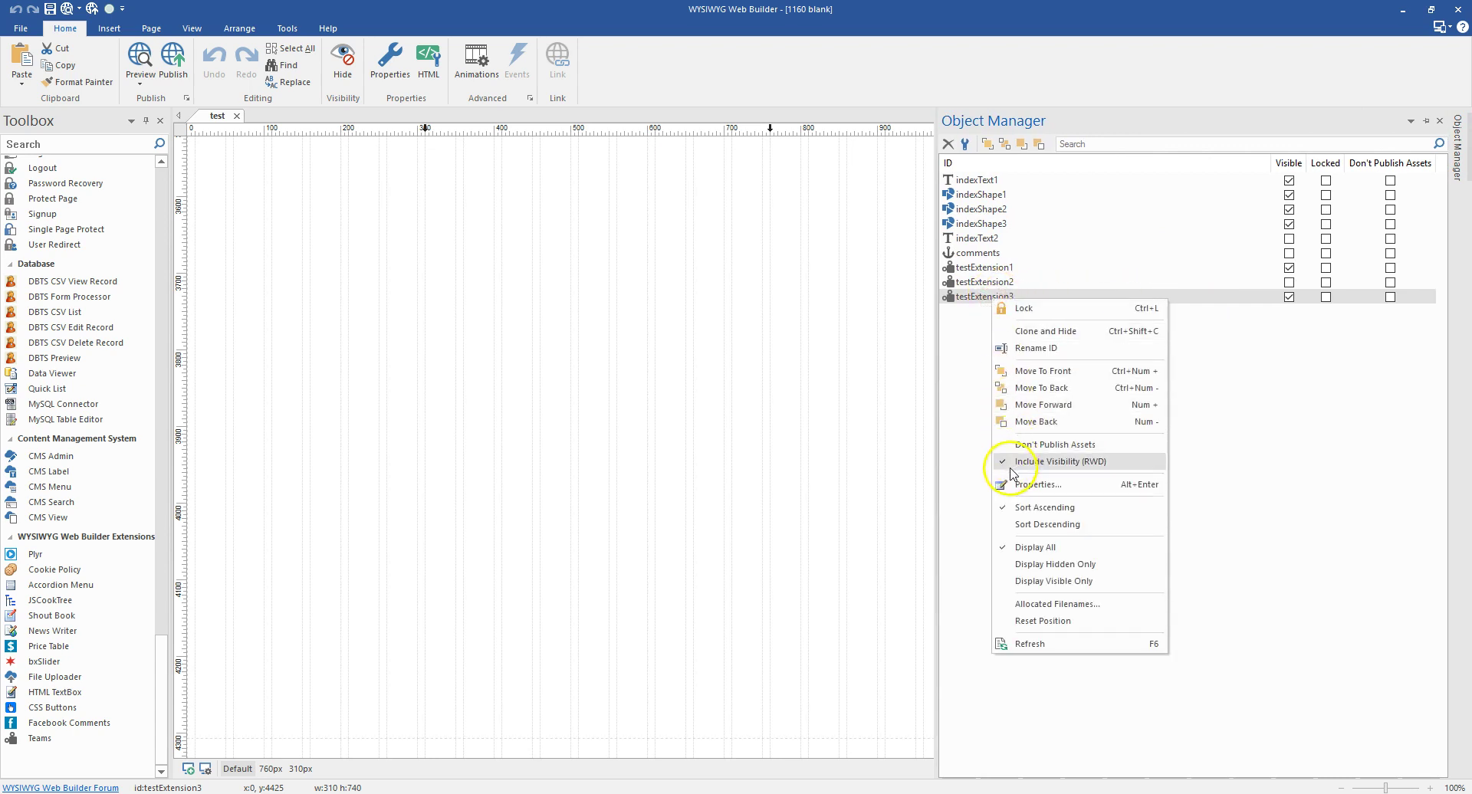
{"action": "left_click", "coordinate": [794, 446]}
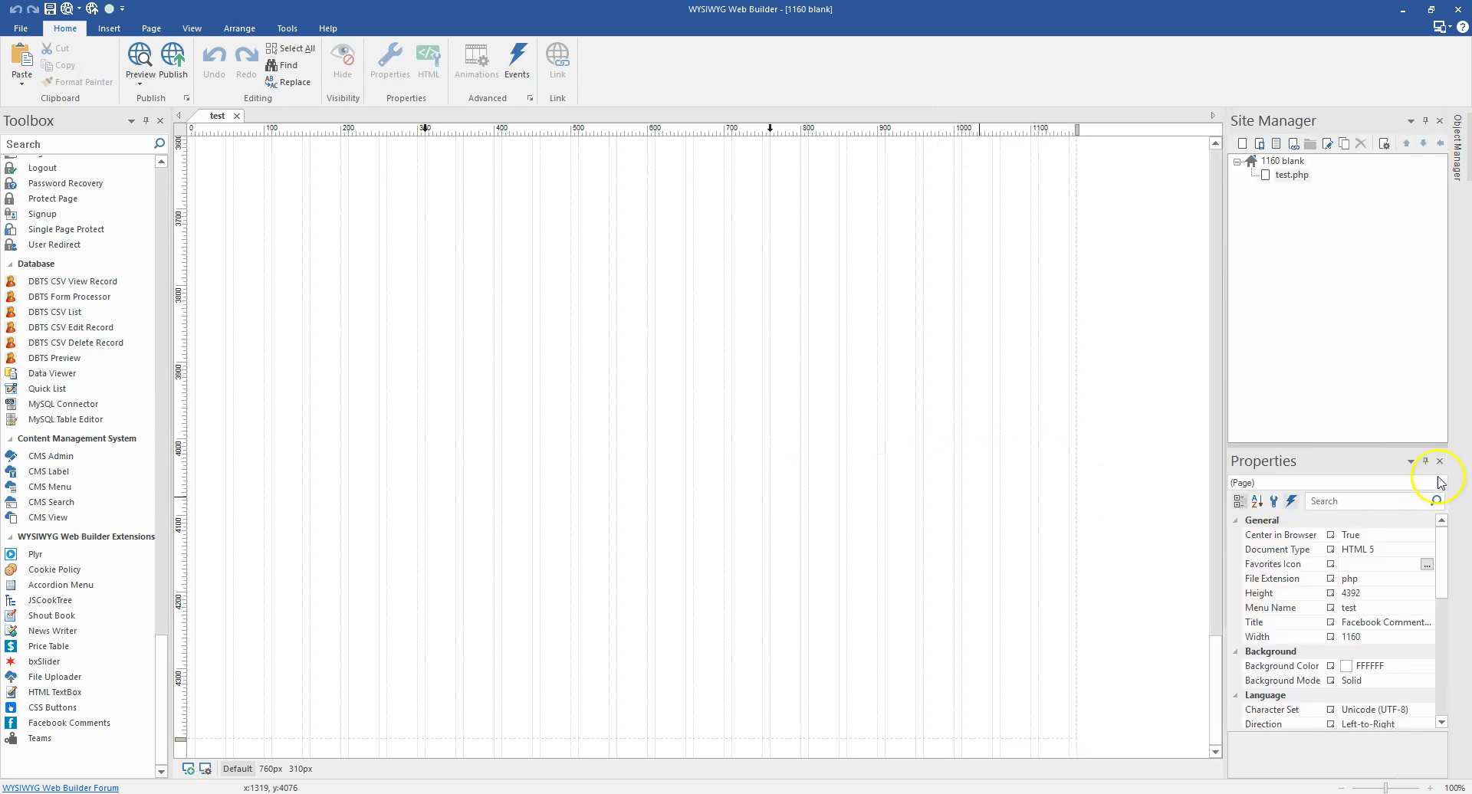
{"action": "left_click", "coordinate": [1432, 483]}
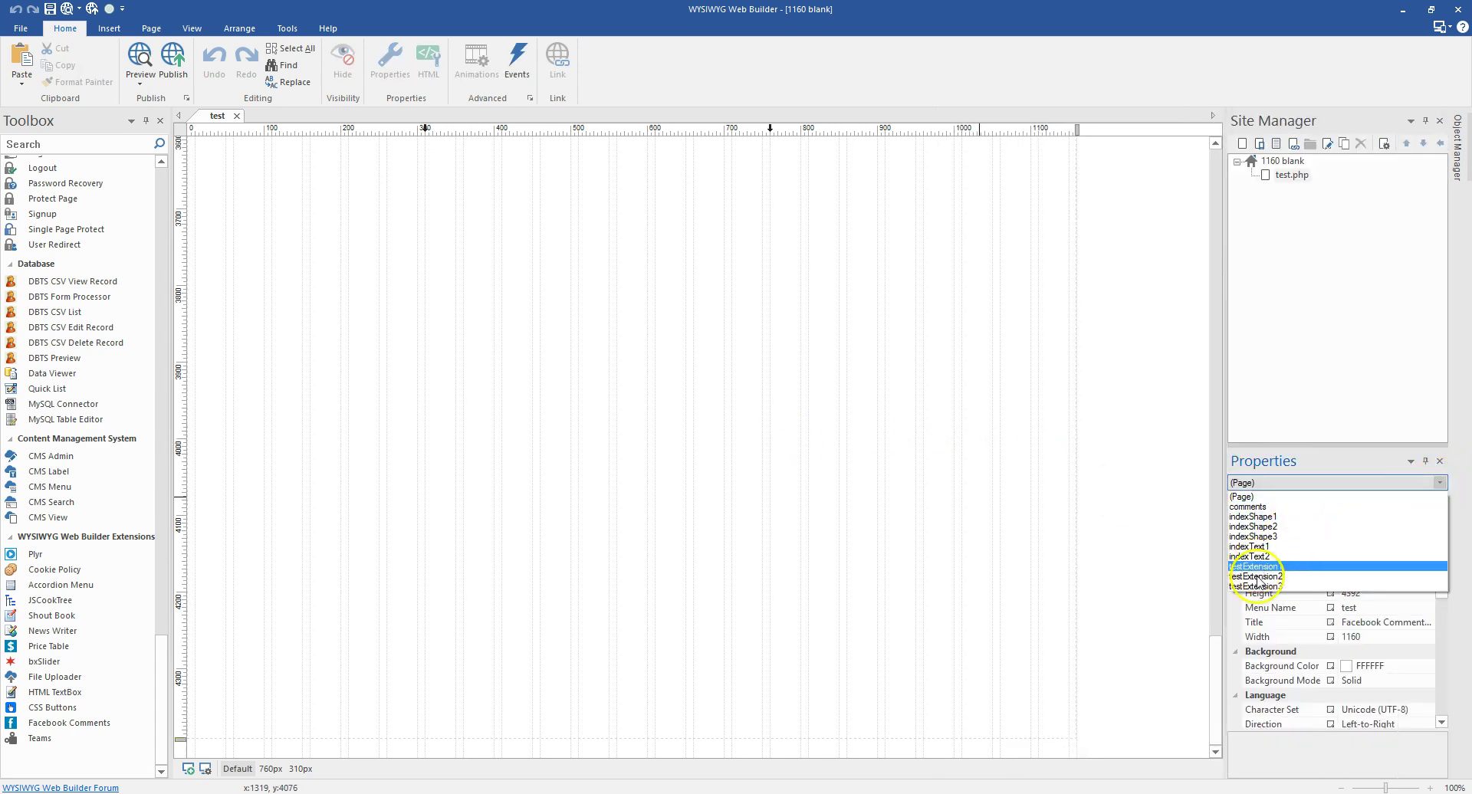
{"action": "left_click", "coordinate": [1258, 586]}
{"action": "left_click", "coordinate": [1359, 553]}
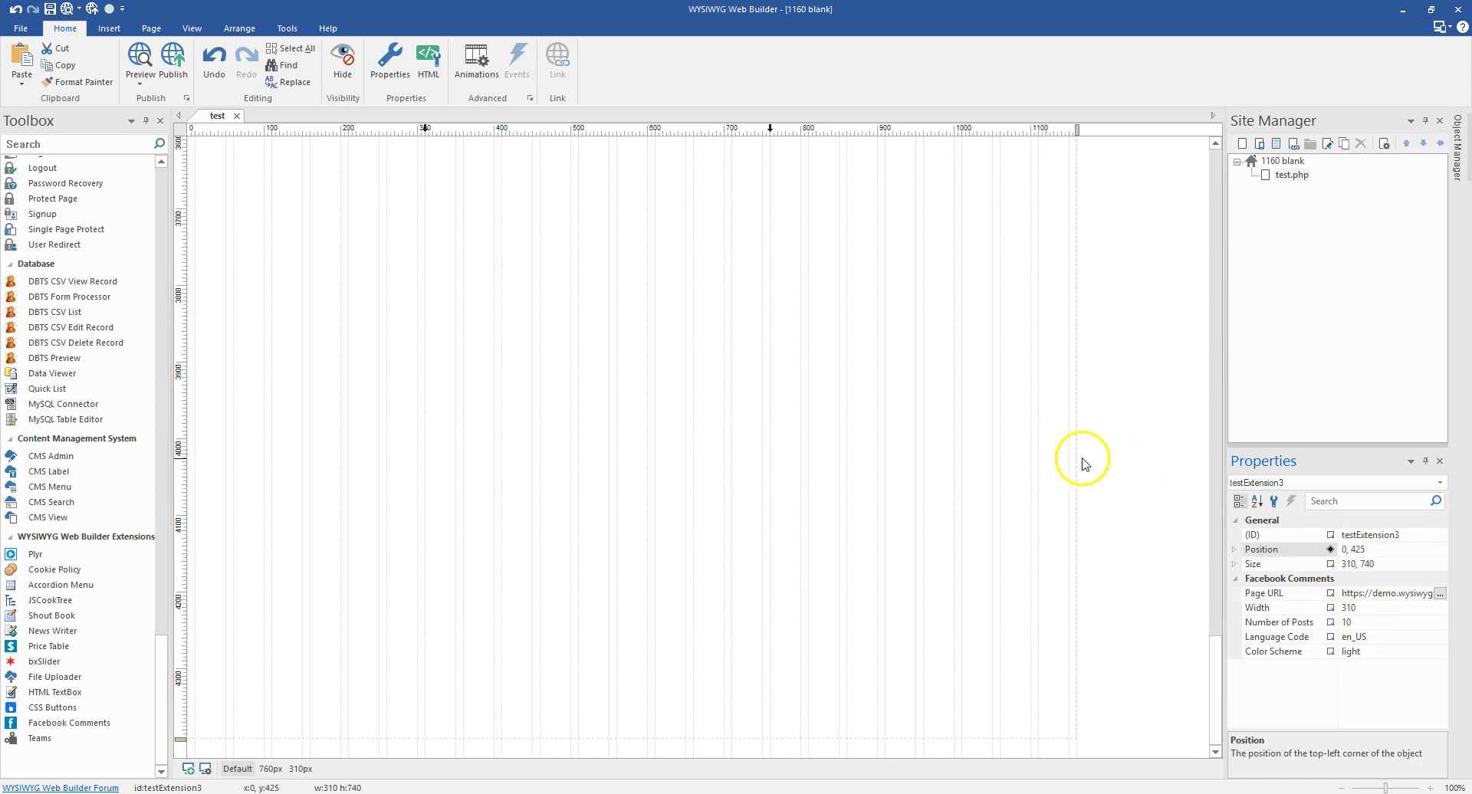
{"action": "key", "text": "Return"}
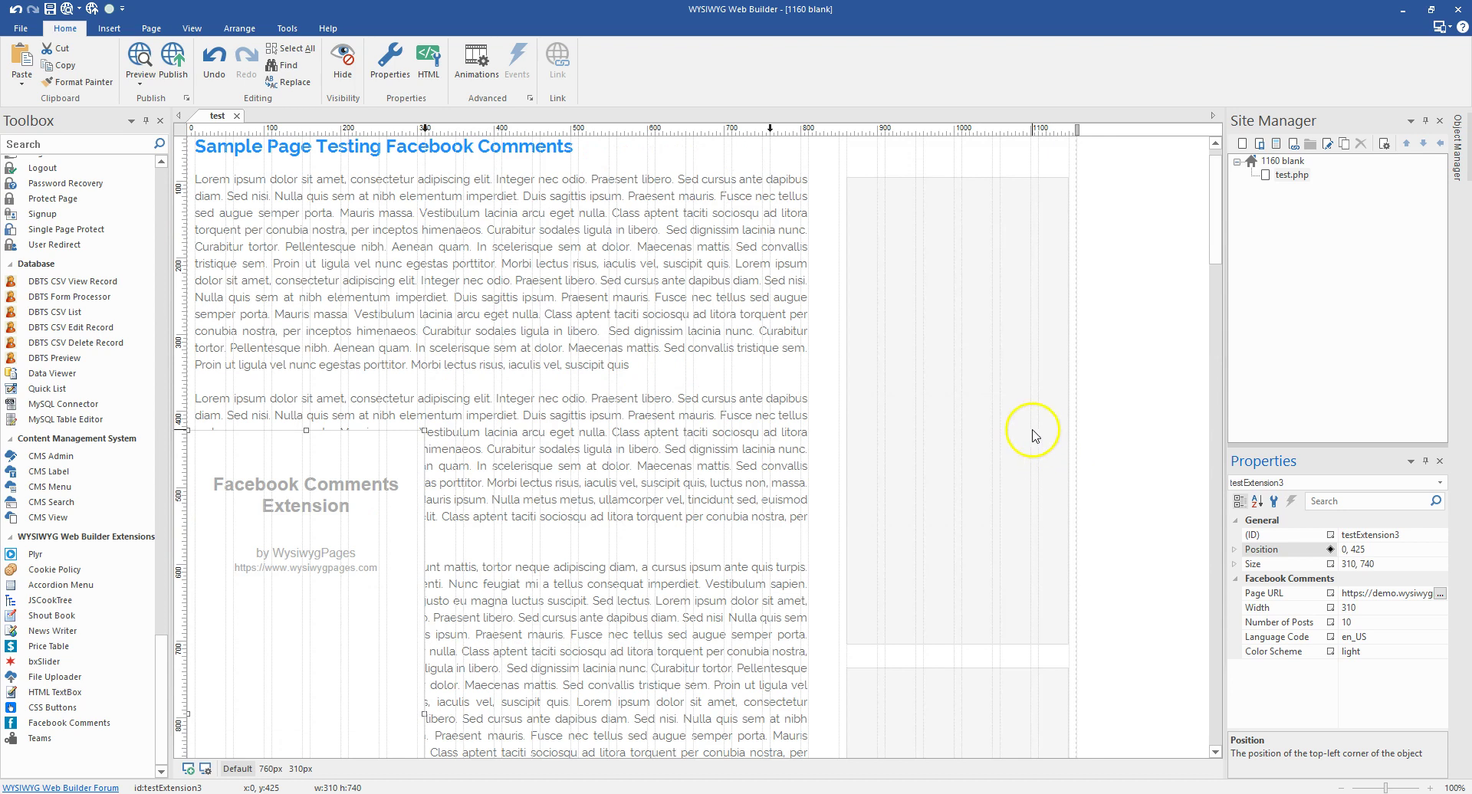
{"action": "left_click", "coordinate": [342, 65]}
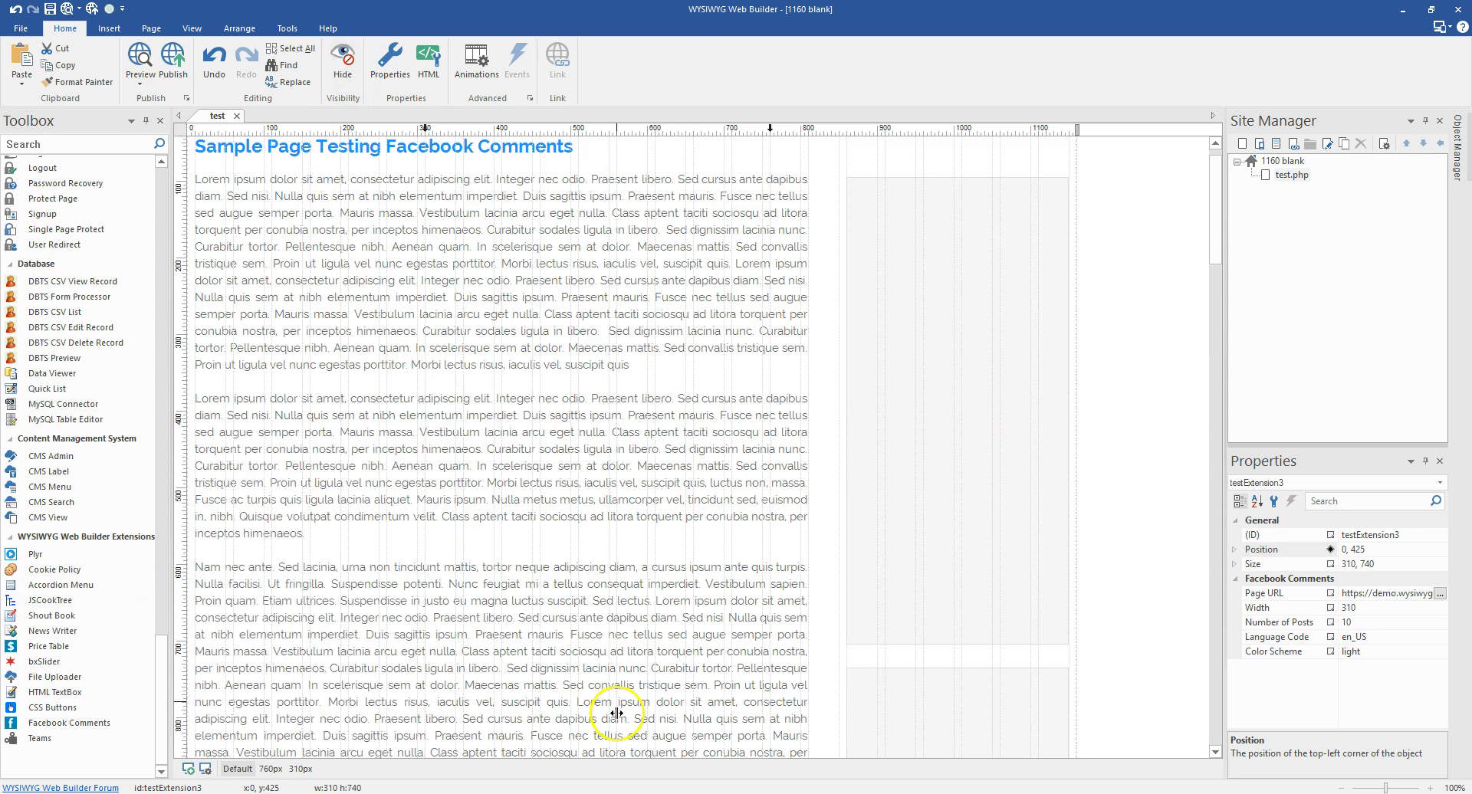
In the 760px layout, move testExtension3 to position 0, 425 and hide it
{"action": "left_click", "coordinate": [270, 768]}
{"action": "scroll", "coordinate": [427, 558], "scroll_direction": "down", "scroll_amount": 15}
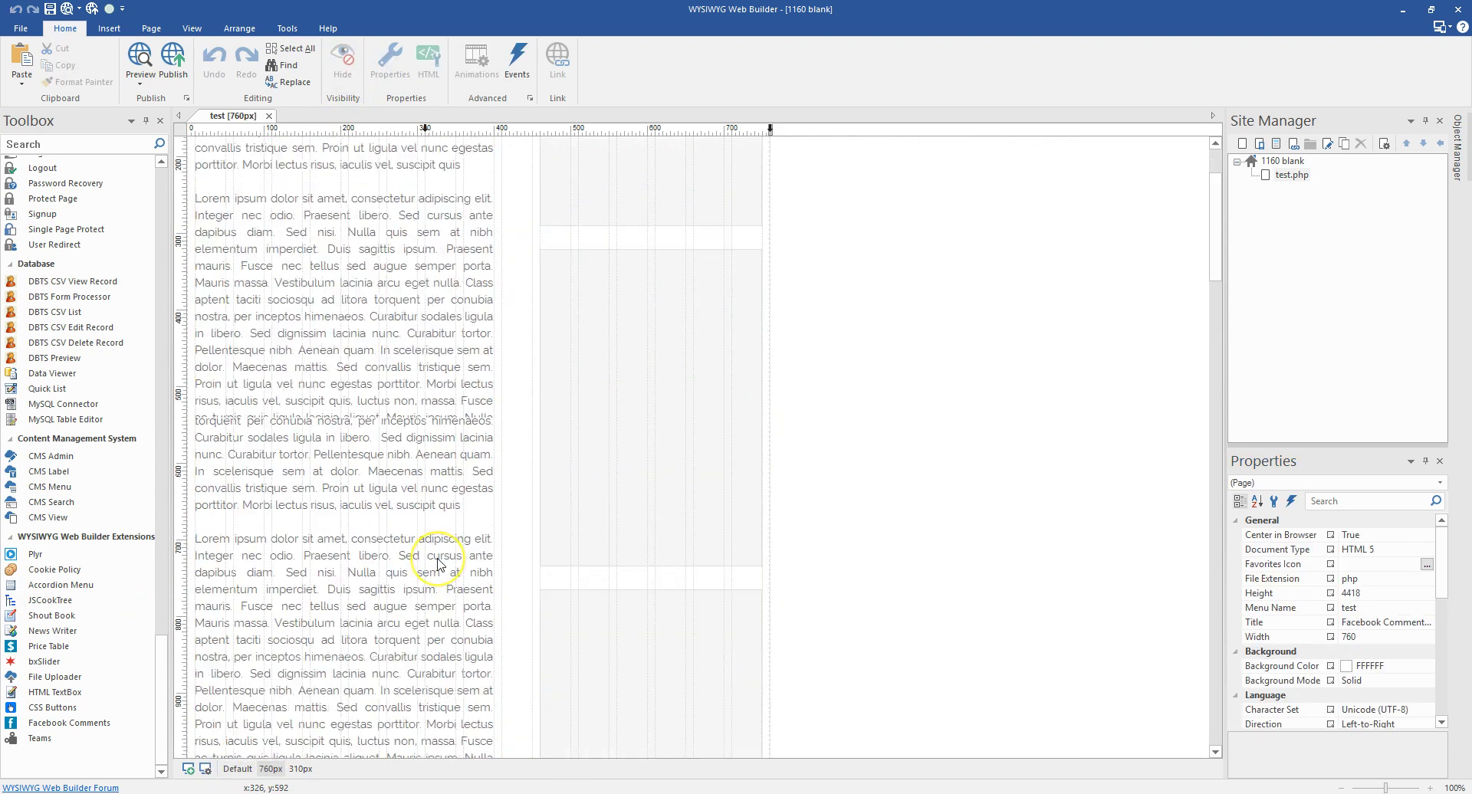
{"action": "scroll", "coordinate": [441, 565], "scroll_direction": "down", "scroll_amount": 15}
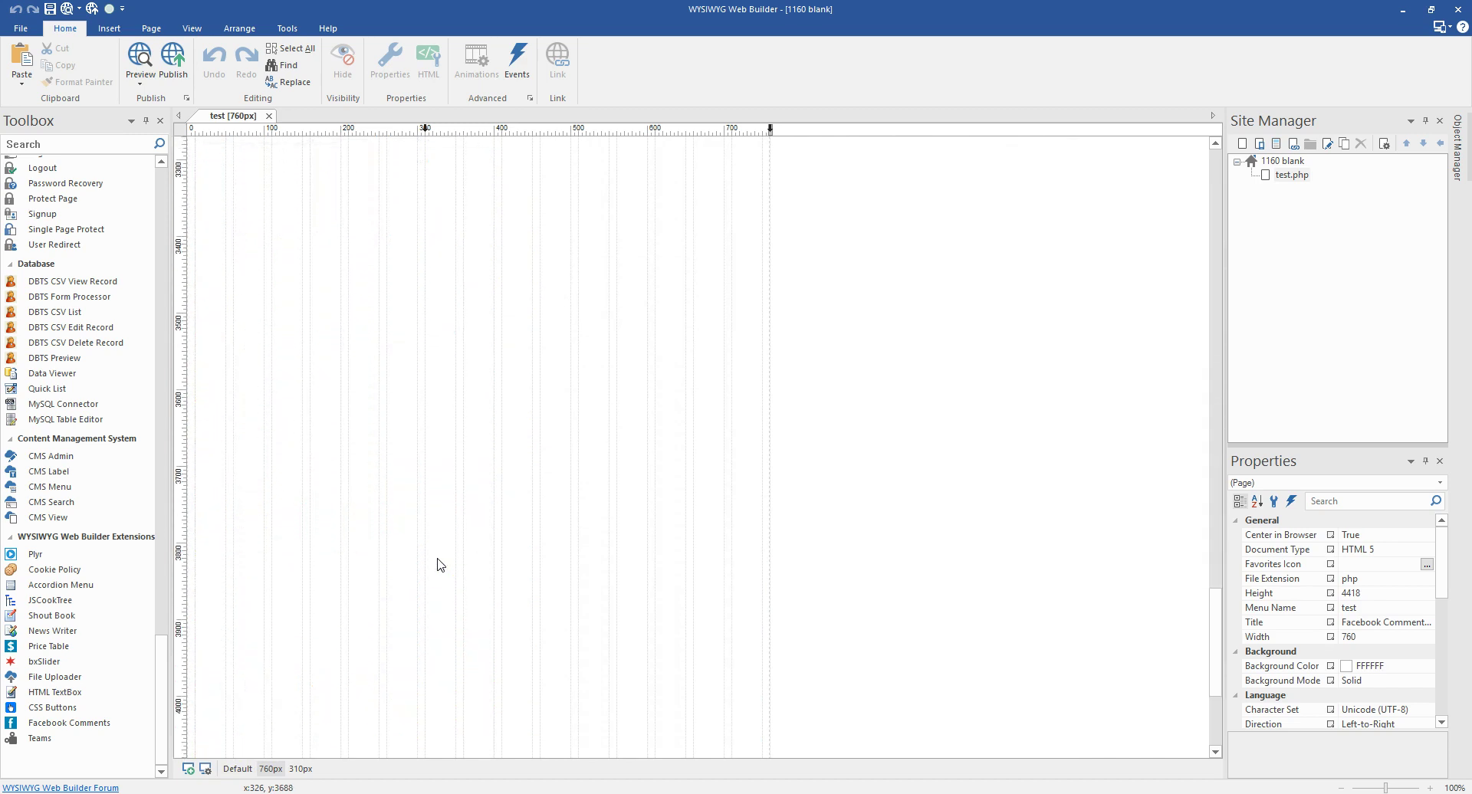
{"action": "left_click", "coordinate": [398, 755]}
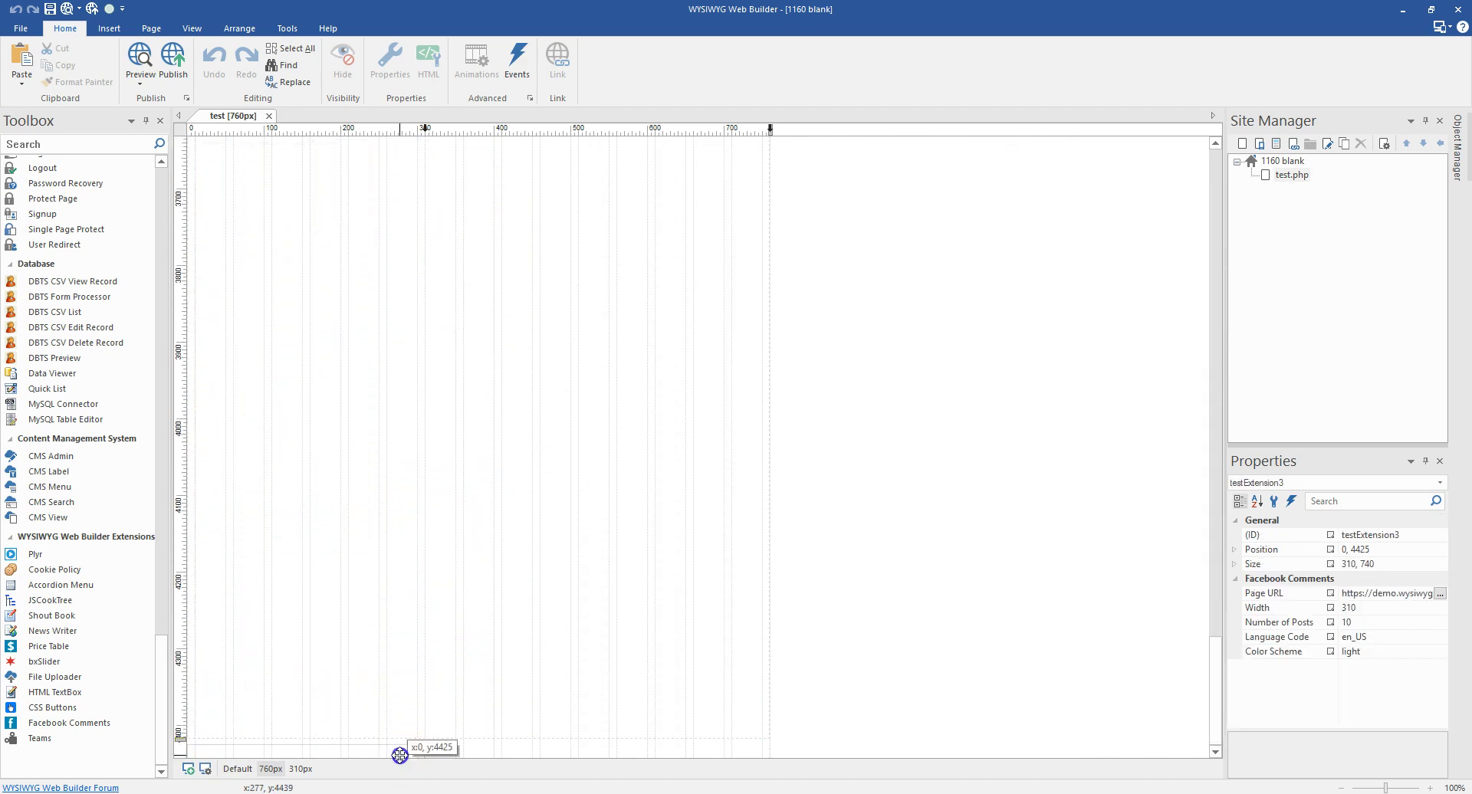
{"action": "left_click", "coordinate": [1370, 551]}
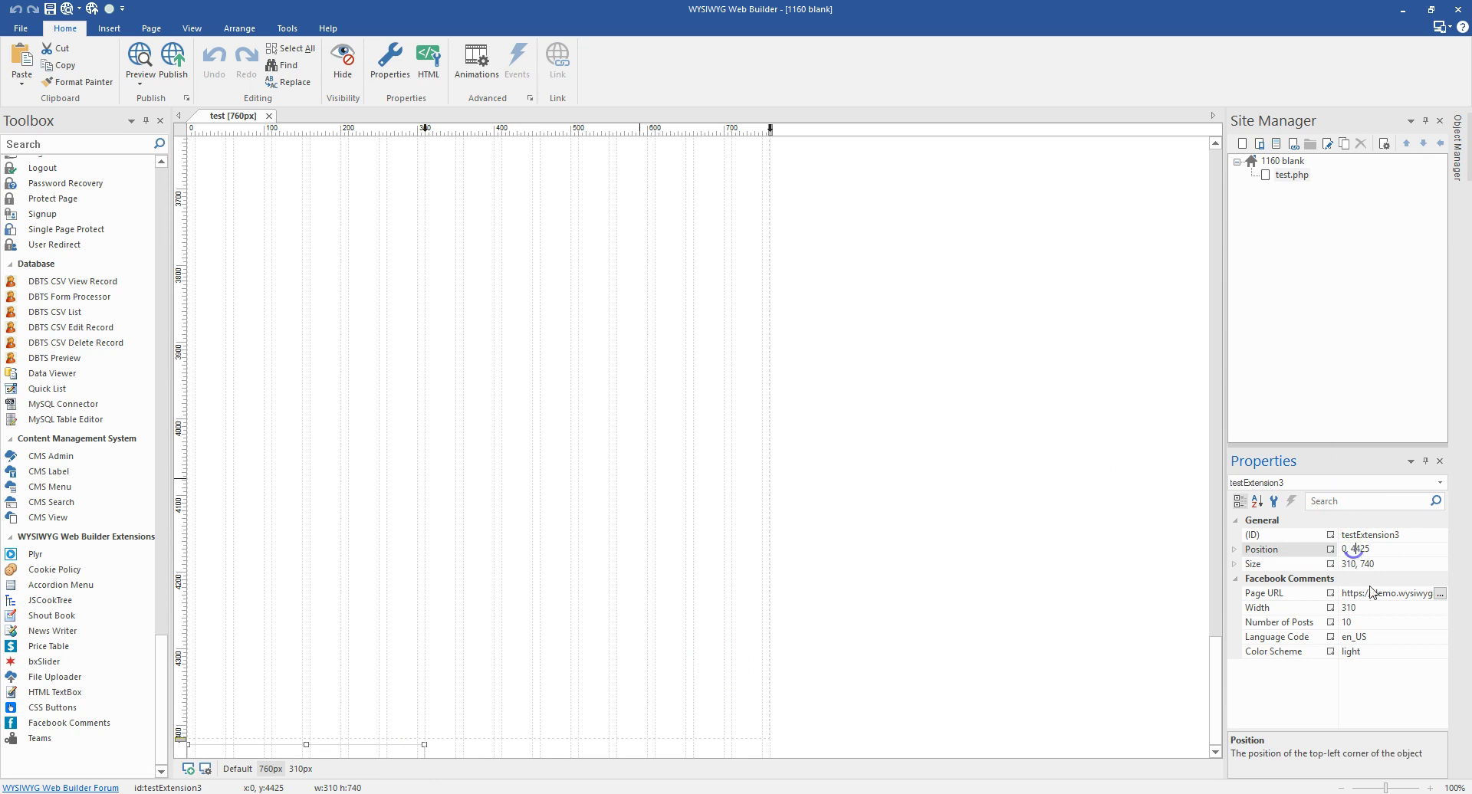
{"action": "key", "text": "Return"}
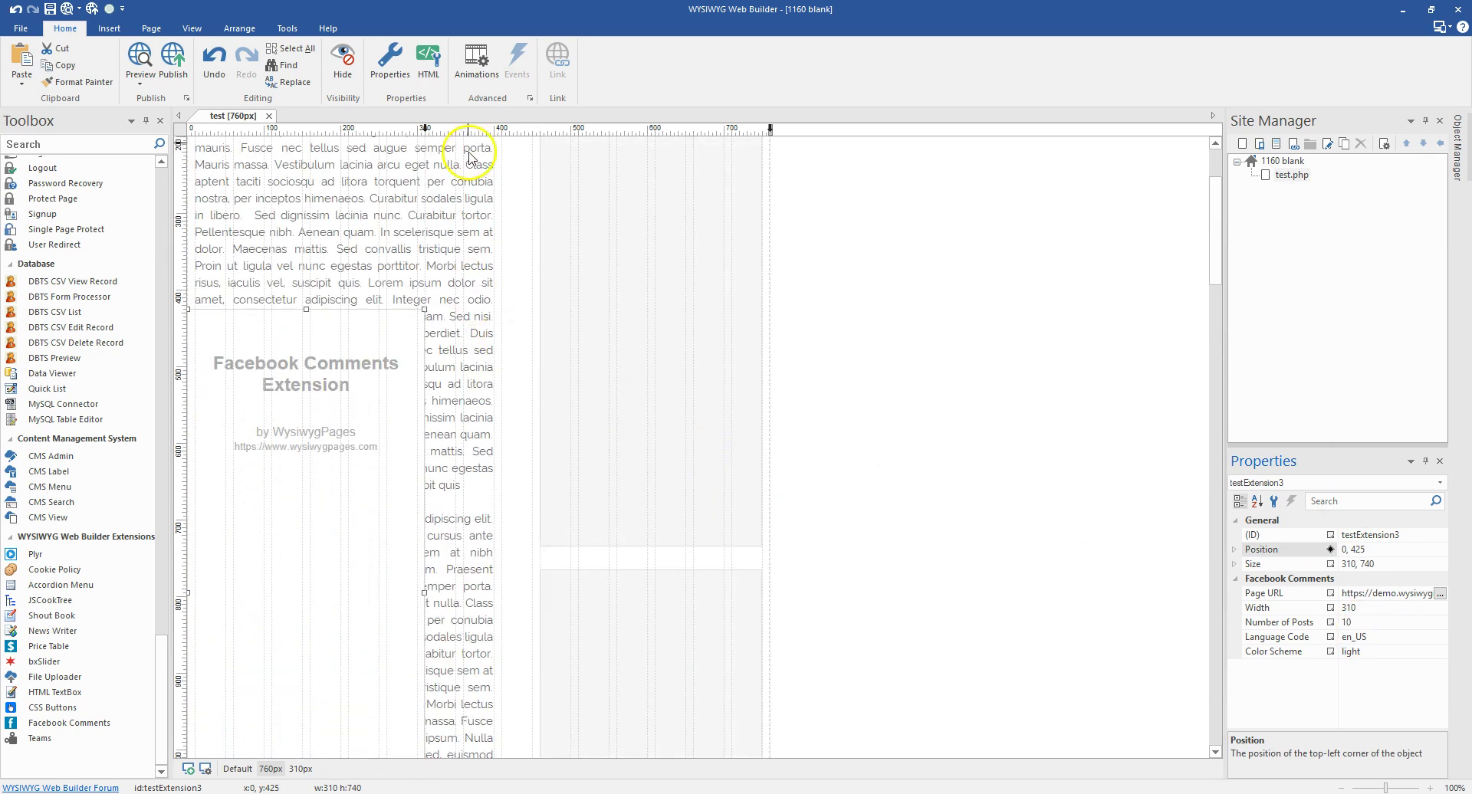
{"action": "left_click", "coordinate": [343, 60]}
Check the 310px layout, then return to the Default 1160px layout
{"action": "scroll", "coordinate": [793, 596], "scroll_direction": "down", "scroll_amount": 7}
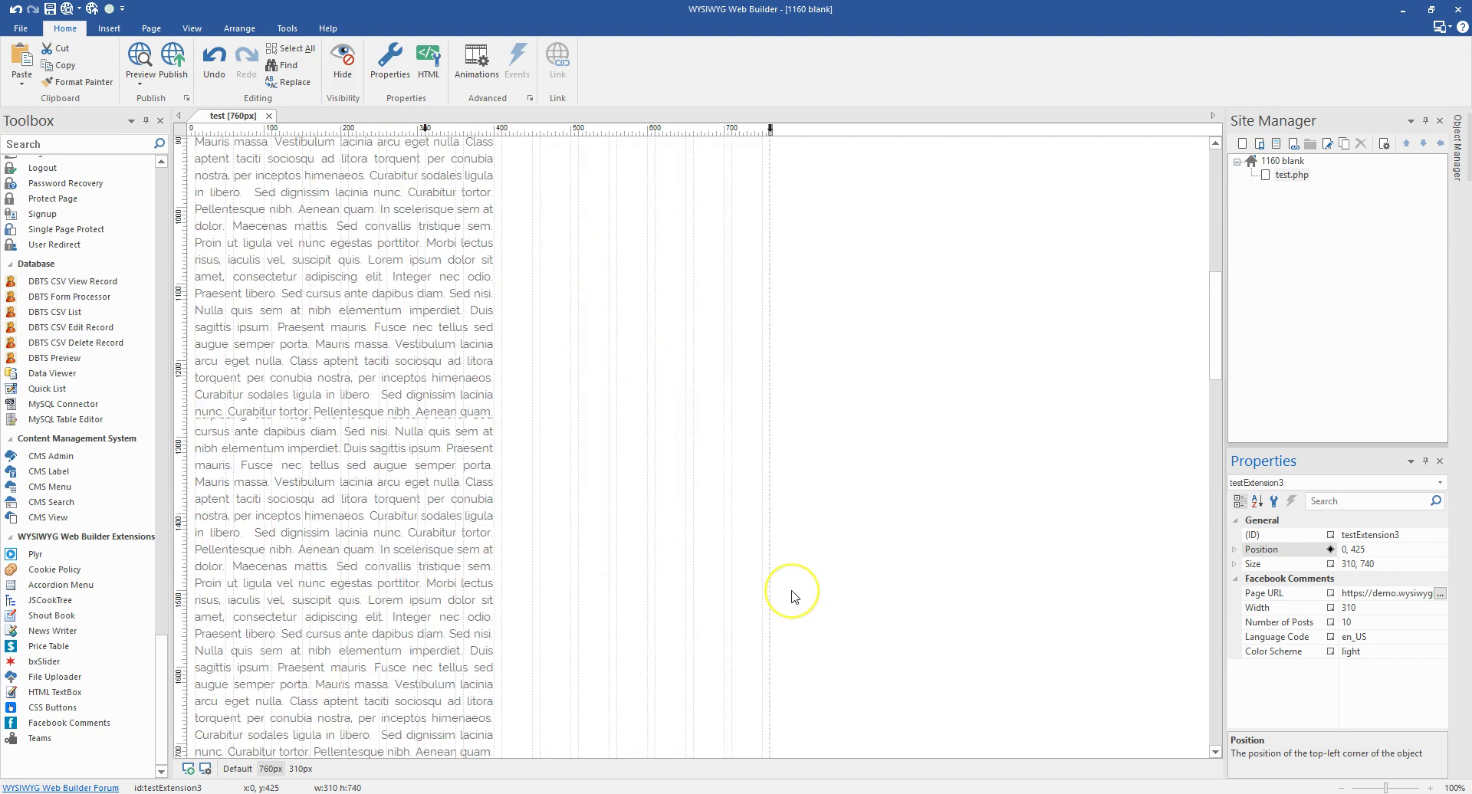
{"action": "scroll", "coordinate": [793, 596], "scroll_direction": "down", "scroll_amount": 15}
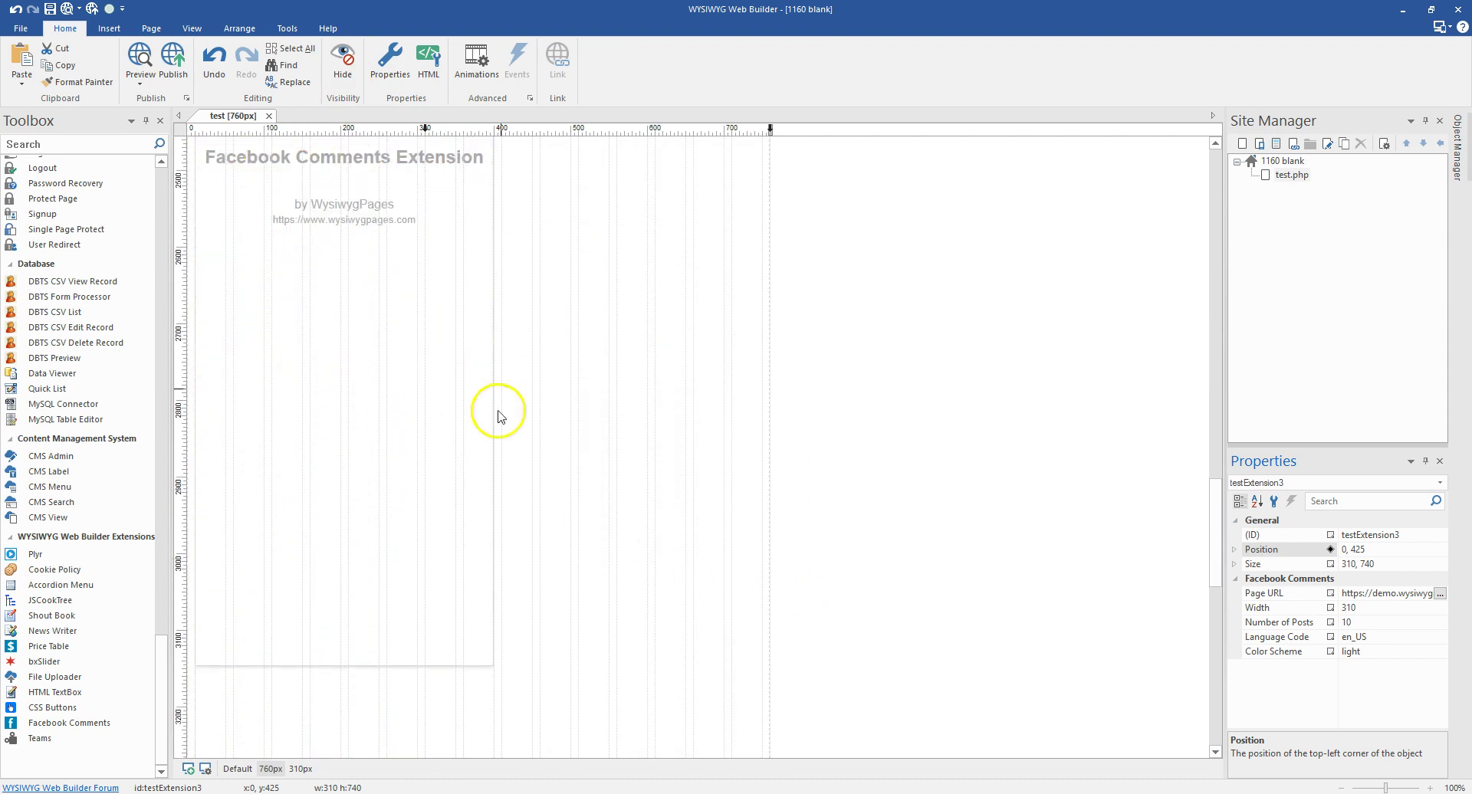
{"action": "left_click", "coordinate": [299, 768]}
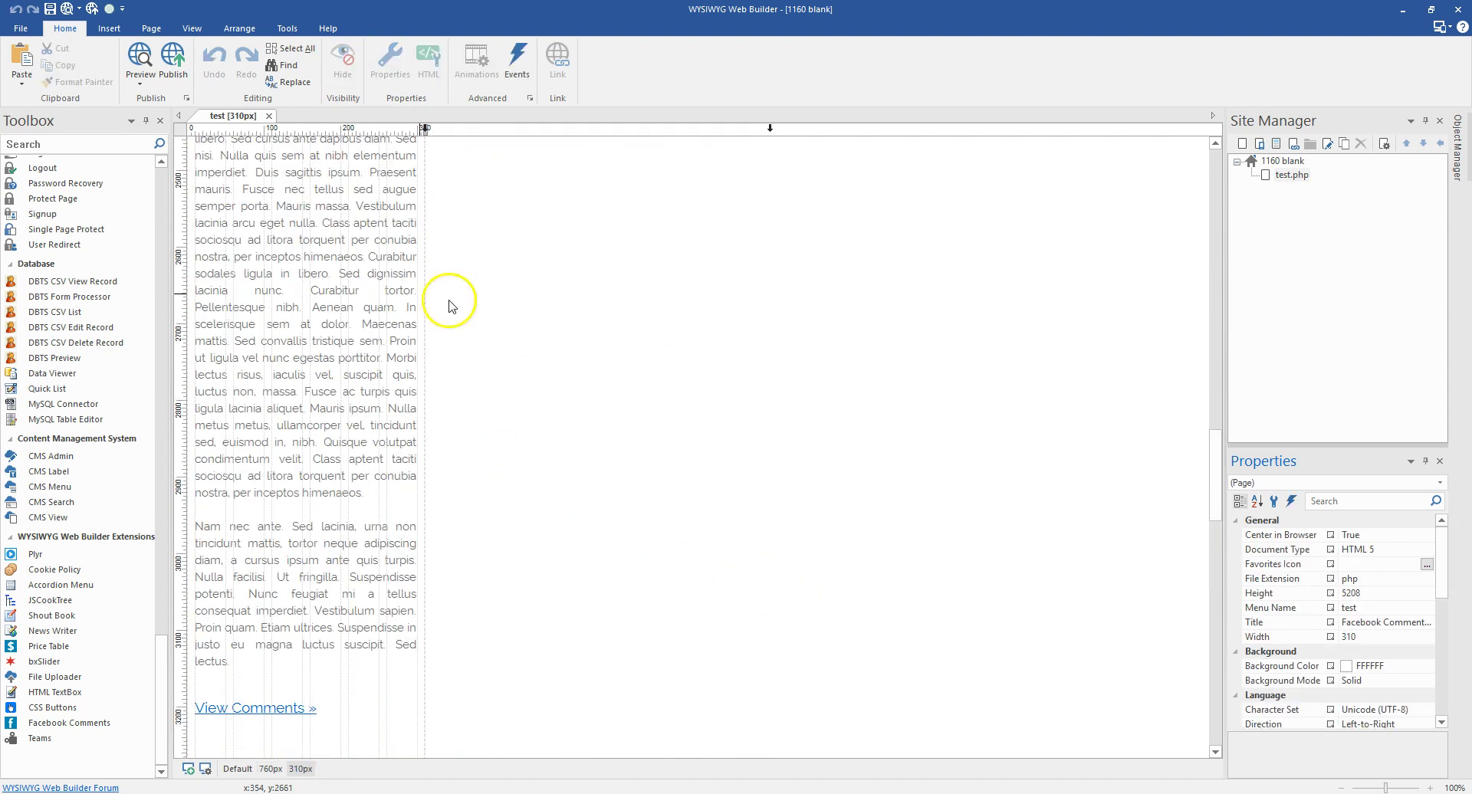
{"action": "scroll", "coordinate": [440, 452], "scroll_direction": "down", "scroll_amount": 7}
{"action": "scroll", "coordinate": [439, 453], "scroll_direction": "down", "scroll_amount": 3}
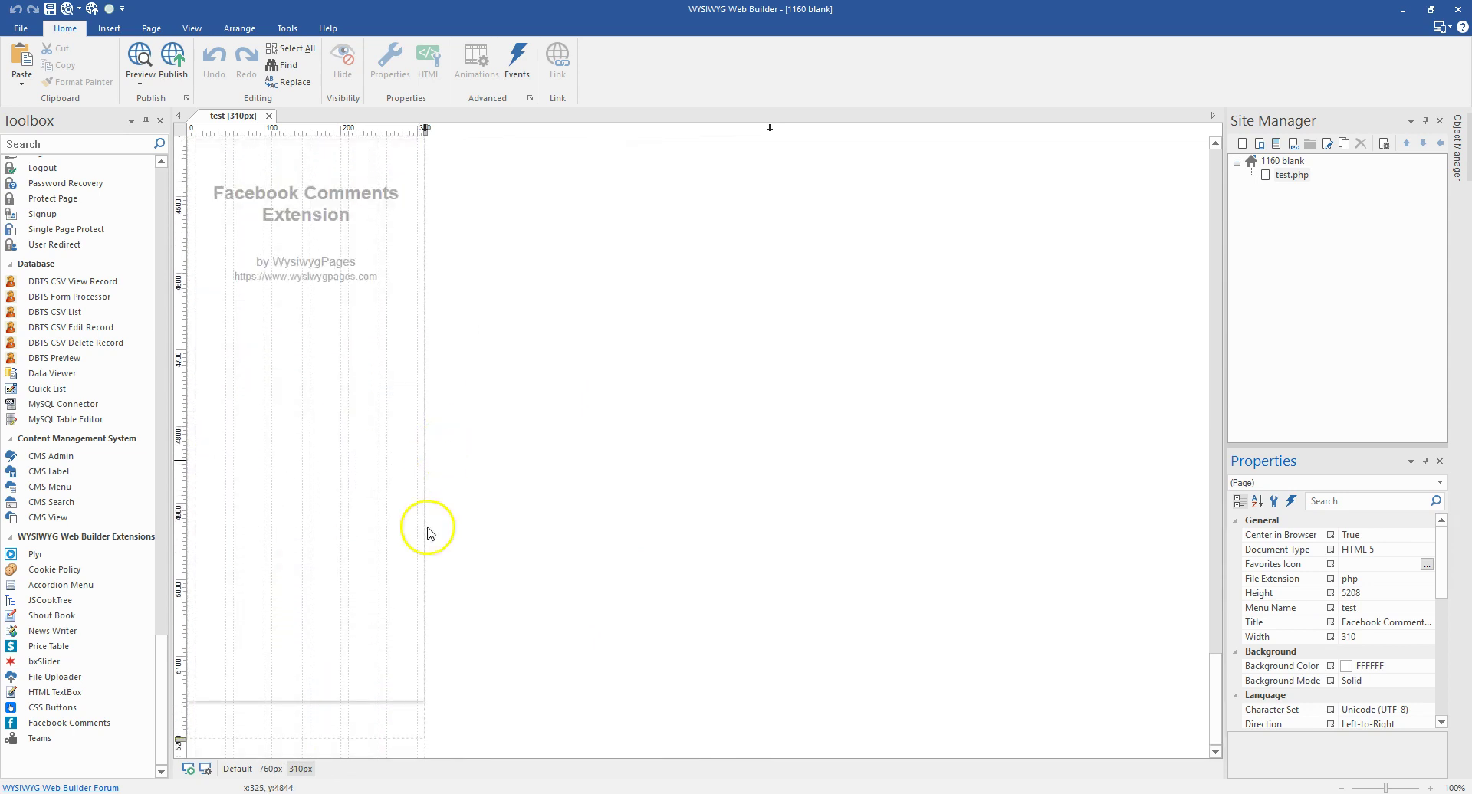
{"action": "left_click", "coordinate": [238, 768]}
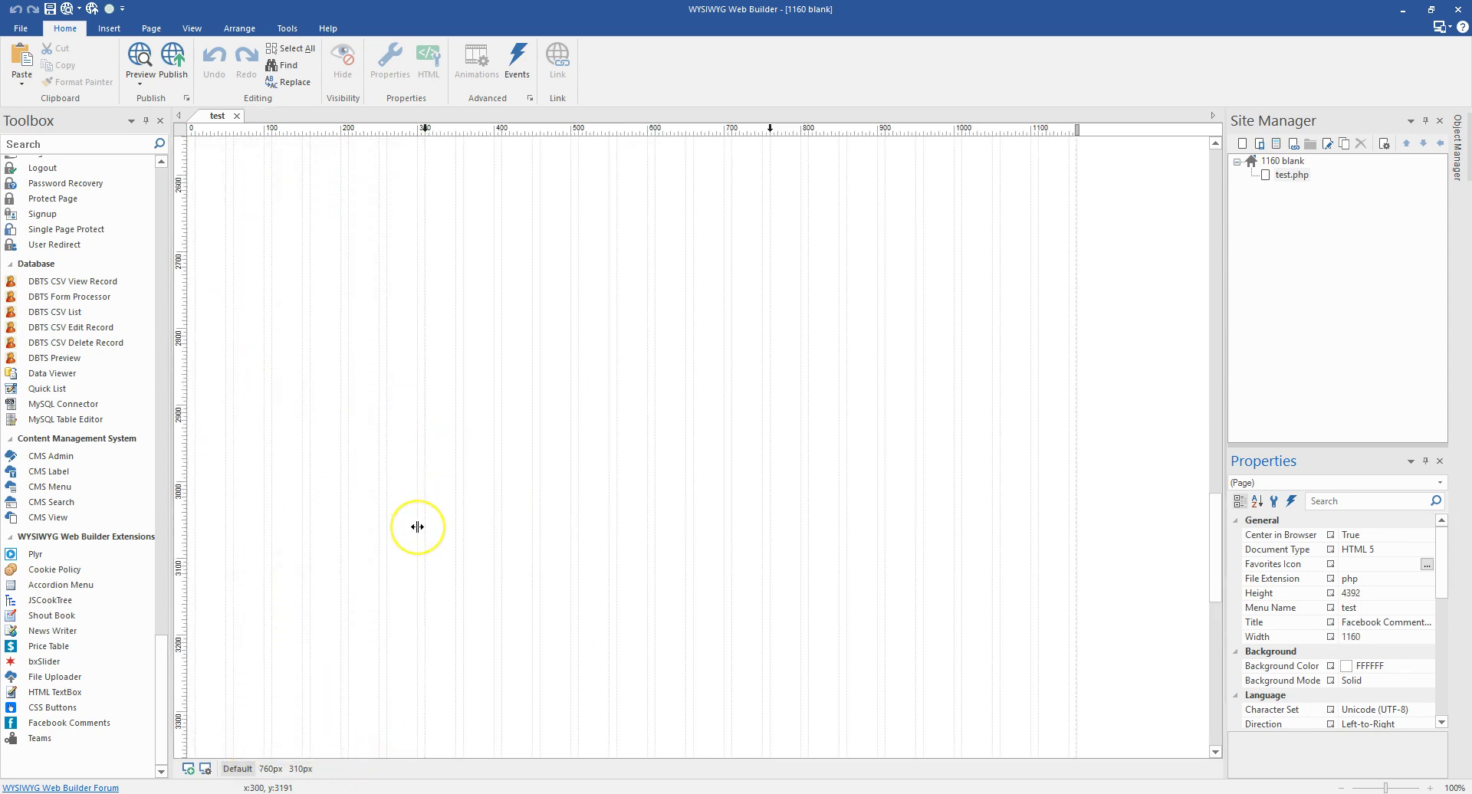
{"action": "scroll", "coordinate": [417, 527], "scroll_direction": "up", "scroll_amount": 8}
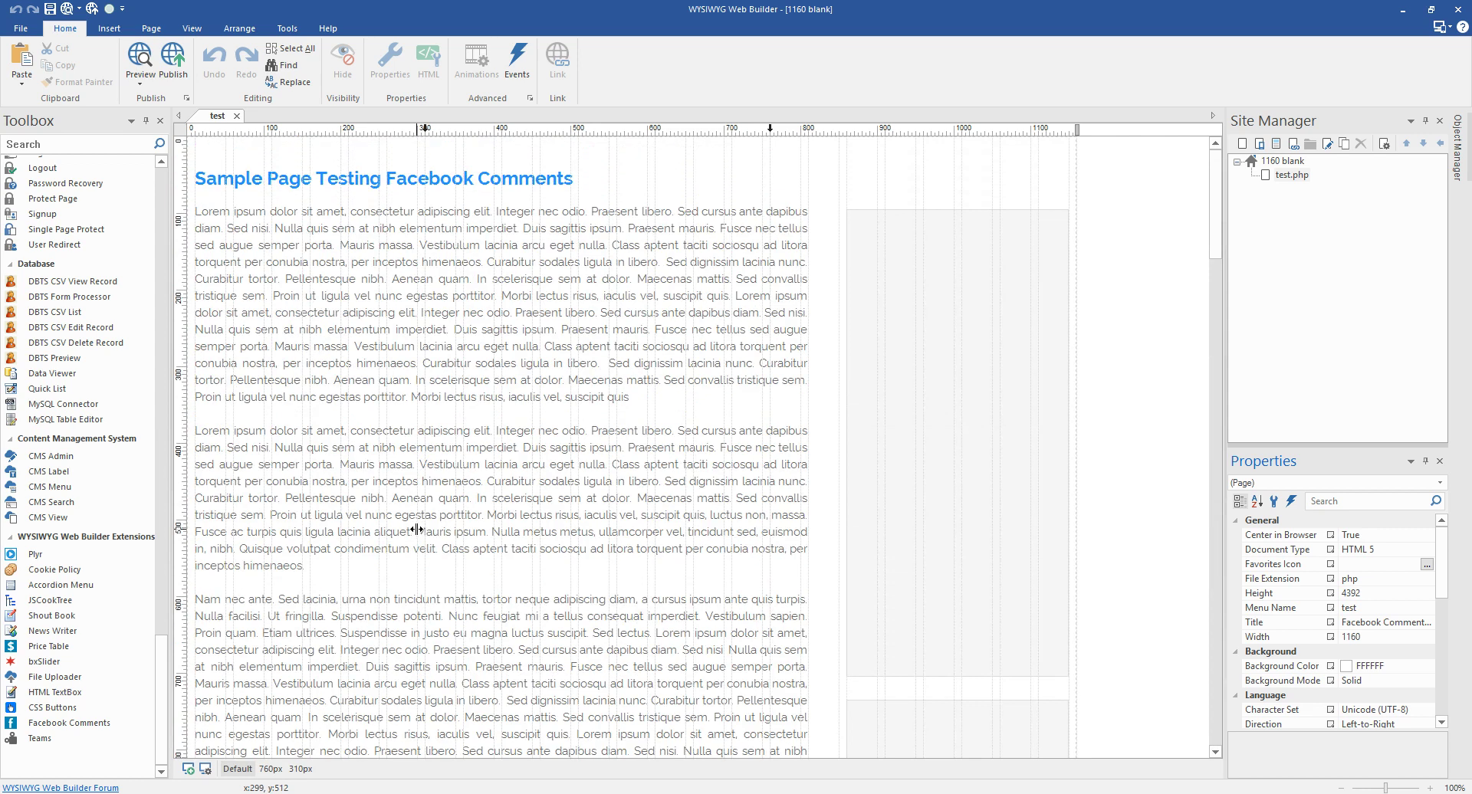
Publish the entire web site to the WysiwygPages Template Demos location
{"action": "left_click", "coordinate": [172, 57]}
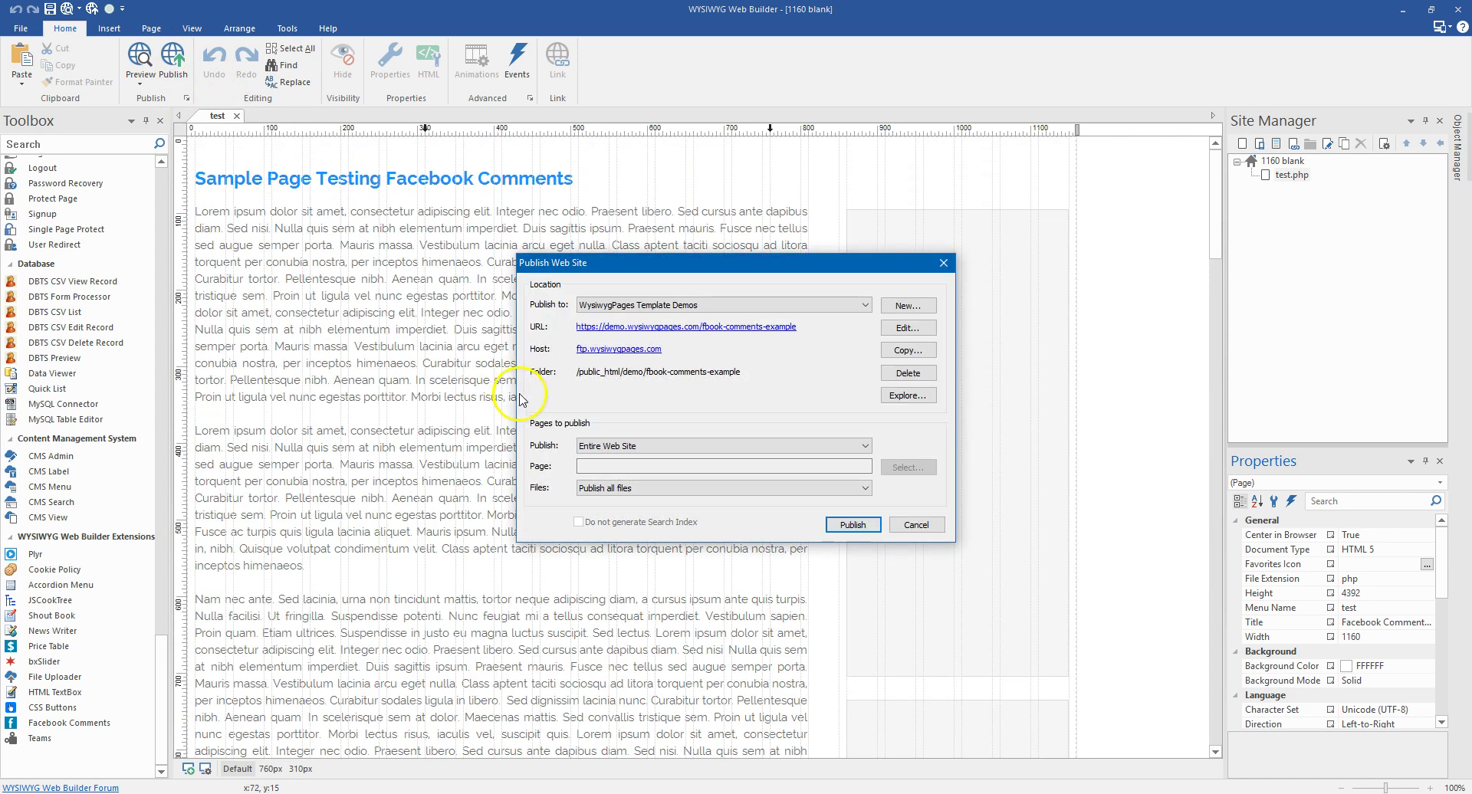
{"action": "left_click", "coordinate": [850, 526]}
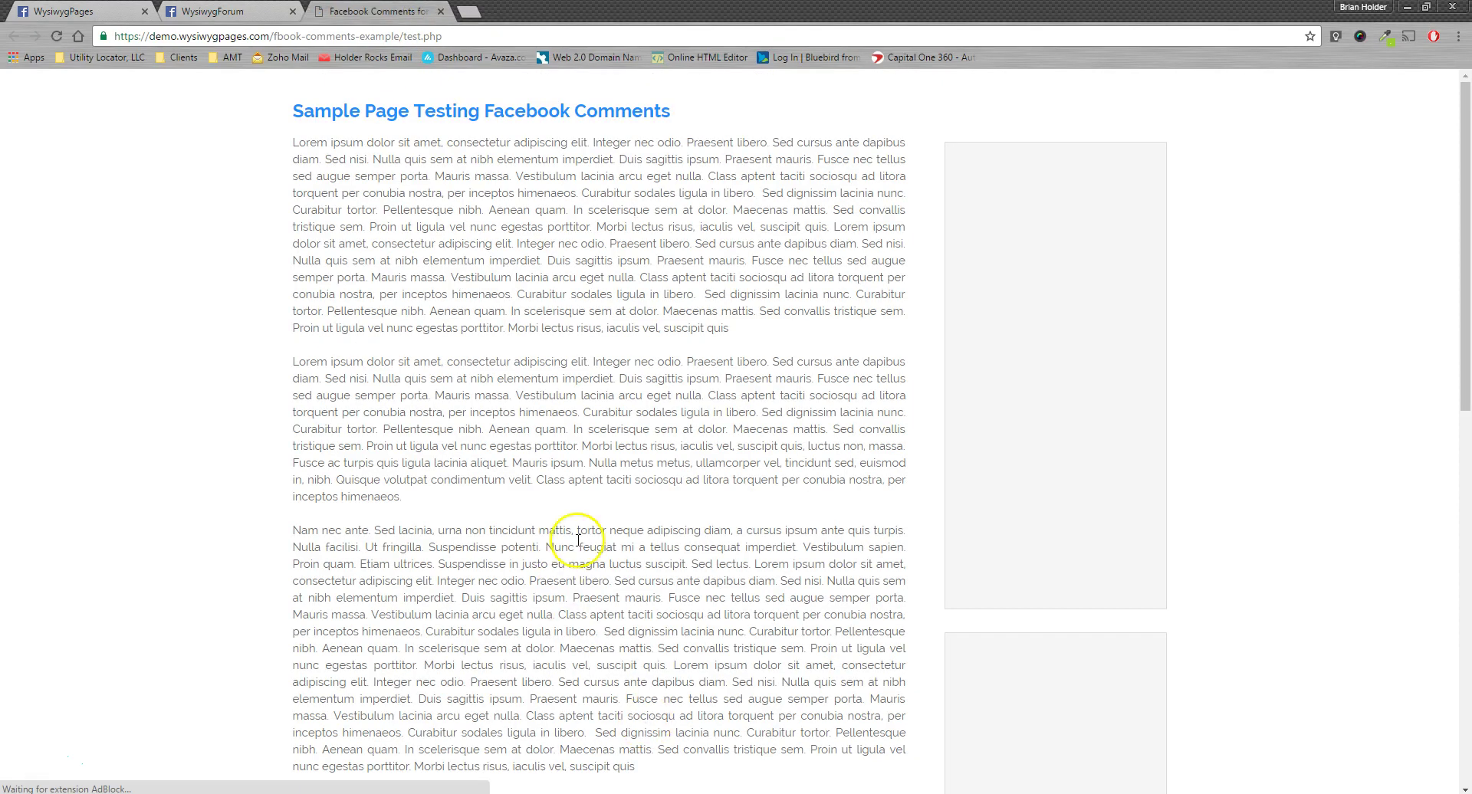
Post the comment 'This is my second comment! Having fun!' on the live test page
{"action": "scroll", "coordinate": [467, 343], "scroll_direction": "down", "scroll_amount": 1}
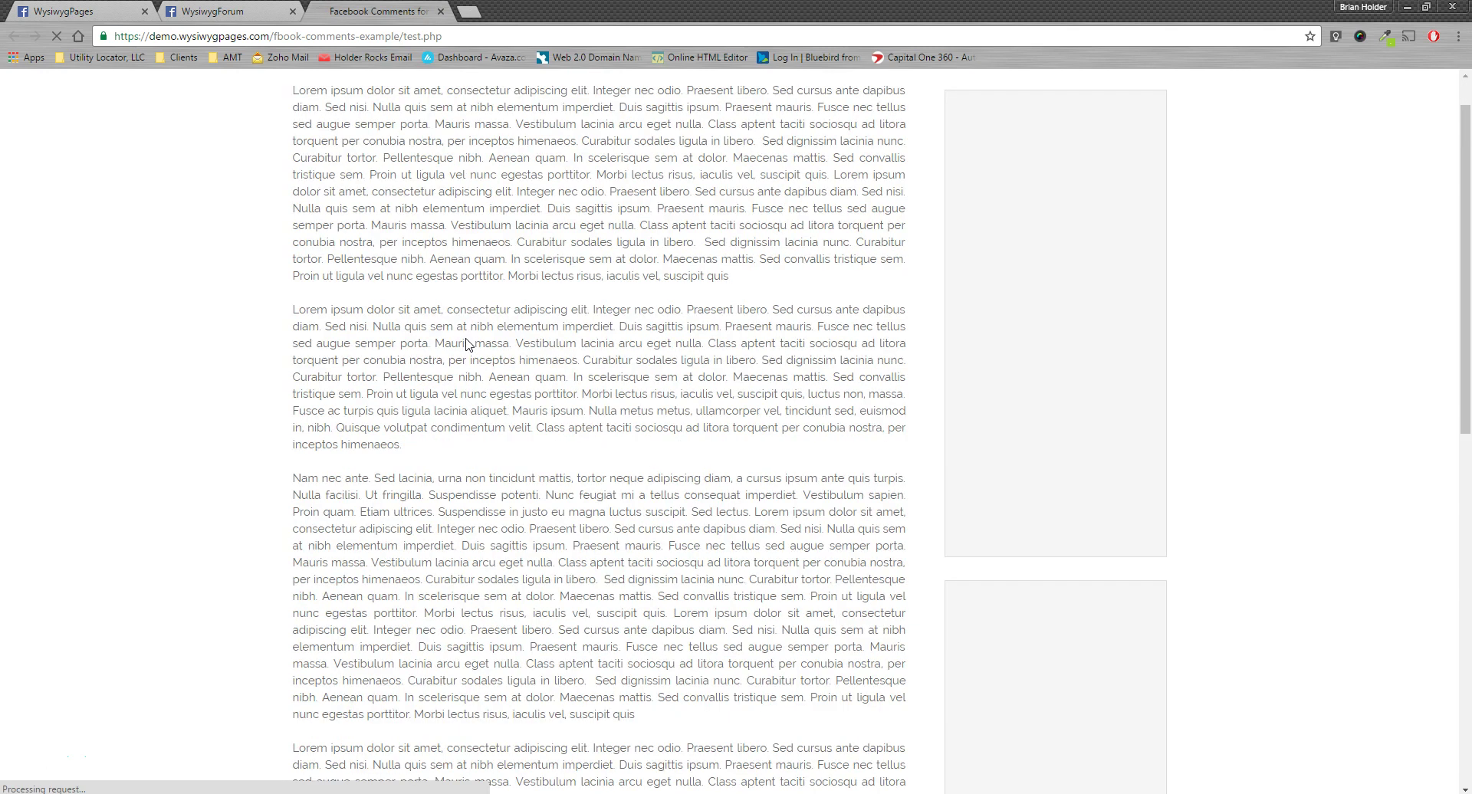
{"action": "scroll", "coordinate": [467, 343], "scroll_direction": "down", "scroll_amount": 5}
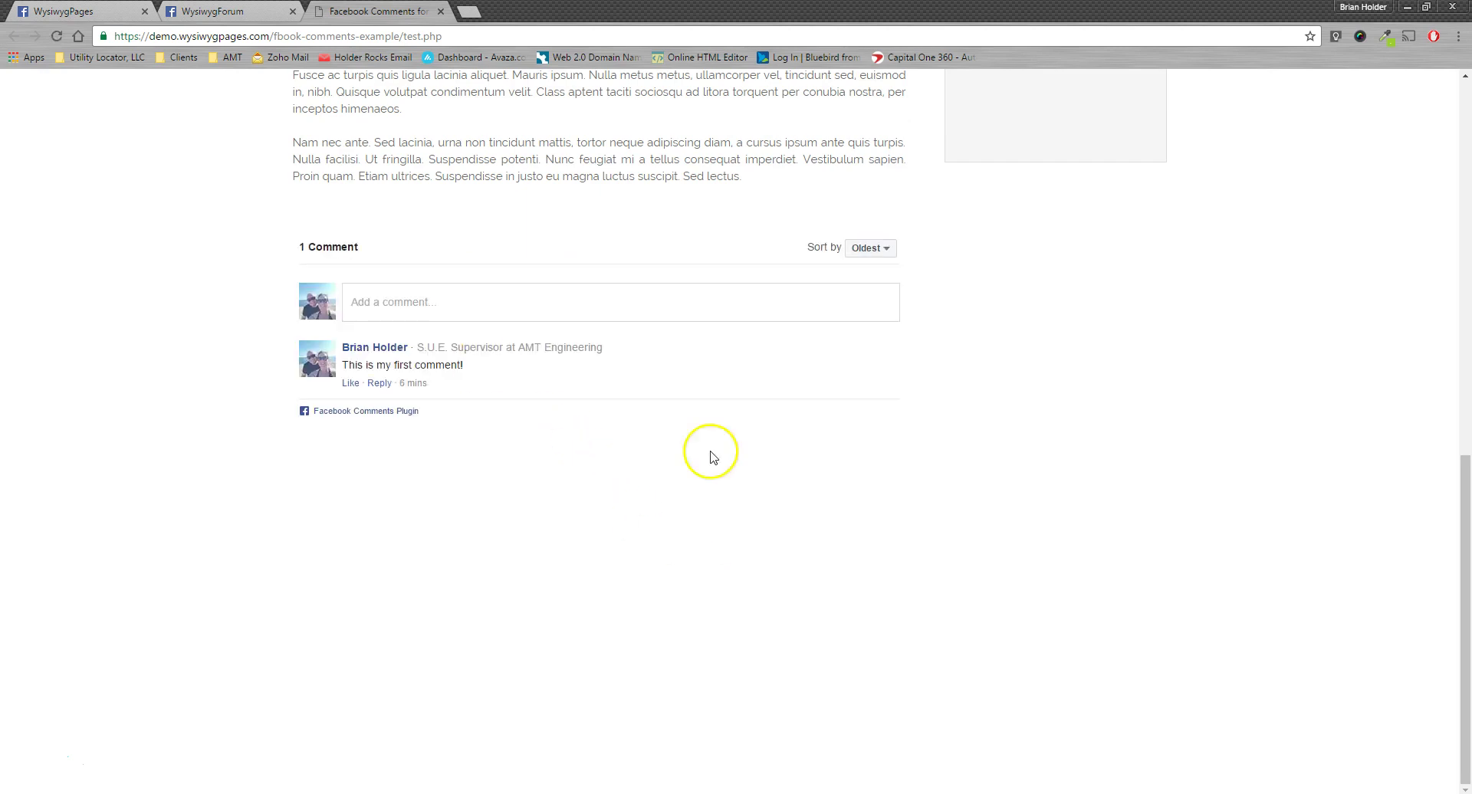
{"action": "left_click", "coordinate": [414, 303]}
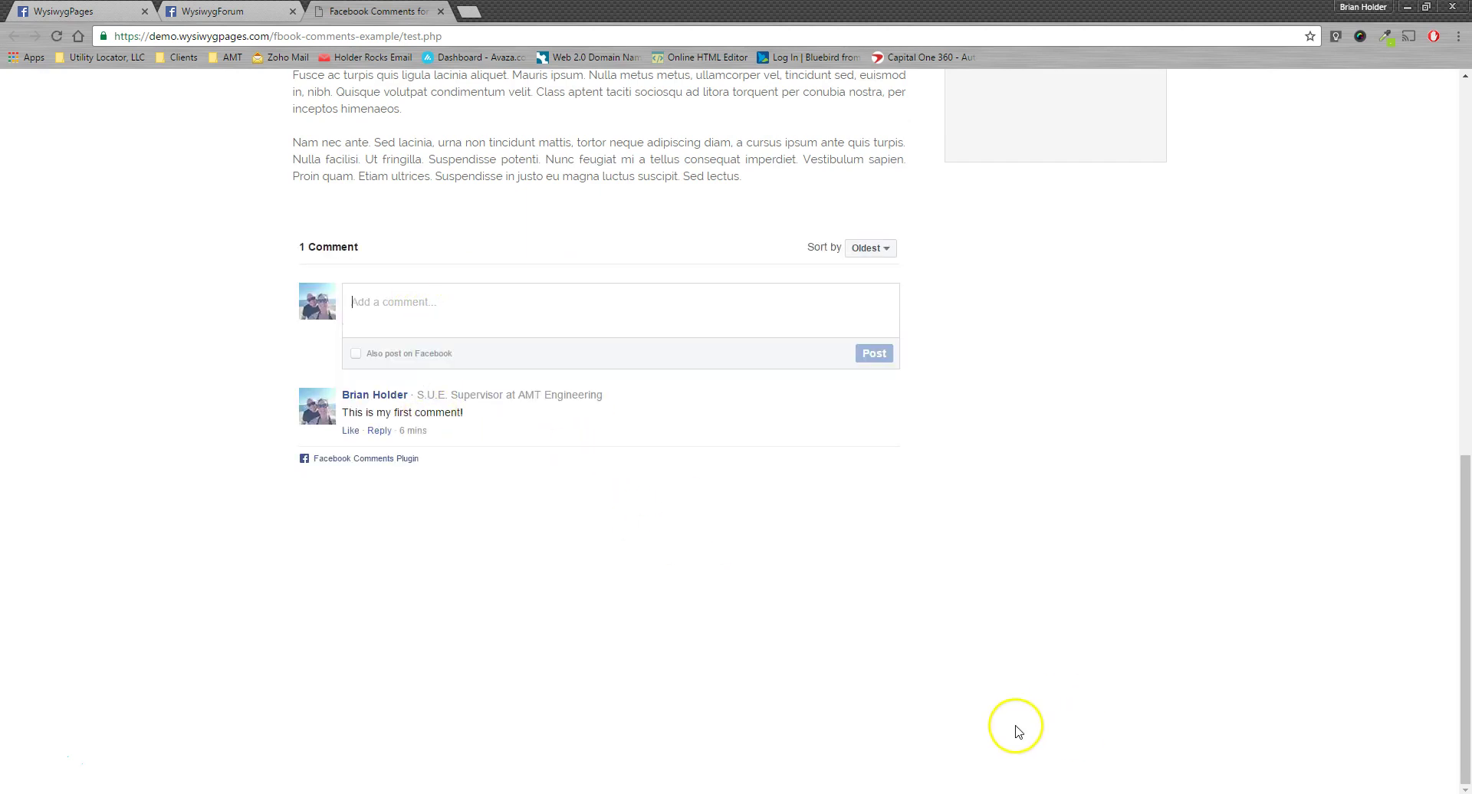
{"action": "type", "text": "This is my second comment! Having fun!"}
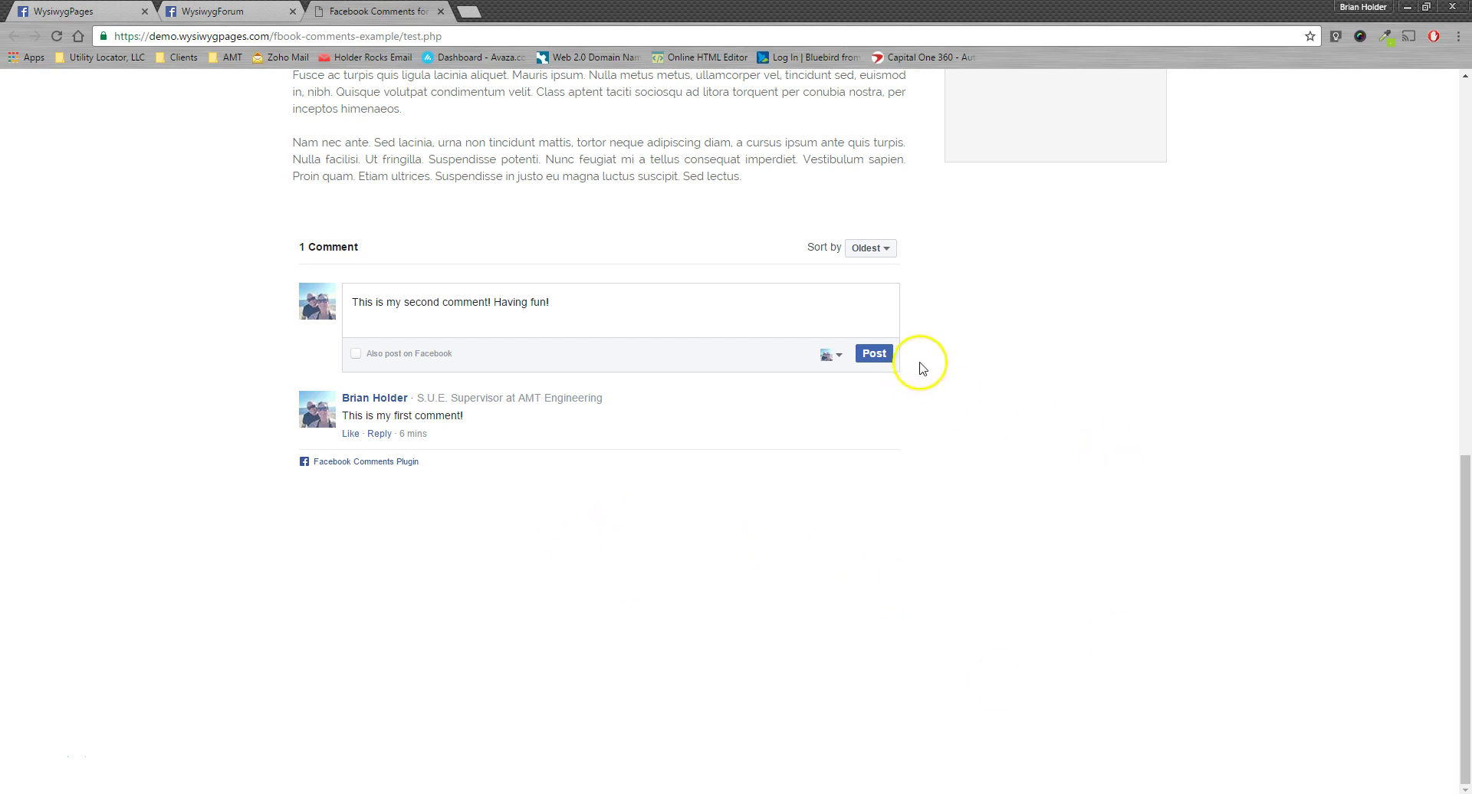
{"action": "left_click", "coordinate": [877, 355]}
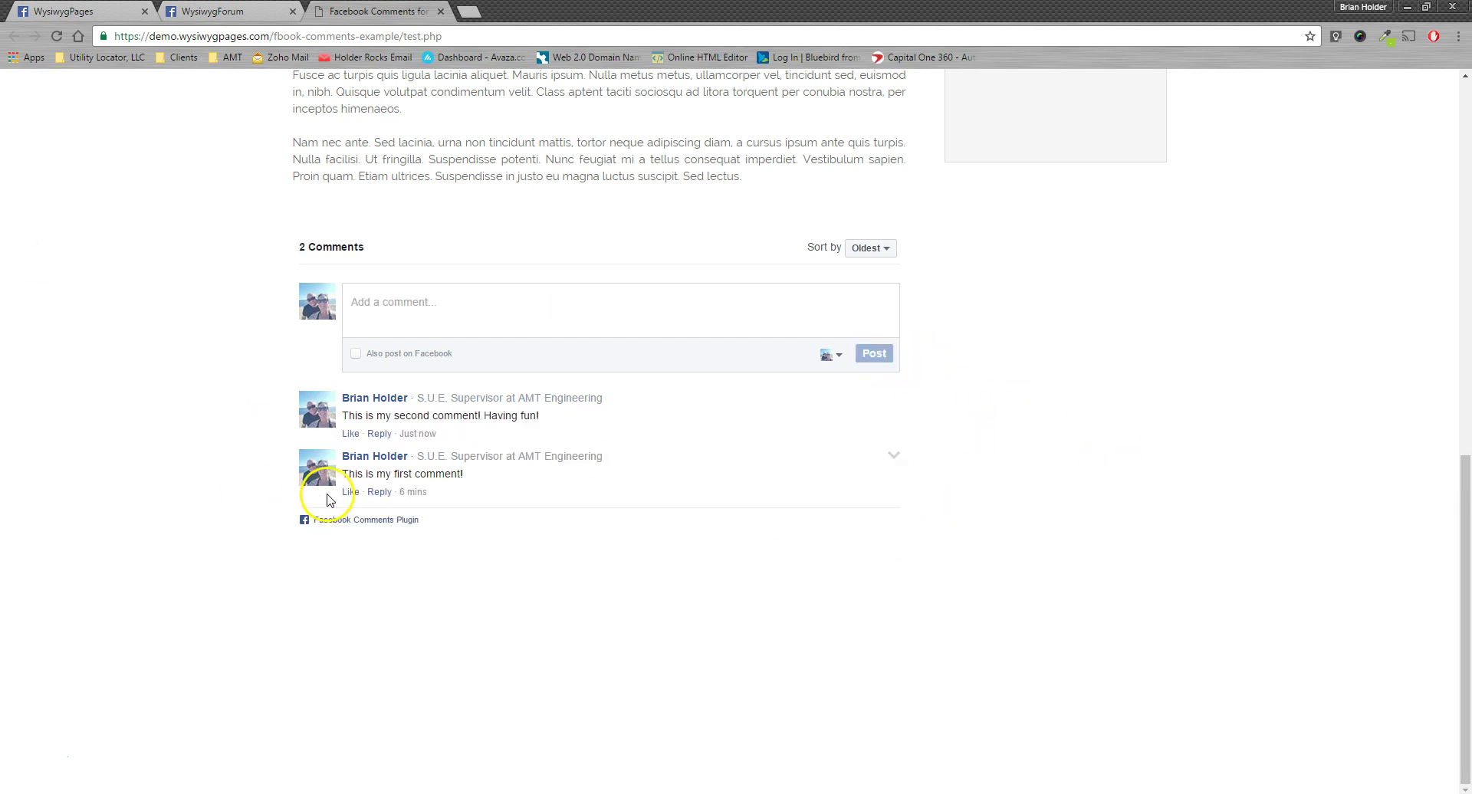
Shrink Chrome to a narrow window, reload the page, and expand the comments
{"action": "left_click", "coordinate": [1425, 7]}
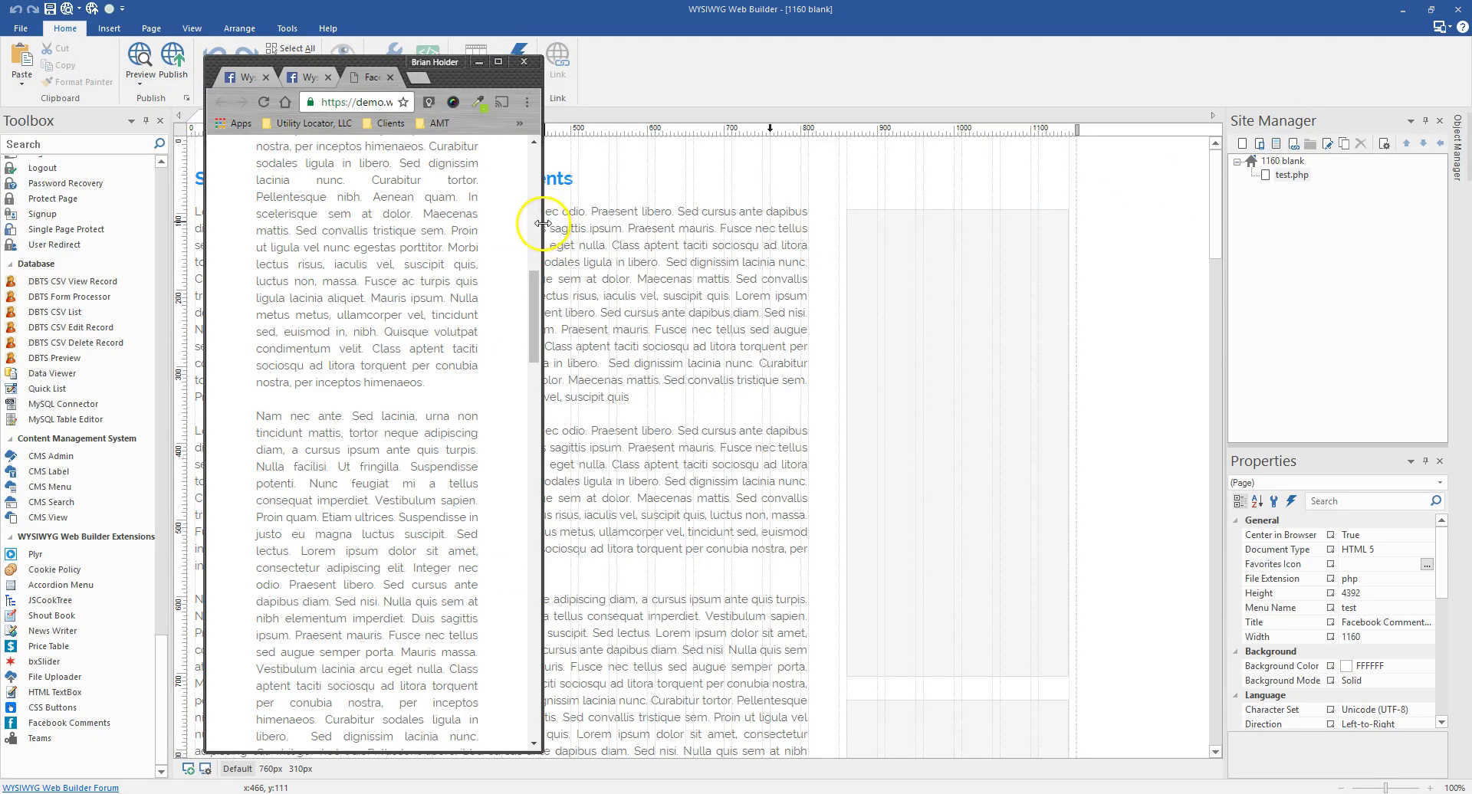
{"action": "left_click_drag", "start_coordinate": [542, 223], "coordinate": [906, 291]}
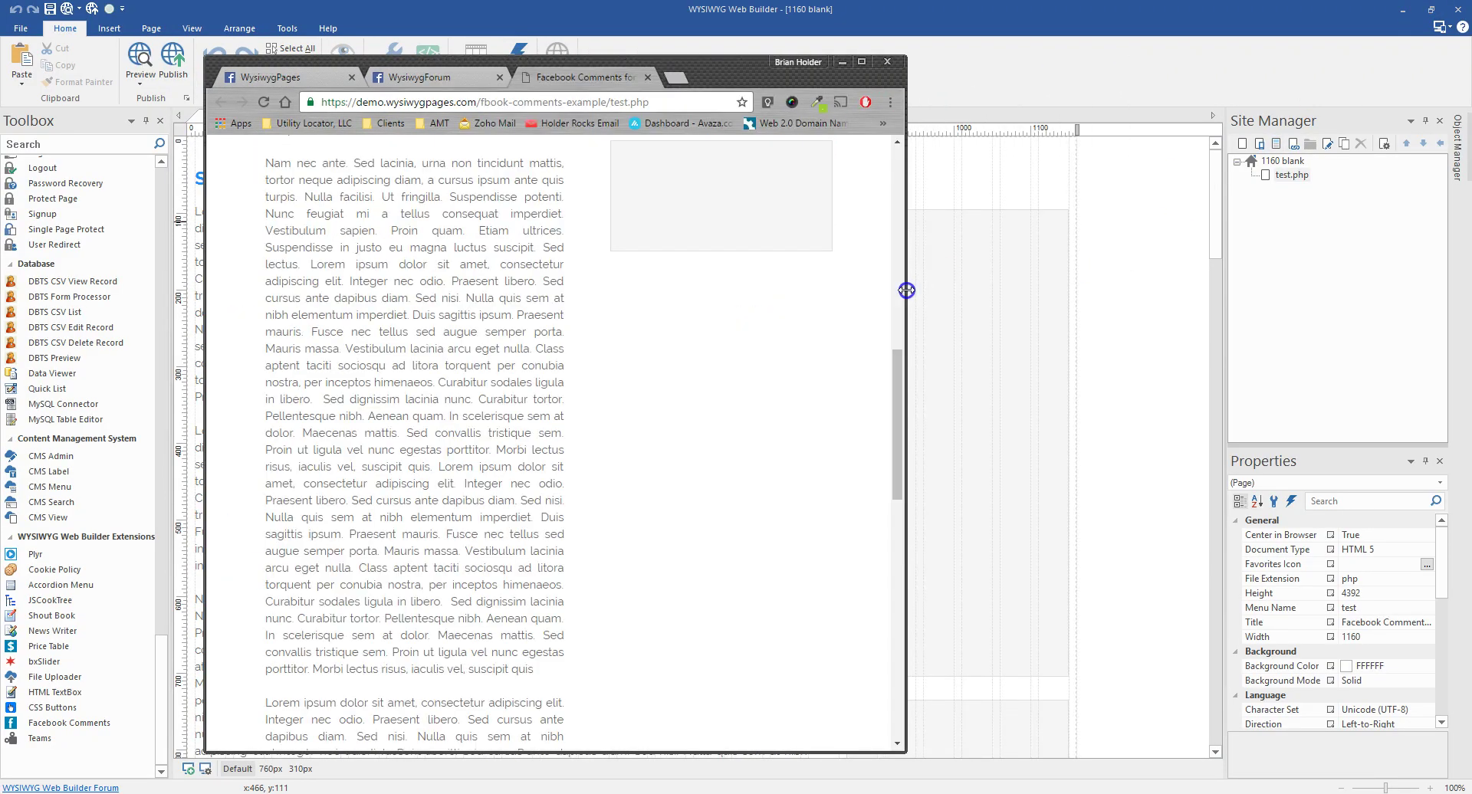
{"action": "scroll", "coordinate": [633, 502], "scroll_direction": "down", "scroll_amount": 10}
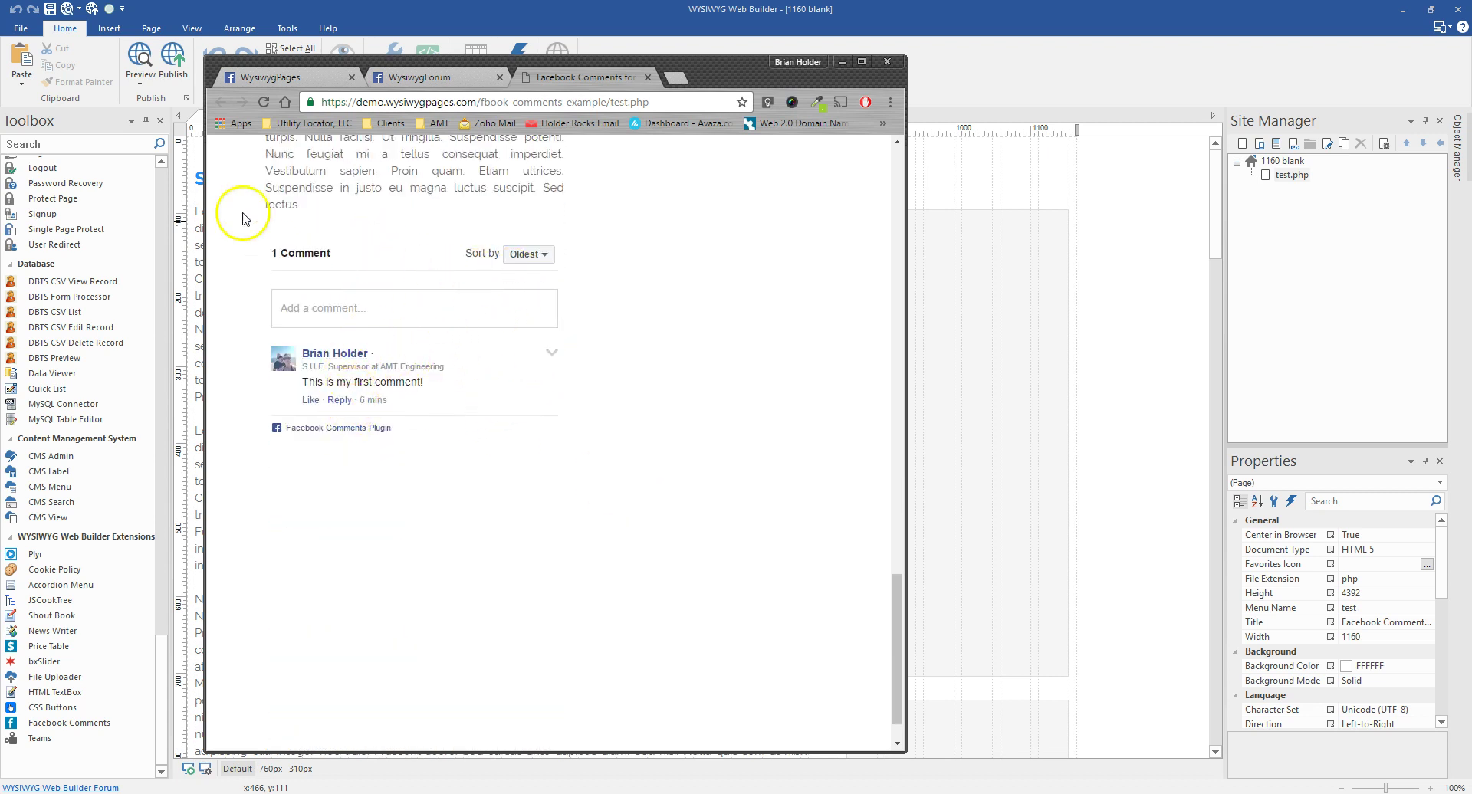
{"action": "left_click", "coordinate": [263, 102]}
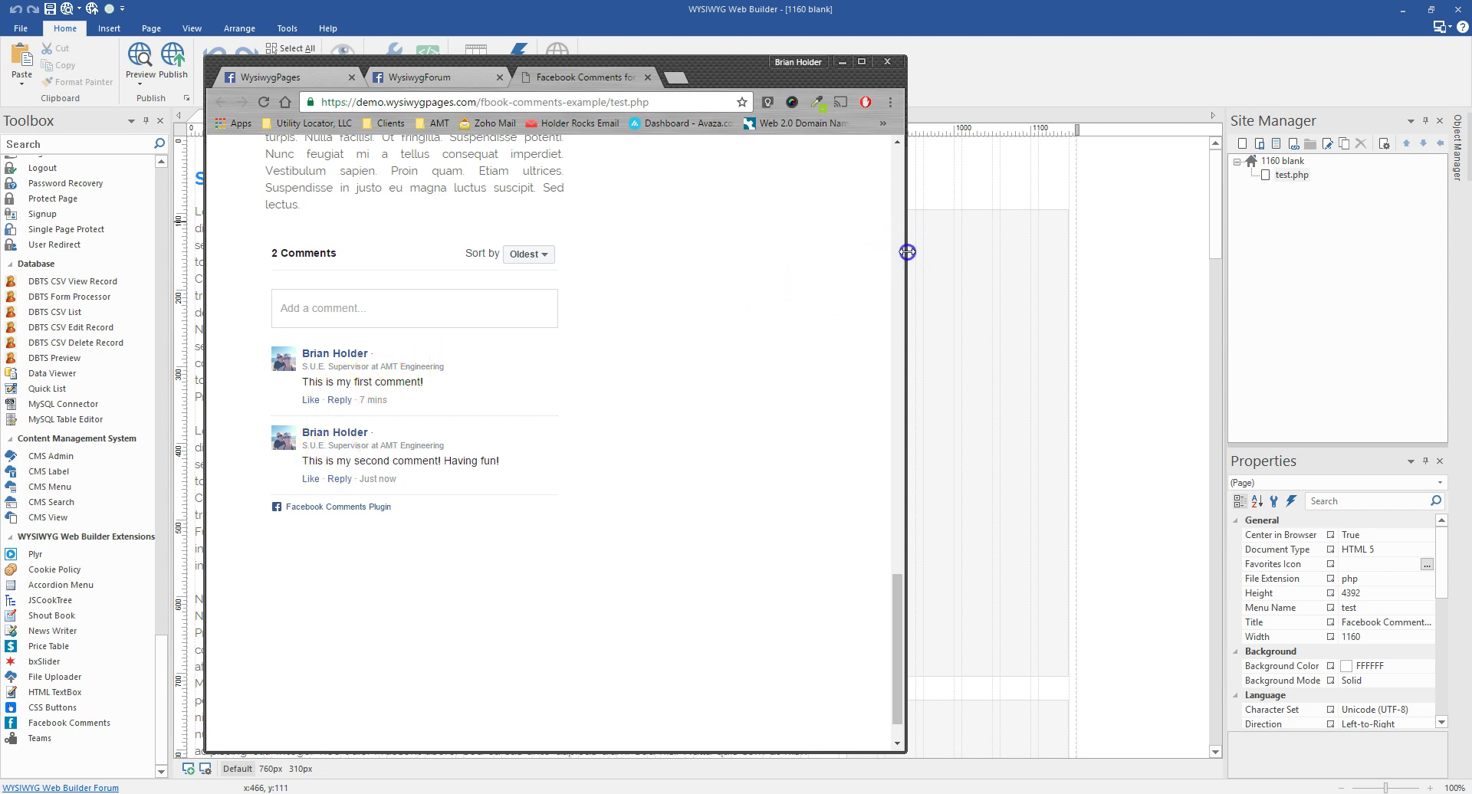
{"action": "left_click_drag", "start_coordinate": [907, 252], "coordinate": [527, 318]}
{"action": "scroll", "coordinate": [403, 326], "scroll_direction": "down", "scroll_amount": 6}
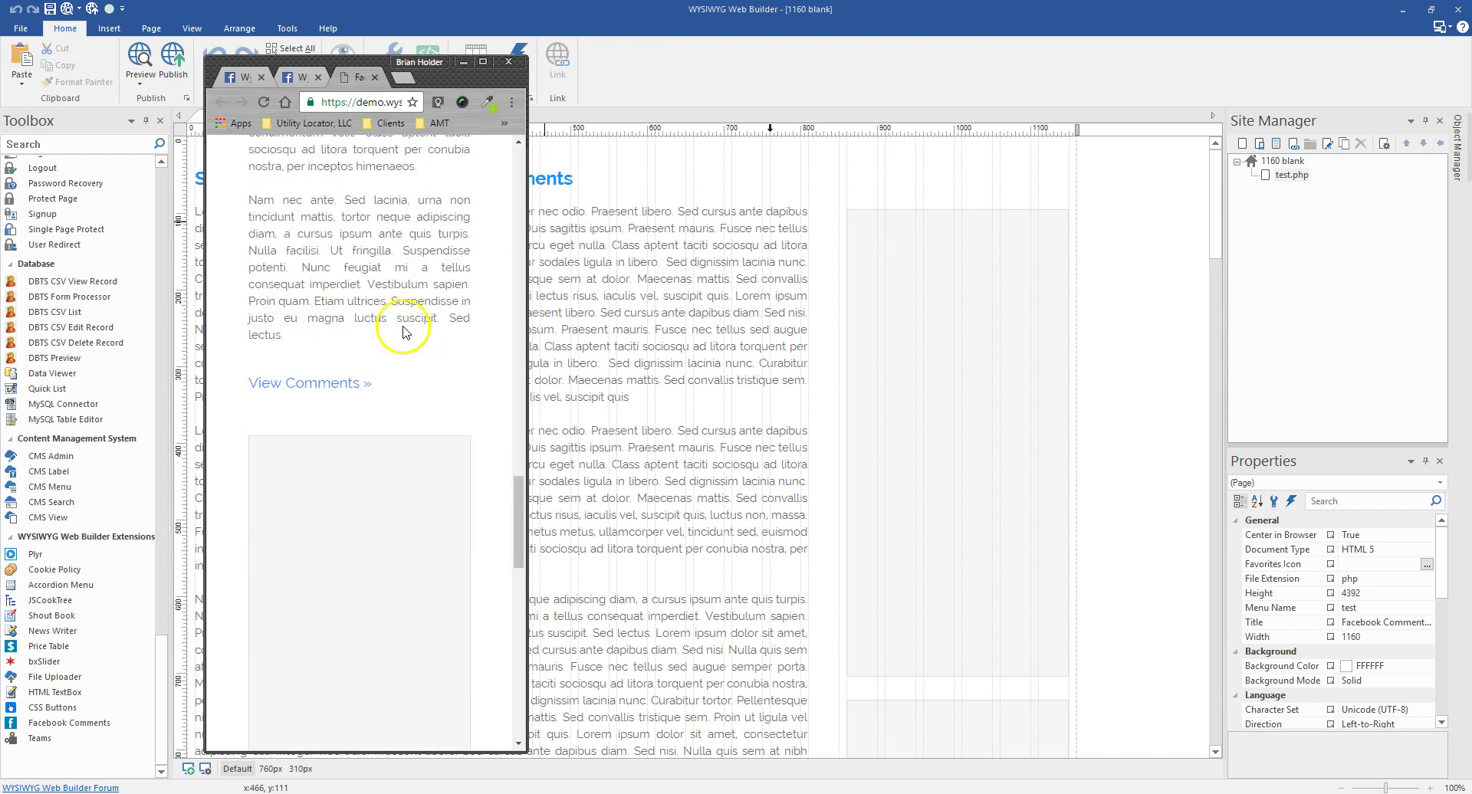
{"action": "left_click", "coordinate": [361, 385]}
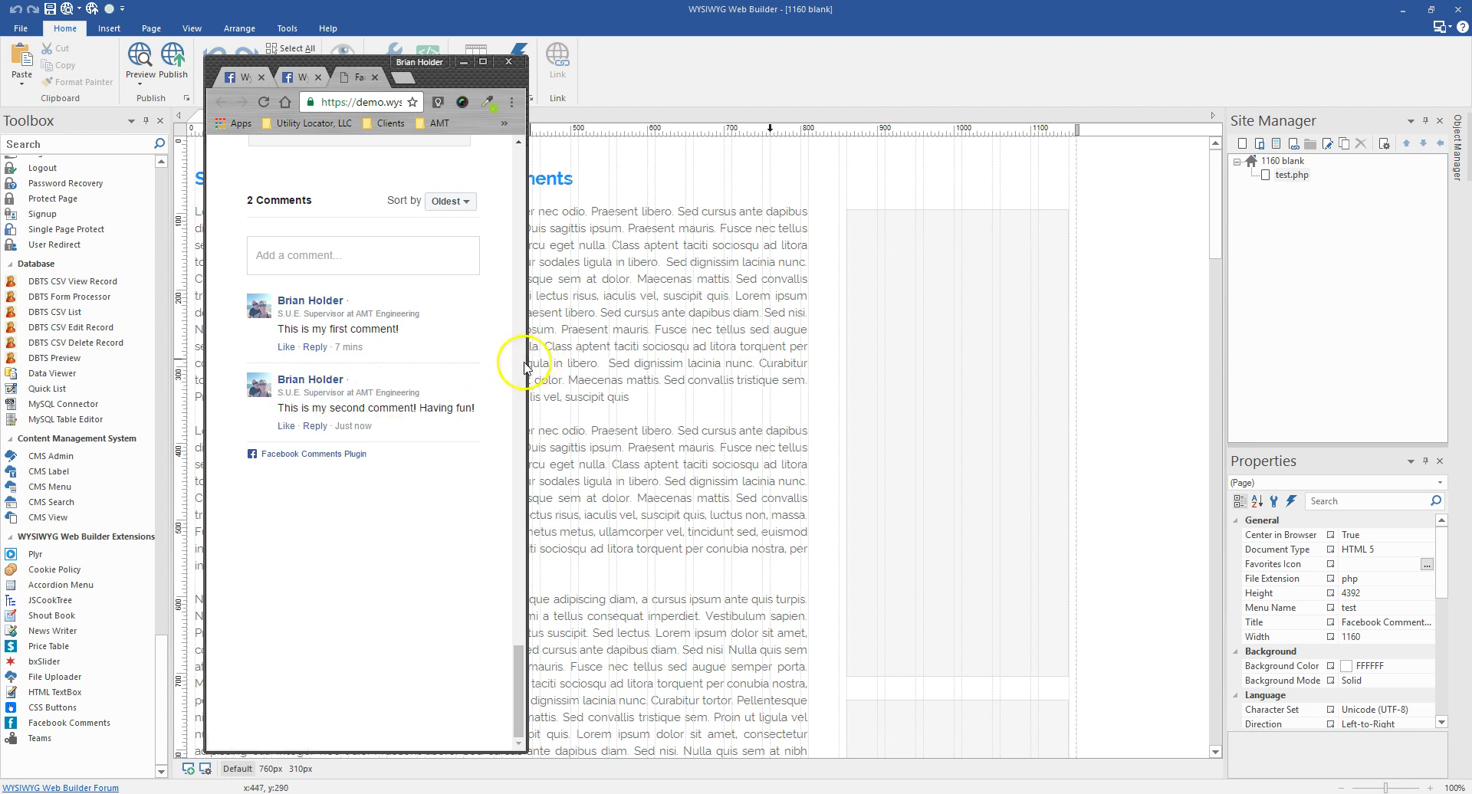
Maximize the browser again and scroll the page to confirm both comments appear
{"action": "left_click_drag", "start_coordinate": [525, 358], "coordinate": [1362, 444]}
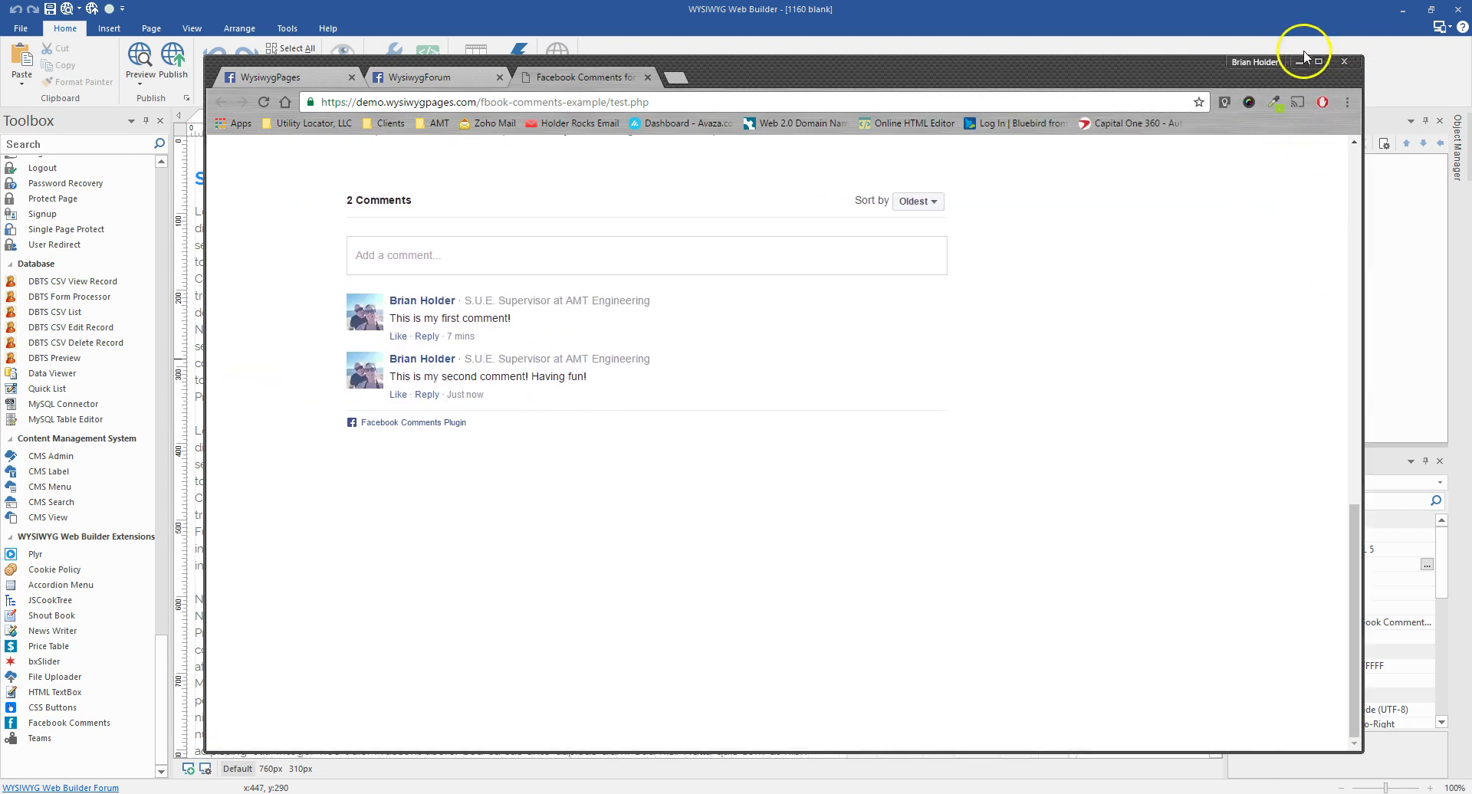
{"action": "left_click", "coordinate": [1314, 61]}
{"action": "scroll", "coordinate": [493, 411], "scroll_direction": "up", "scroll_amount": 10}
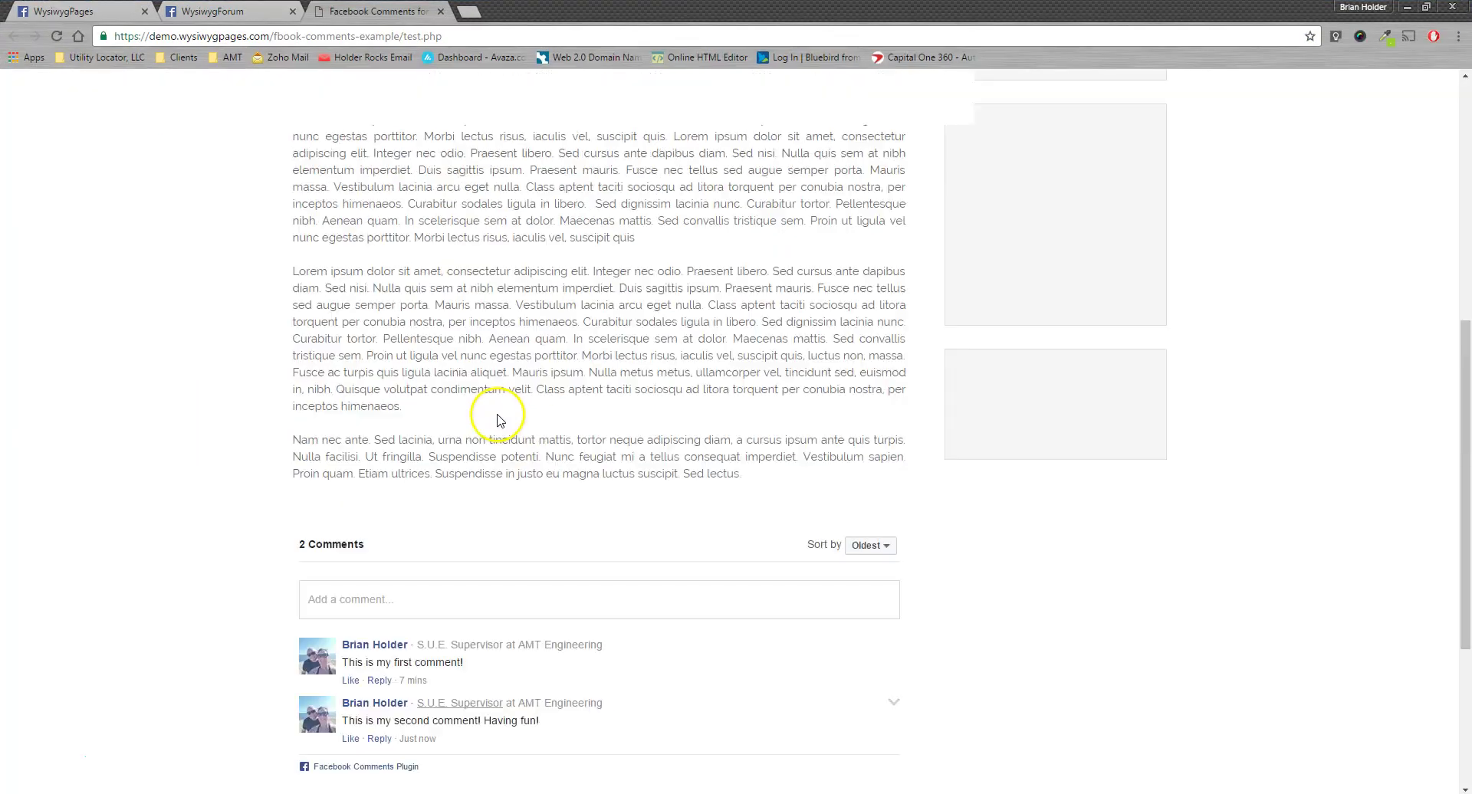
{"action": "scroll", "coordinate": [707, 401], "scroll_direction": "up", "scroll_amount": 3}
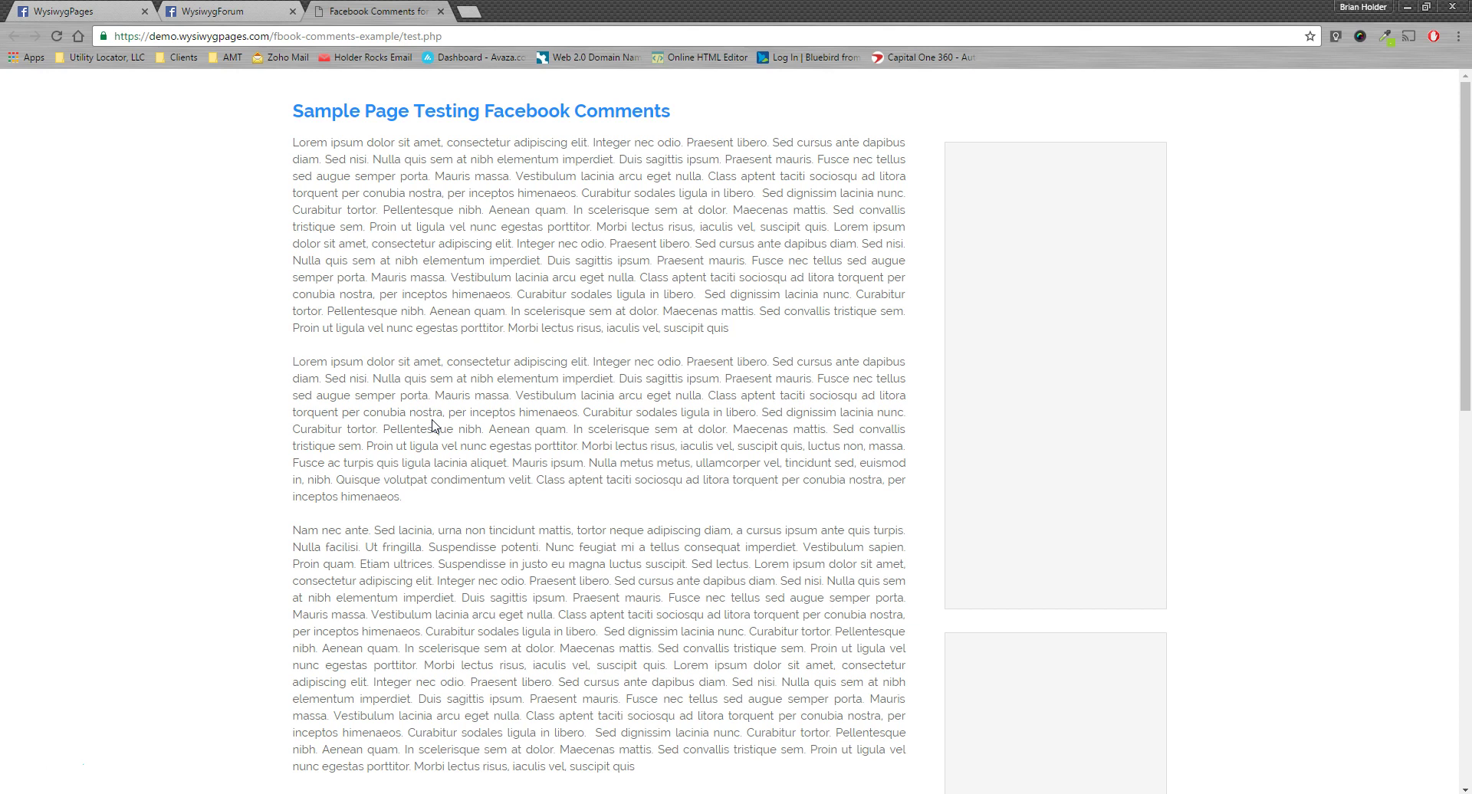
{"action": "scroll", "coordinate": [431, 423], "scroll_direction": "down", "scroll_amount": 10}
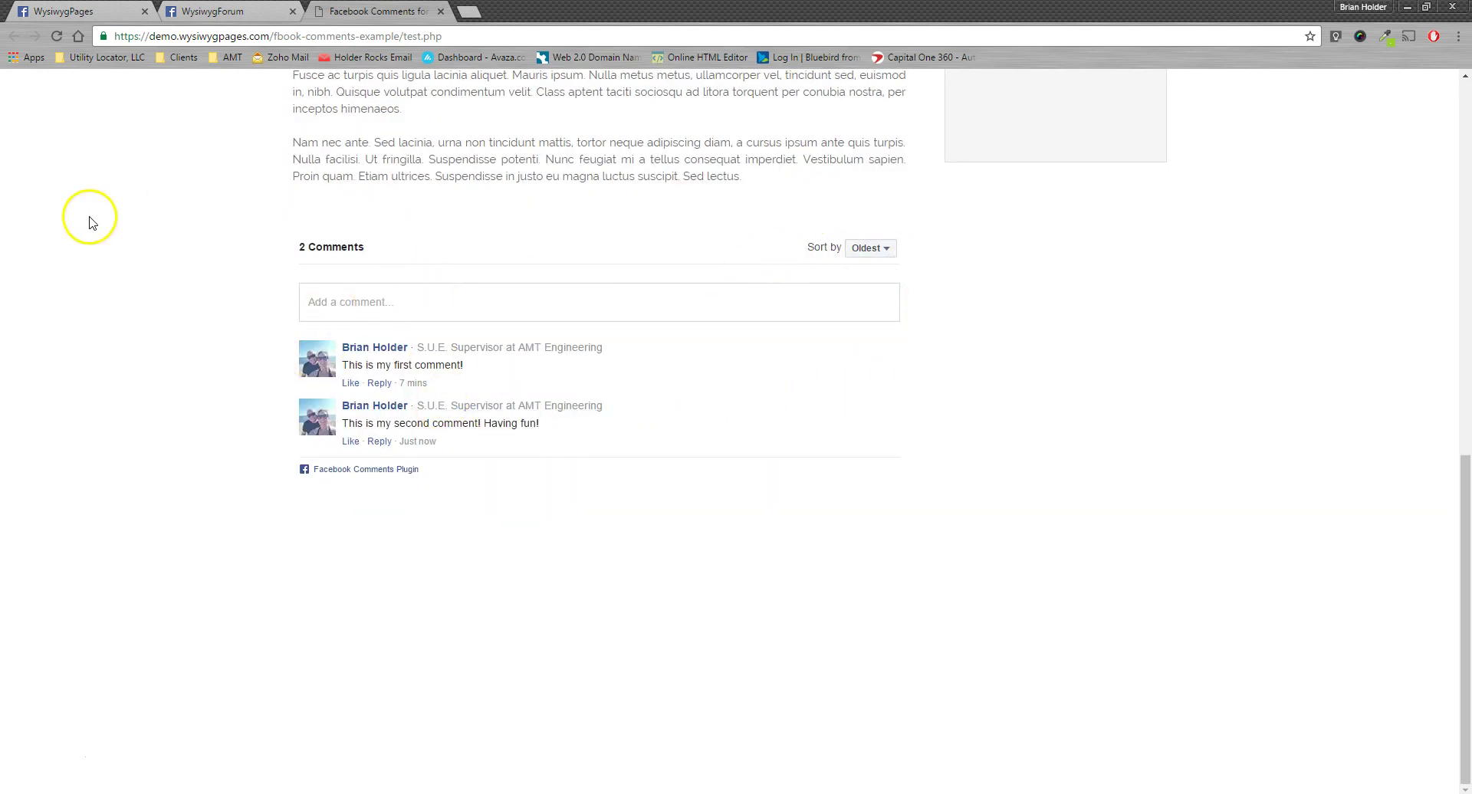
{"action": "scroll", "coordinate": [60, 309], "scroll_direction": "up", "scroll_amount": 10}
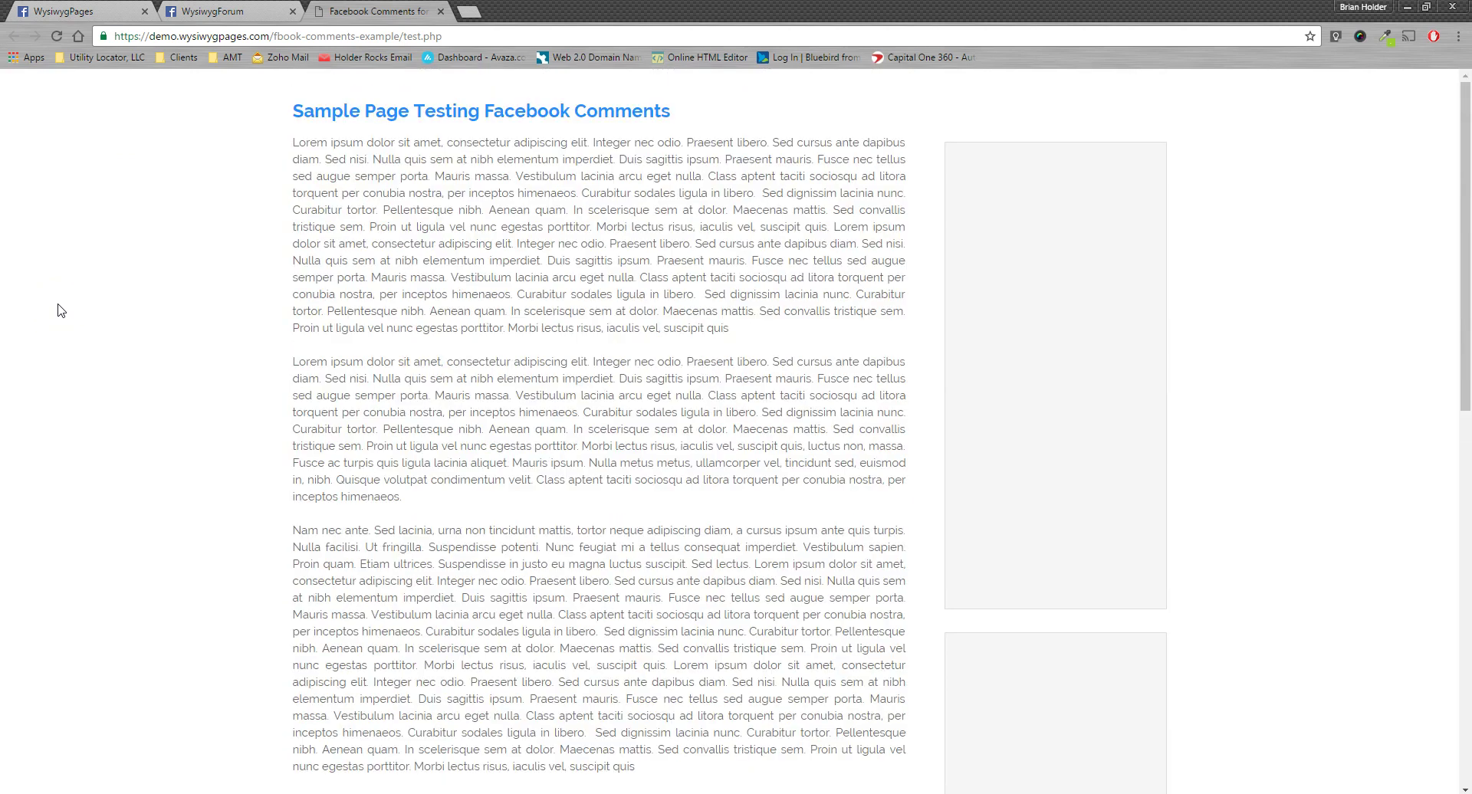
{"action": "scroll", "coordinate": [60, 309], "scroll_direction": "down", "scroll_amount": 10}
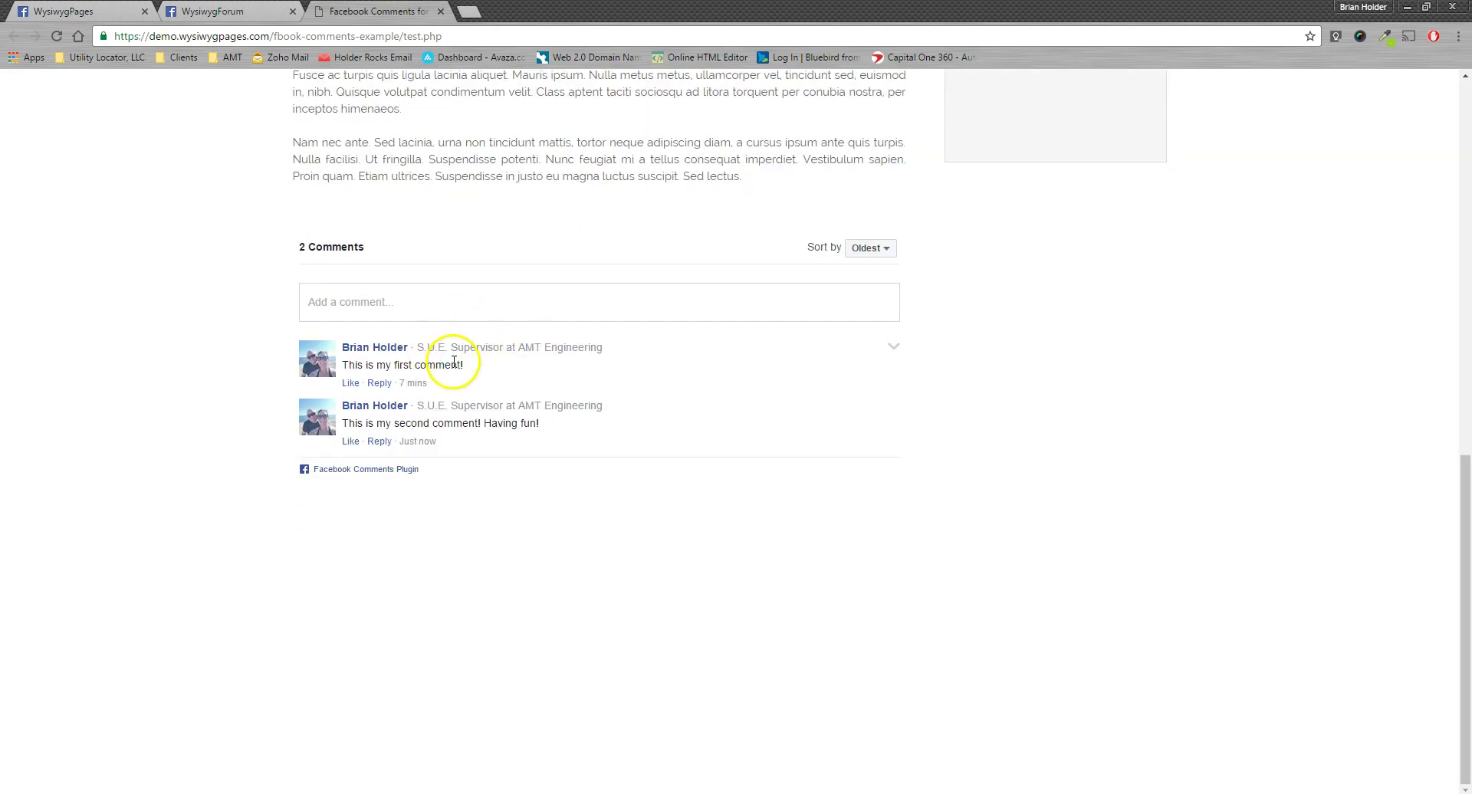
Rename the cloned page in Site Manager to 'another'
{"action": "key", "text": "alt+Tab"}
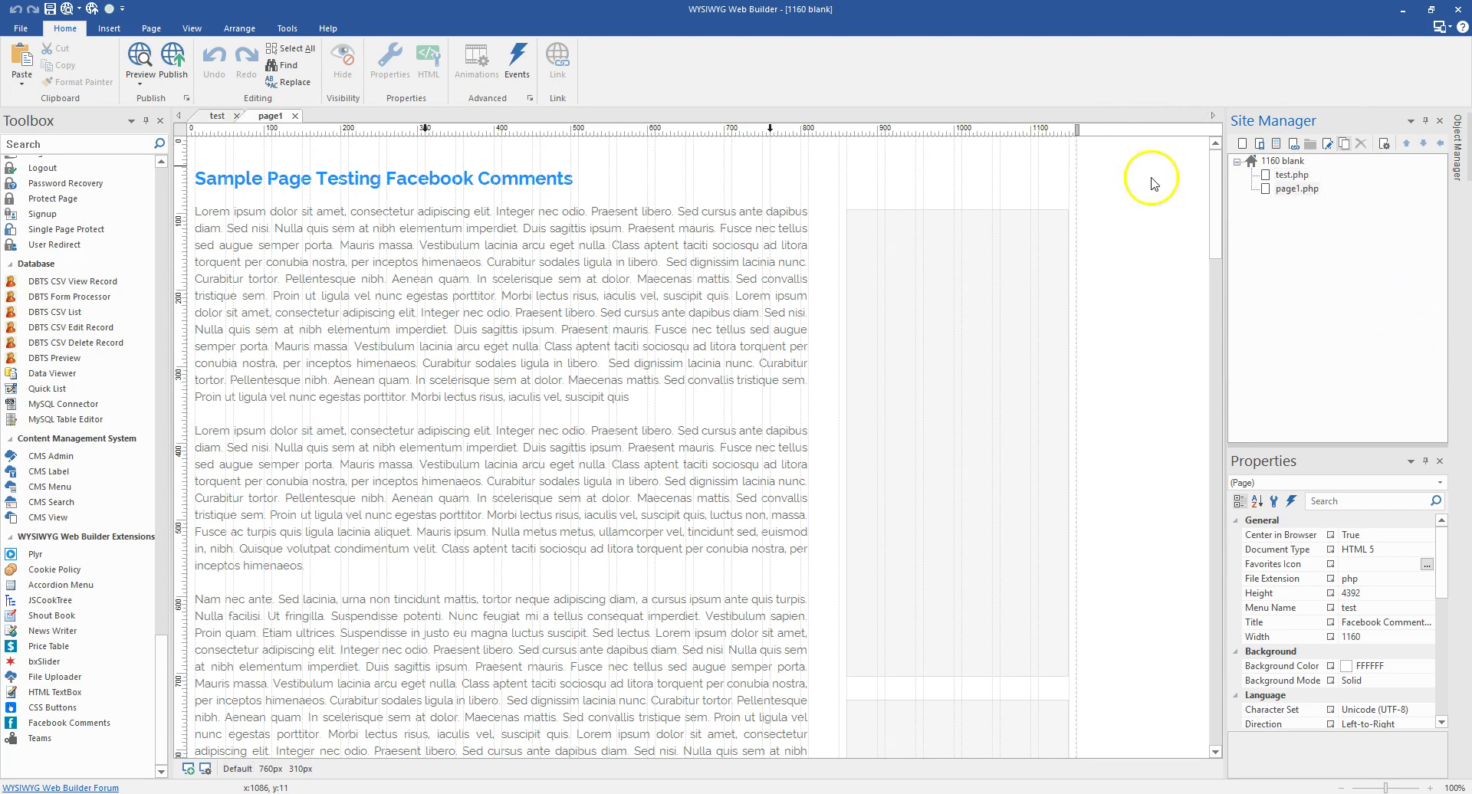
{"action": "right_click", "coordinate": [1290, 189]}
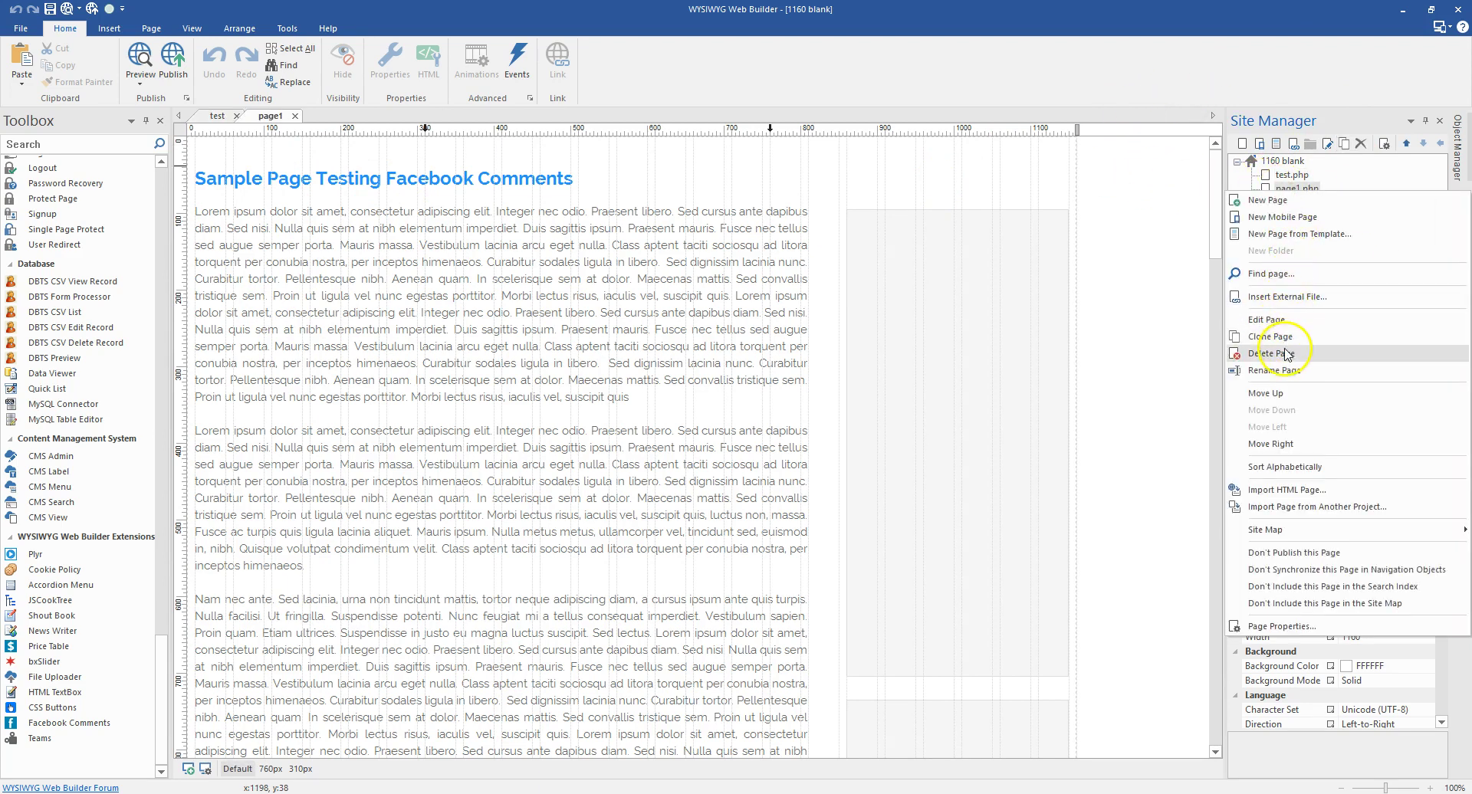
{"action": "left_click", "coordinate": [1279, 371]}
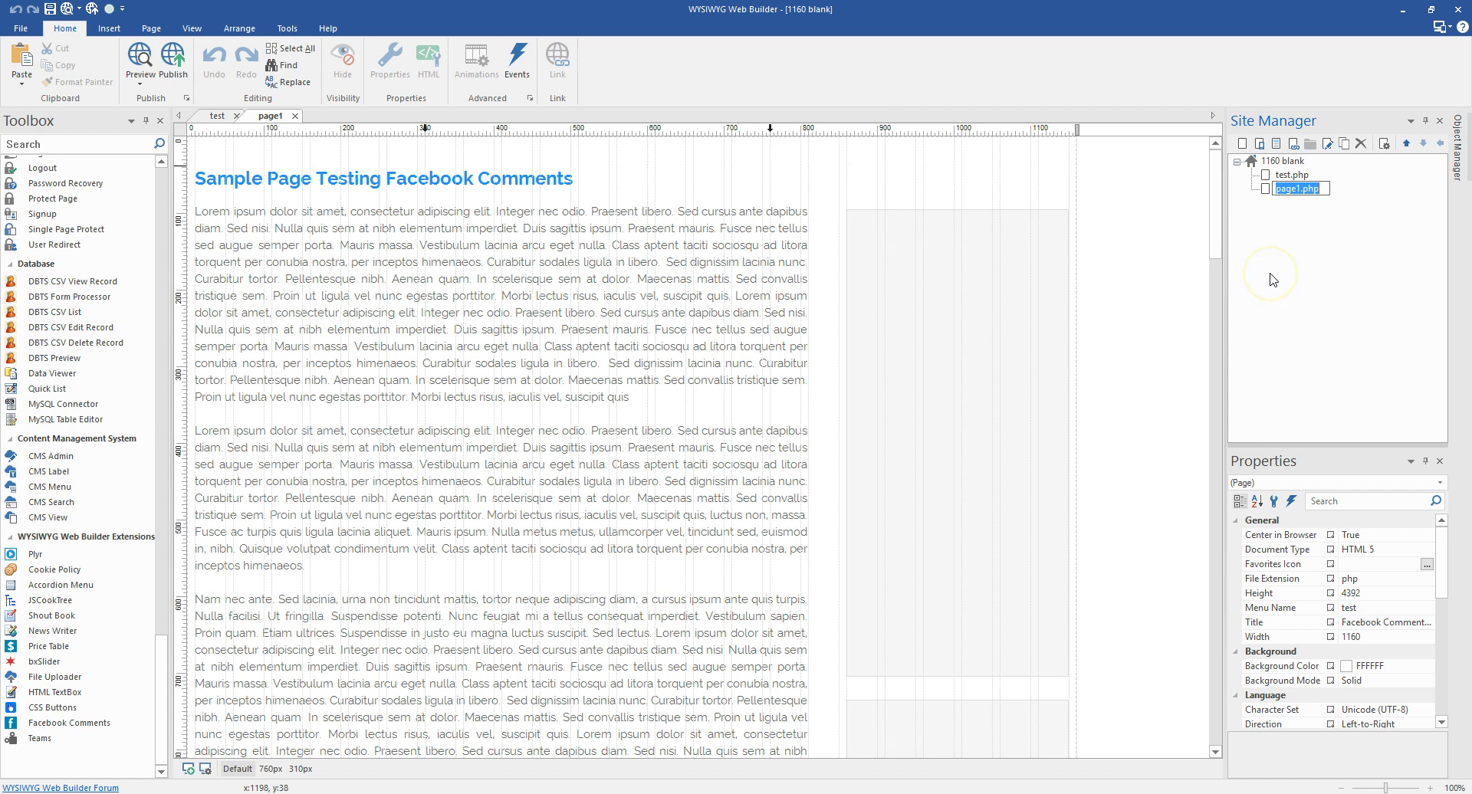
{"action": "key", "text": "Return"}
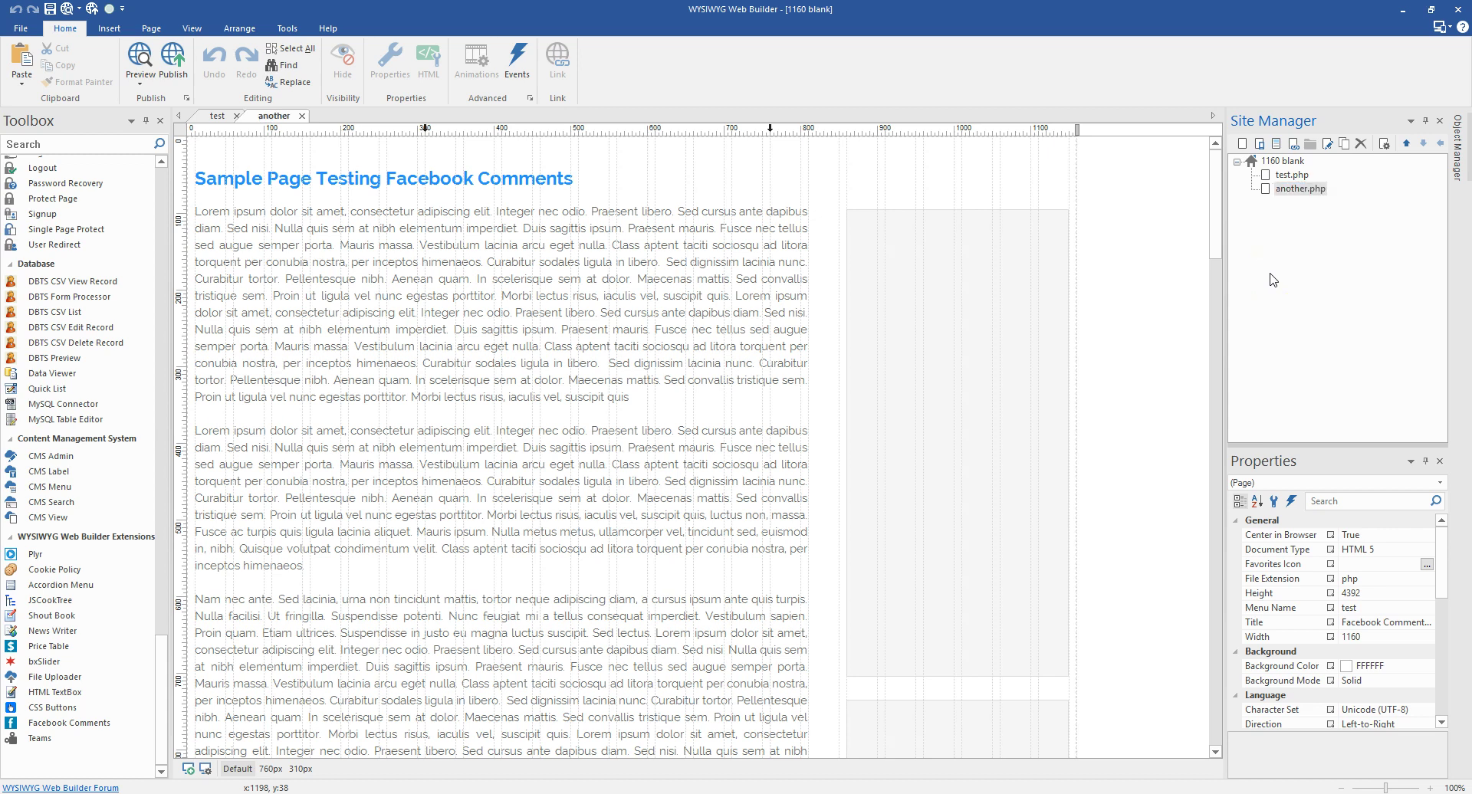
Change the Facebook Comments object's Page URL to point at another.php
{"action": "scroll", "coordinate": [1137, 191], "scroll_direction": "down", "scroll_amount": 10}
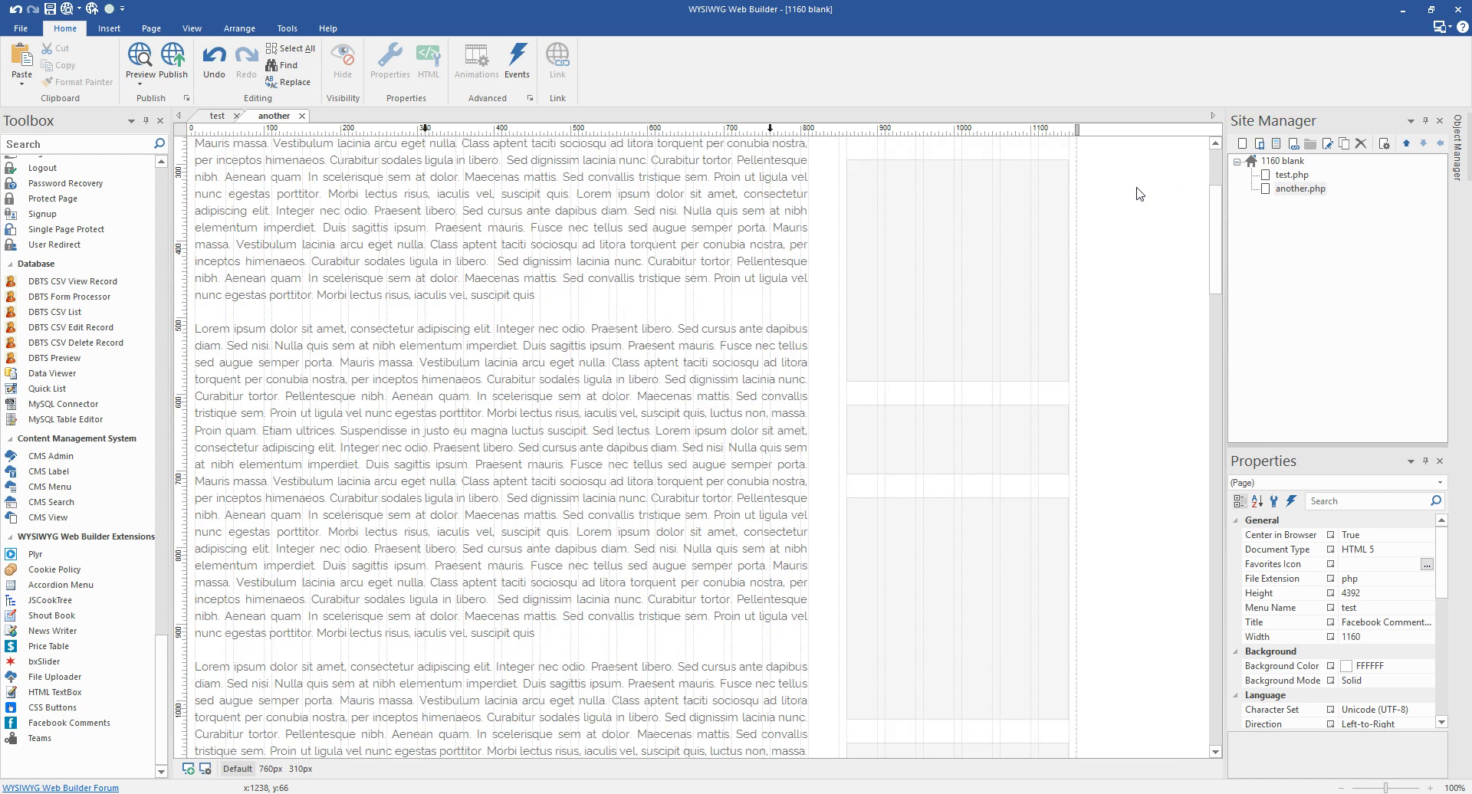
{"action": "scroll", "coordinate": [1137, 194], "scroll_direction": "down", "scroll_amount": 4}
{"action": "left_click", "coordinate": [539, 274]}
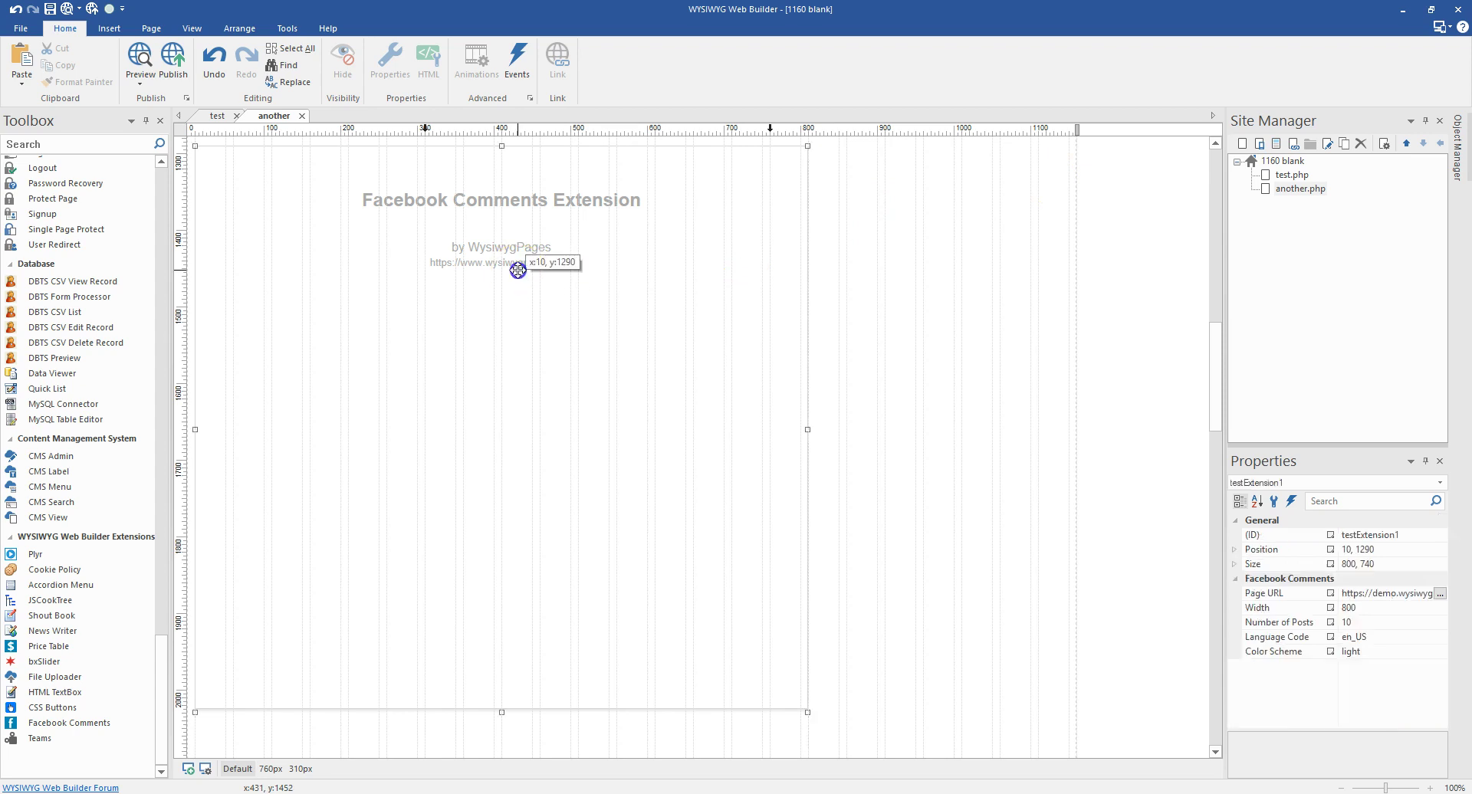
{"action": "double_click", "coordinate": [712, 249]}
{"action": "left_click", "coordinate": [843, 282]}
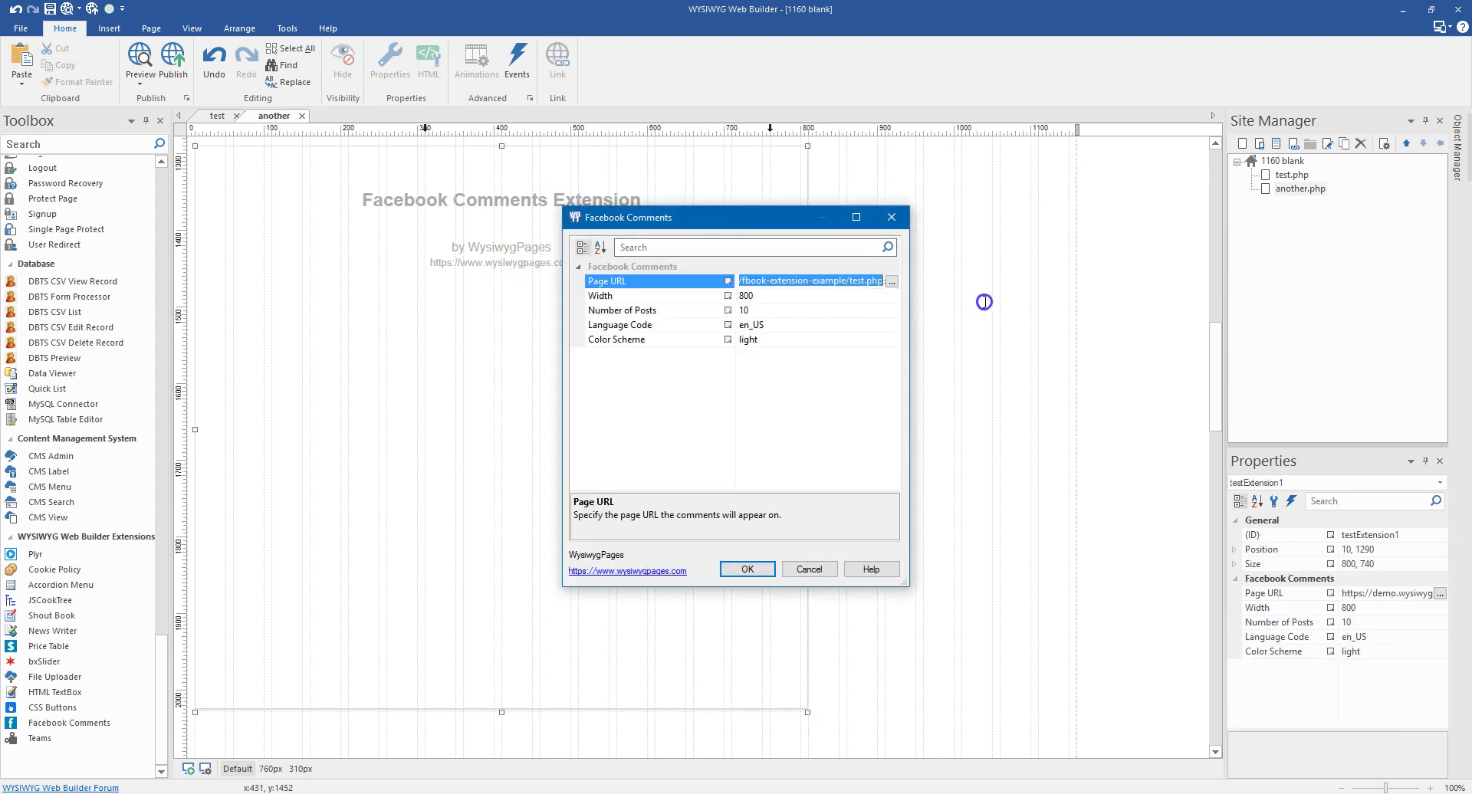
{"action": "left_click", "coordinate": [867, 285]}
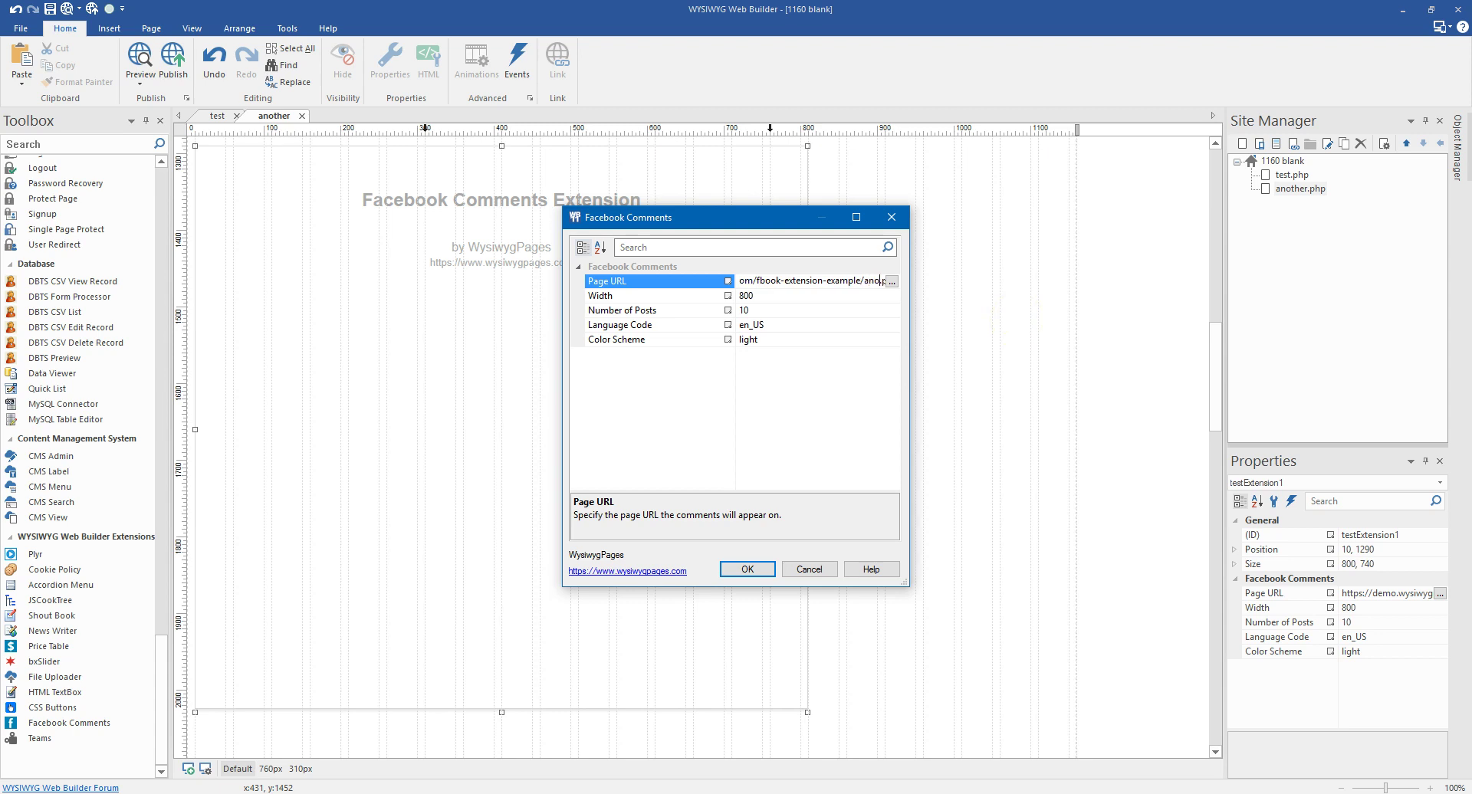
{"action": "left_click", "coordinate": [748, 569]}
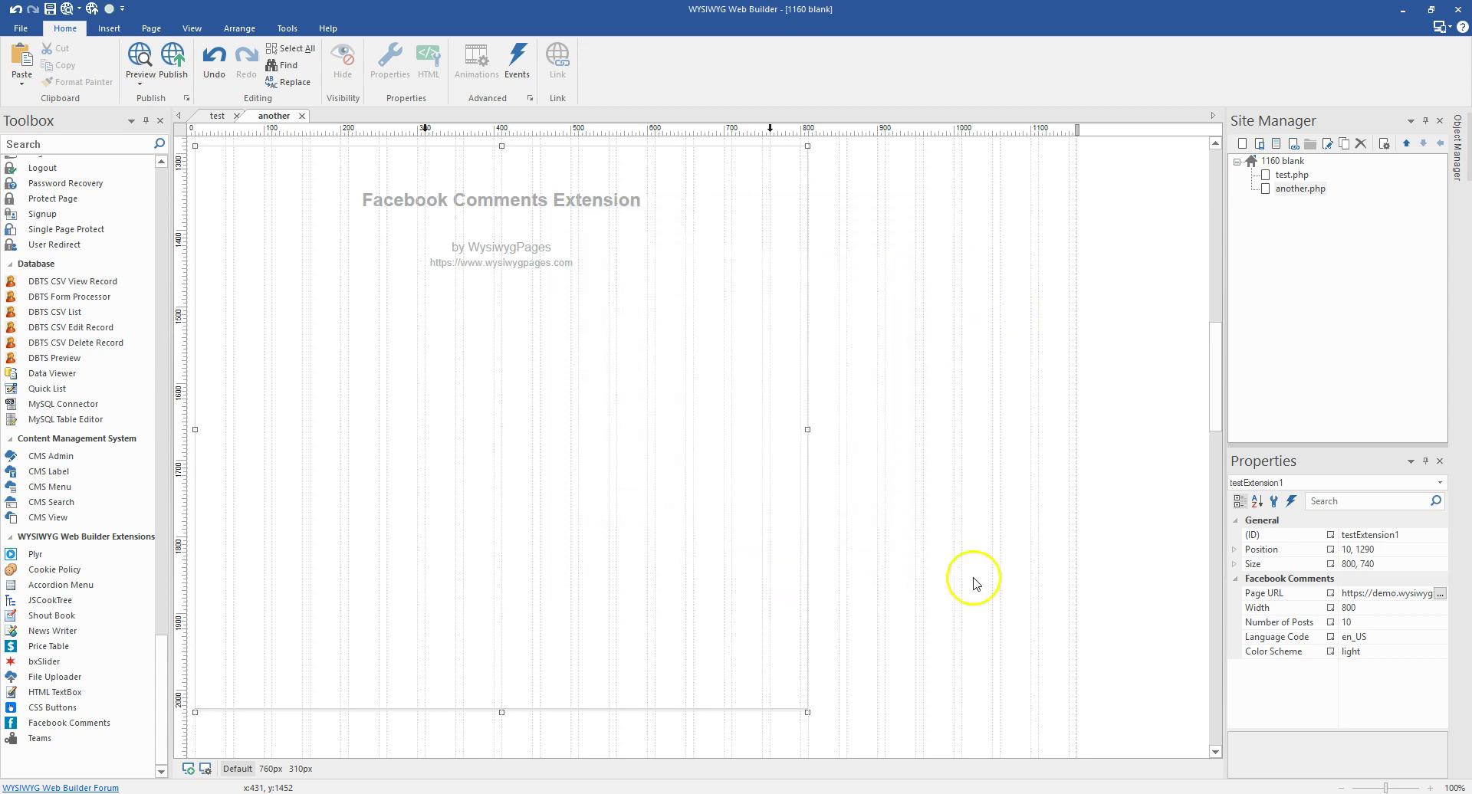
{"action": "left_click", "coordinate": [962, 558]}
{"action": "scroll", "coordinate": [943, 590], "scroll_direction": "up", "scroll_amount": 4}
Replace 'Sample Page' in the heading with 'Another' so it reads 'Another Testing Facebook Comments'
{"action": "scroll", "coordinate": [942, 590], "scroll_direction": "up", "scroll_amount": 9}
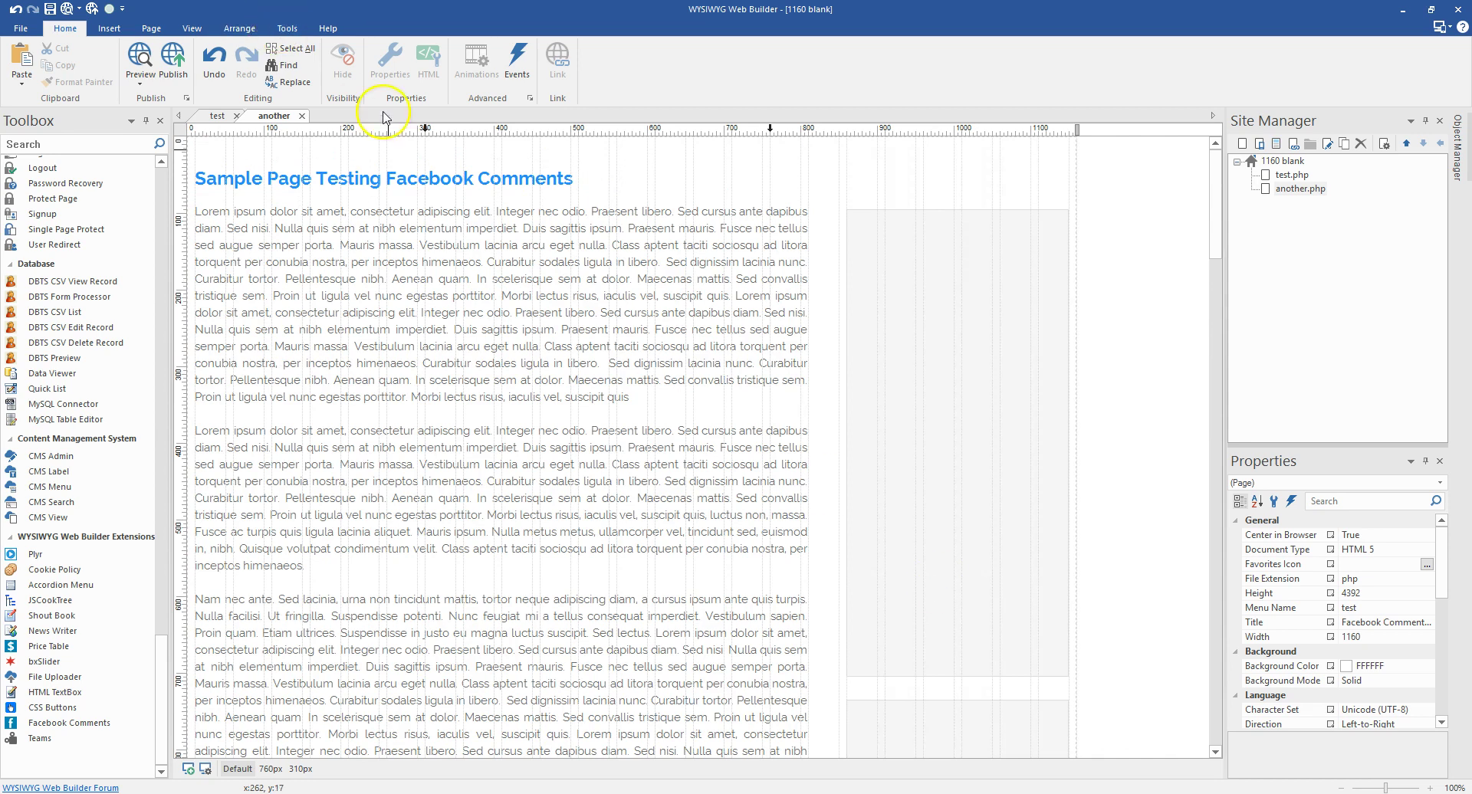
{"action": "left_click", "coordinate": [467, 181]}
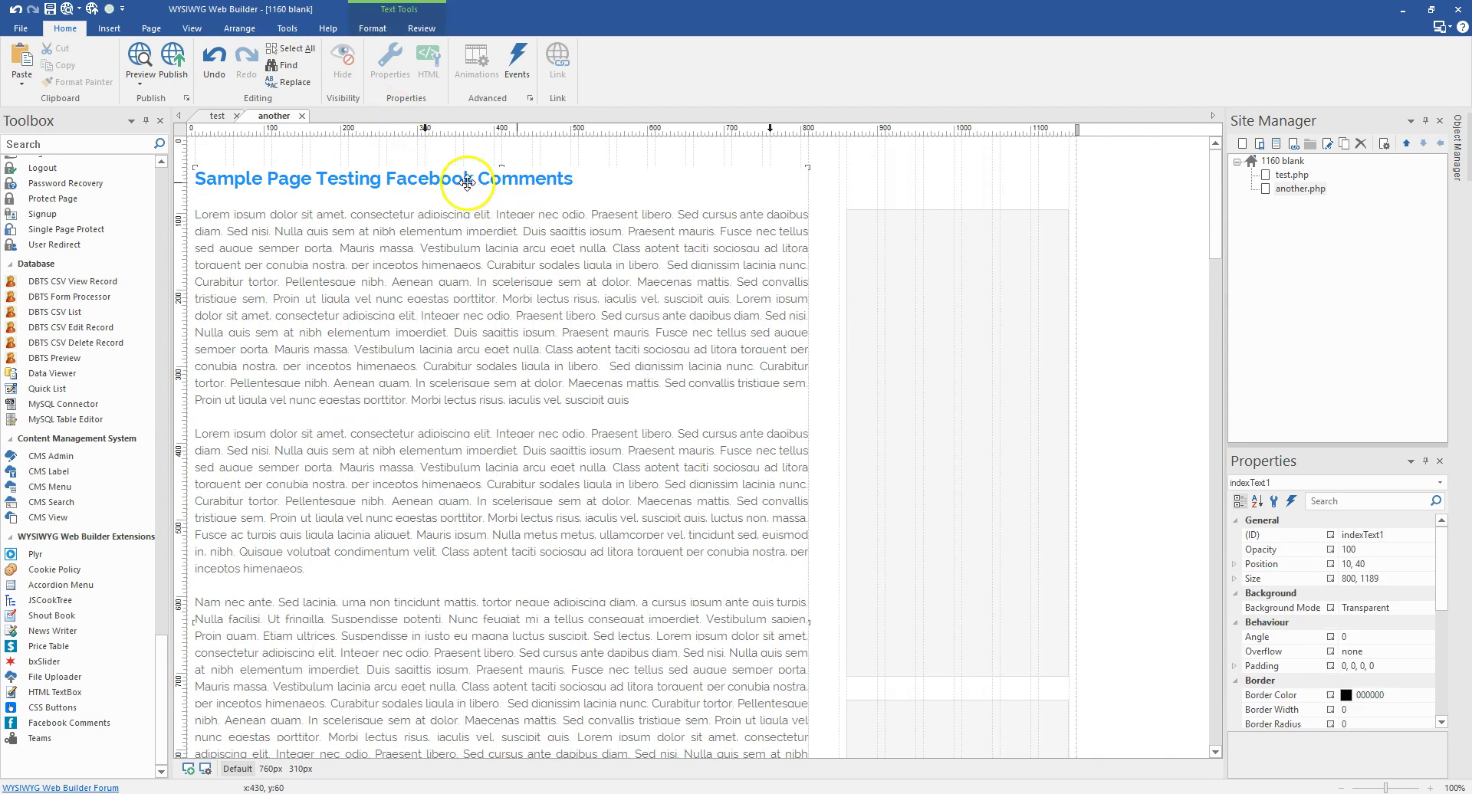
{"action": "double_click", "coordinate": [311, 178]}
{"action": "left_click_drag", "start_coordinate": [311, 178], "coordinate": [188, 173]}
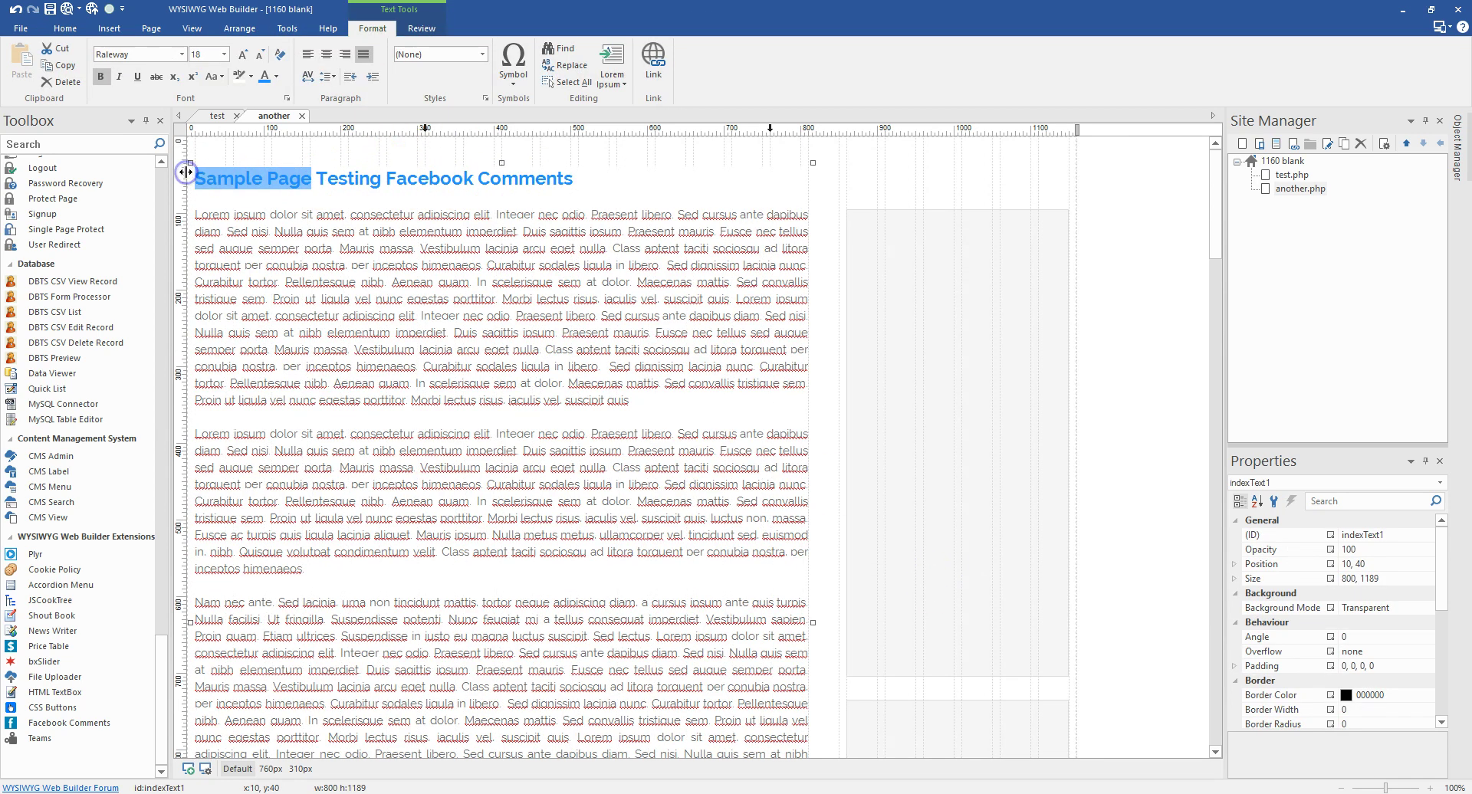
{"action": "type", "text": "Another"}
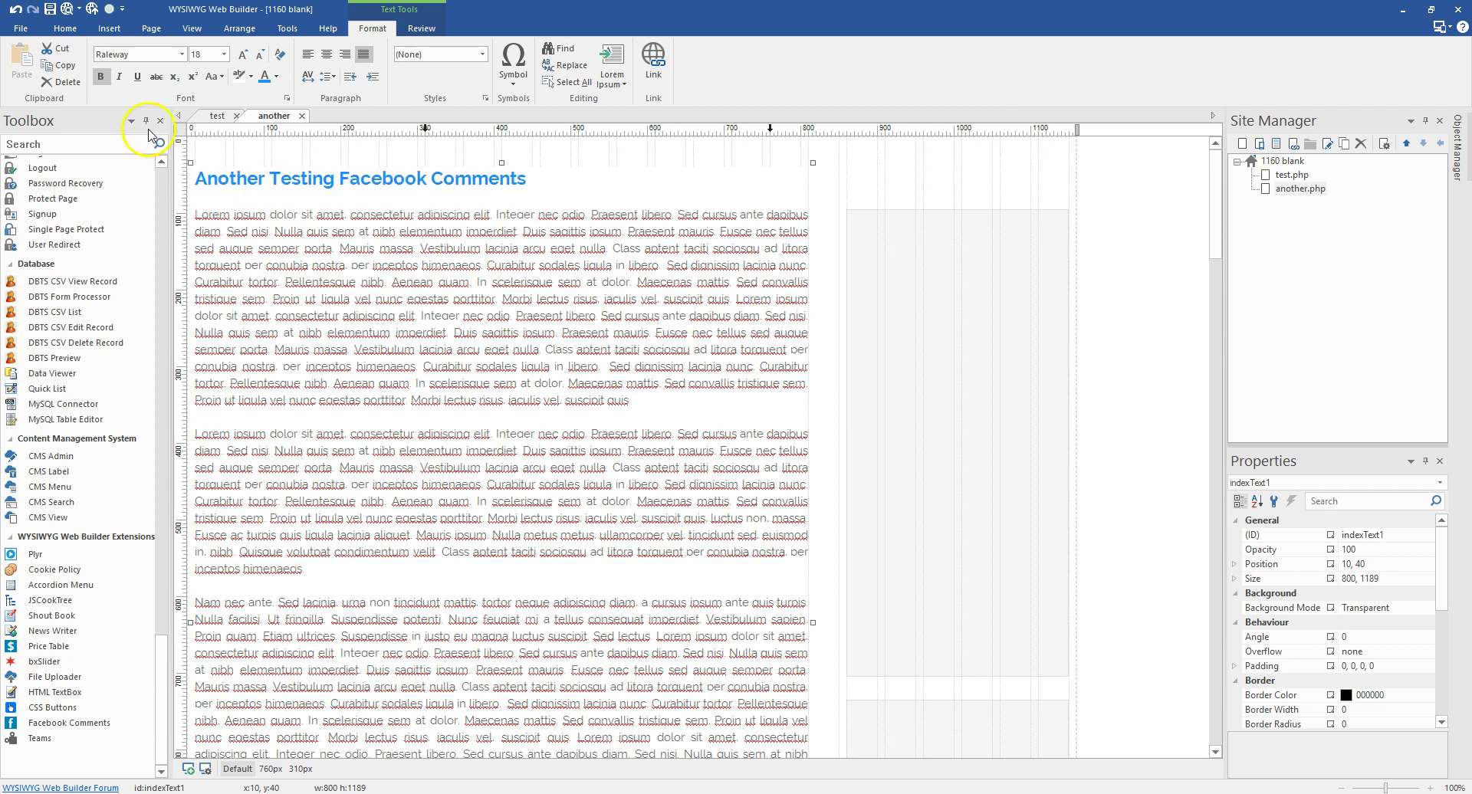
{"action": "left_click", "coordinate": [1106, 174]}
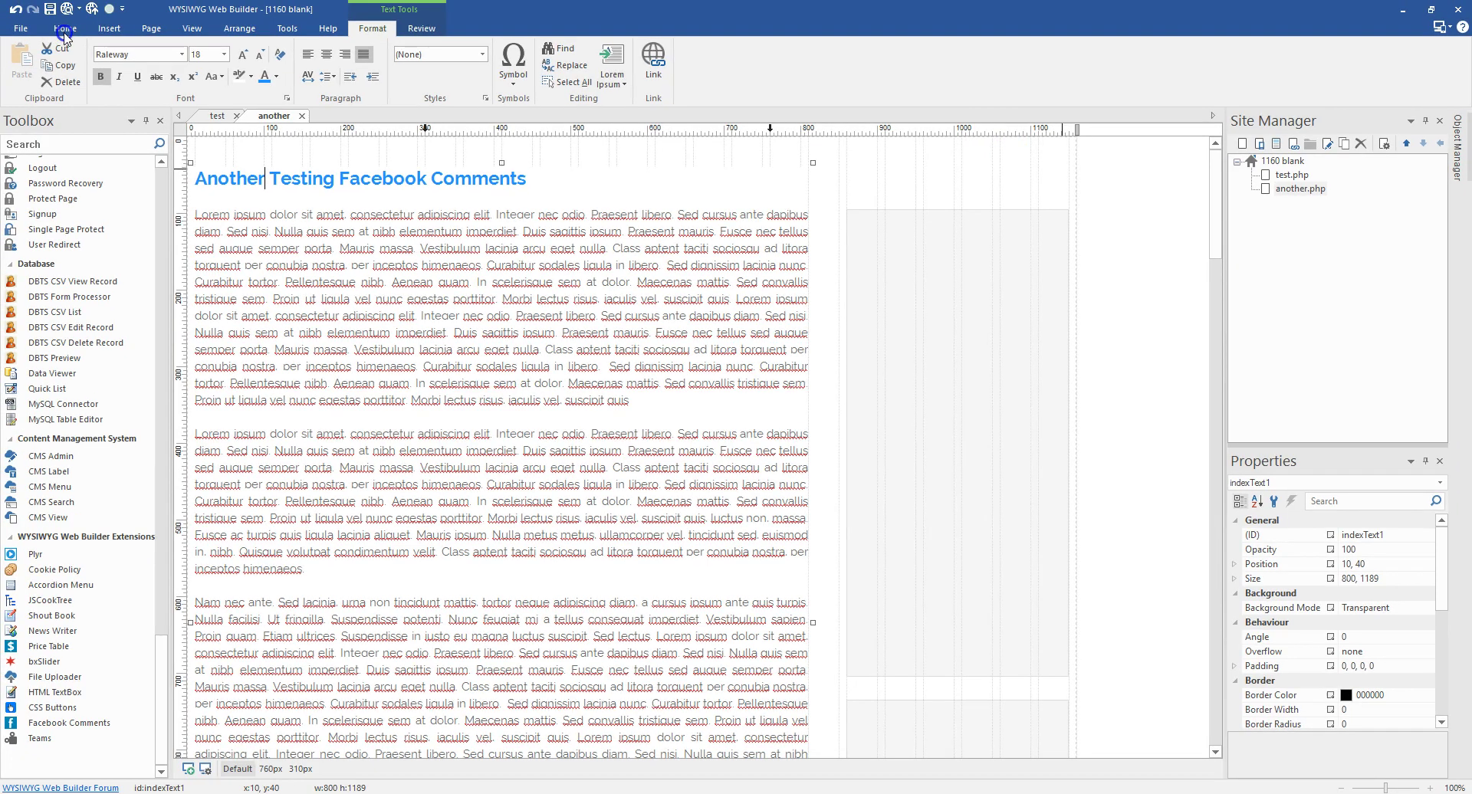
{"action": "key", "text": "Escape"}
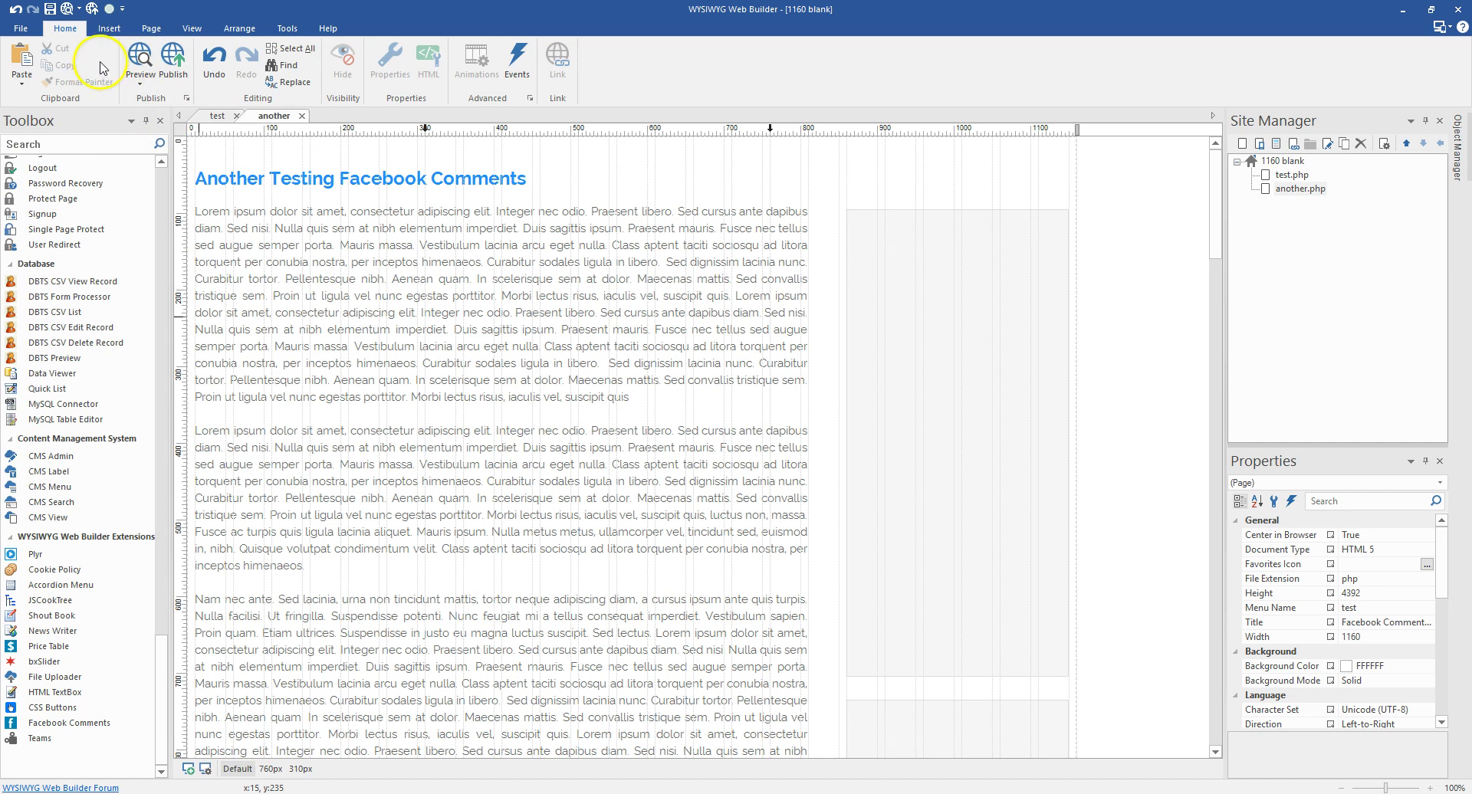
Publish the entire website and visit the live another.php page
{"action": "left_click", "coordinate": [184, 69]}
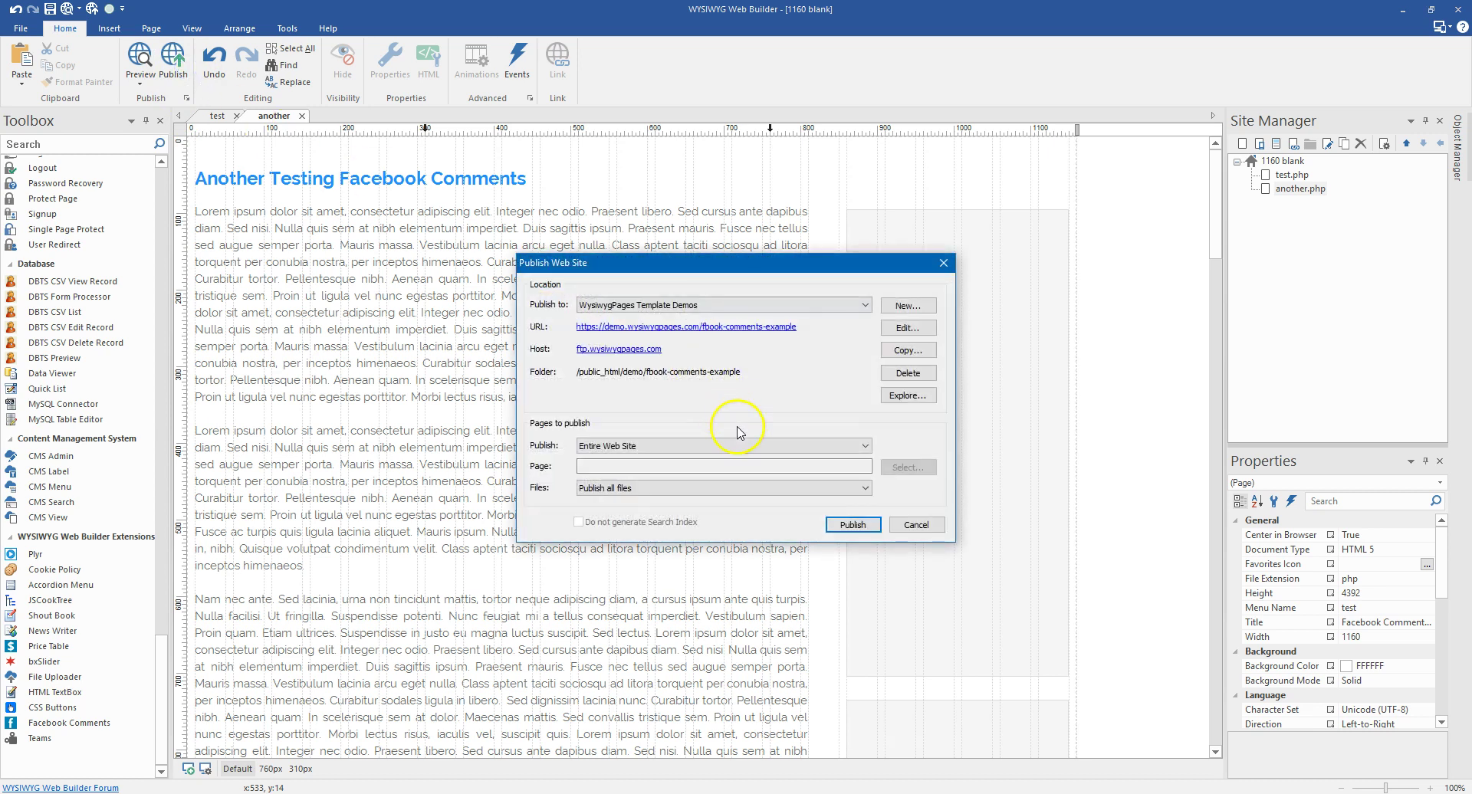
{"action": "left_click", "coordinate": [851, 525]}
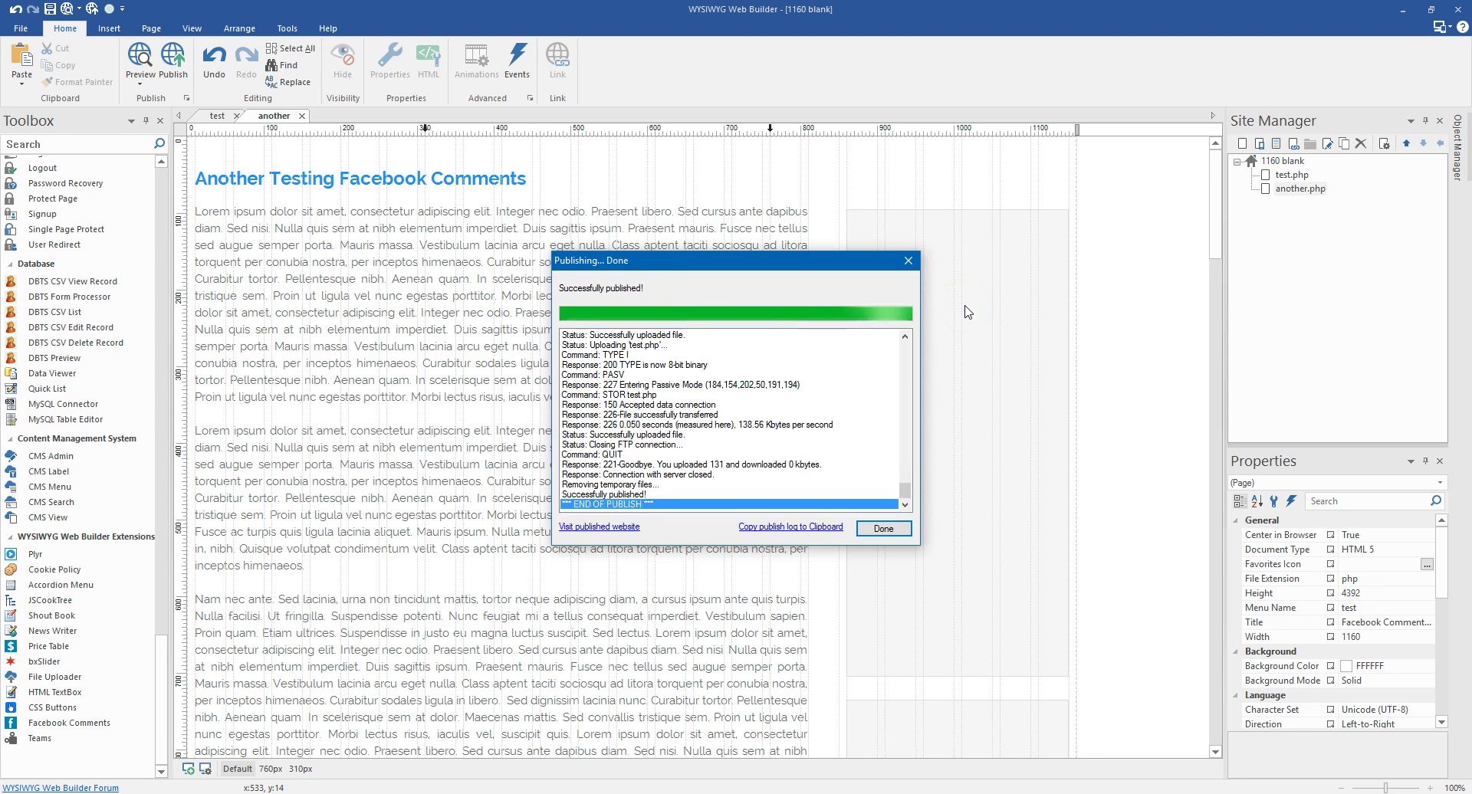
{"action": "left_click", "coordinate": [613, 528]}
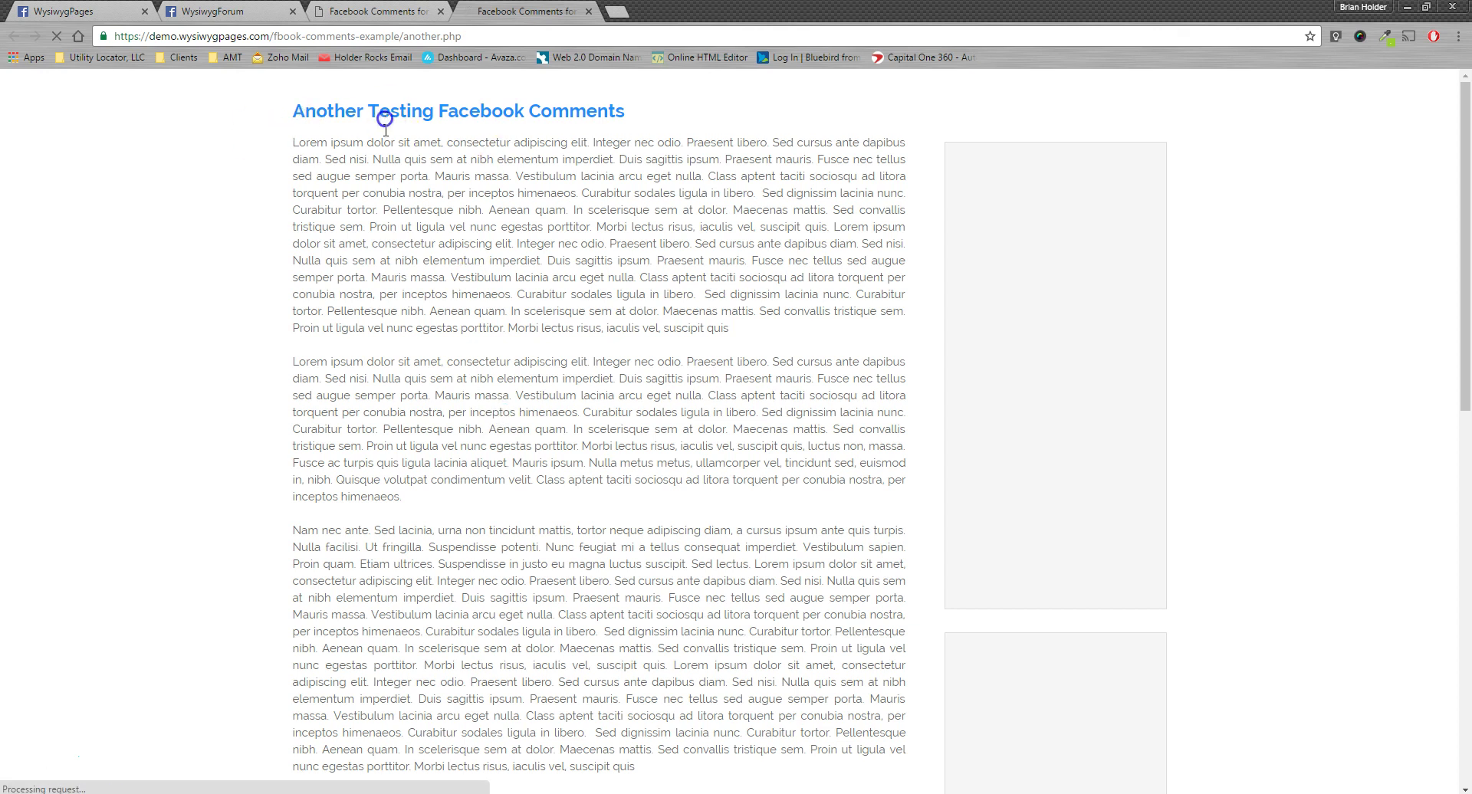
Scroll down to another.php's Facebook Comments section showing 0 comments
{"action": "scroll", "coordinate": [414, 223], "scroll_direction": "down", "scroll_amount": 5}
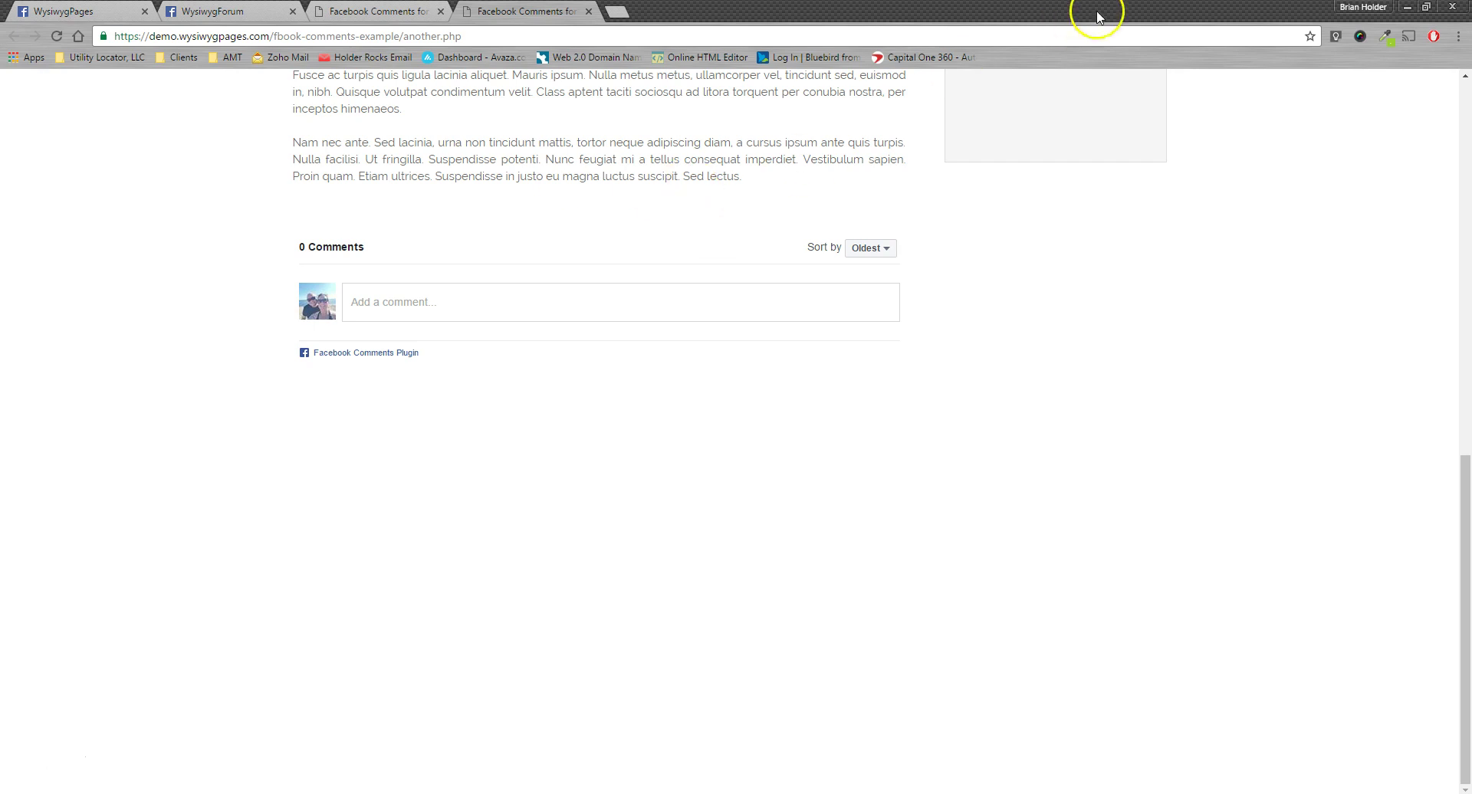
Restore and narrow the Chrome window, then scroll to another.php's comments showing 2 comments
{"action": "left_click", "coordinate": [1427, 8]}
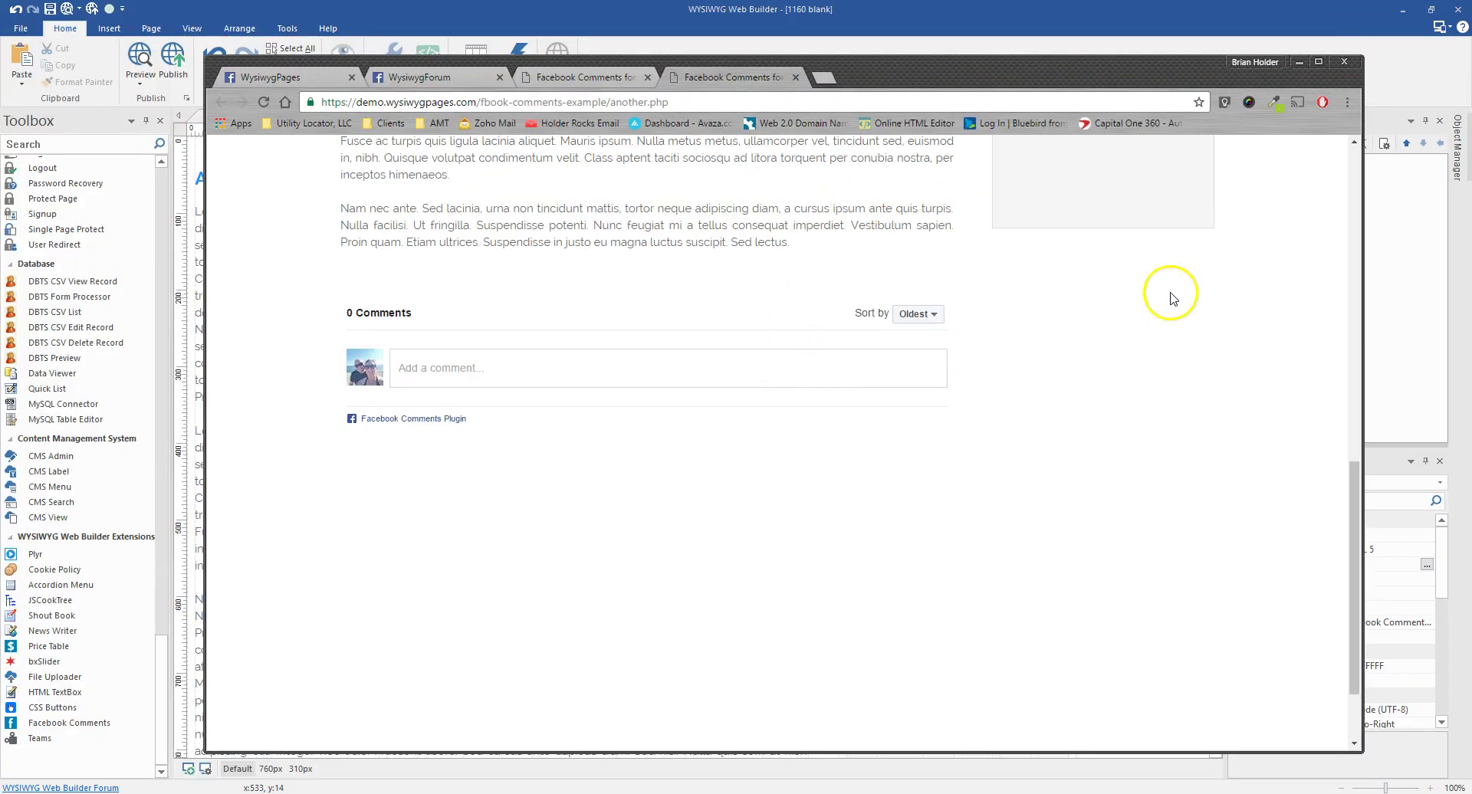
{"action": "left_click_drag", "start_coordinate": [1367, 230], "coordinate": [866, 330]}
{"action": "scroll", "coordinate": [601, 354], "scroll_direction": "down", "scroll_amount": 10}
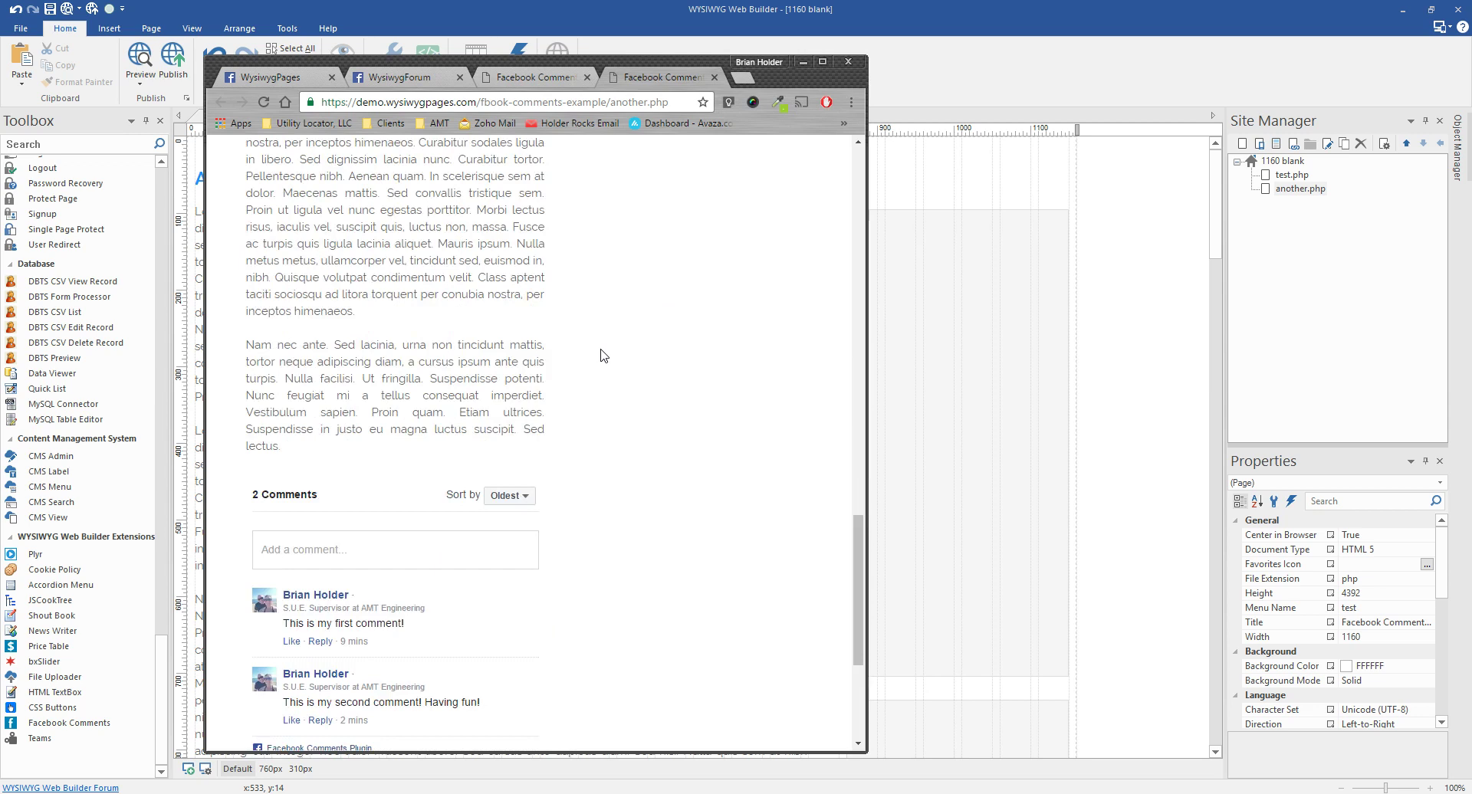